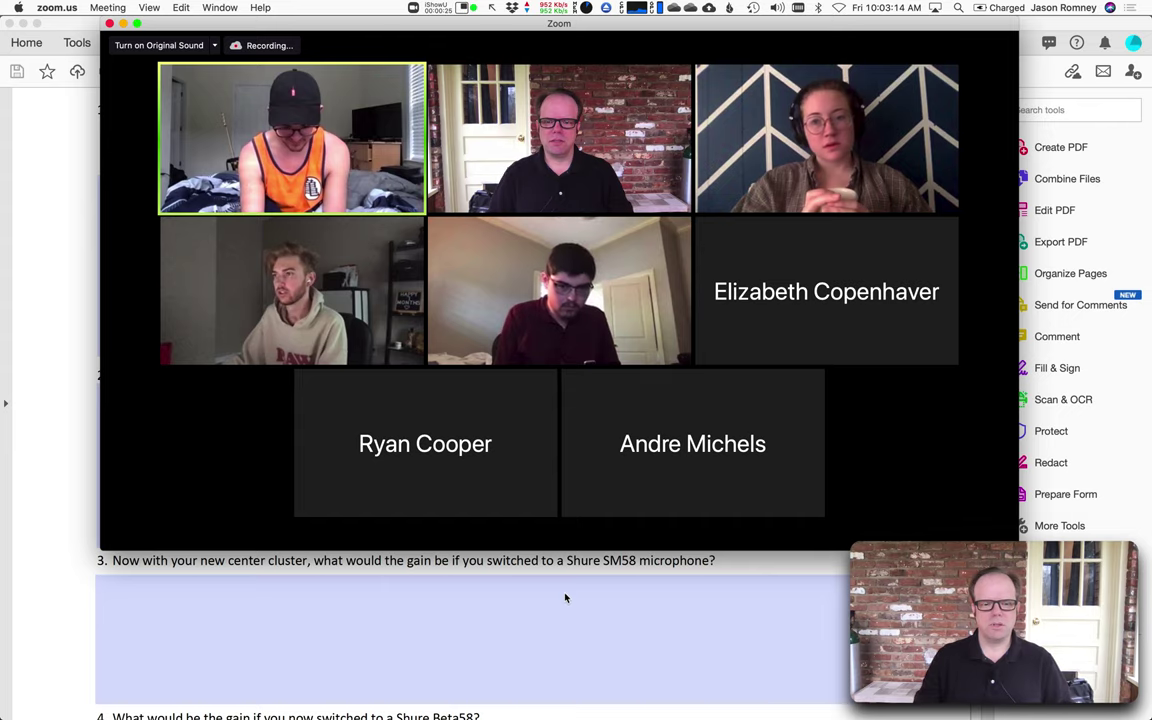
- Share Desktop 1 in the Zoom meeting and clear the participant video panel off the document
{"action": "mouse_move", "coordinate": [522, 420]}
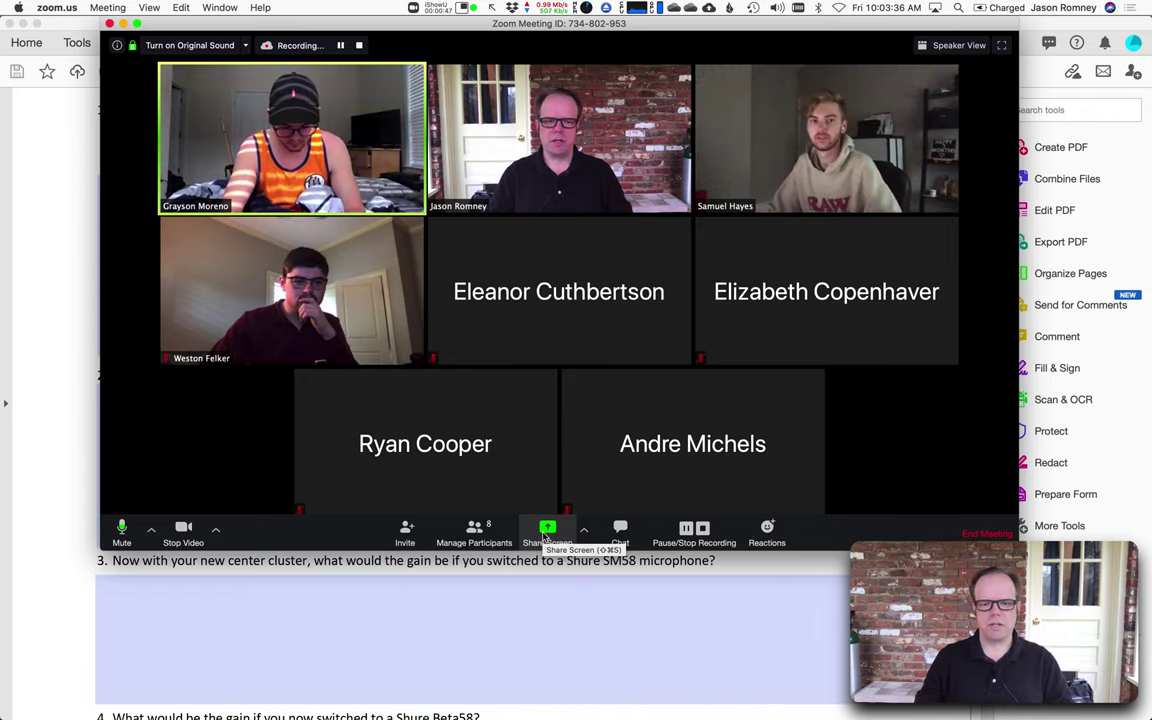
{"action": "left_click", "coordinate": [547, 538]}
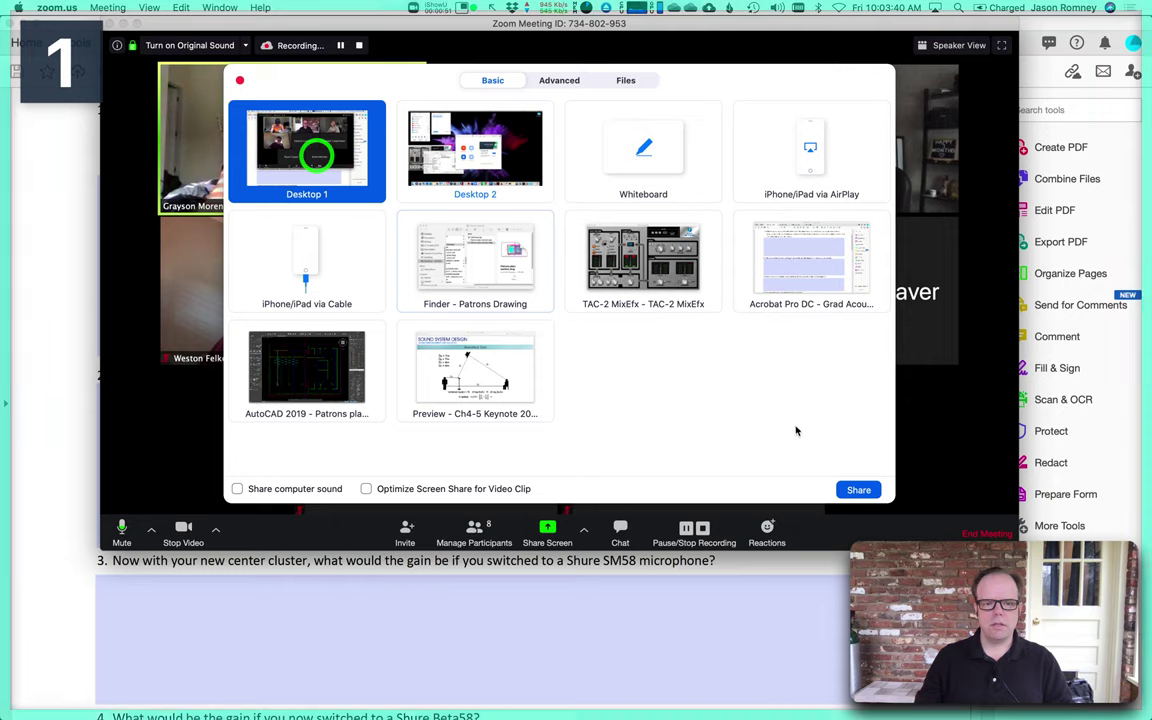
{"action": "left_click", "coordinate": [853, 489]}
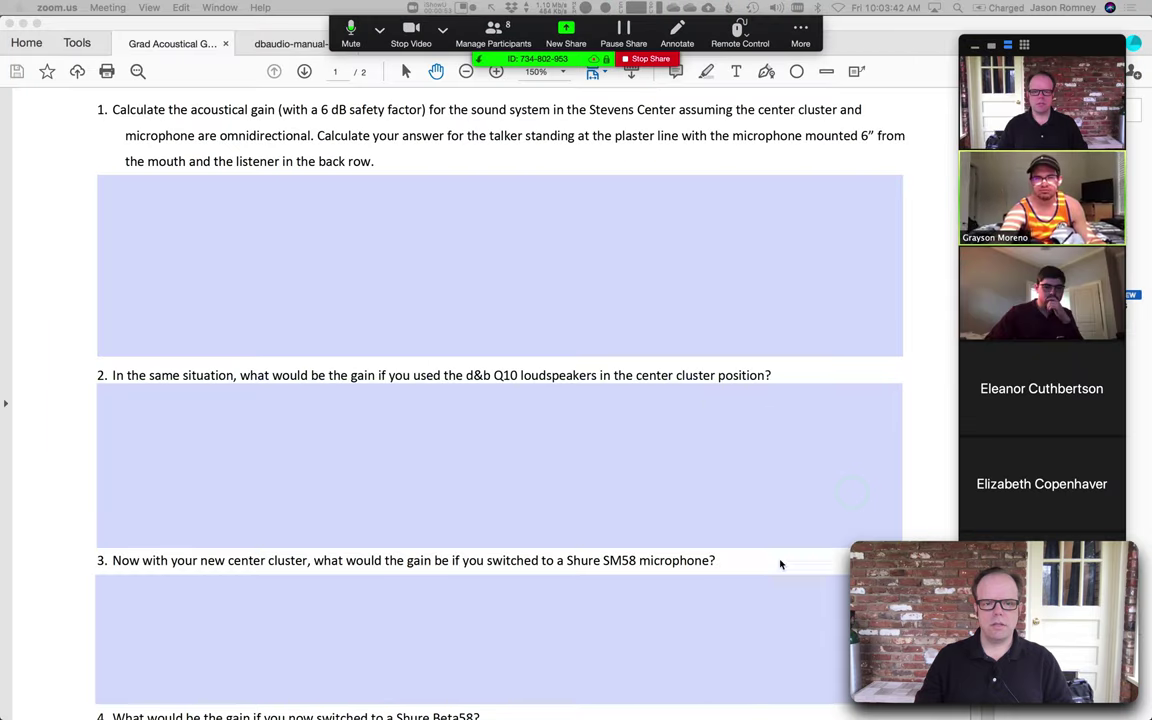
{"action": "left_click", "coordinate": [1080, 40]}
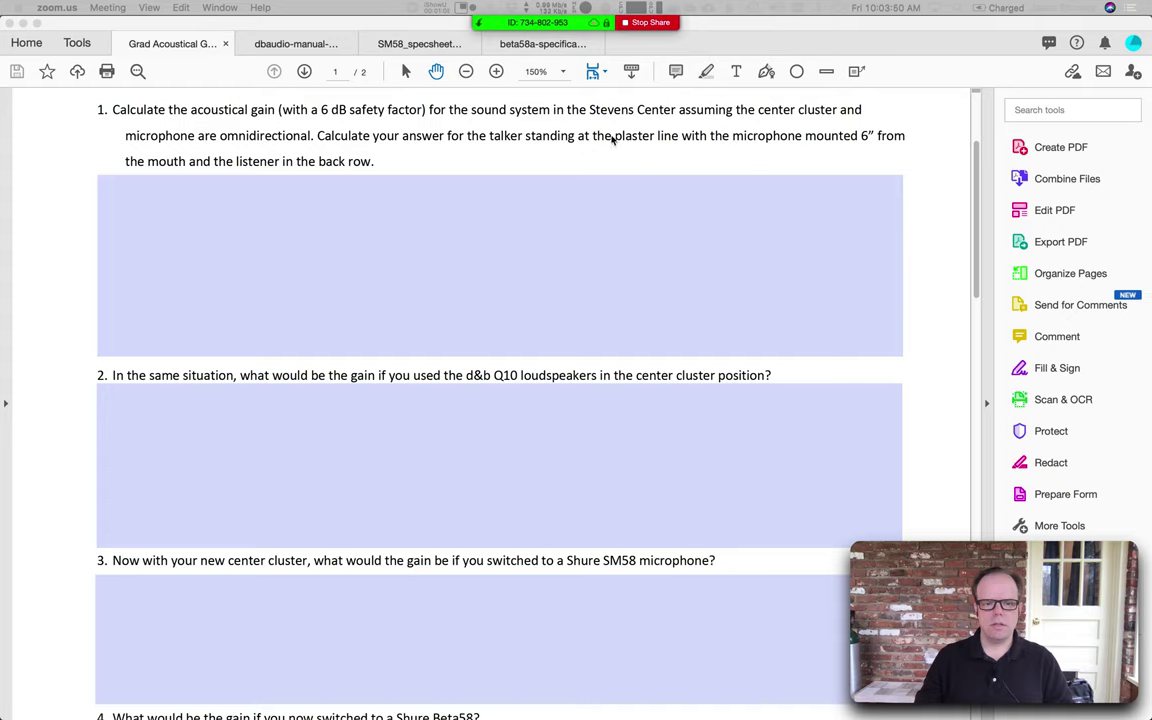
- Switch from the PDF worksheet to AutoCAD and bring up the StevensSection_AcousticalGain drawing
{"action": "left_click", "coordinate": [610, 123]}
{"action": "scroll", "coordinate": [610, 124], "scroll_direction": "up", "scroll_amount": 2}
{"action": "scroll", "coordinate": [610, 124], "scroll_direction": "down", "scroll_amount": 2}
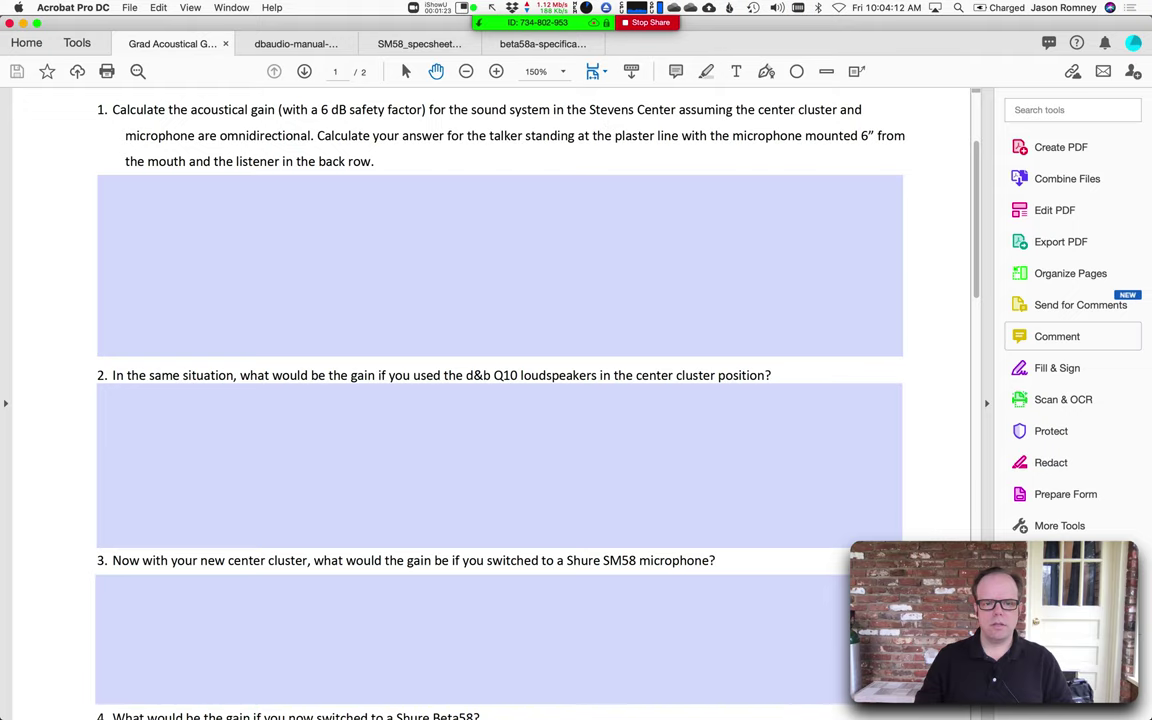
{"action": "key", "text": "super+Tab"}
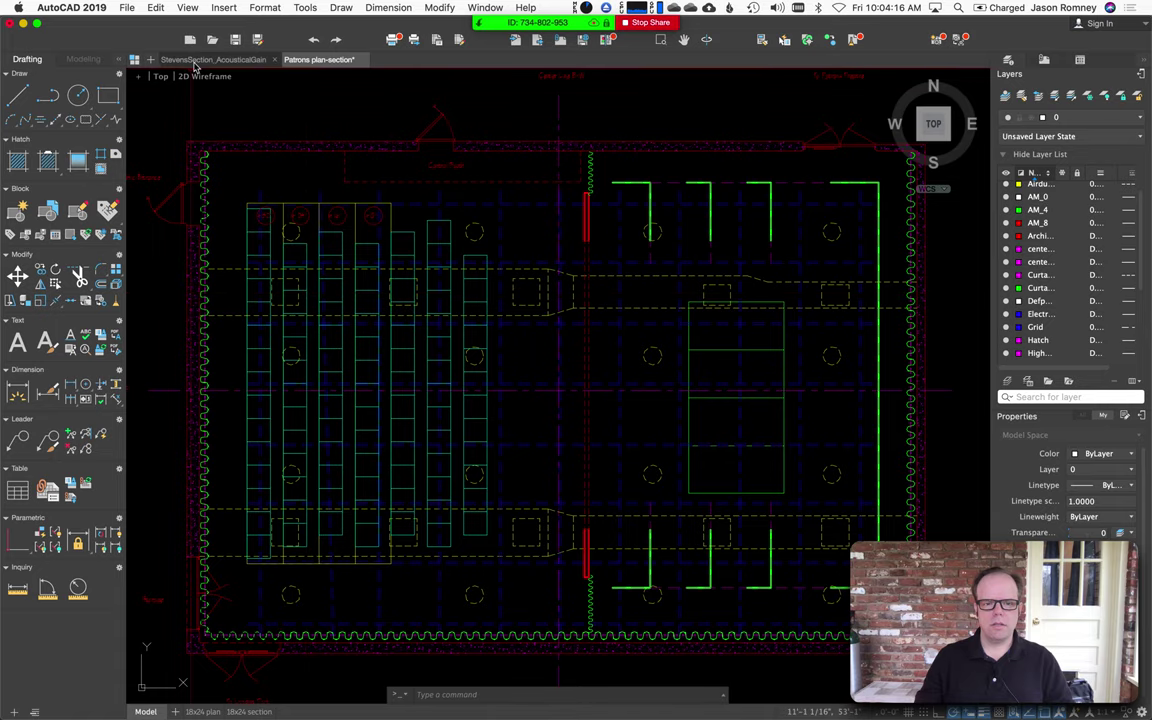
{"action": "left_click", "coordinate": [185, 59]}
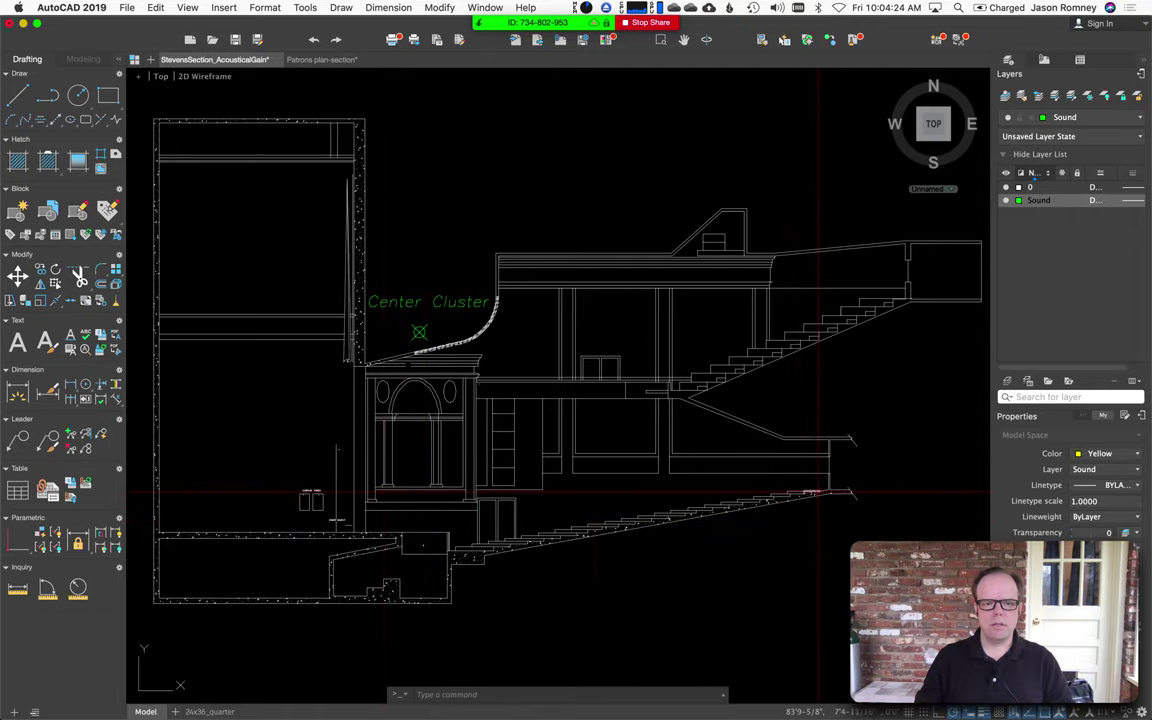
- Place a point 4' directly above the floor edge at the back row of the lower seating
{"action": "scroll", "coordinate": [822, 490], "scroll_direction": "up", "scroll_amount": 5}
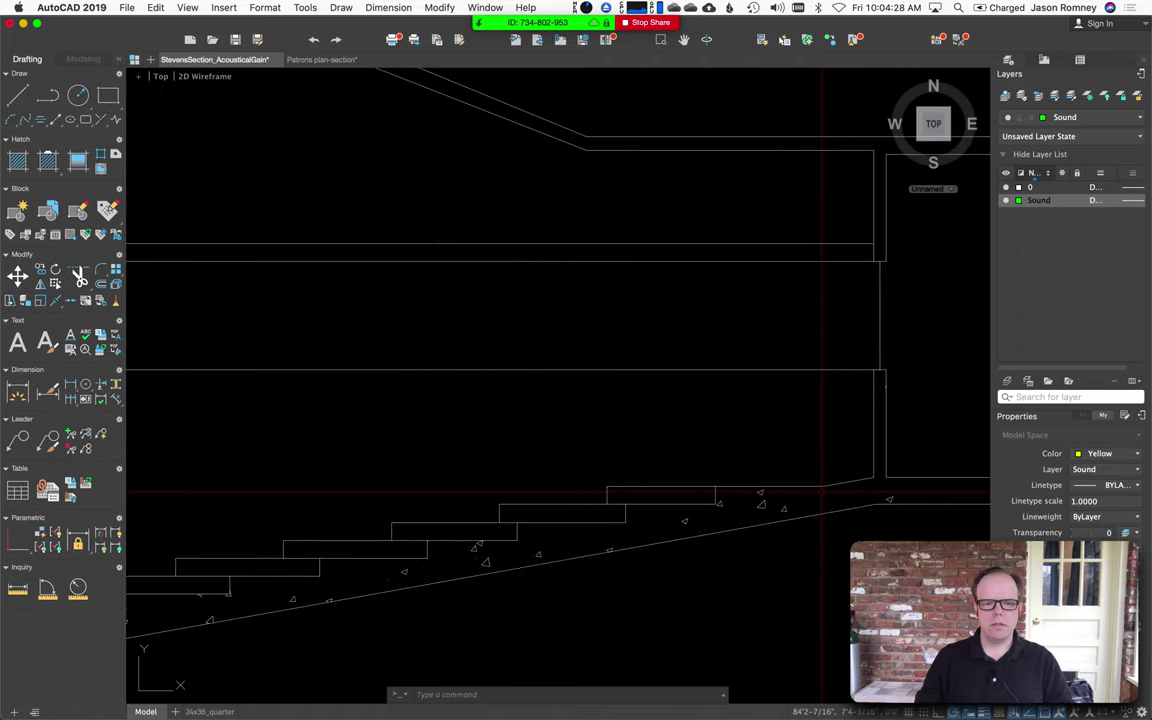
{"action": "type", "text": "point"}
{"action": "key", "text": "Return"}
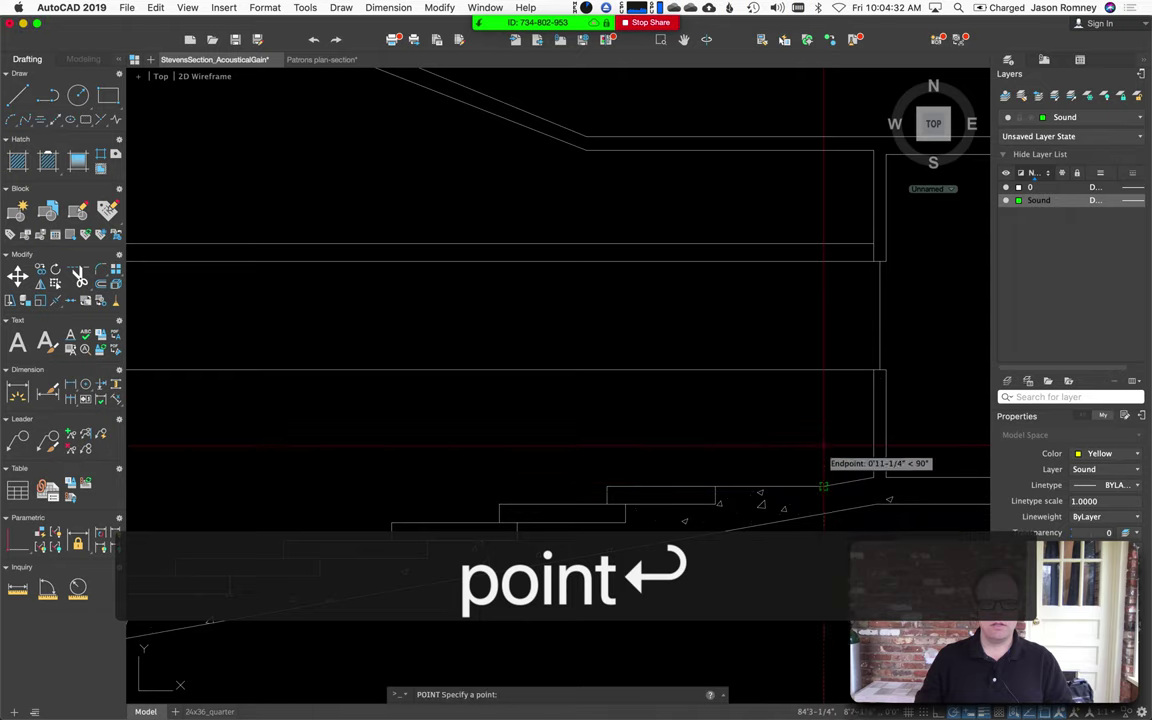
{"action": "type", "text": "4"}
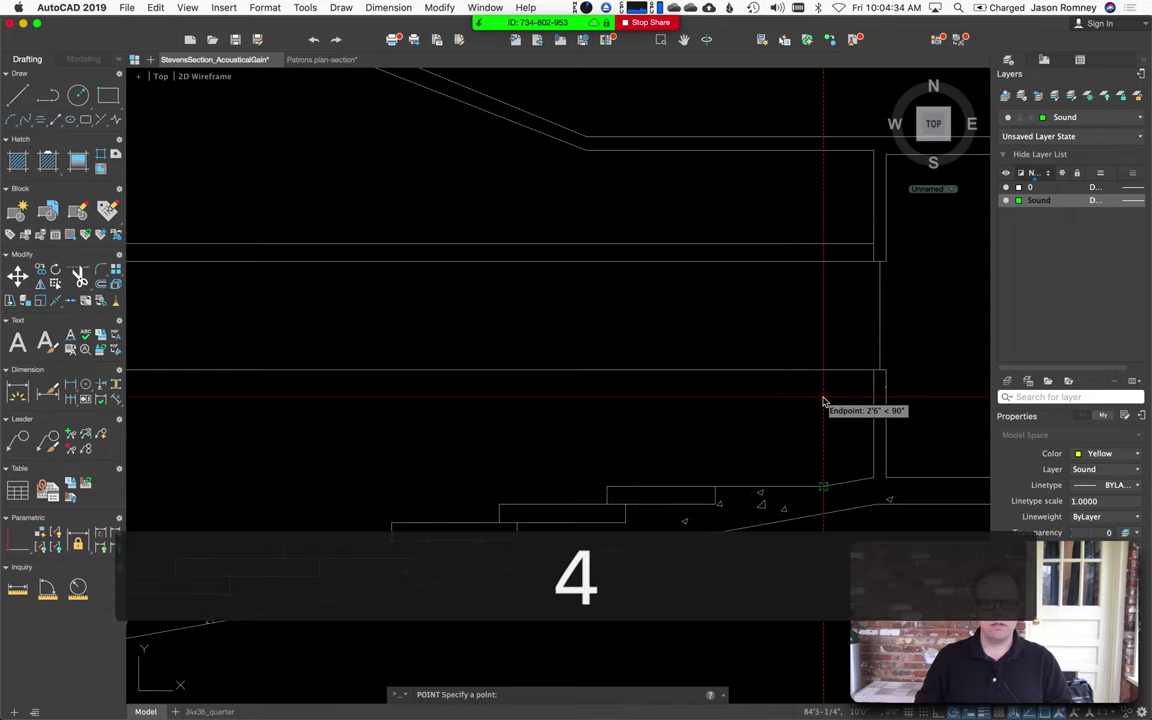
{"action": "type", "text": "'"}
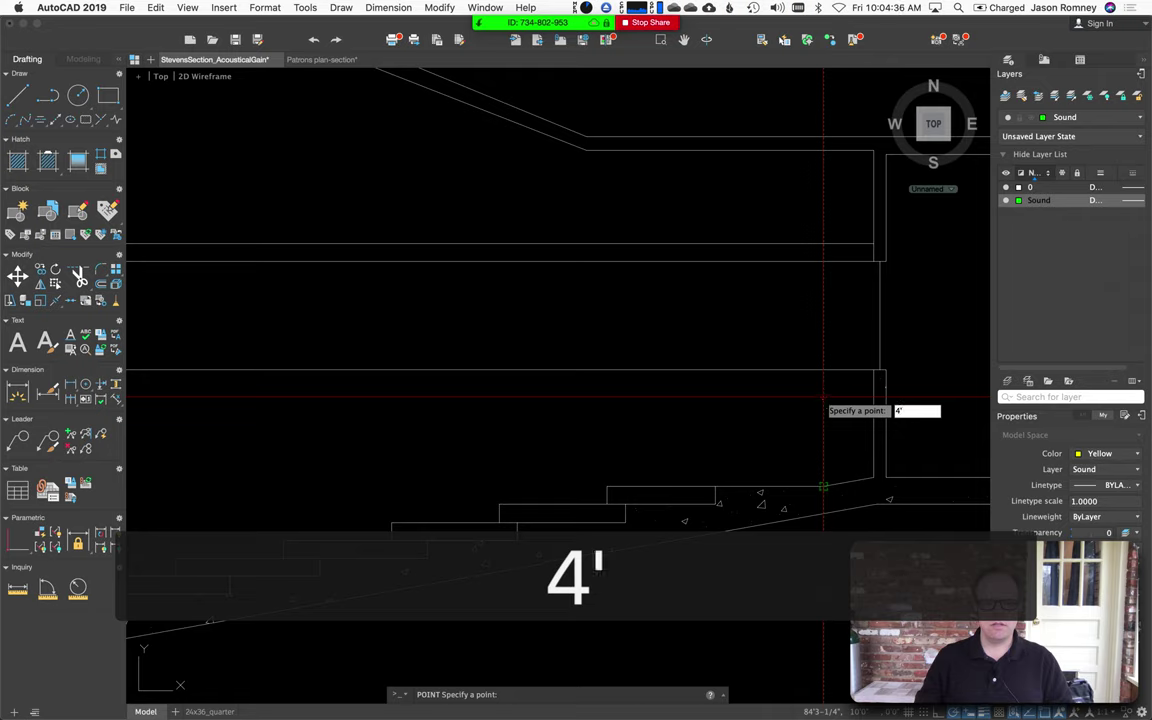
{"action": "key", "text": "Return"}
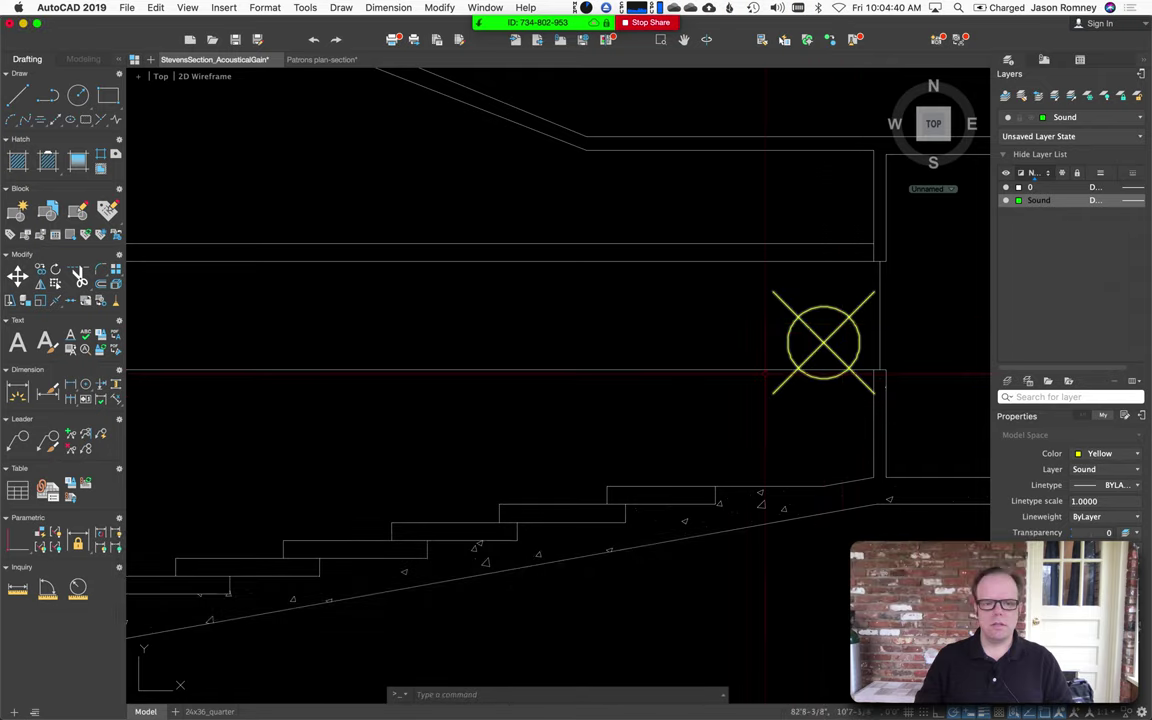
- Place a point 5' above the stage floor on the vertical line between the smoke pocket and the proscenium wall
{"action": "scroll", "coordinate": [755, 385], "scroll_direction": "down", "scroll_amount": 5}
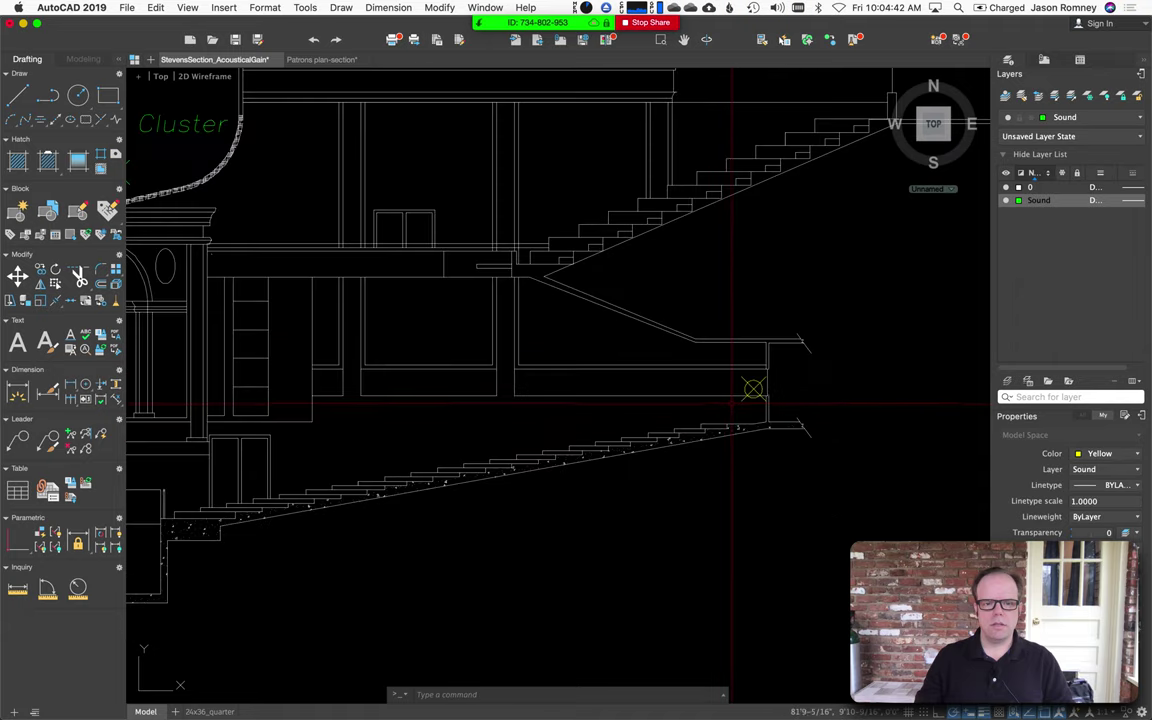
{"action": "mouse_move", "coordinate": [553, 427]}
{"action": "middle_mouse_down"}
{"action": "mouse_move", "coordinate": [666, 419]}
{"action": "mouse_move", "coordinate": [889, 372]}
{"action": "middle_mouse_up"}
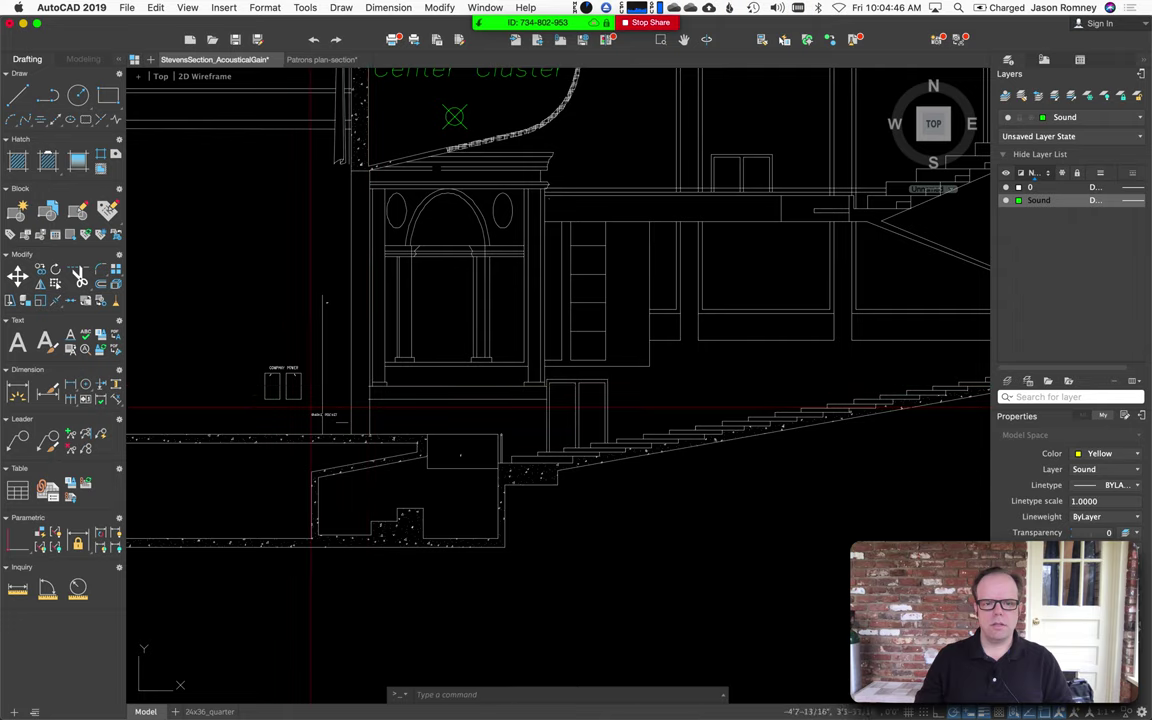
{"action": "scroll", "coordinate": [312, 406], "scroll_direction": "up", "scroll_amount": 5}
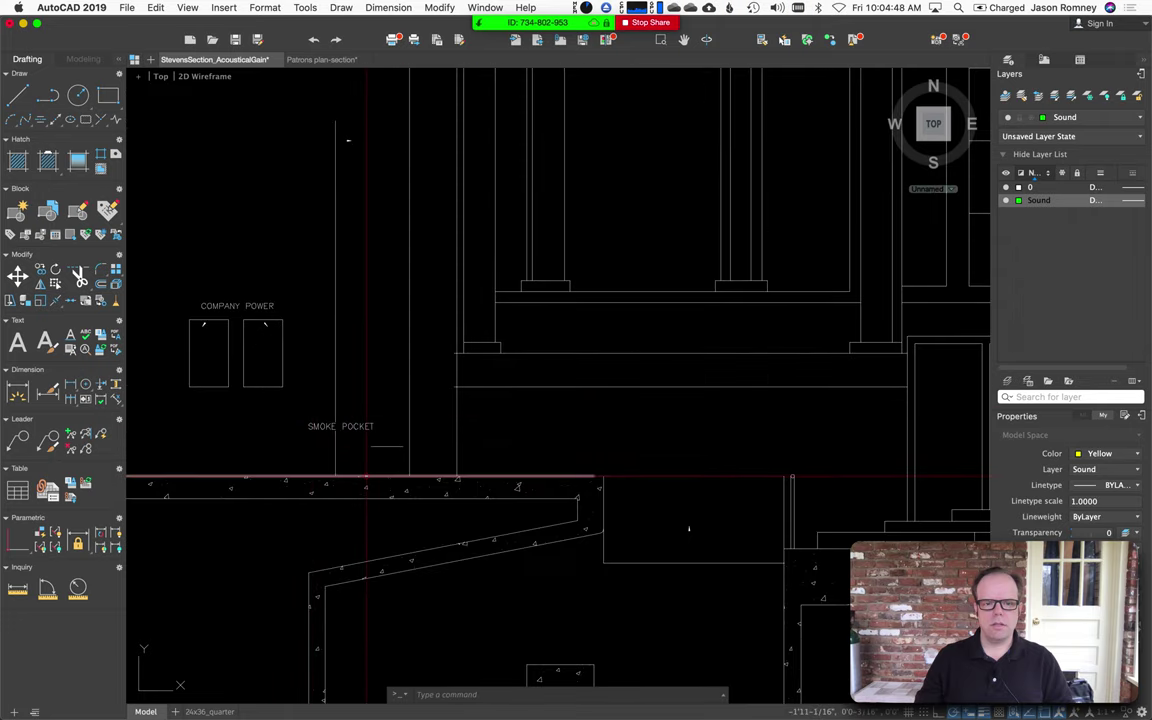
{"action": "left_click", "coordinate": [409, 380]}
{"action": "key", "text": "Escape"}
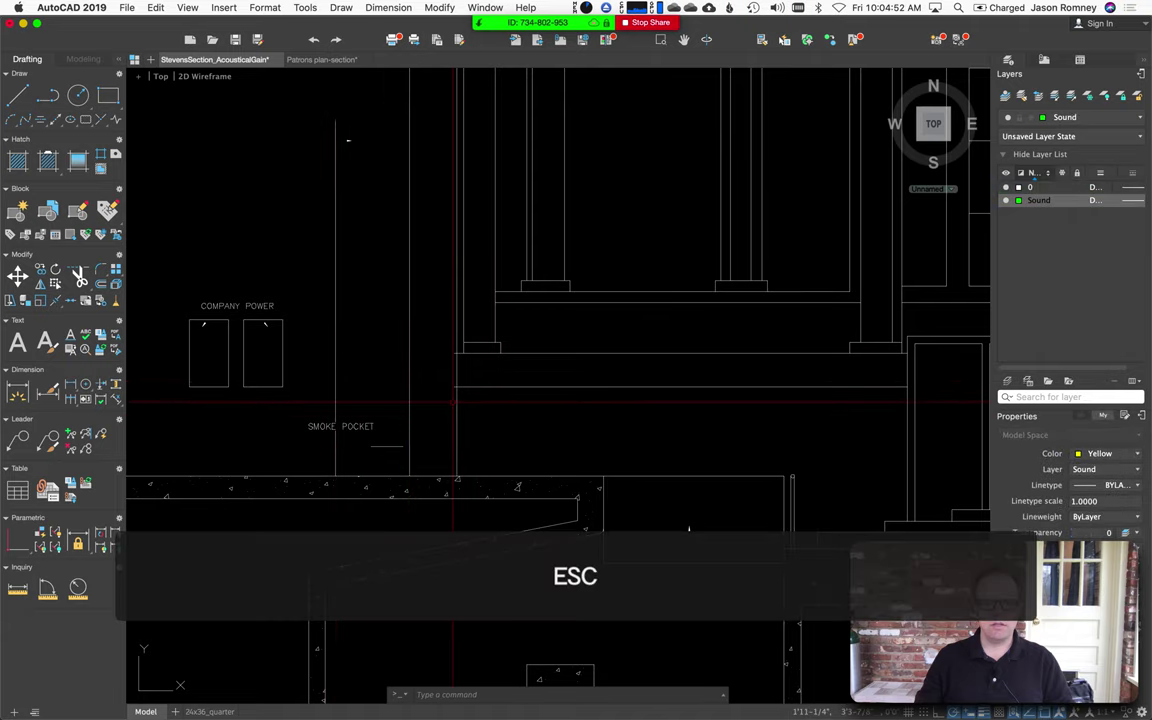
{"action": "type", "text": "point"}
{"action": "key", "text": "Return"}
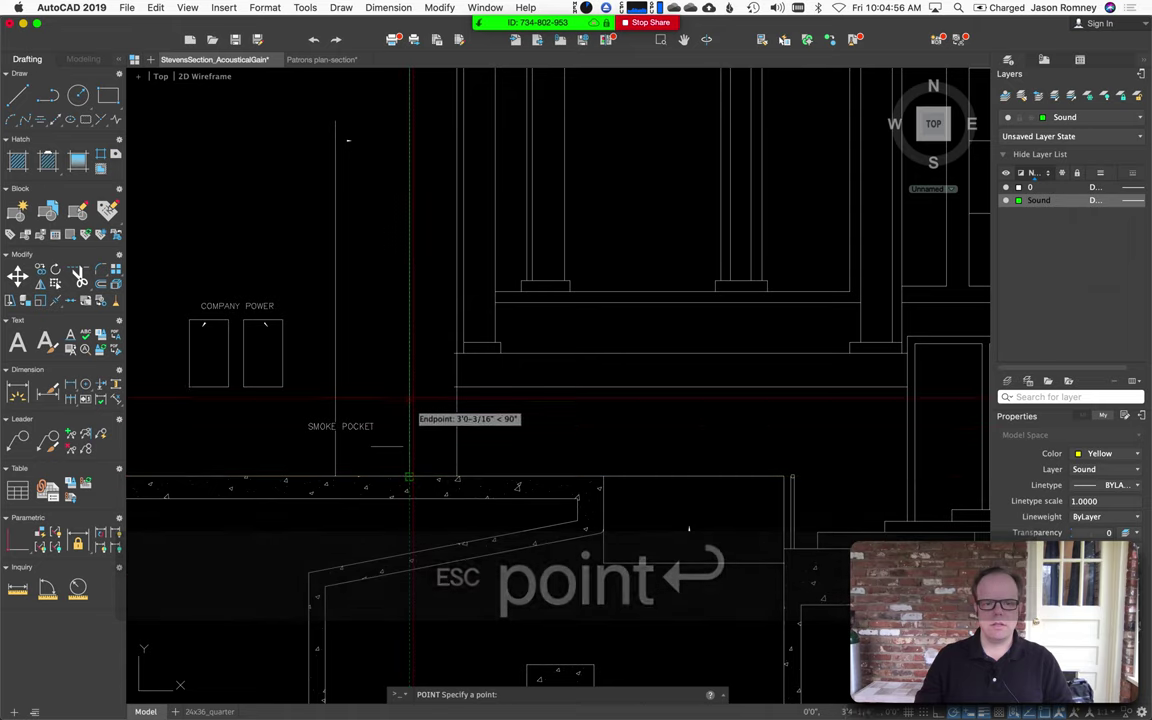
{"action": "type", "text": "5'"}
{"action": "key", "text": "Return"}
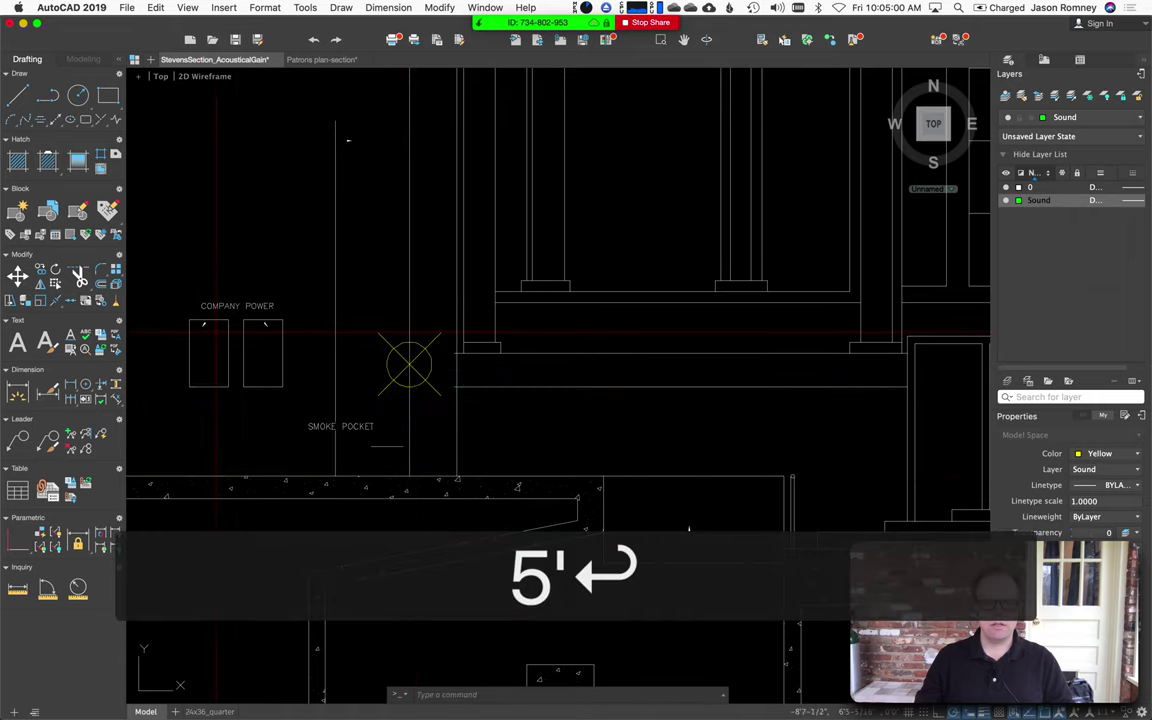
- Copy the stage point 6" horizontally toward the audience to mark the microphone position
{"action": "scroll", "coordinate": [378, 376], "scroll_direction": "up", "scroll_amount": 4}
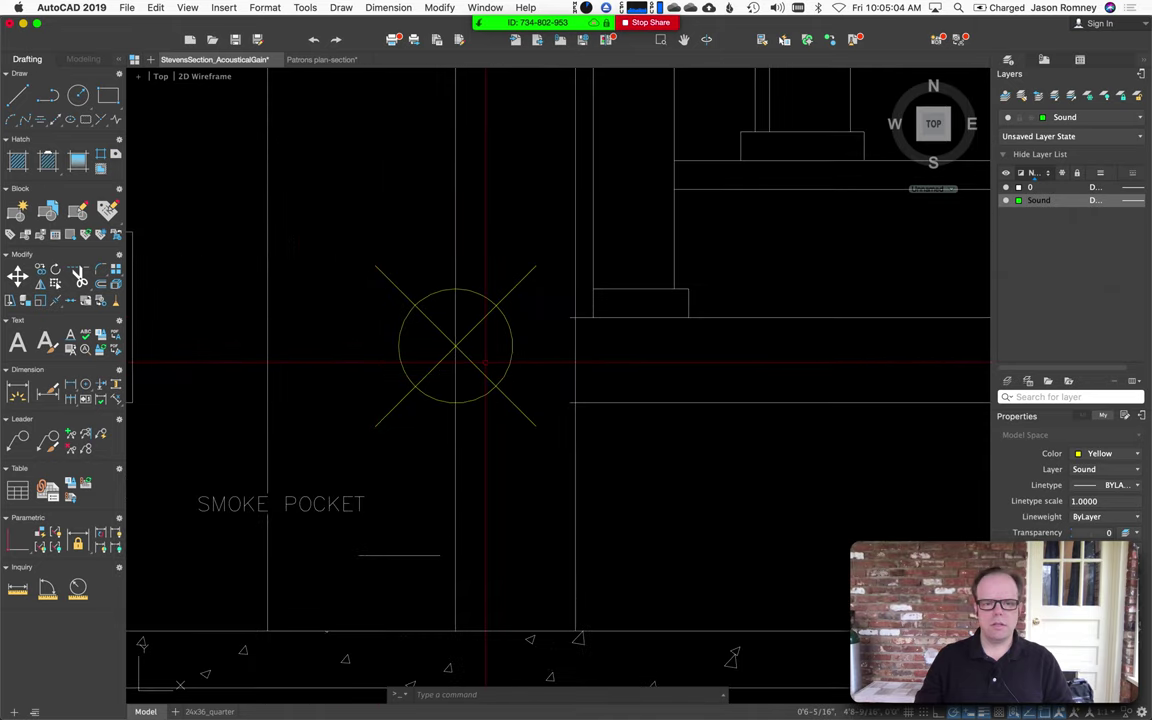
{"action": "type", "text": "co"}
{"action": "key", "text": "Return"}
{"action": "left_click", "coordinate": [478, 397]}
{"action": "right_click", "coordinate": [478, 397]}
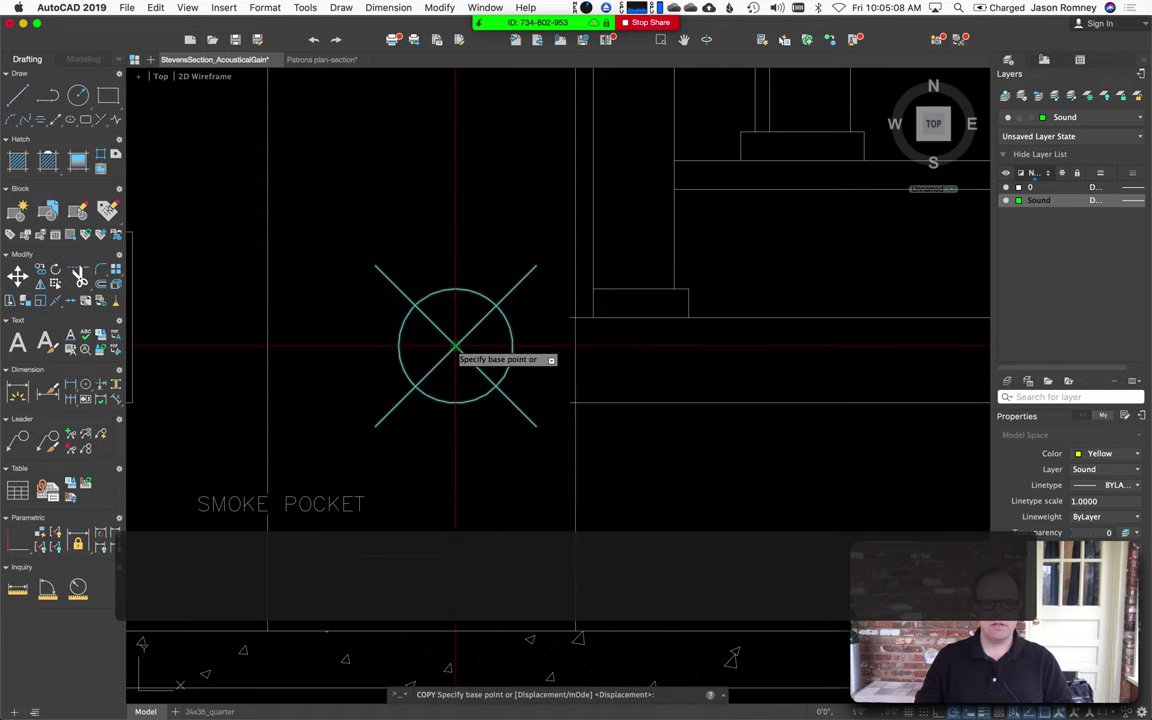
{"action": "left_click", "coordinate": [494, 343]}
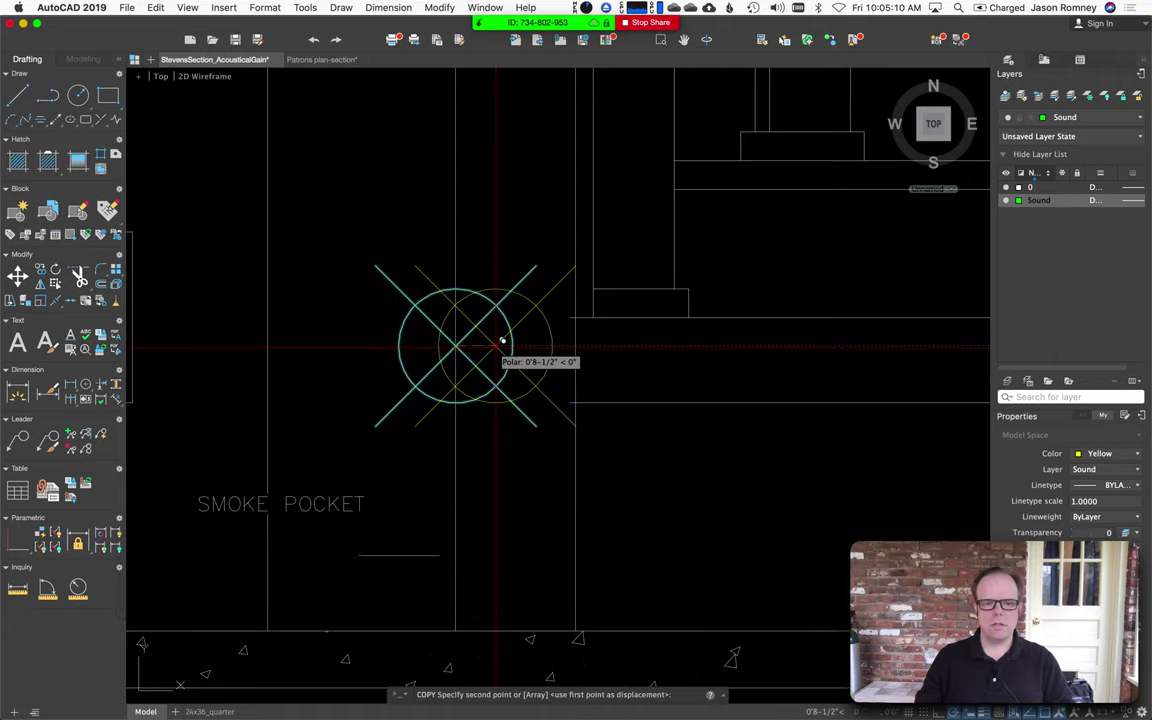
{"action": "type", "text": "6\""}
{"action": "key", "text": "Return"}
{"action": "key", "text": "Escape"}
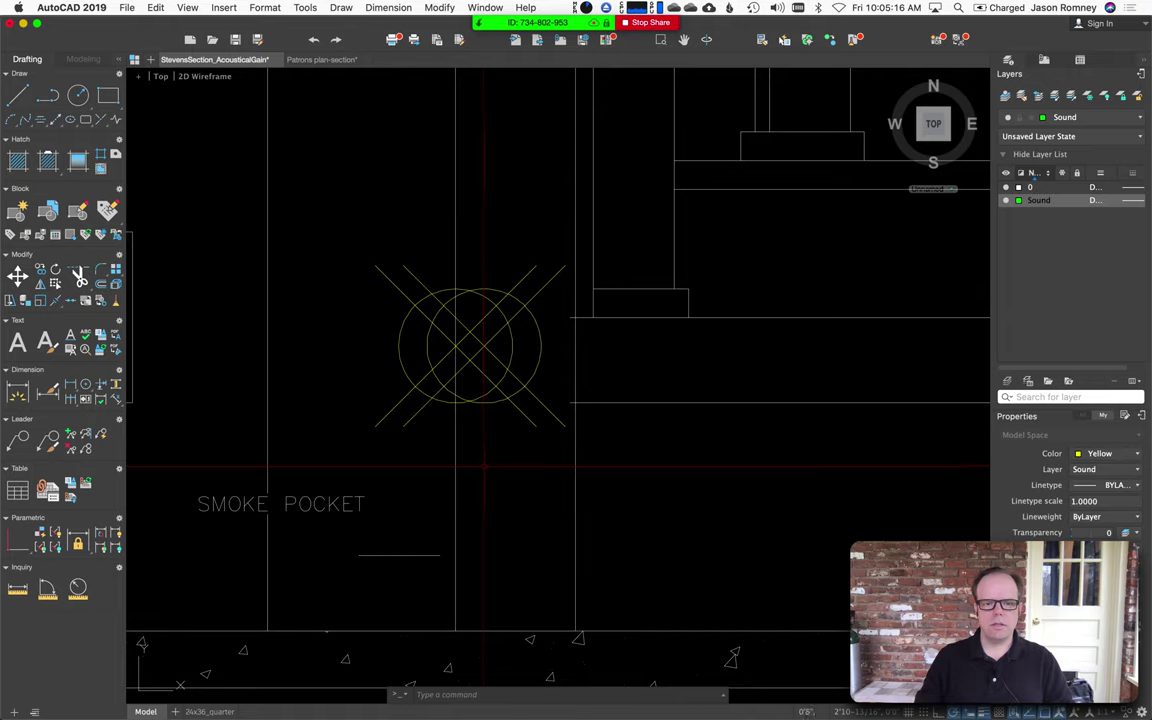
- Draw a line joining the microphone point to the original talker point on stage
{"action": "key", "text": "l"}
{"action": "key", "text": "Return"}
{"action": "left_click", "coordinate": [483, 345]}
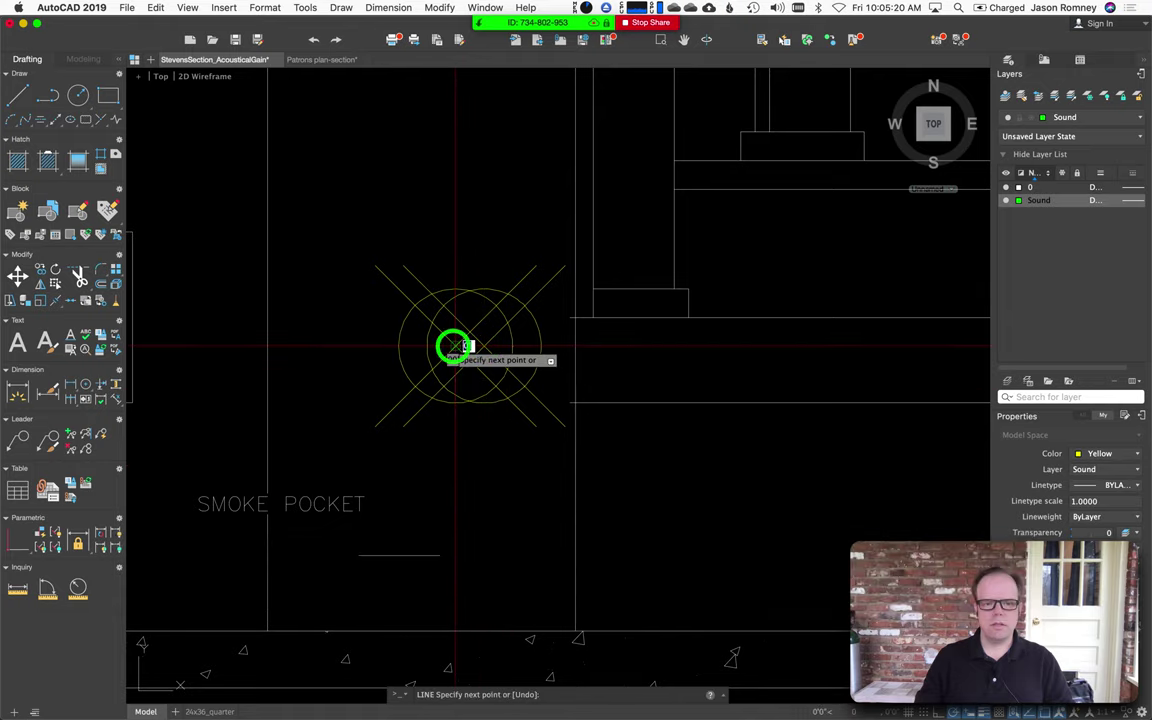
{"action": "key", "text": "Escape"}
- Draw a line from the talker point on stage to the listener point at the back row
{"action": "scroll", "coordinate": [489, 350], "scroll_direction": "down", "scroll_amount": 5}
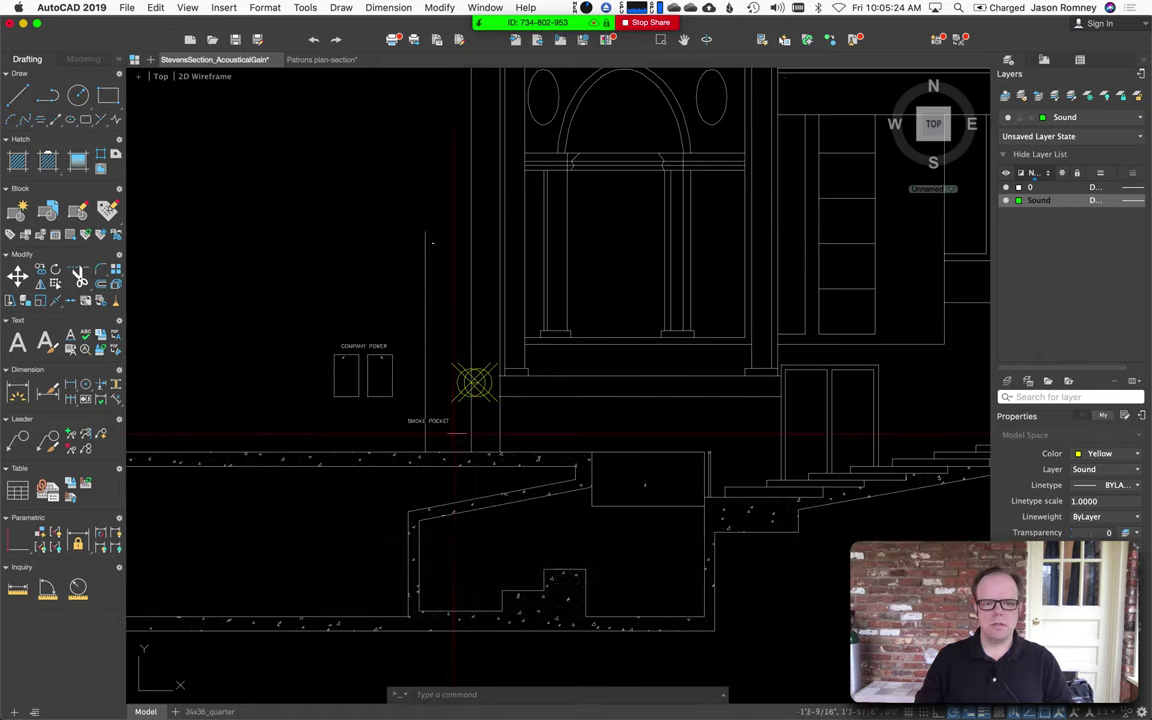
{"action": "scroll", "coordinate": [474, 393], "scroll_direction": "up", "scroll_amount": 5}
{"action": "key", "text": "l"}
{"action": "key", "text": "Return"}
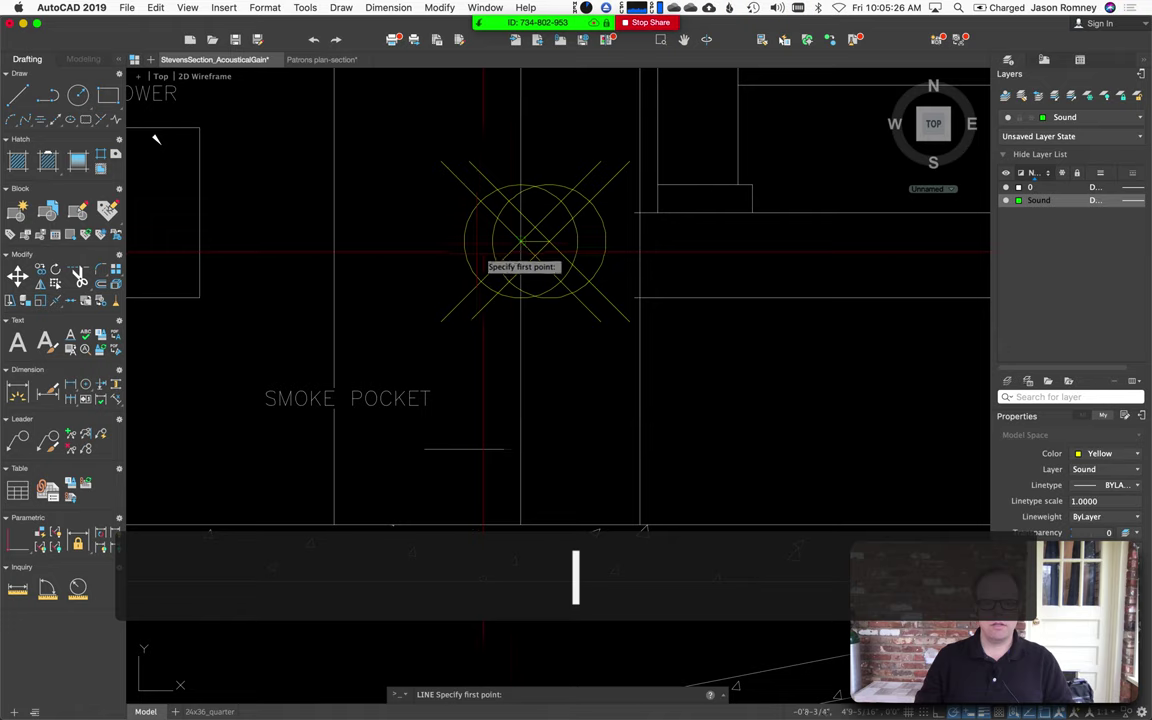
{"action": "left_click", "coordinate": [520, 240]}
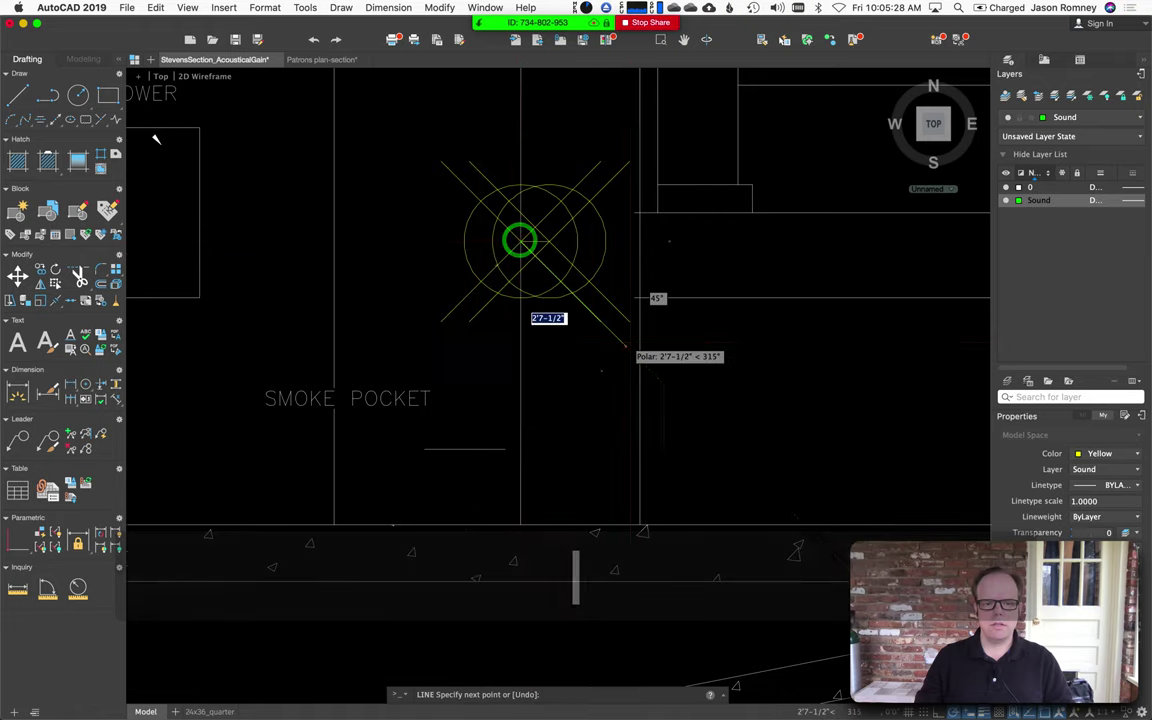
{"action": "scroll", "coordinate": [621, 335], "scroll_direction": "down", "scroll_amount": 4}
{"action": "middle_click_drag", "start_coordinate": [805, 345], "coordinate": [360, 365]}
{"action": "scroll", "coordinate": [630, 321], "scroll_direction": "up", "scroll_amount": 4}
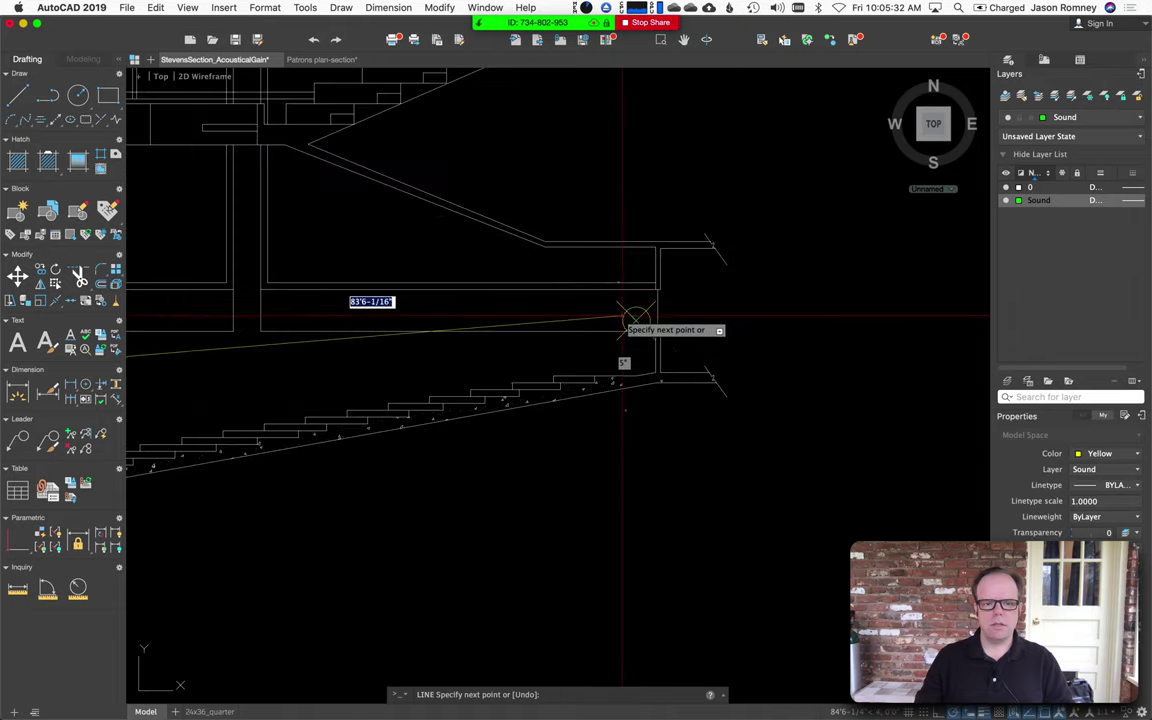
{"action": "left_click", "coordinate": [637, 321]}
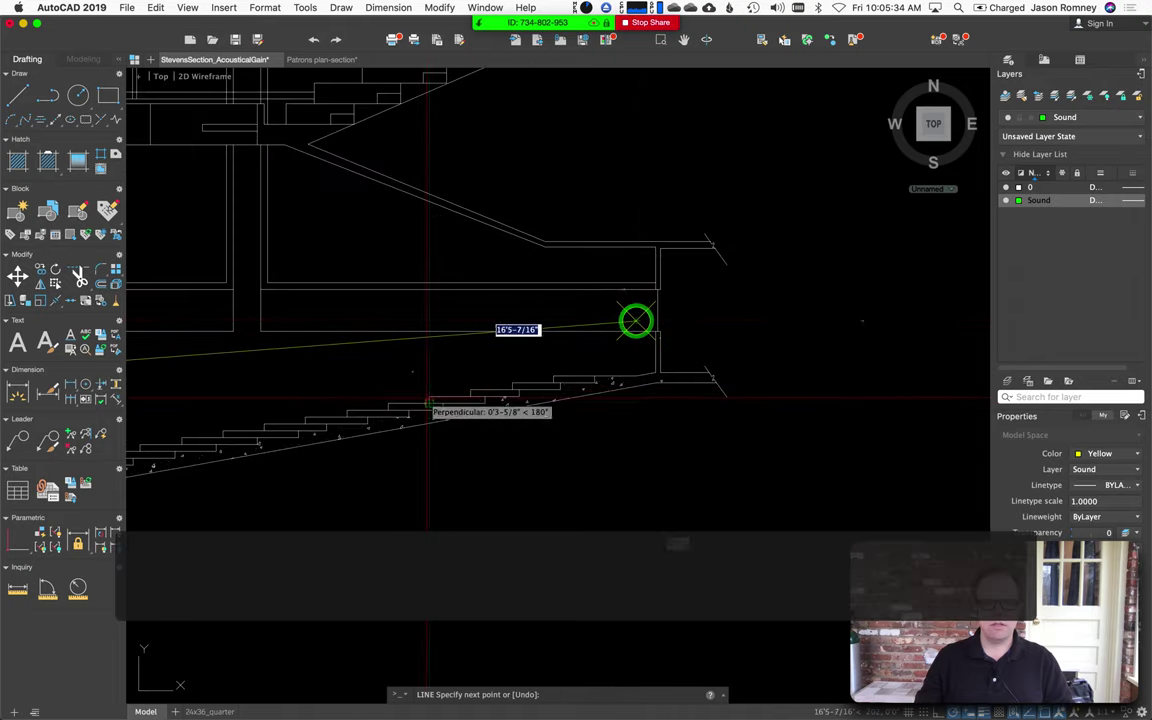
{"action": "key", "text": "Return"}
- Draw a line from the Center Cluster point to the listener point at the back row
{"action": "scroll", "coordinate": [430, 380], "scroll_direction": "down", "scroll_amount": 4}
{"action": "middle_click_drag", "start_coordinate": [300, 335], "coordinate": [597, 314]}
{"action": "key", "text": "l"}
{"action": "key", "text": "Return"}
{"action": "left_click", "coordinate": [416, 208]}
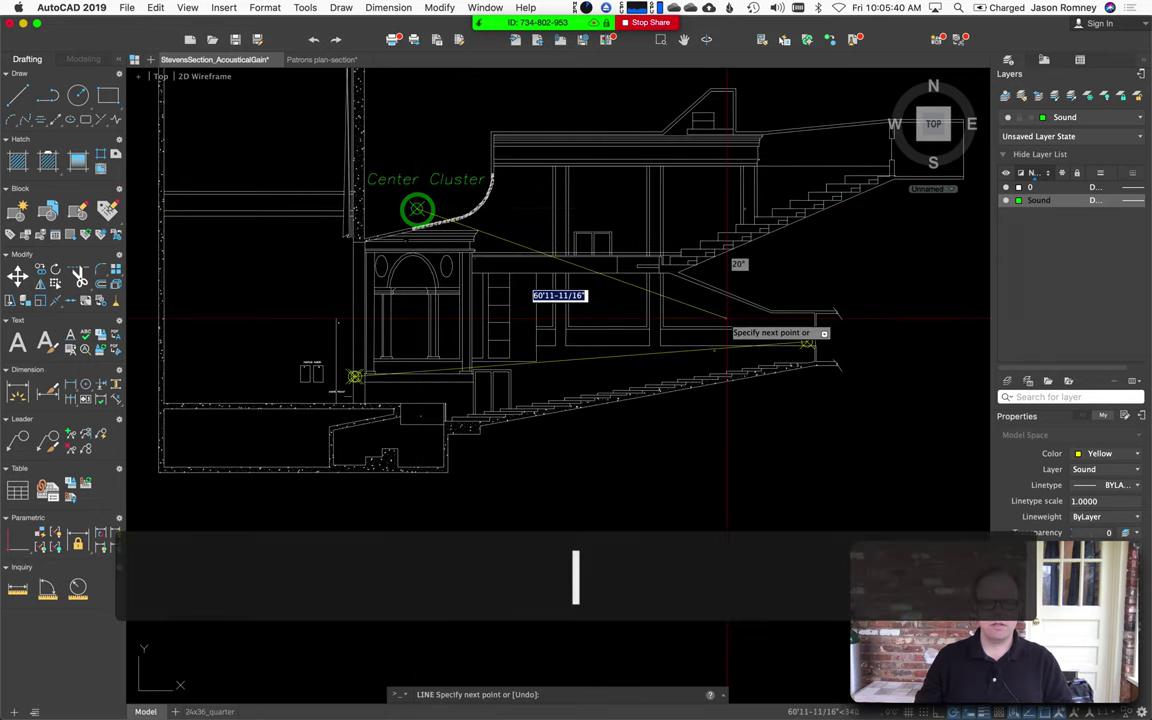
{"action": "left_click", "coordinate": [807, 341]}
{"action": "key", "text": "Return"}
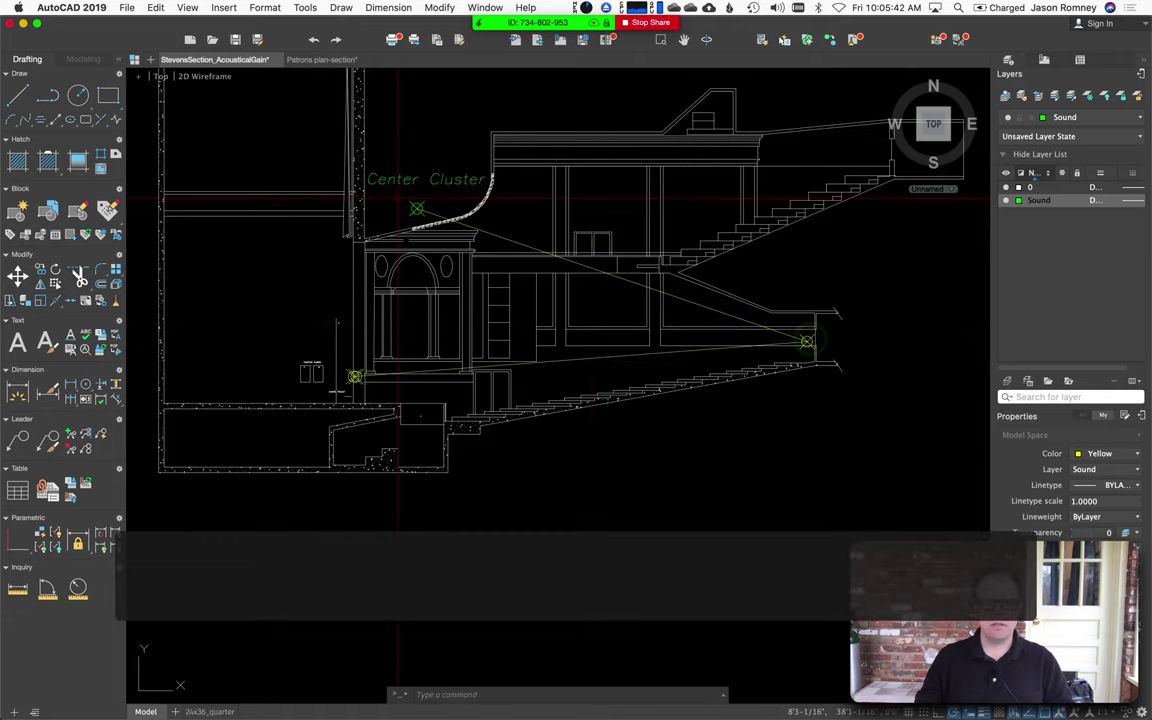
- Draw a line from the Center Cluster point to the microphone point in front of the talker
{"action": "key", "text": "Return"}
{"action": "left_click", "coordinate": [416, 208]}
{"action": "scroll", "coordinate": [349, 390], "scroll_direction": "up", "scroll_amount": 5}
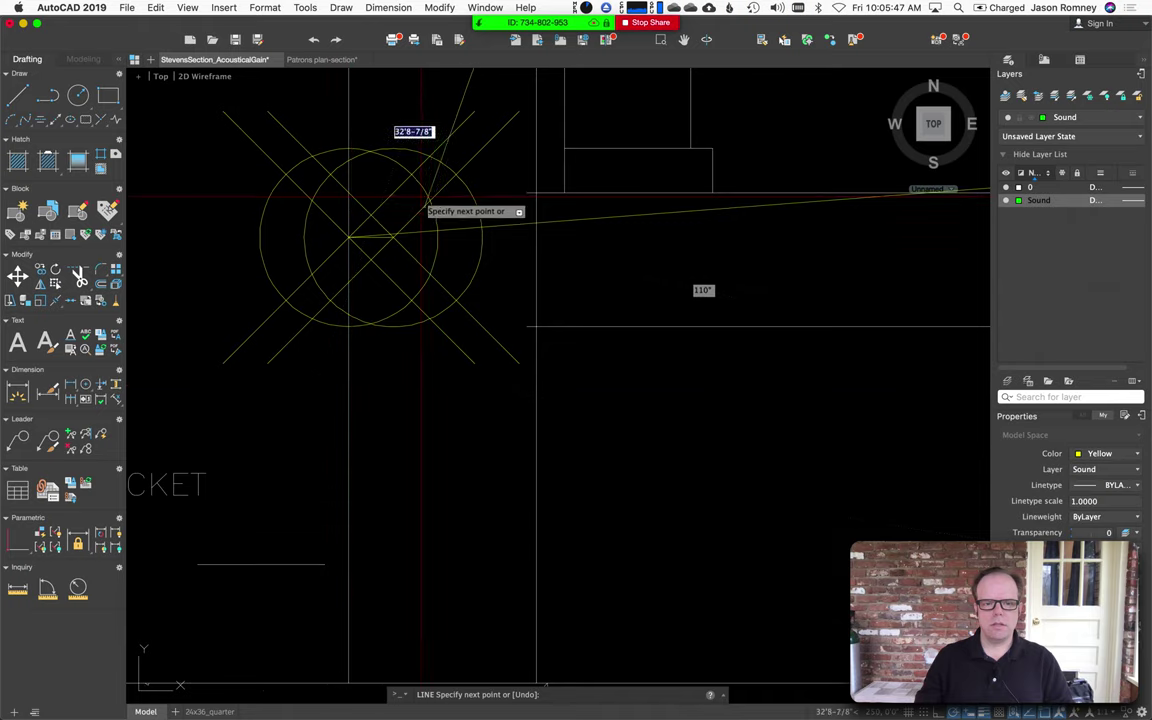
{"action": "left_click", "coordinate": [395, 238]}
{"action": "key", "text": "Return"}
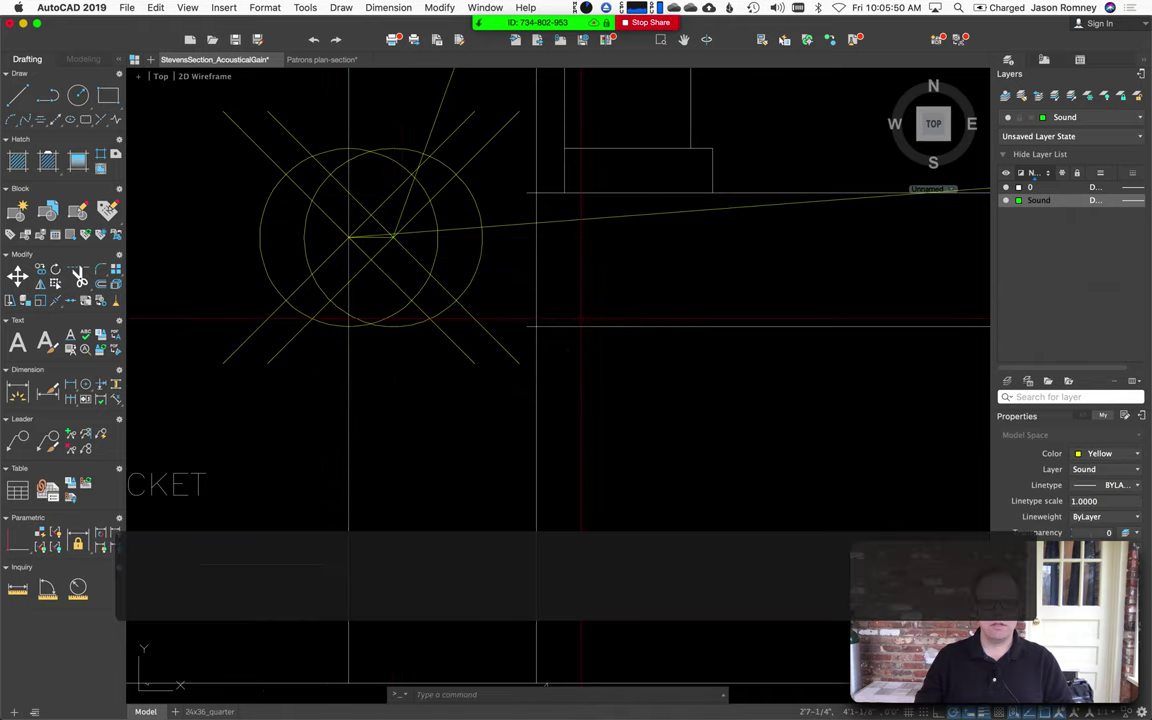
{"action": "scroll", "coordinate": [582, 318], "scroll_direction": "down", "scroll_amount": 8}
{"action": "scroll", "coordinate": [582, 318], "scroll_direction": "up", "scroll_amount": 3}
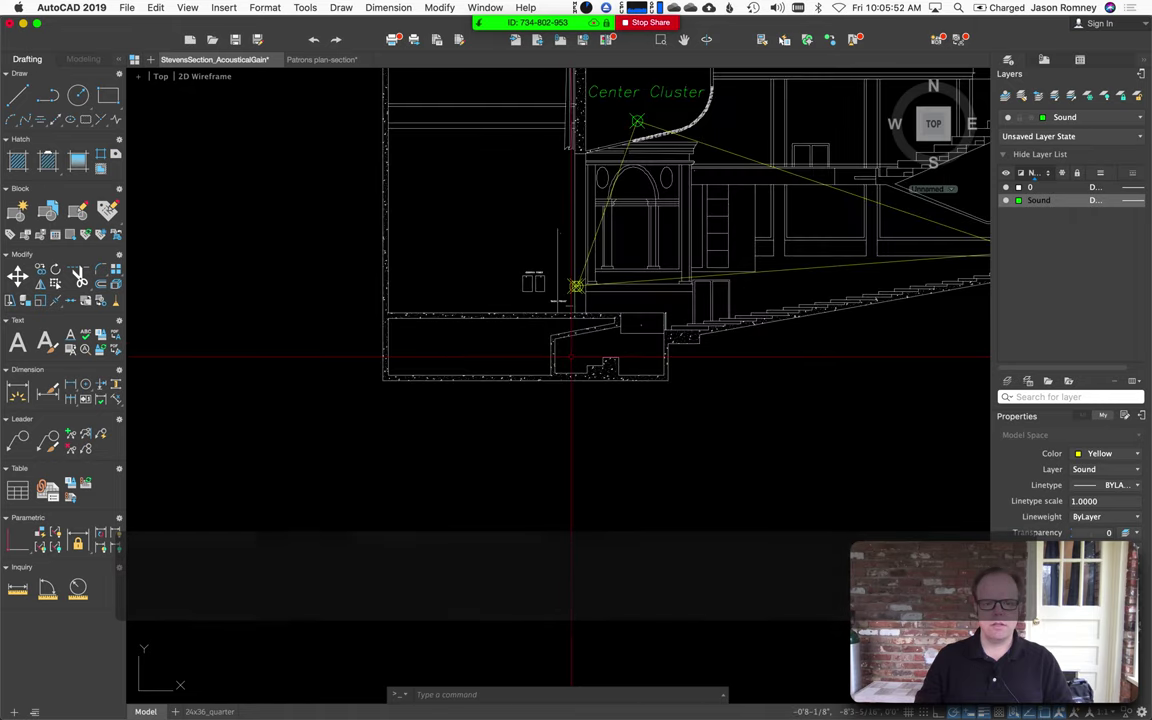
{"action": "middle_click_drag", "start_coordinate": [568, 357], "coordinate": [334, 450]}
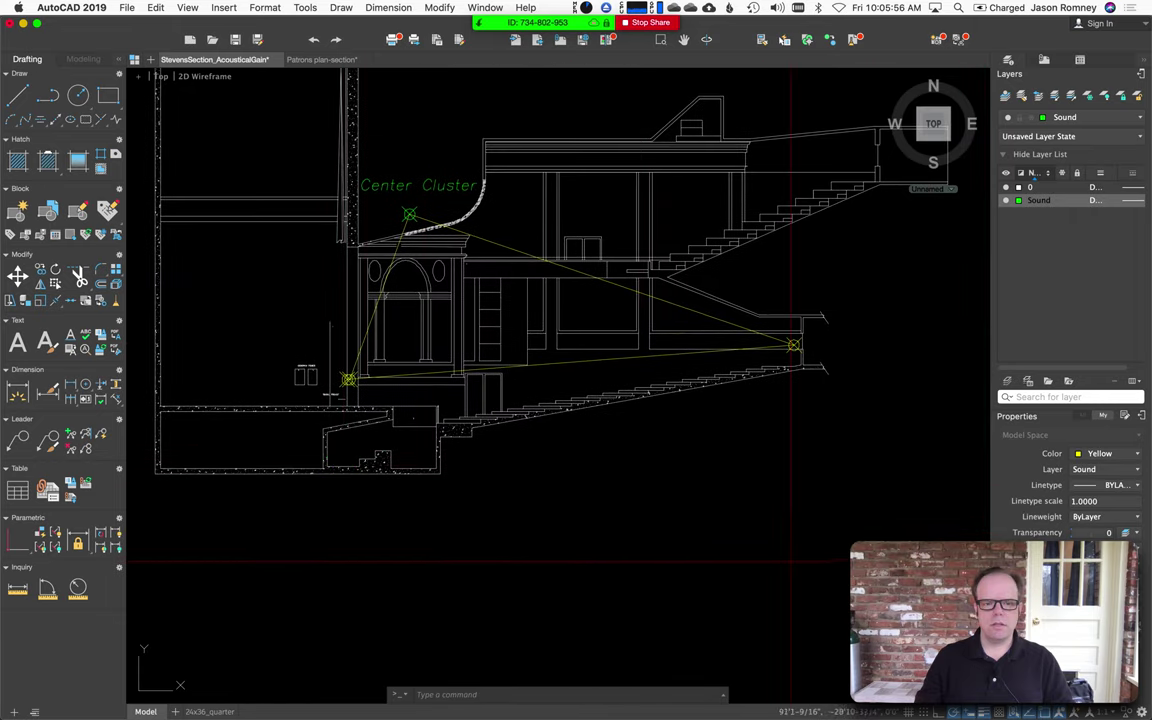
- Switch to Preview and review the Acoustical Gain diagram with its Ds, D0, D1 and D2 distances and simplified equation
{"action": "key", "text": "super+Tab"}
{"action": "key", "text": "super+Tab"}
{"action": "key", "text": "super+Tab"}
{"action": "key", "text": "super+Tab"}
{"action": "key", "text": "super+Tab"}
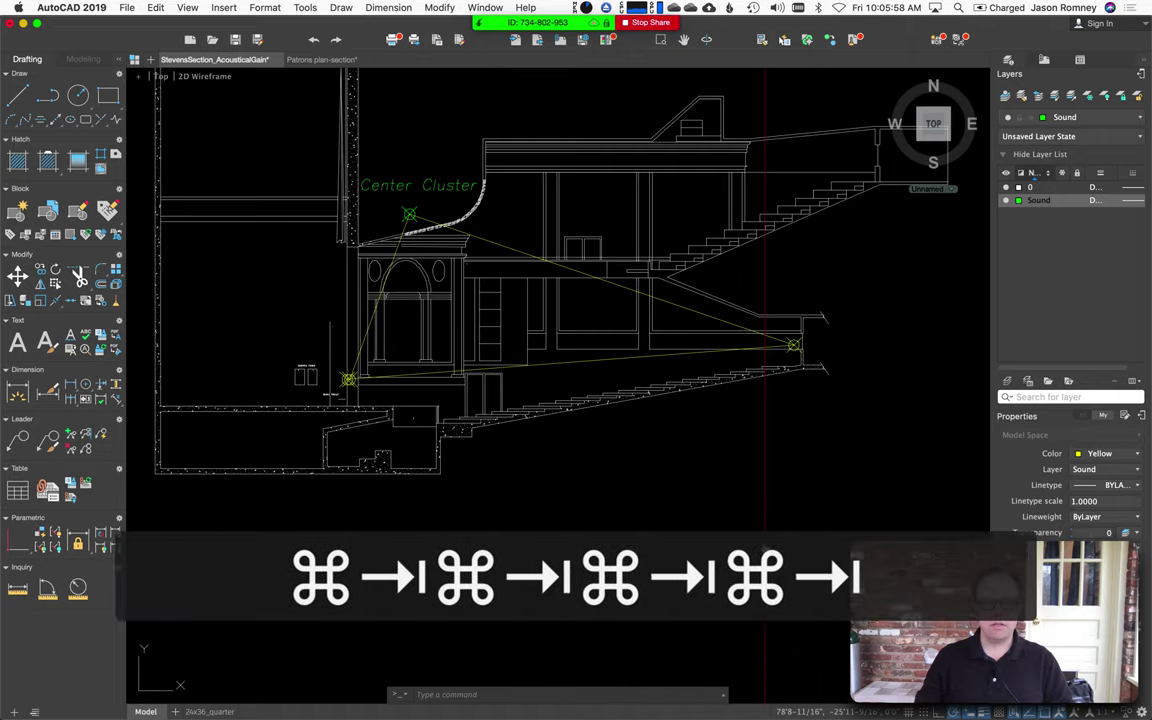
{"action": "key", "text": "super+Tab"}
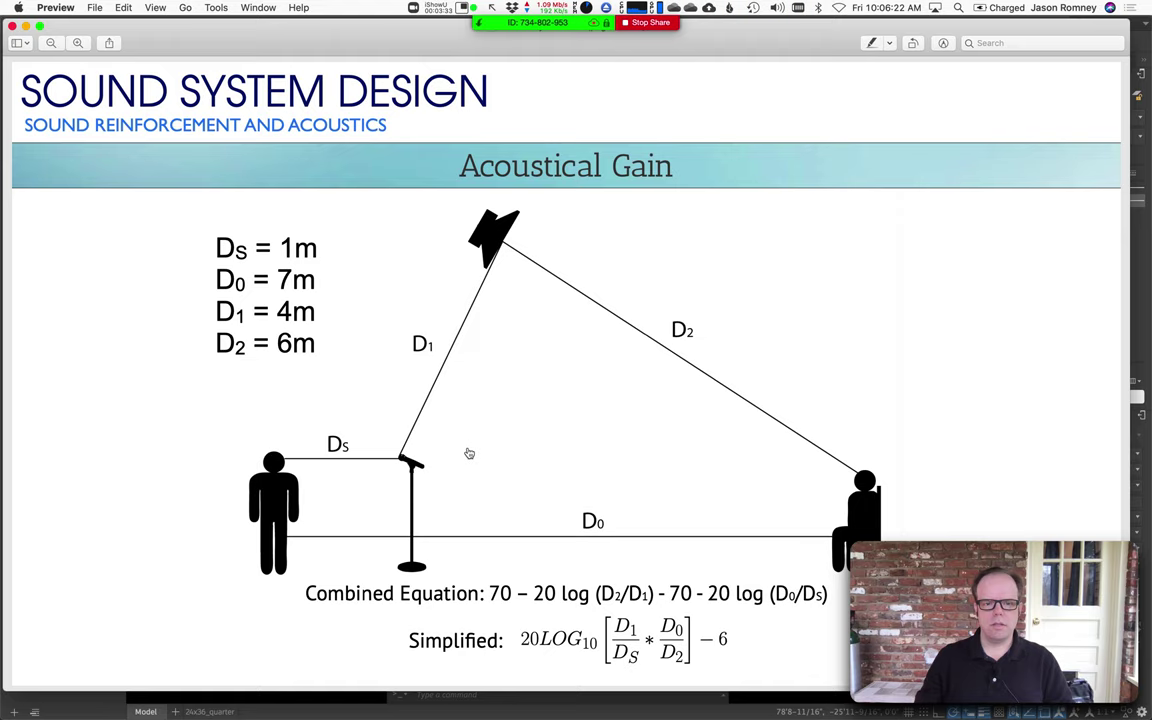
- Move the Preview slide window down slightly and shorten the AutoCAD window so the slide's simplified equation stays visible beneath the drawing
{"action": "left_click_drag", "start_coordinate": [397, 48], "coordinate": [397, 70]}
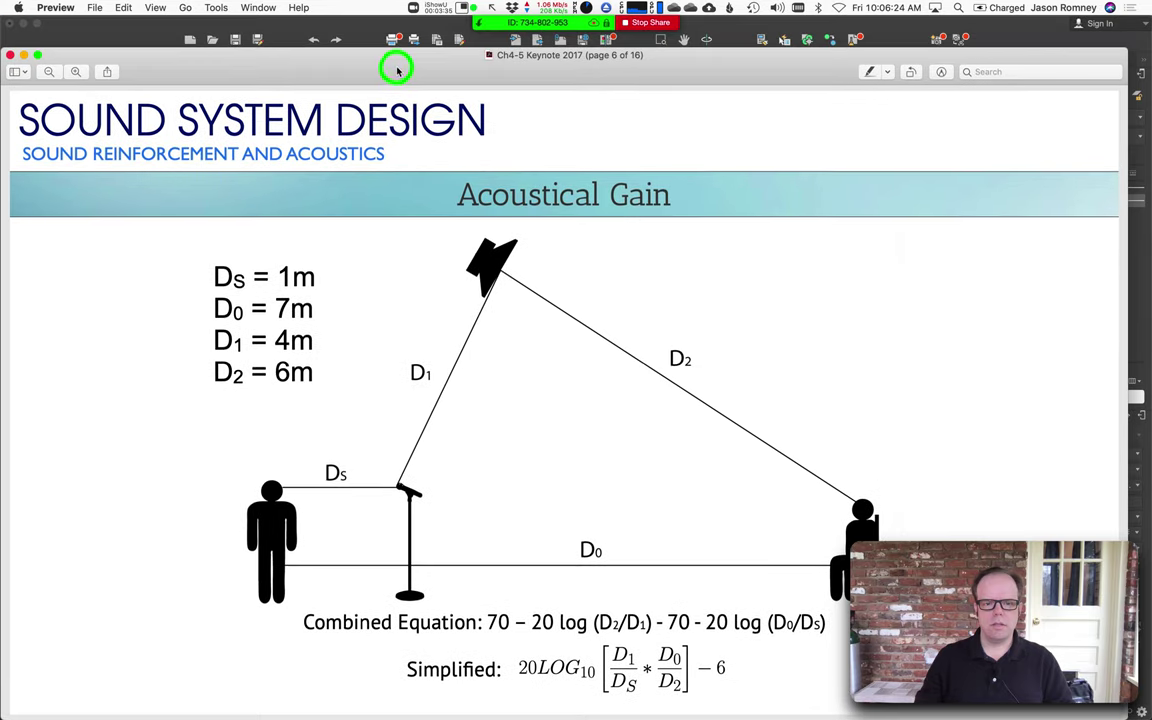
{"action": "left_click", "coordinate": [308, 31]}
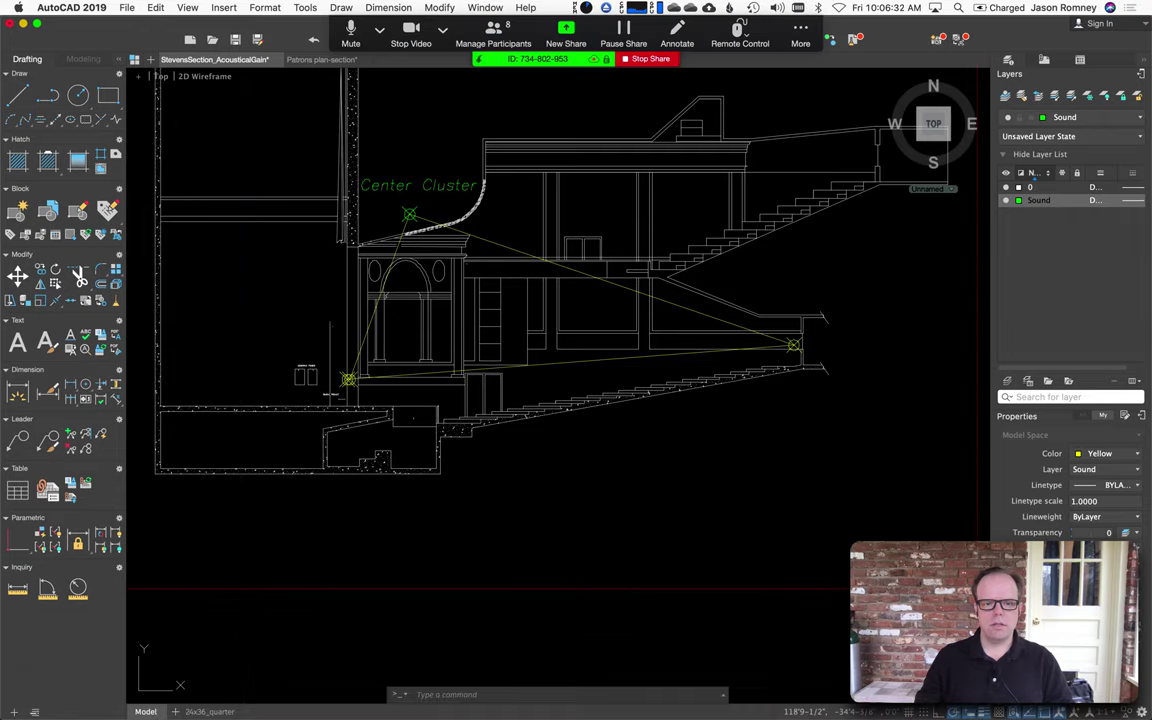
{"action": "left_click_drag", "start_coordinate": [1142, 712], "coordinate": [1146, 633]}
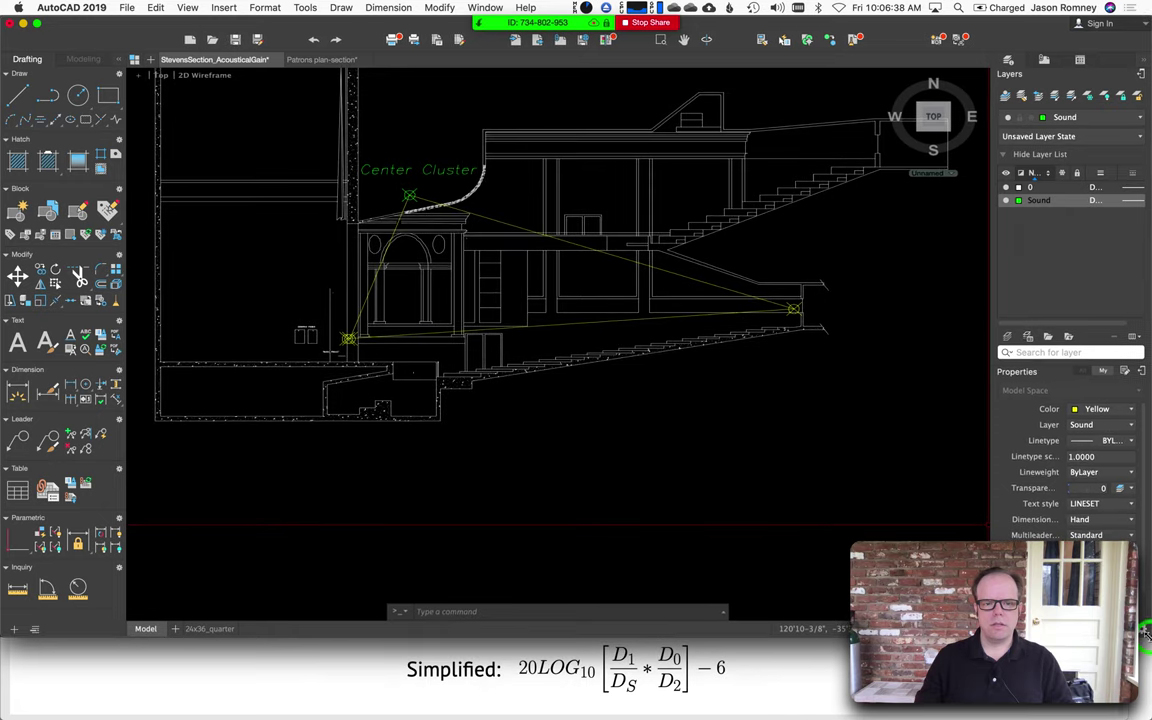
- Switch to the Acrobat worksheet and enter "Ds = 0.5" as the first line of the question 1 answer
{"action": "mouse_move", "coordinate": [752, 383]}
{"action": "middle_mouse_down"}
{"action": "mouse_move", "coordinate": [789, 417]}
{"action": "mouse_move", "coordinate": [777, 473]}
{"action": "middle_mouse_up"}
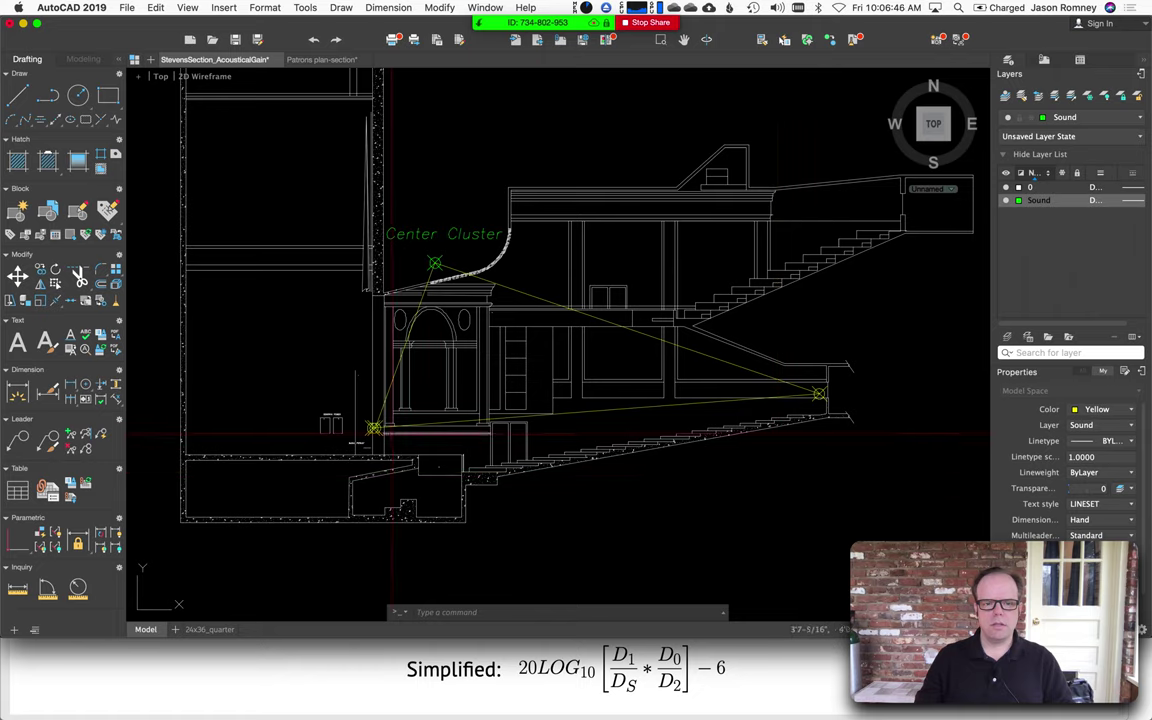
{"action": "scroll", "coordinate": [373, 432], "scroll_direction": "up", "scroll_amount": 8}
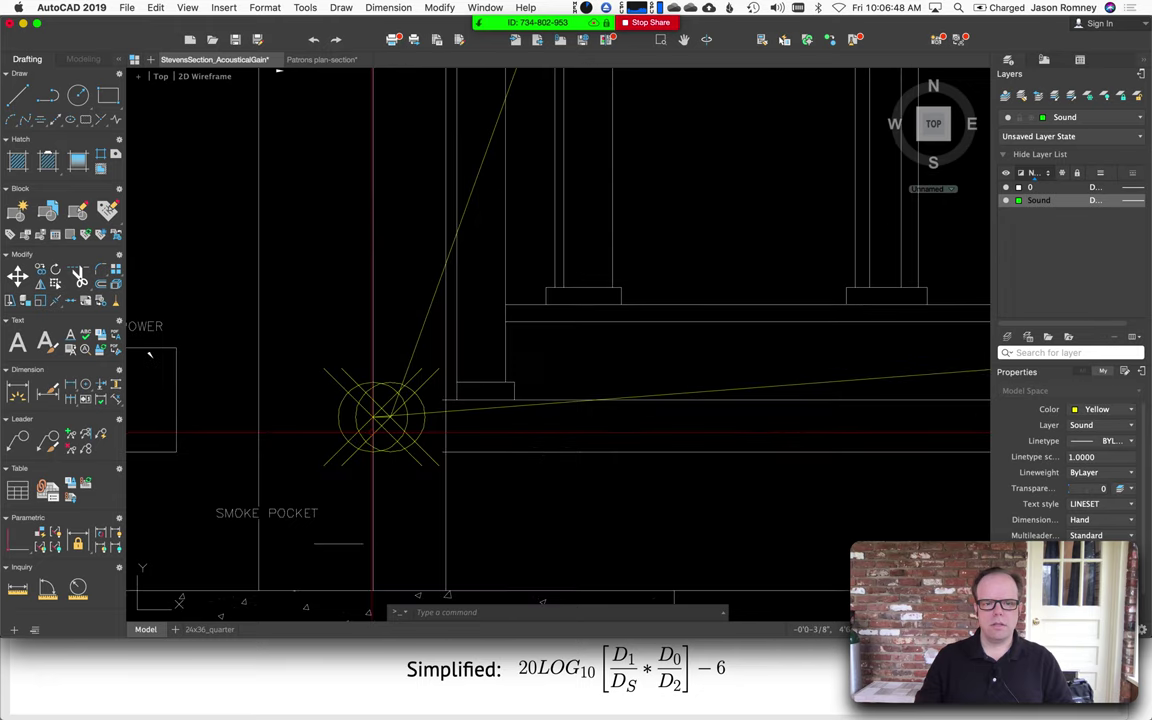
{"action": "scroll", "coordinate": [373, 432], "scroll_direction": "up", "scroll_amount": 5}
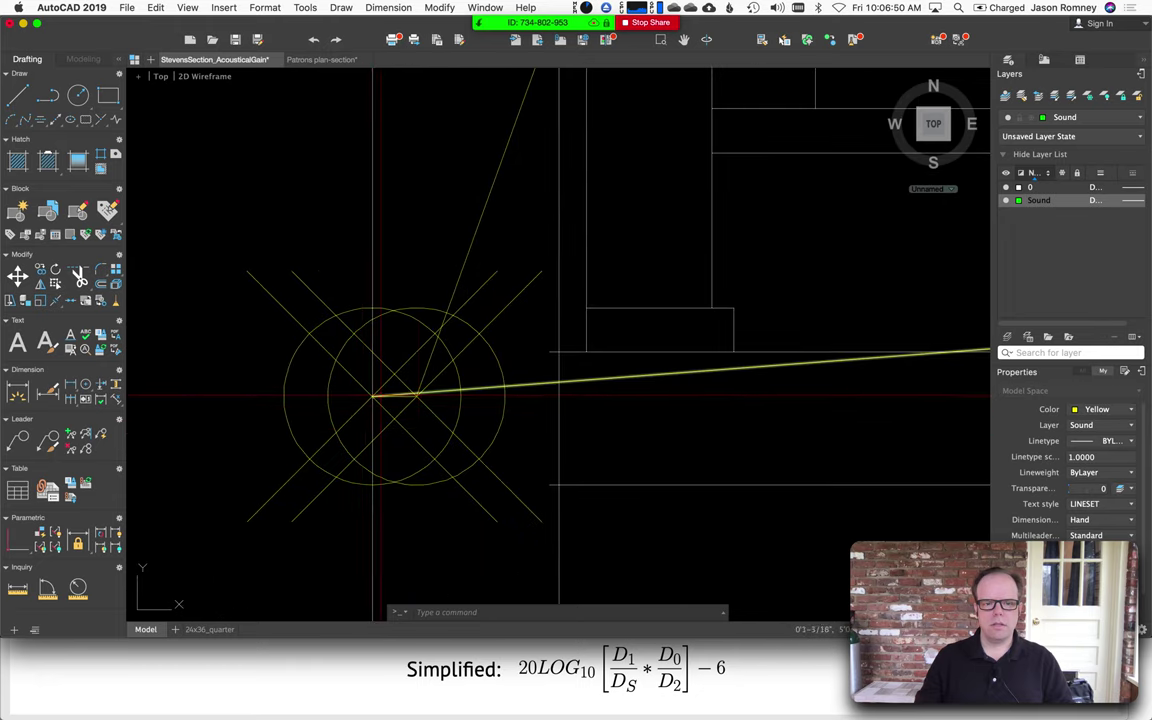
{"action": "key", "text": "super+Tab"}
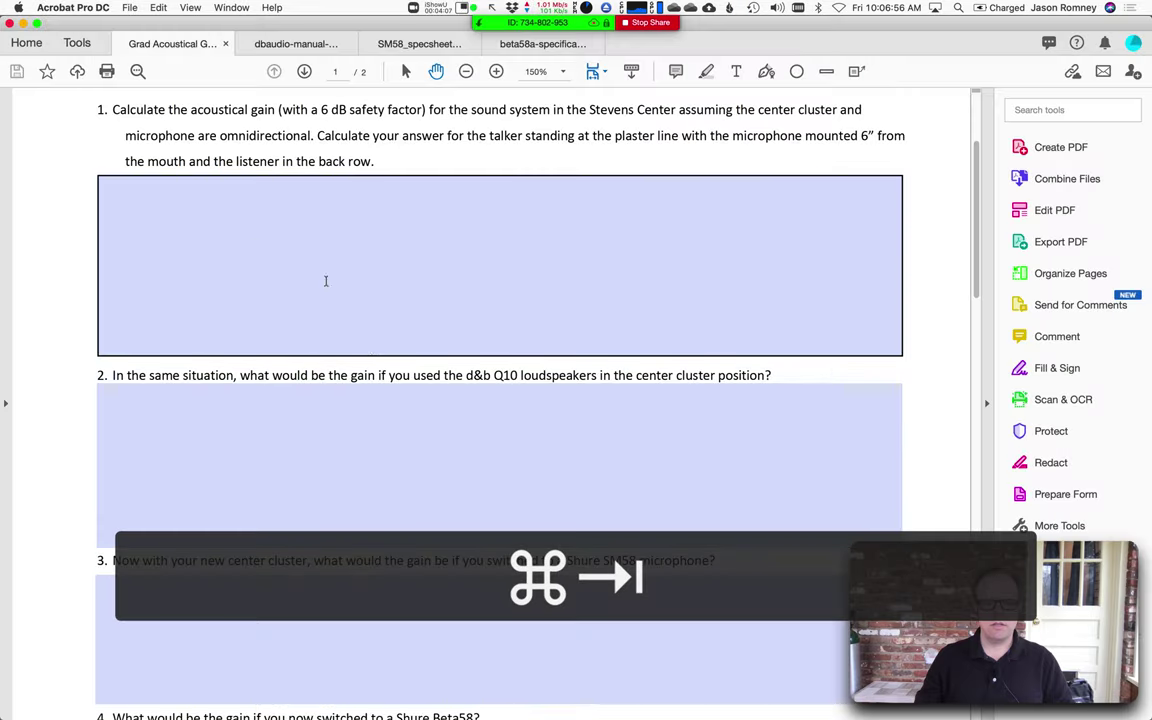
{"action": "left_click", "coordinate": [255, 241]}
{"action": "type", "text": "D"}
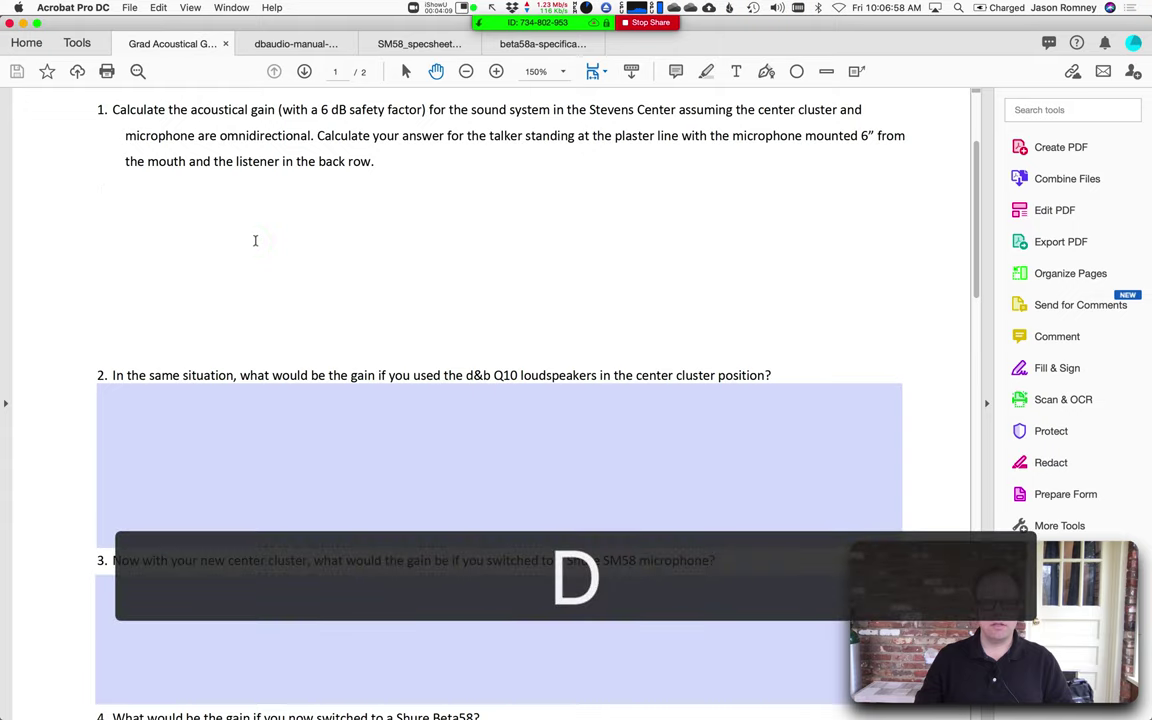
{"action": "type", "text": "s ="}
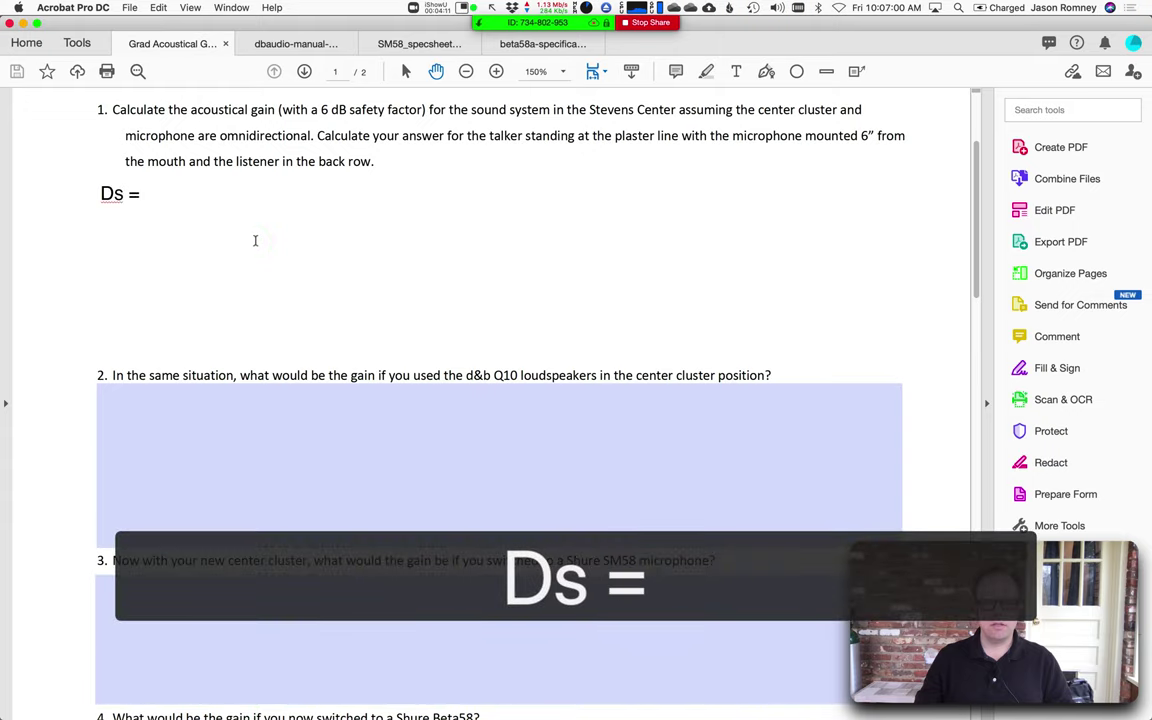
{"action": "type", "text": " 0.5"}
{"action": "key", "text": "Return"}
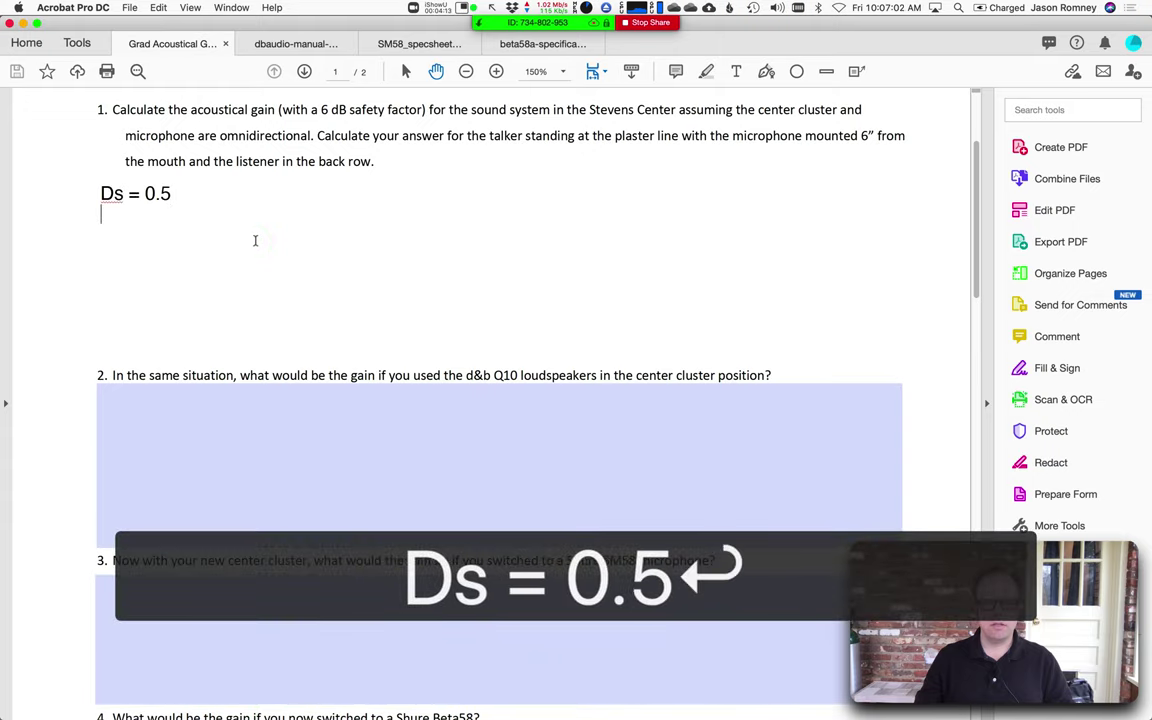
- Switch to Preview and check which distance D1 represents in the Acoustical Gain diagram
{"action": "key", "text": "super+Tab"}
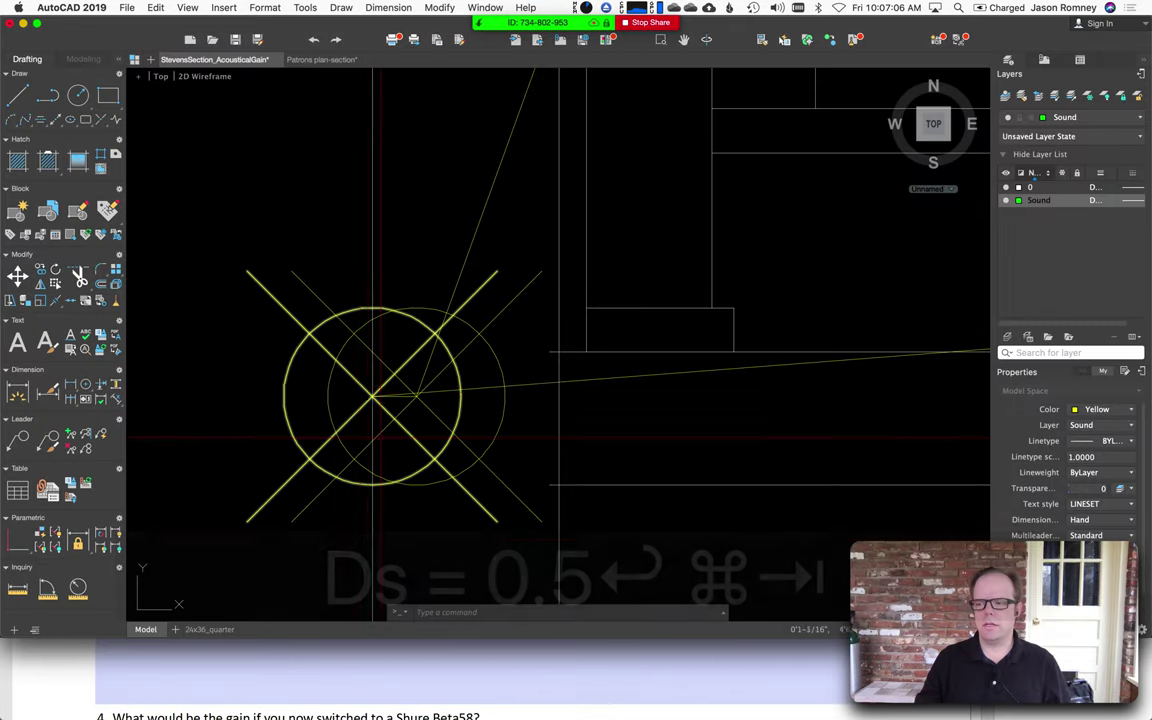
{"action": "key", "text": "super+Tab"}
{"action": "key", "text": "super+Tab"}
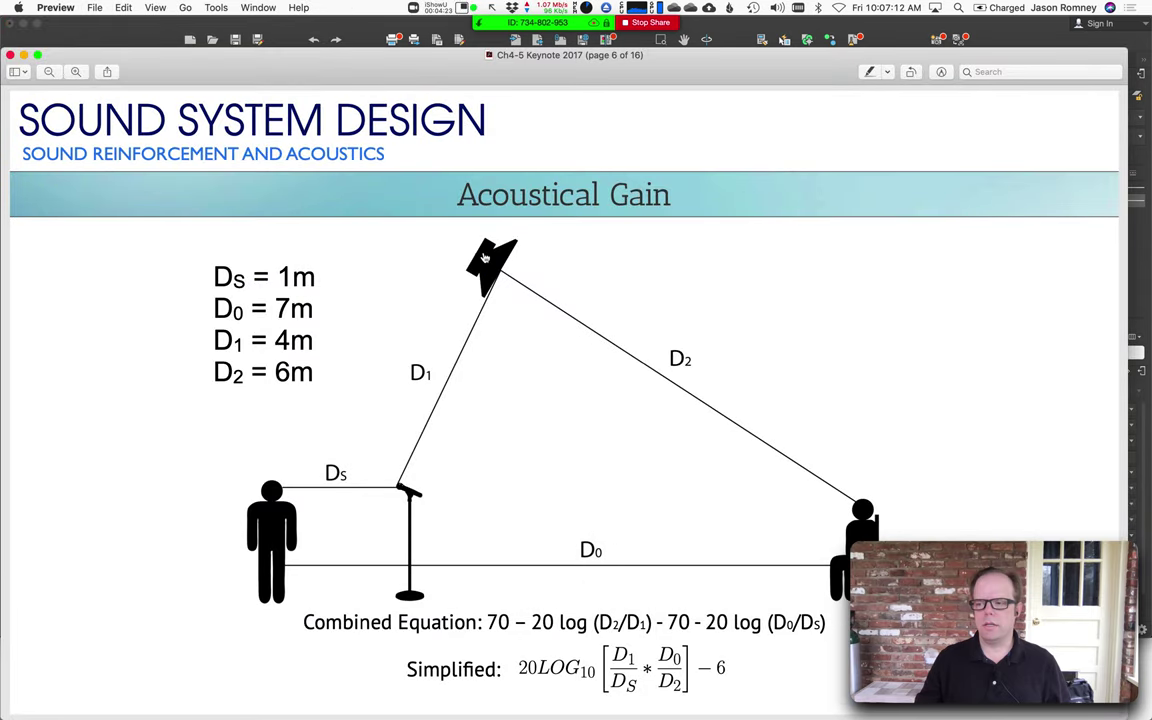
- Switch to AutoCAD and measure the distance from the Center Cluster point to the microphone point
{"action": "key", "text": "super+Tab"}
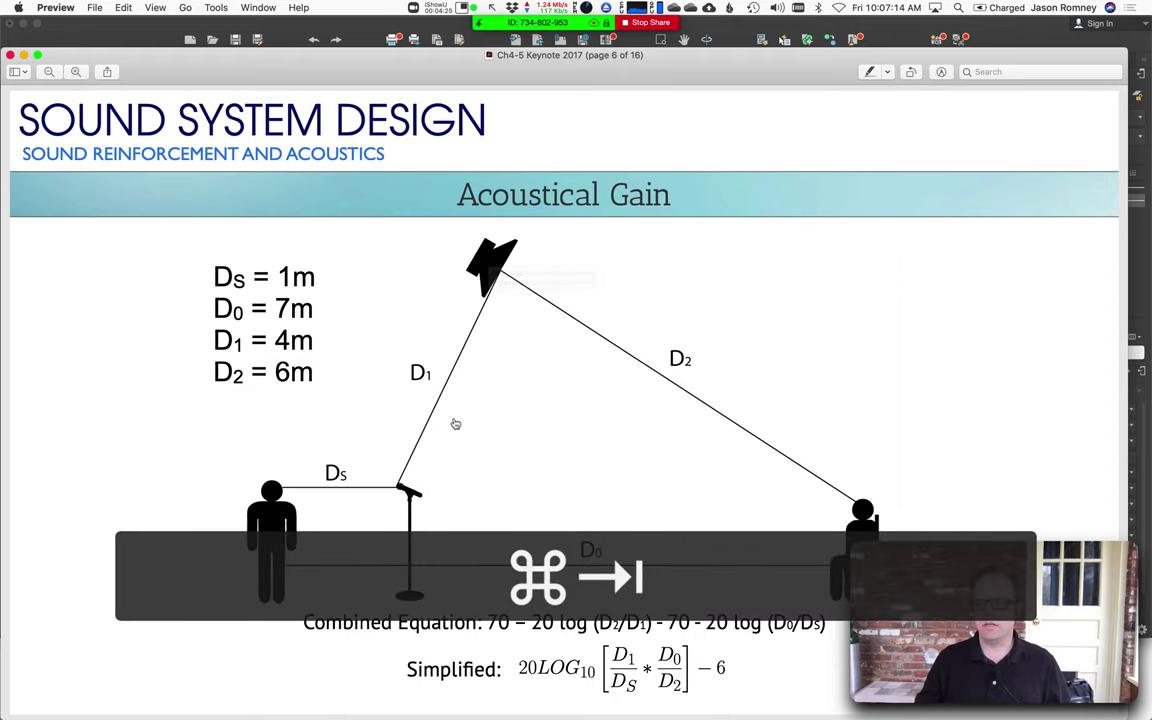
{"action": "key", "text": "Escape"}
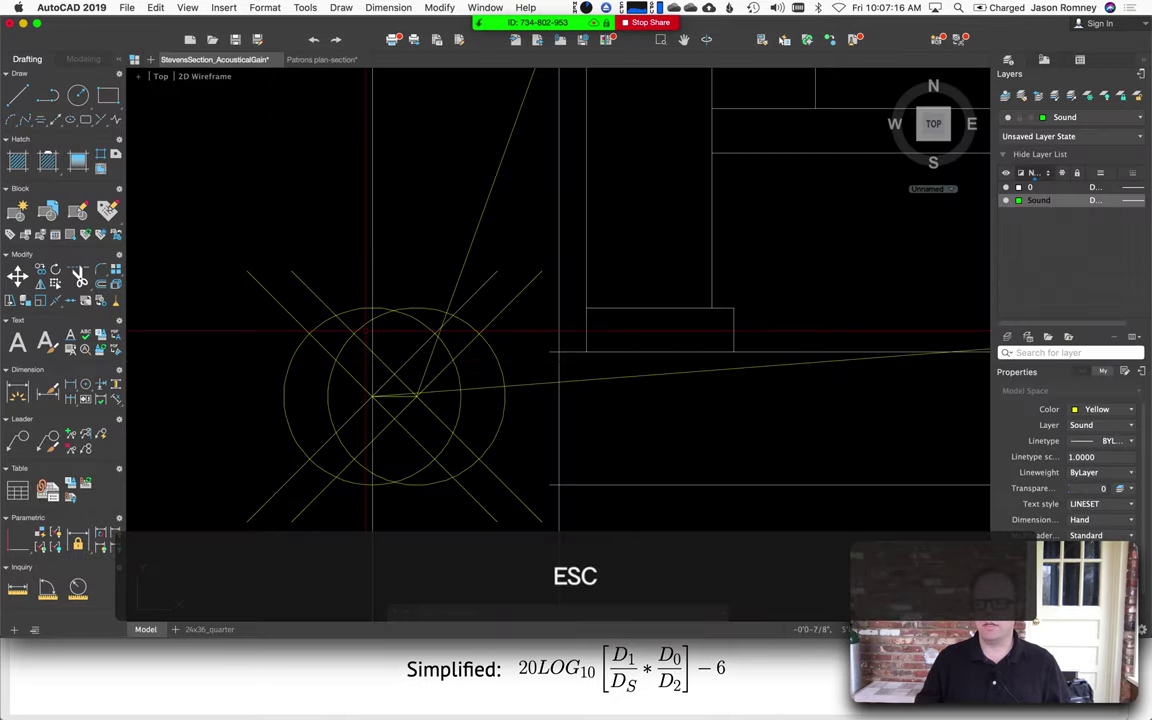
{"action": "scroll", "coordinate": [265, 500], "scroll_direction": "down", "scroll_amount": 5}
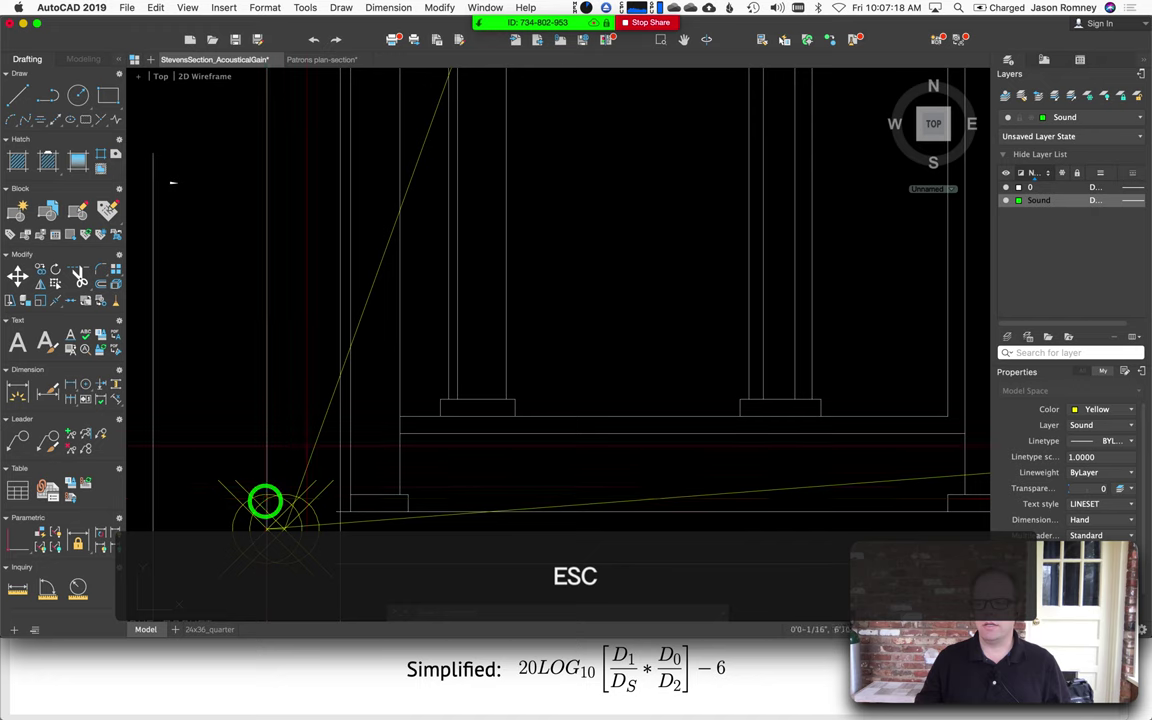
{"action": "left_click", "coordinate": [20, 588]}
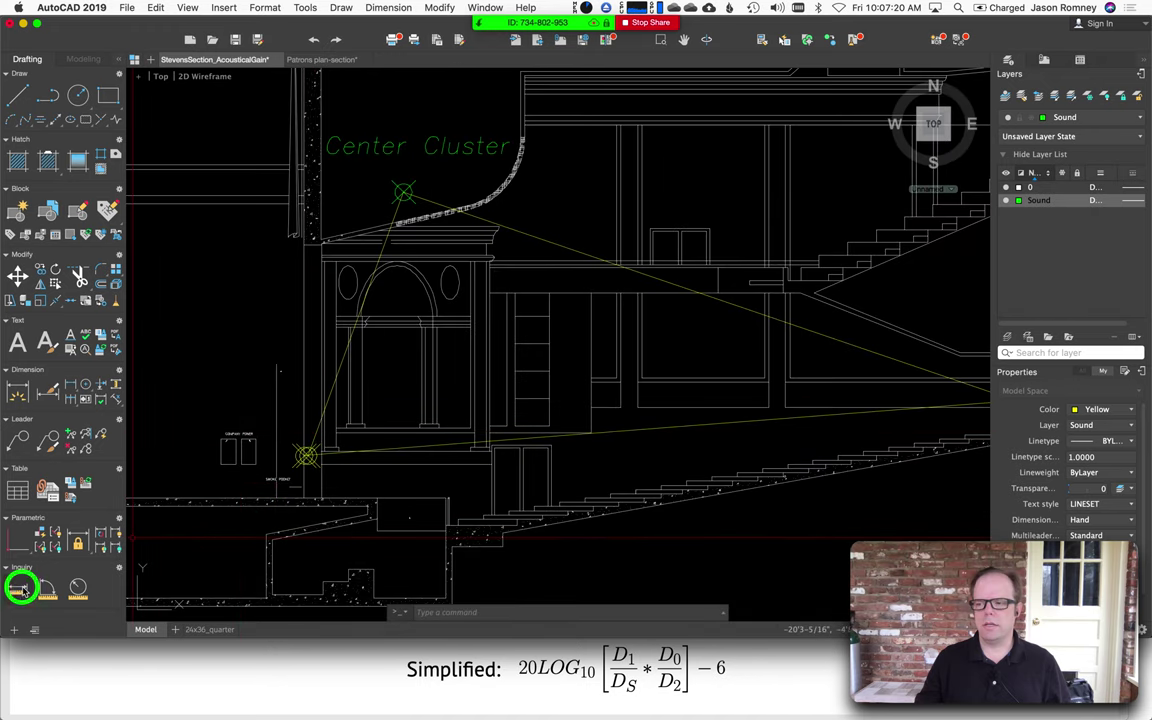
{"action": "left_click", "coordinate": [401, 195]}
{"action": "scroll", "coordinate": [304, 452], "scroll_direction": "up", "scroll_amount": 5}
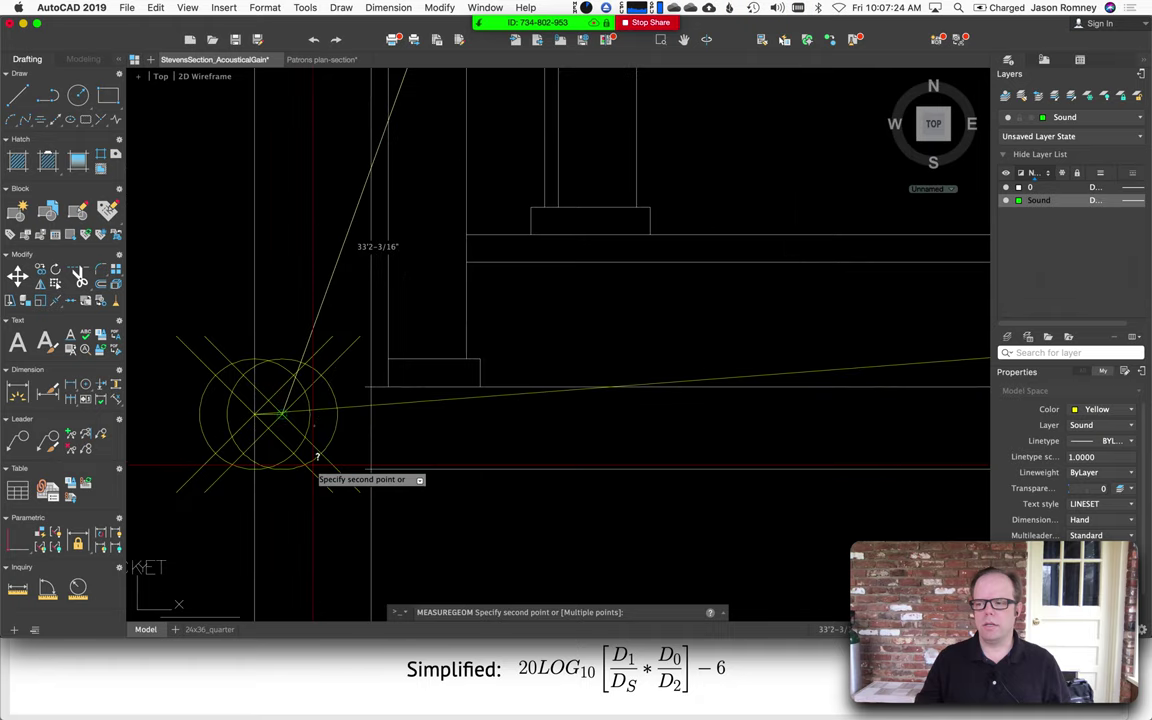
{"action": "left_click", "coordinate": [280, 416]}
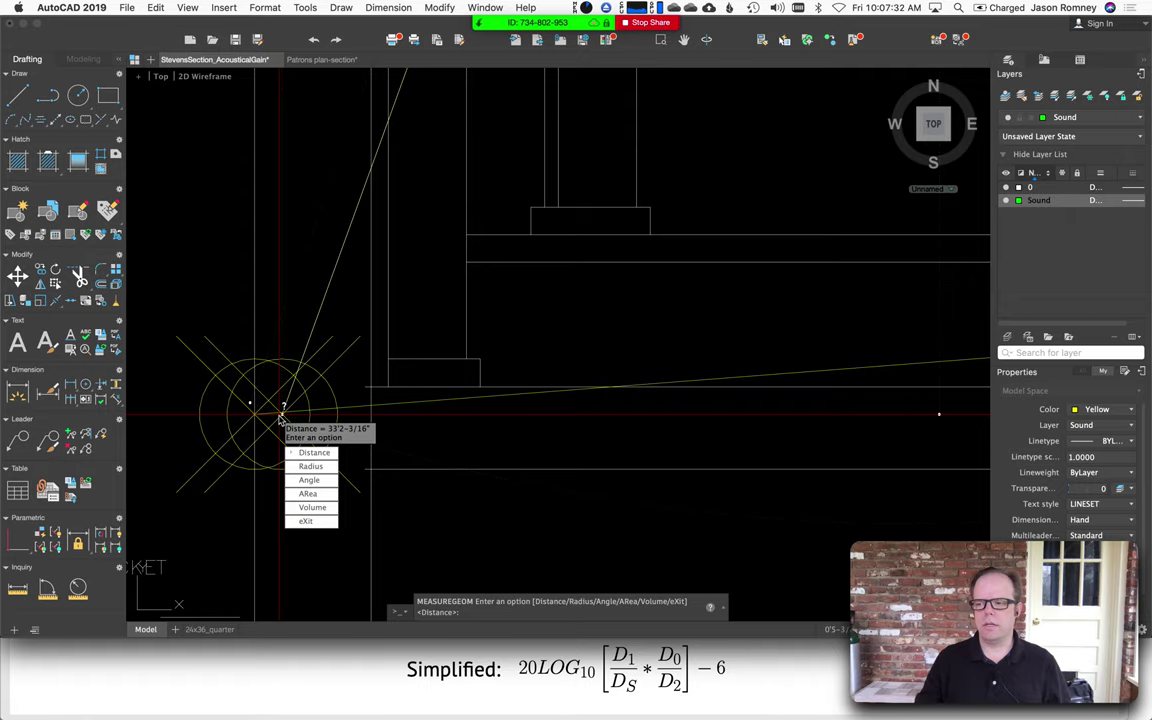
- Switch to the Acrobat worksheet and add "D1 = 33" below the Ds line in the question 1 answer
{"action": "key", "text": "super+Tab"}
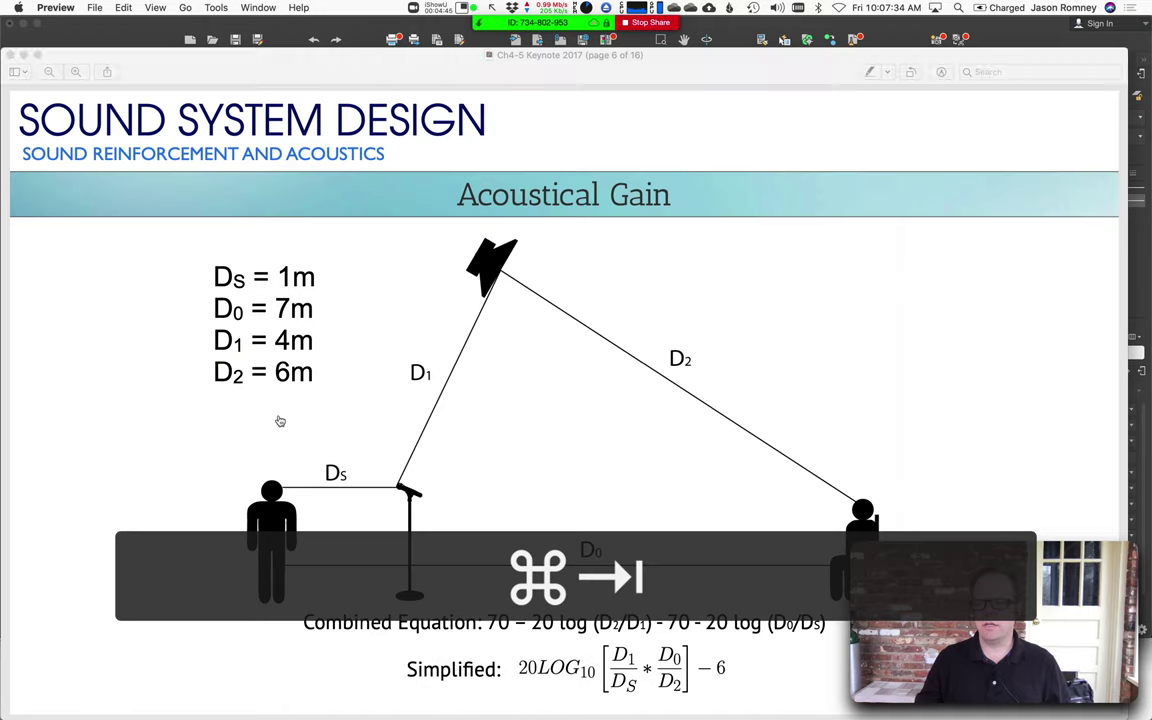
{"action": "key", "text": "super+Tab"}
{"action": "key", "text": "super+Tab"}
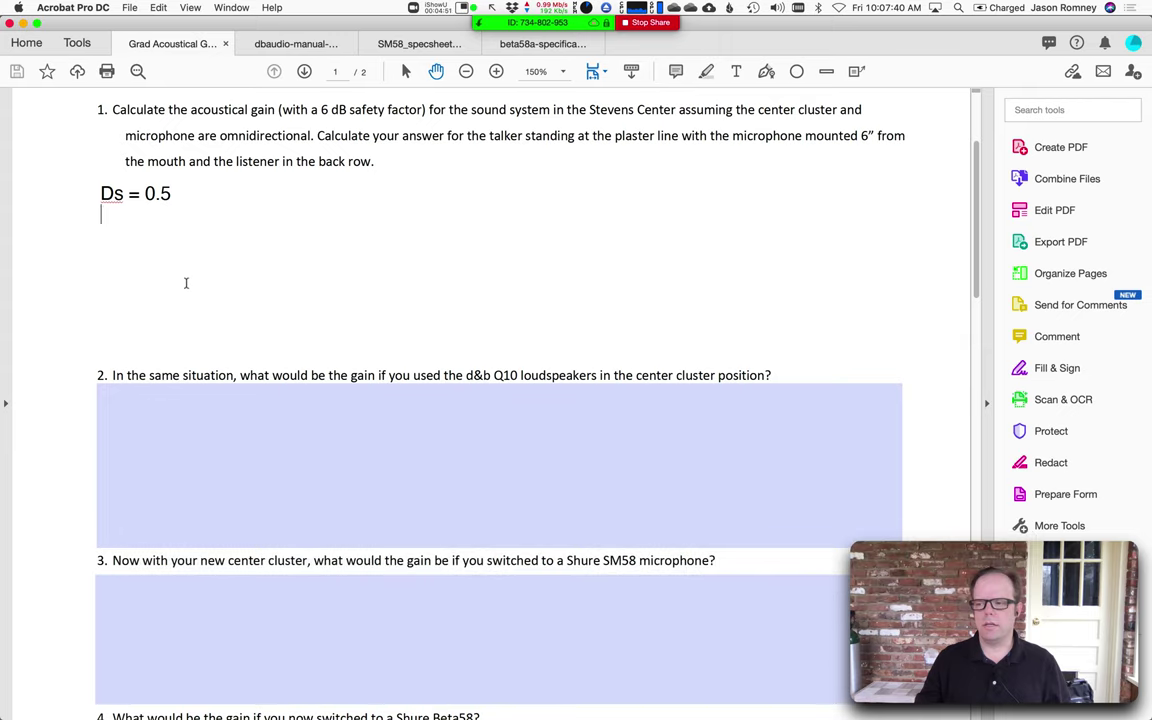
{"action": "type", "text": "D1 = "}
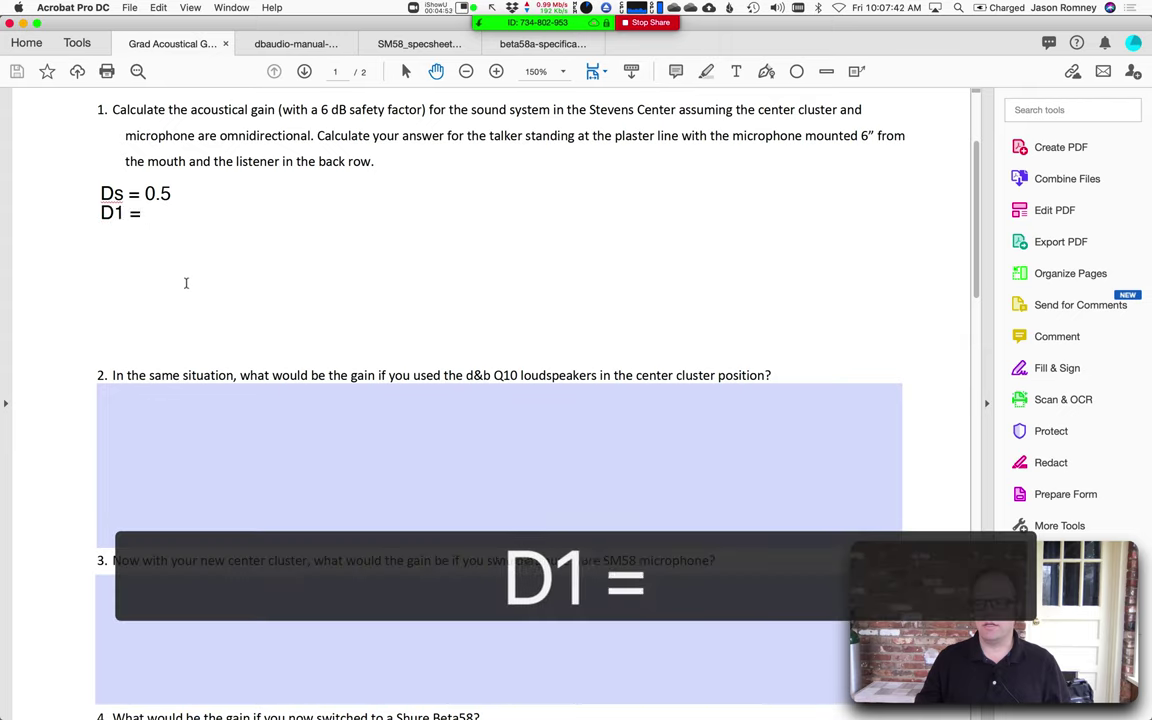
{"action": "type", "text": "33"}
{"action": "key", "text": "Return"}
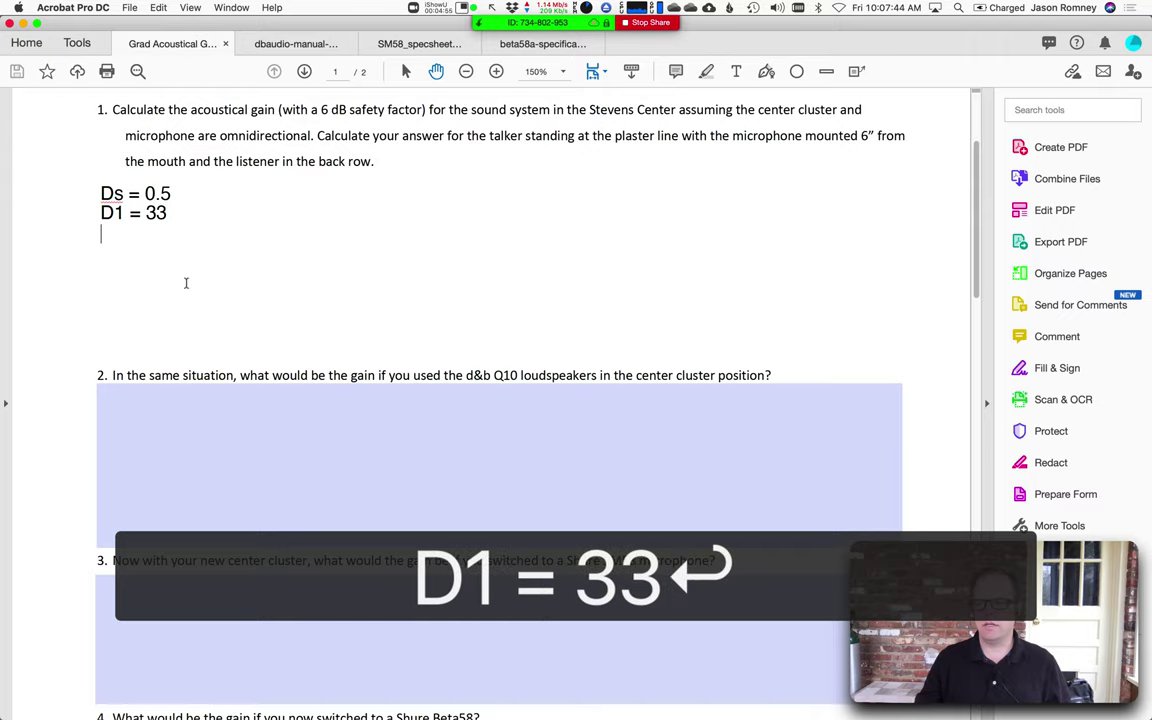
- Check D0 on the Preview slide, and in AutoCAD measure the distance from the talker point to the back-row listener point
{"action": "key", "text": "super+Tab"}
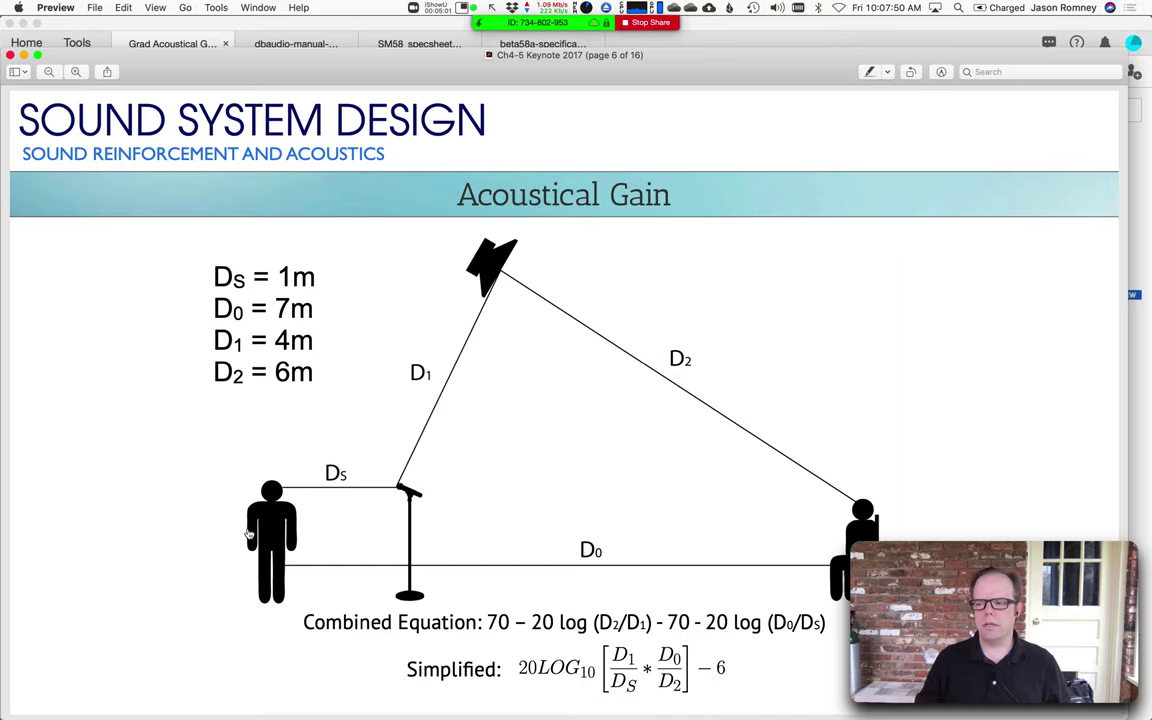
{"action": "key", "text": "super+Tab"}
{"action": "key", "text": "super+Tab"}
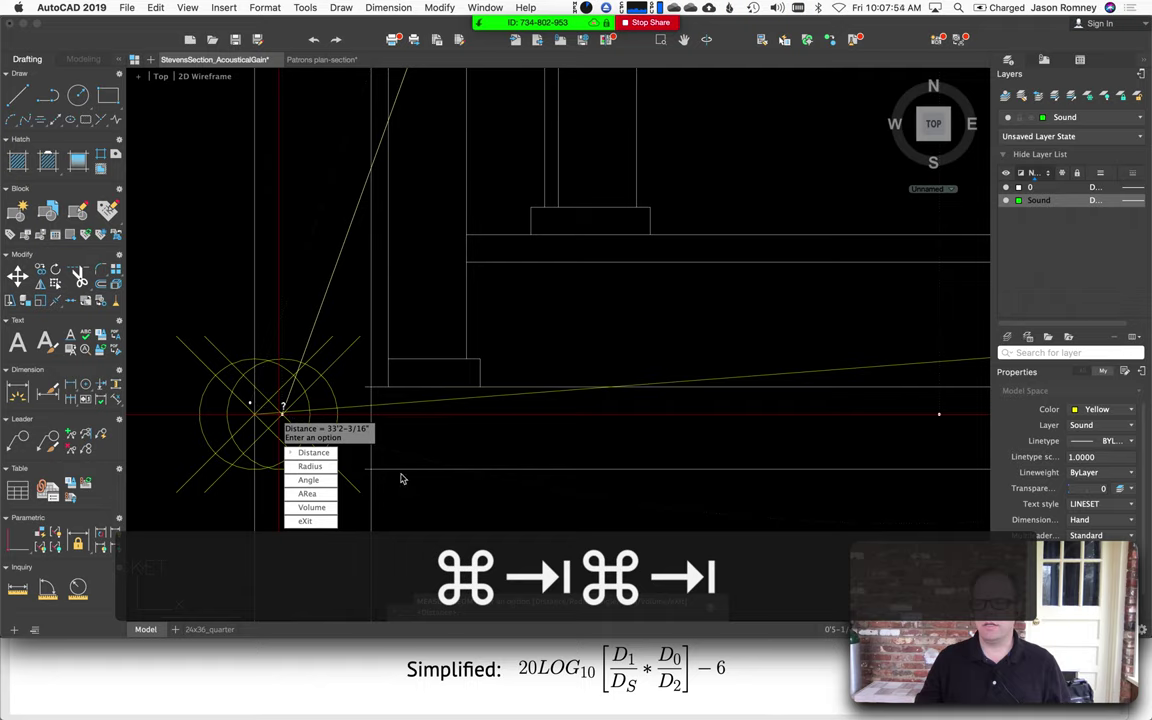
{"action": "key", "text": "Escape"}
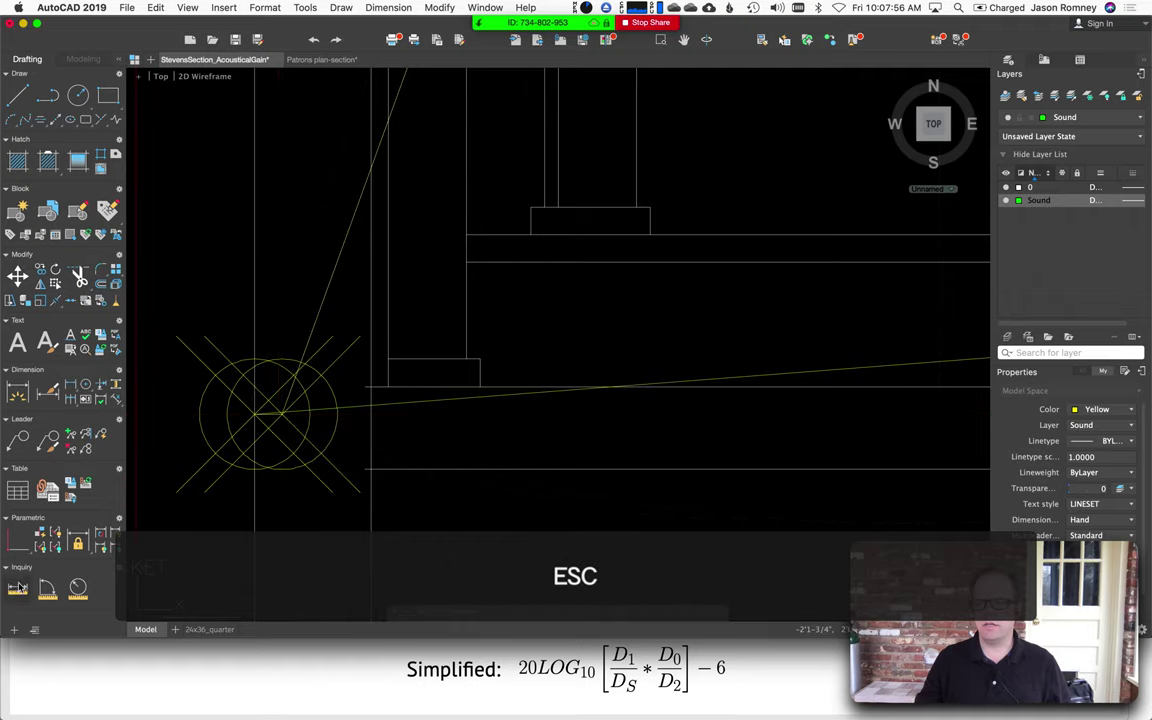
{"action": "left_click", "coordinate": [17, 587]}
{"action": "left_click", "coordinate": [252, 418]}
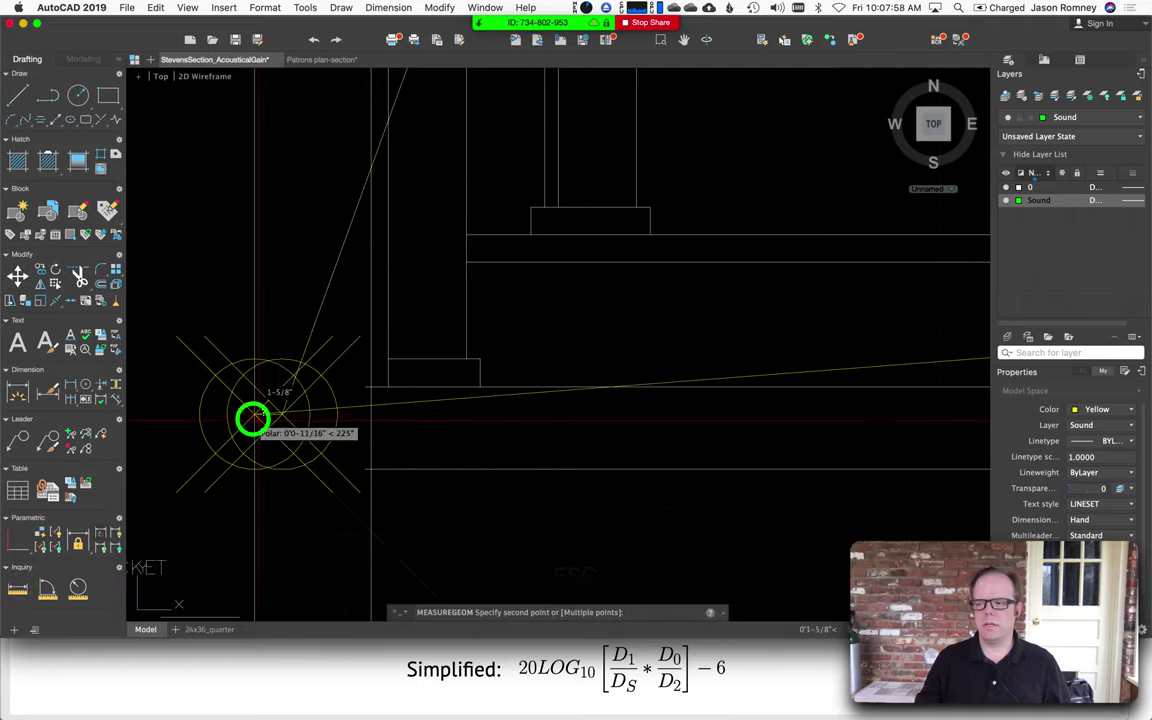
{"action": "scroll", "coordinate": [375, 468], "scroll_direction": "down", "scroll_amount": 6}
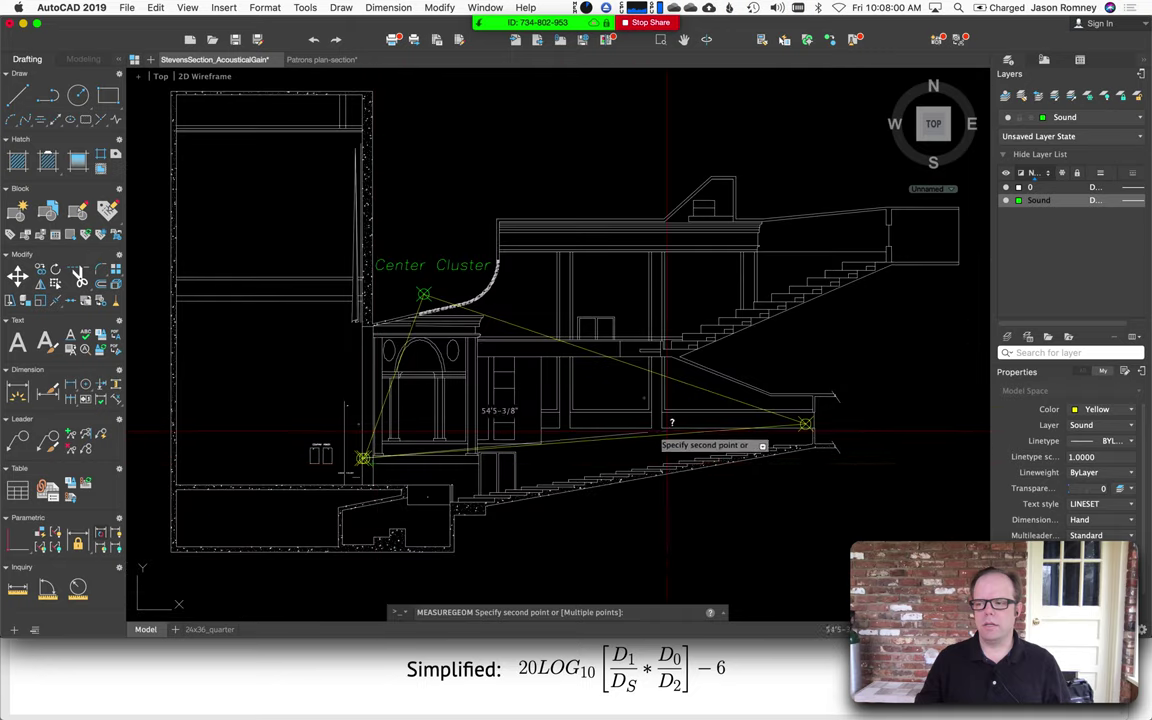
{"action": "scroll", "coordinate": [810, 422], "scroll_direction": "up", "scroll_amount": 6}
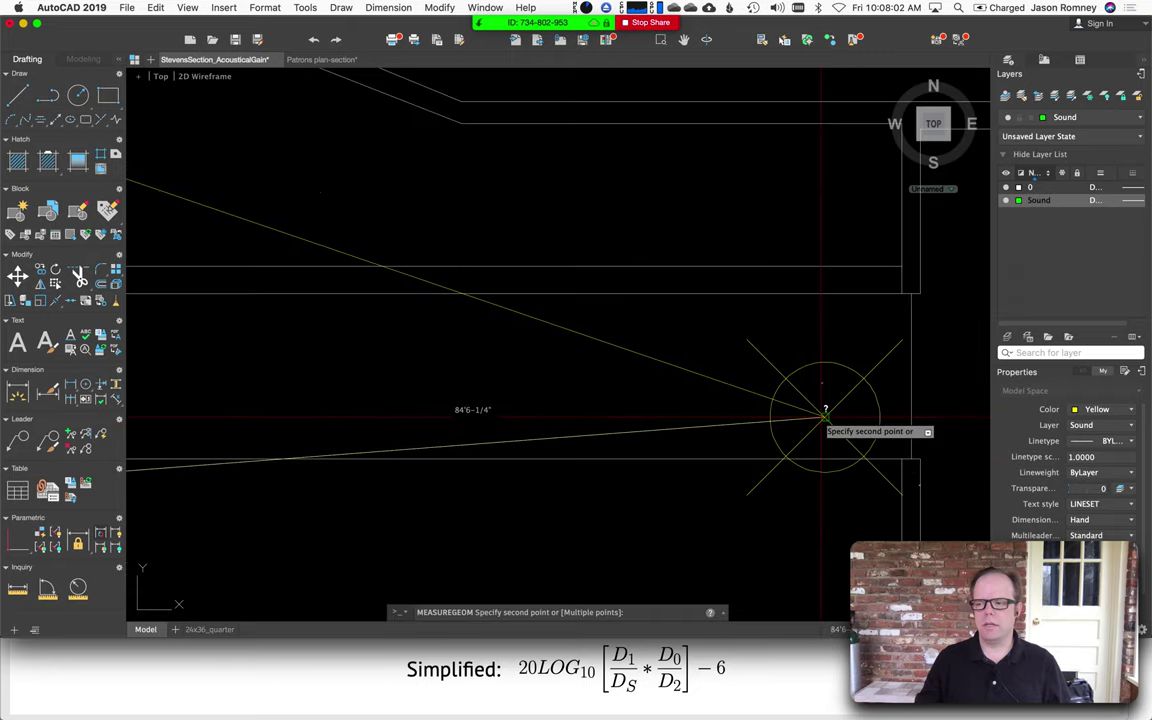
{"action": "left_click", "coordinate": [824, 414]}
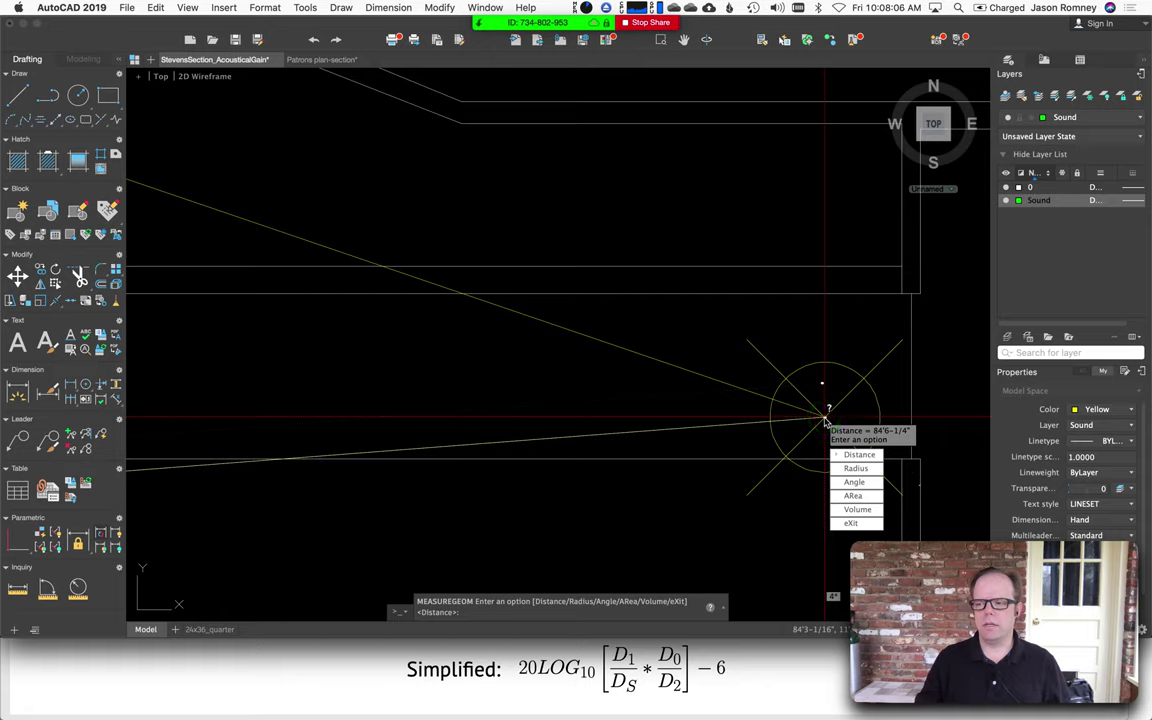
- Switch to the Acrobat worksheet and enter 84.5 on a new line below "D1 = 33" in the question 1 answer
{"action": "key", "text": "super+Tab"}
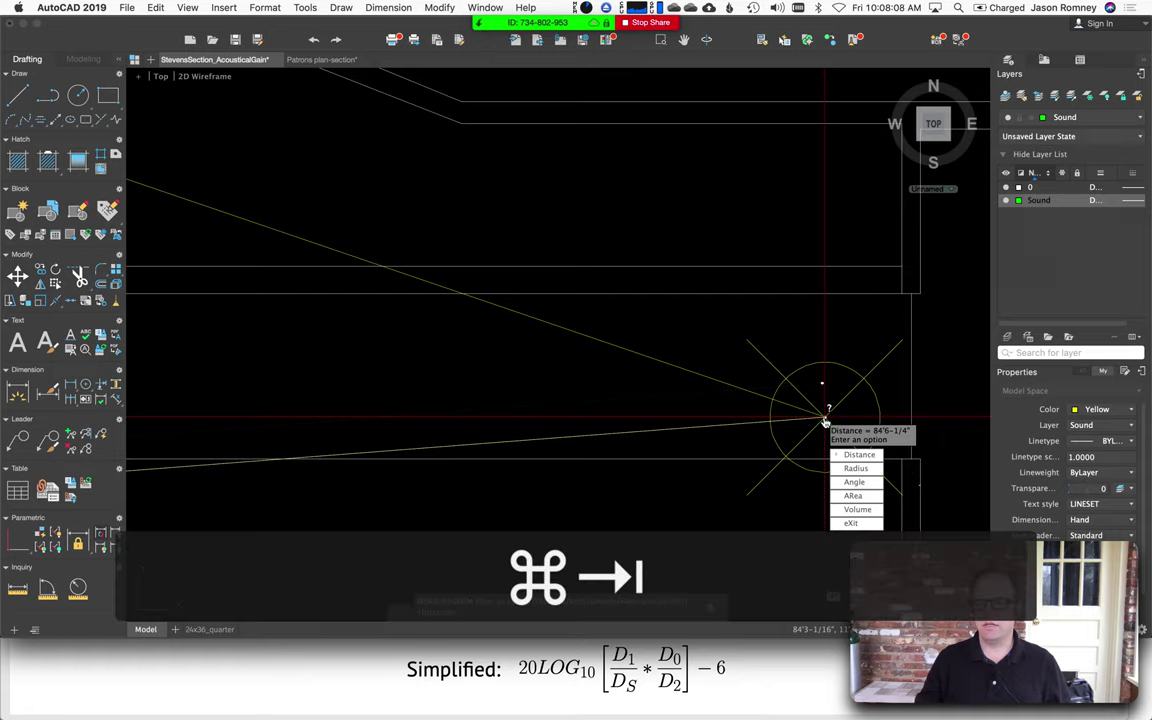
{"action": "key", "text": "super+Tab"}
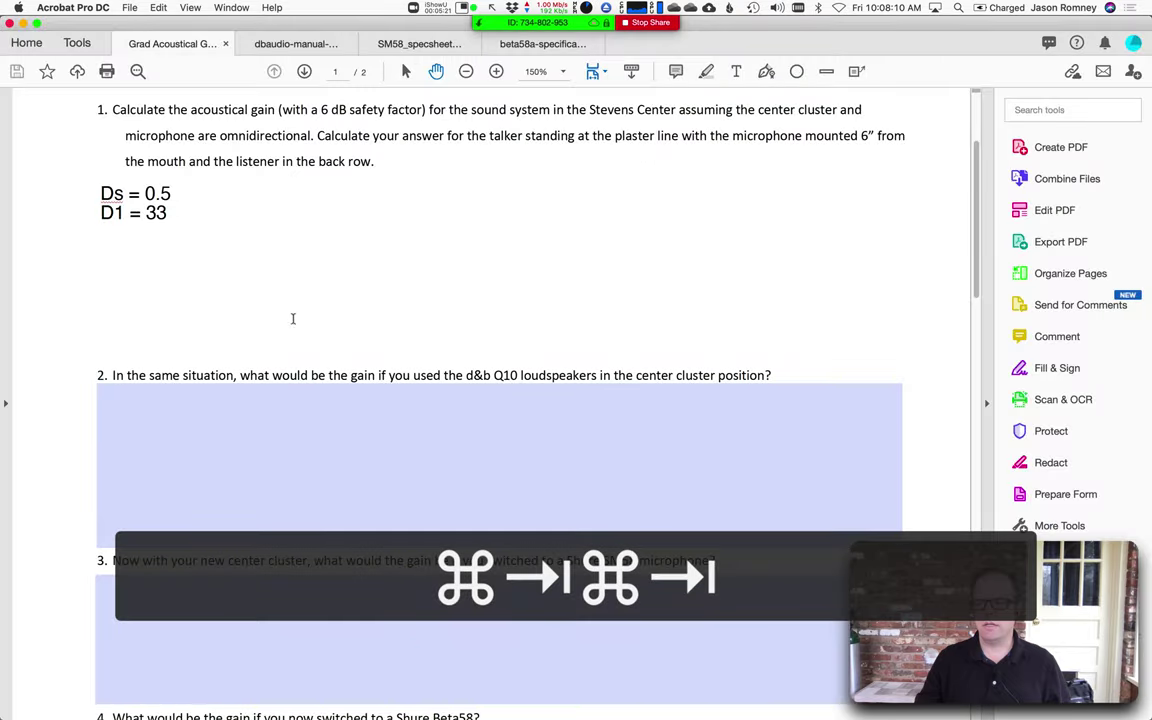
{"action": "type", "text": "8"}
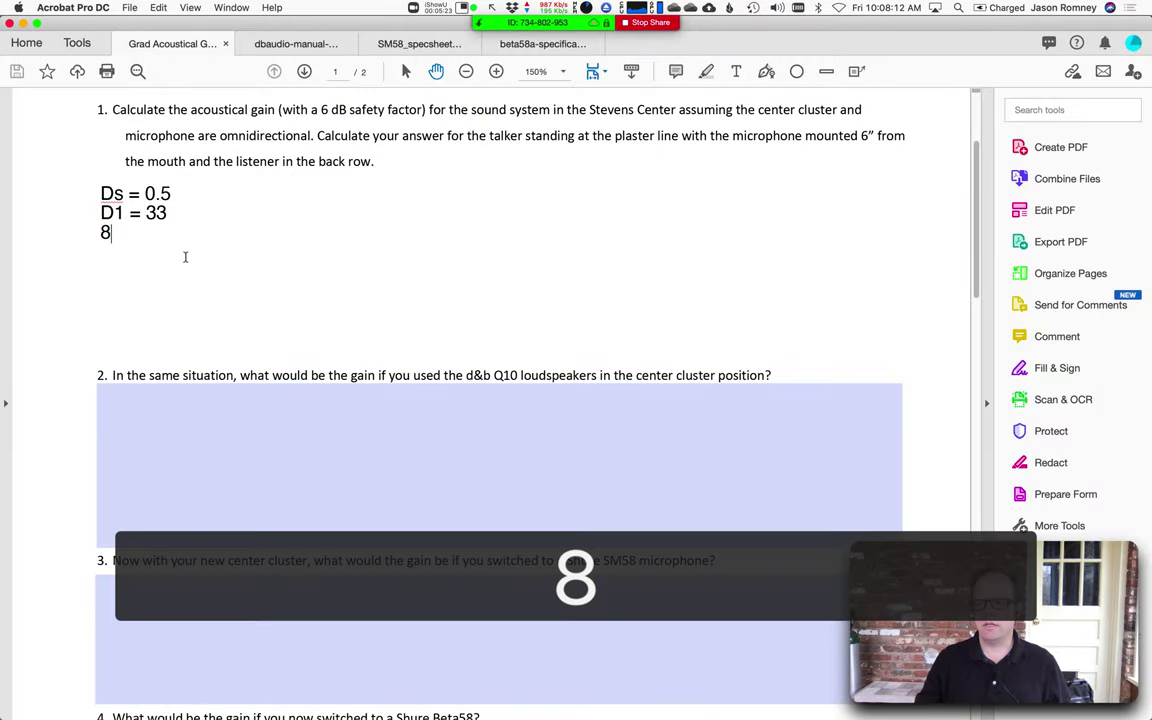
{"action": "type", "text": "4.5"}
{"action": "key", "text": "Left"}
{"action": "key", "text": "Left"}
{"action": "key", "text": "Left"}
{"action": "key", "text": "Left"}
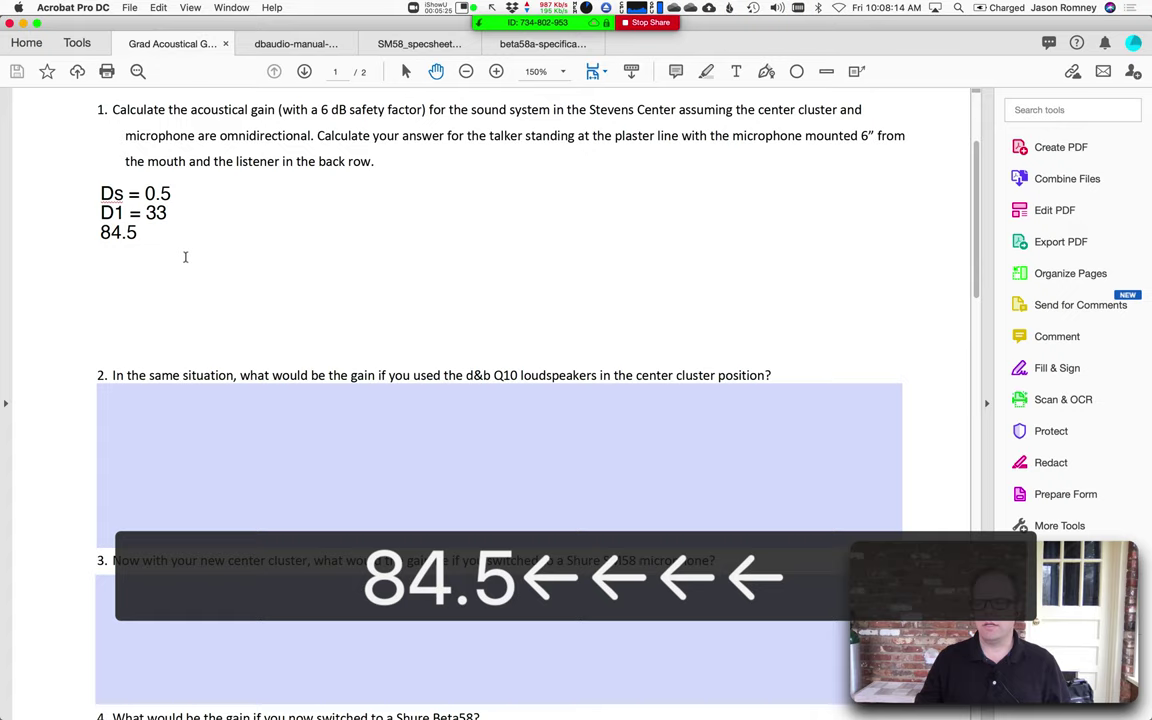
- Check the distance label on the Preview slide, and in the Acrobat worksheet put "D0 =" in front of 84.5
{"action": "key", "text": "super+Tab"}
{"action": "key", "text": "super+Tab"}
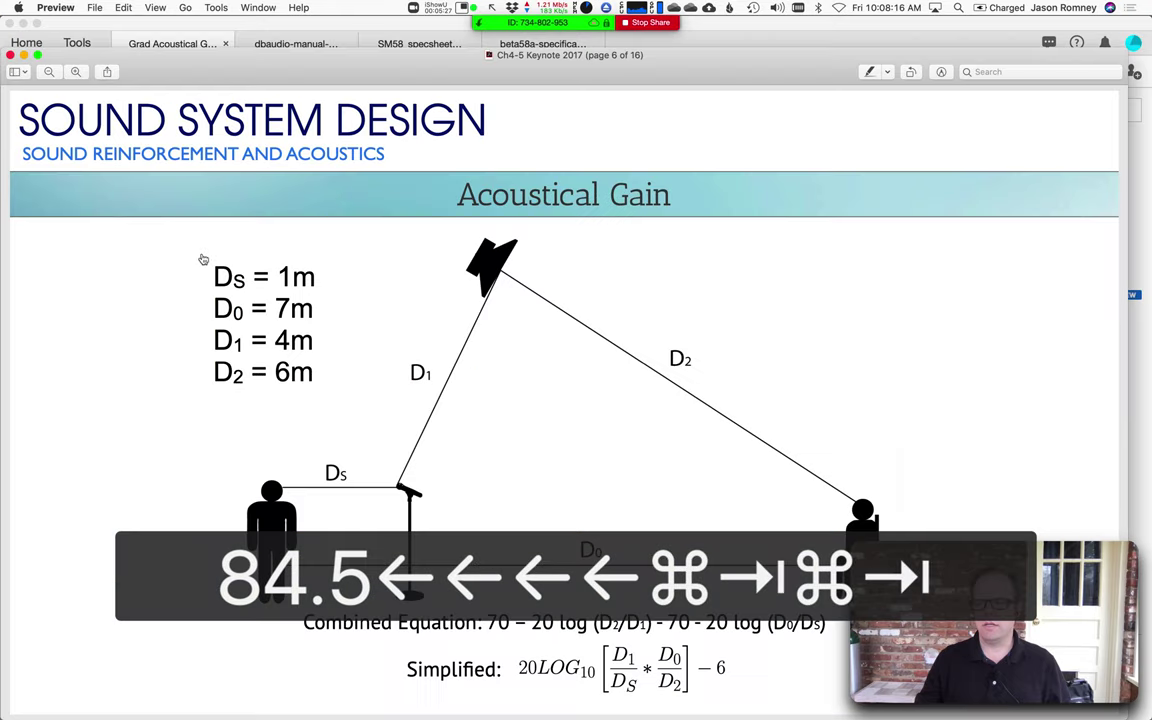
{"action": "key", "text": "super+Tab"}
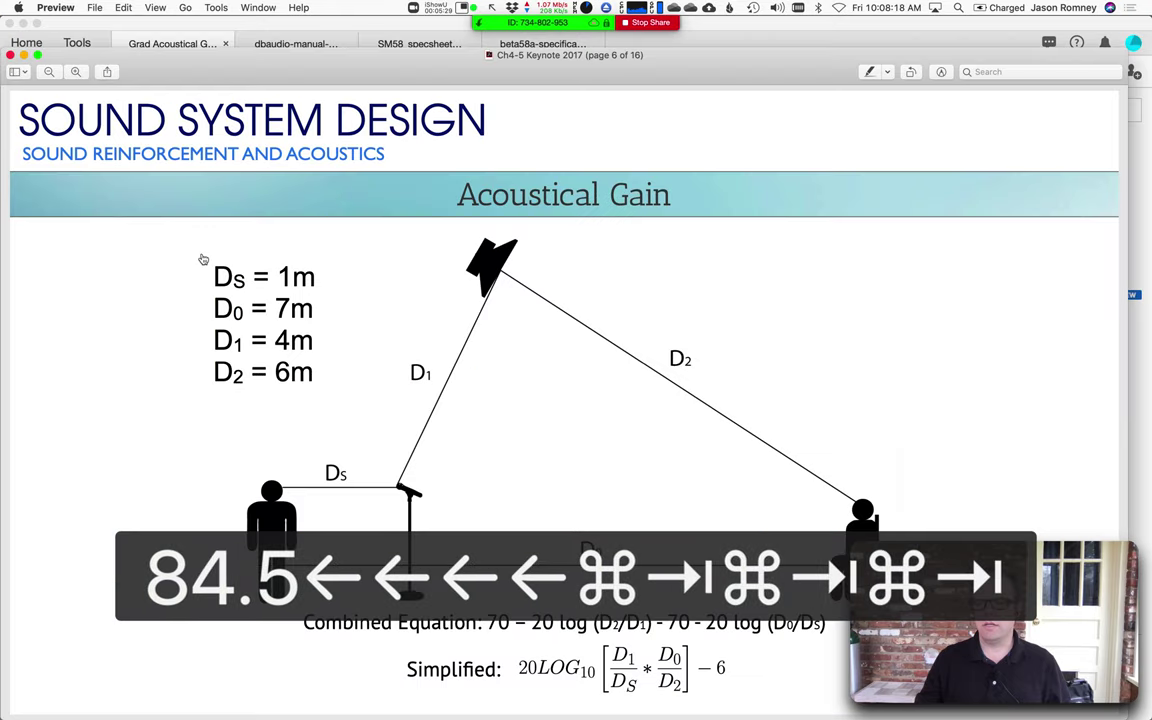
{"action": "type", "text": "D0 "}
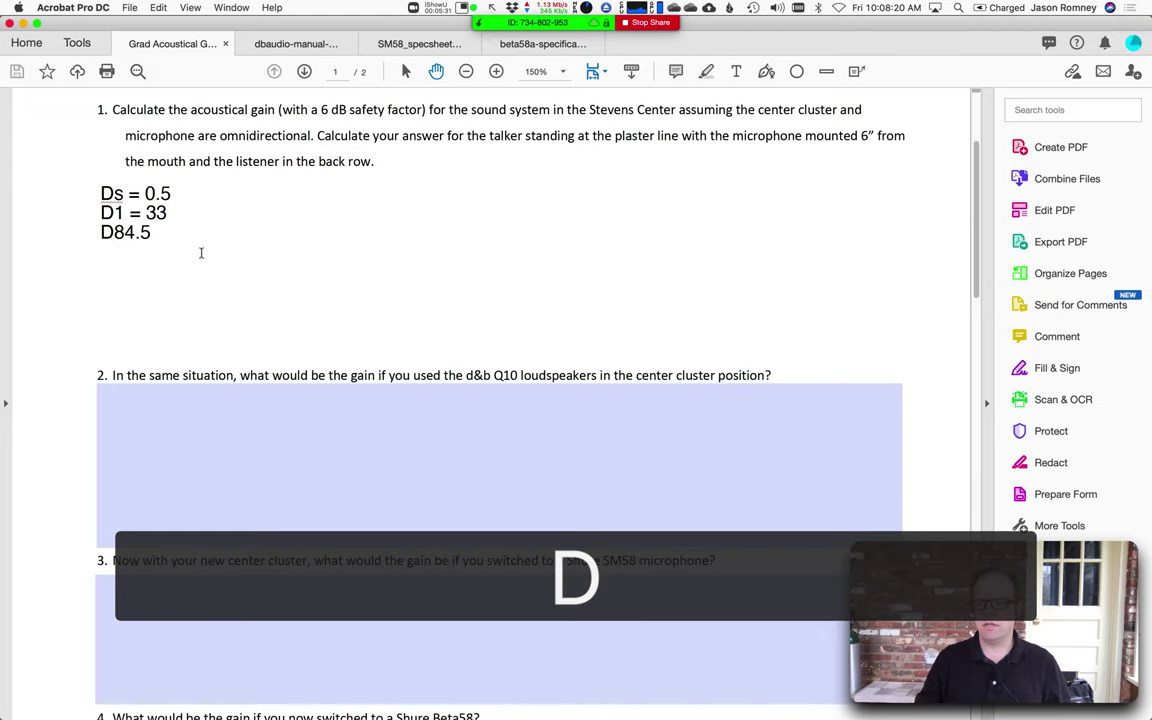
{"action": "type", "text": "="}
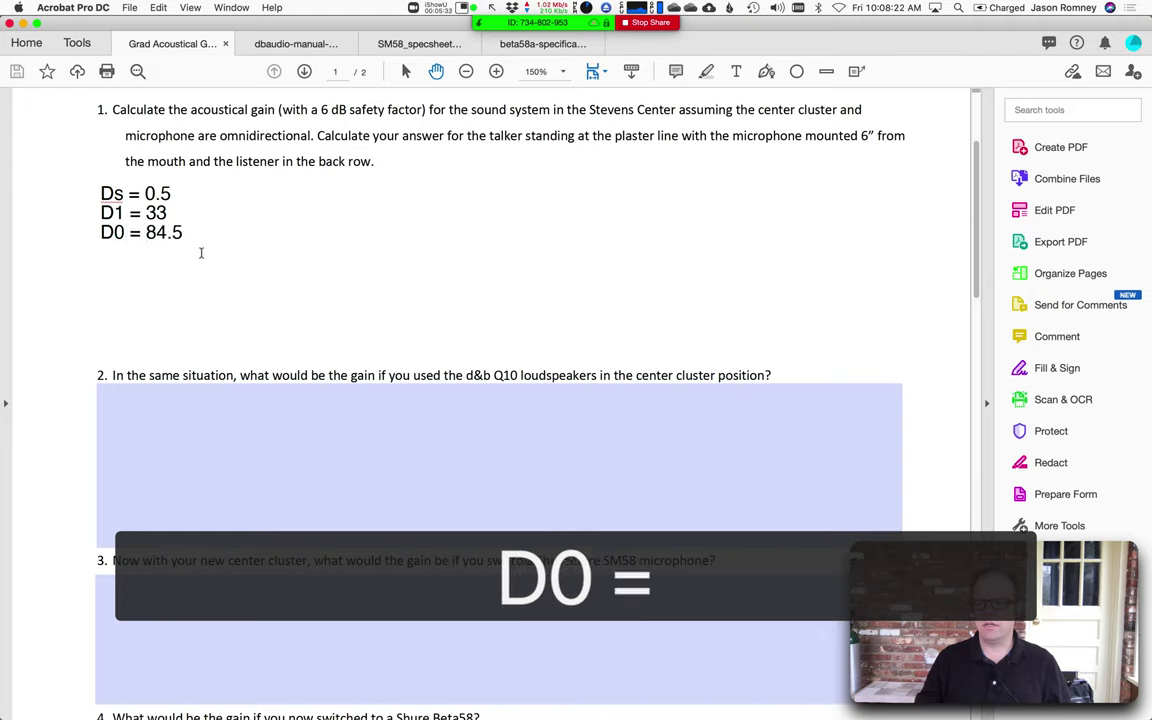
- Start a new line reading "D2 =" below the D0 line in the question 1 answer
{"action": "key", "text": "Right"}
{"action": "key", "text": "Right"}
{"action": "key", "text": "Right"}
{"action": "key", "text": "Right"}
{"action": "key", "text": "Return"}
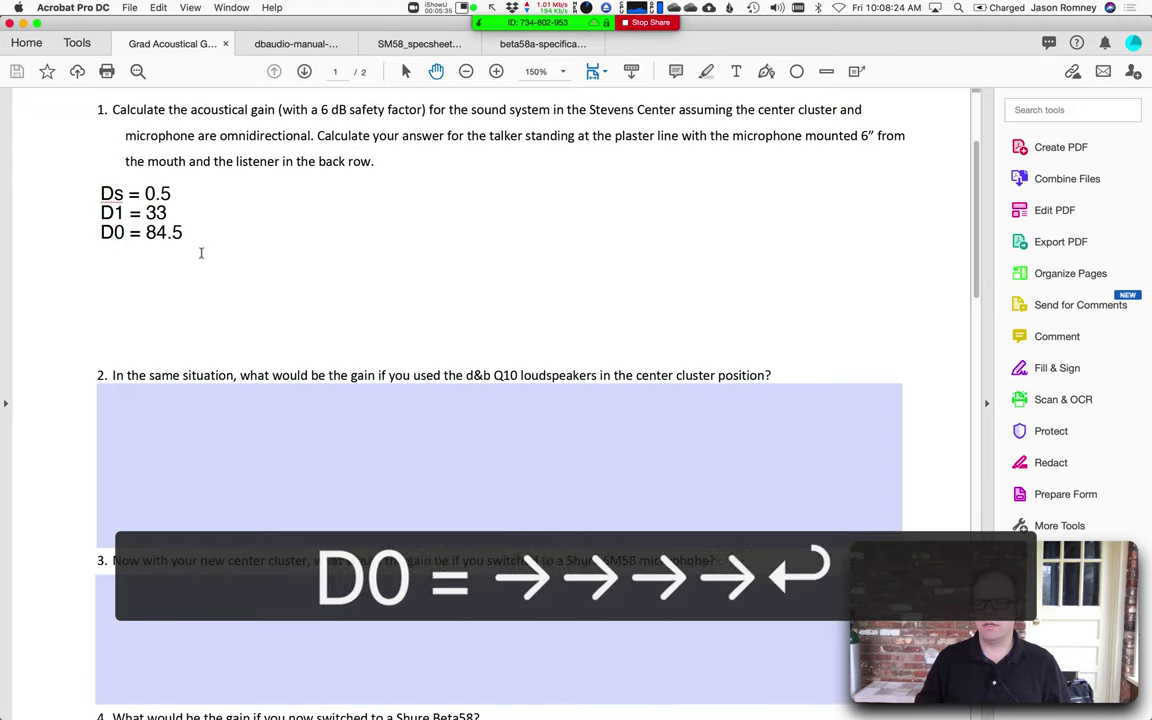
{"action": "type", "text": "D2 ="}
- Switch to AutoCAD, end the previous measurement, and measure the distance from the Center Cluster point to the back-row listener point
{"action": "key", "text": "super+Tab"}
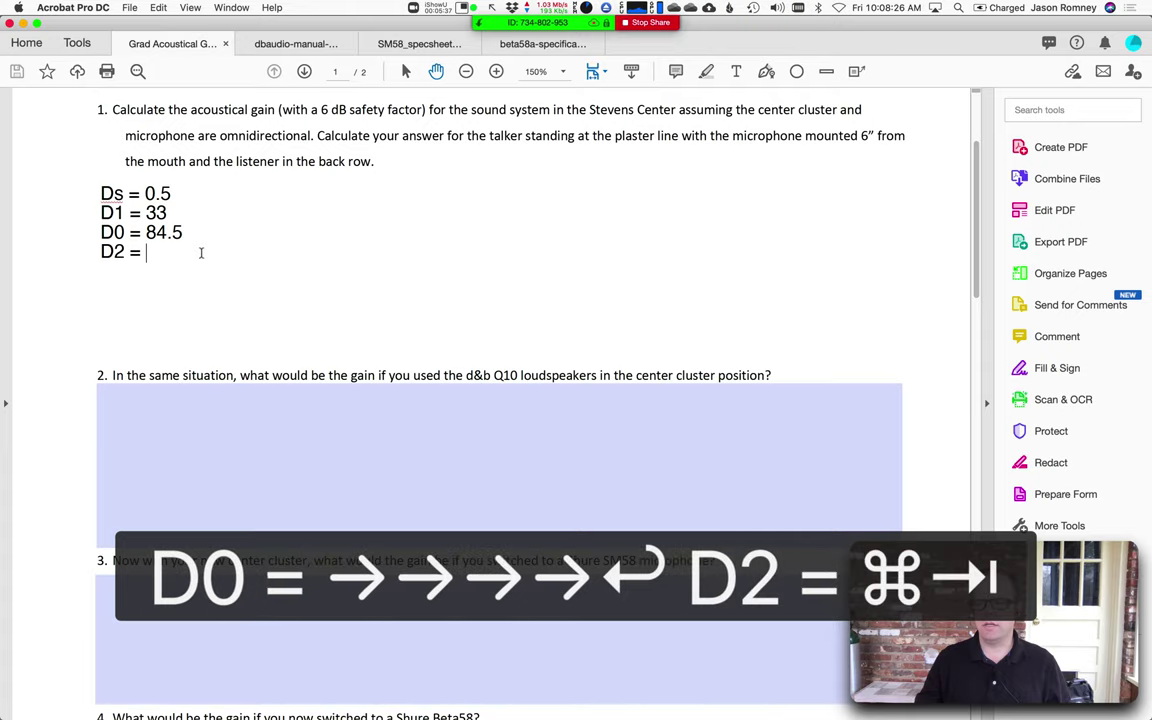
{"action": "key", "text": "super+Tab"}
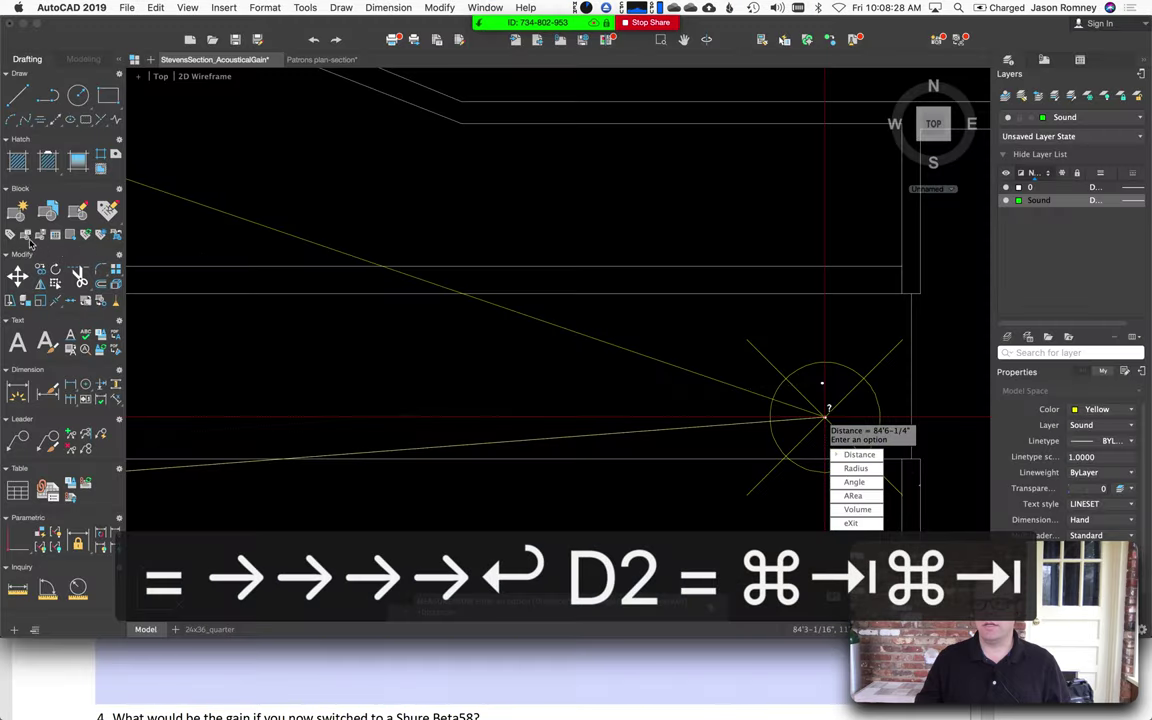
{"action": "key", "text": "Escape"}
{"action": "key", "text": "Escape"}
{"action": "scroll", "coordinate": [328, 240], "scroll_direction": "down", "scroll_amount": 4}
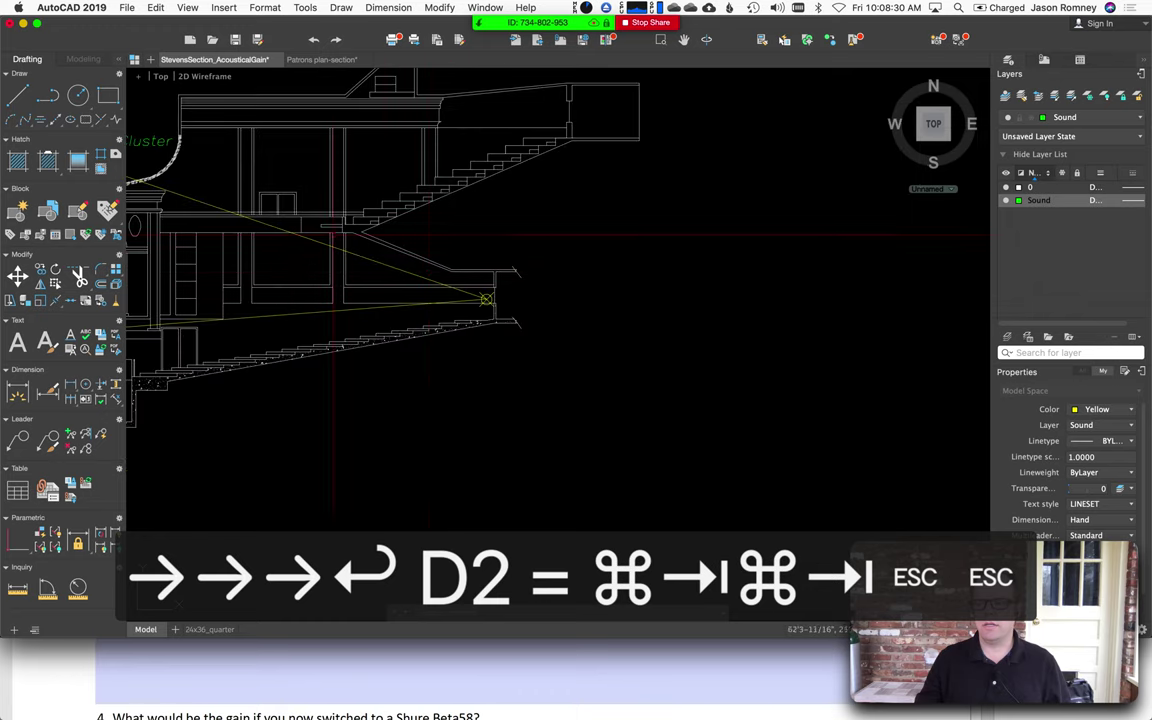
{"action": "middle_click_drag", "start_coordinate": [294, 223], "coordinate": [586, 298]}
{"action": "scroll", "coordinate": [586, 298], "scroll_direction": "up", "scroll_amount": 1}
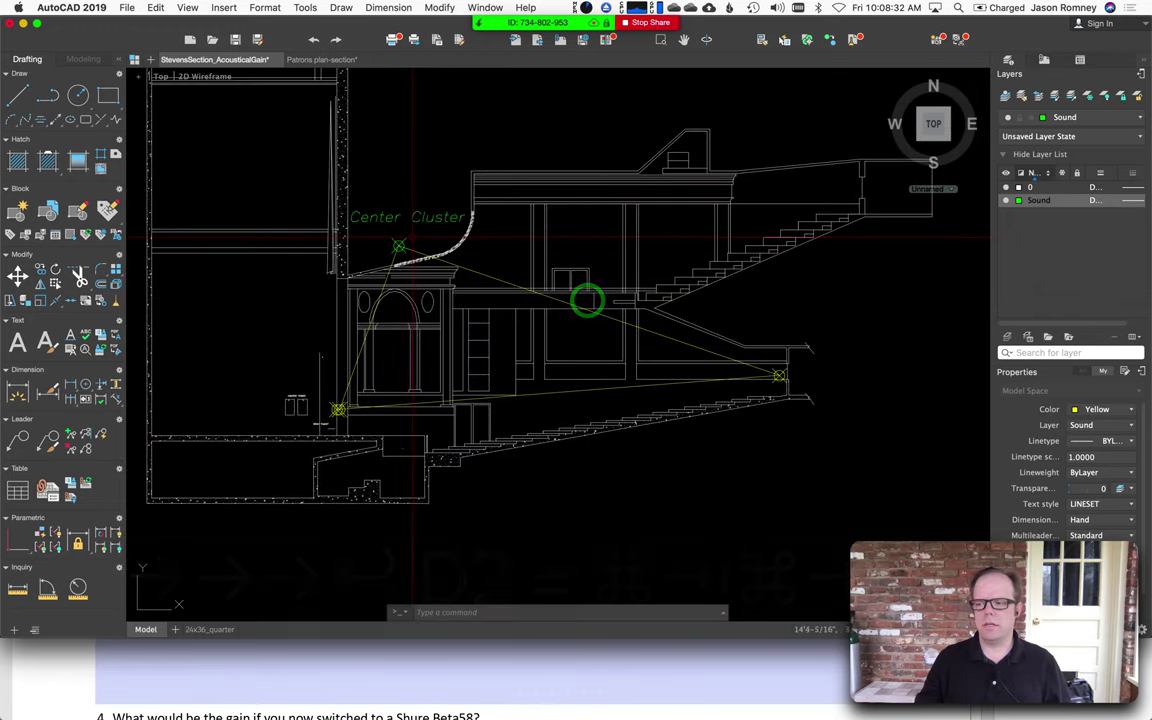
{"action": "scroll", "coordinate": [586, 298], "scroll_direction": "up", "scroll_amount": 5}
{"action": "left_click", "coordinate": [18, 588]}
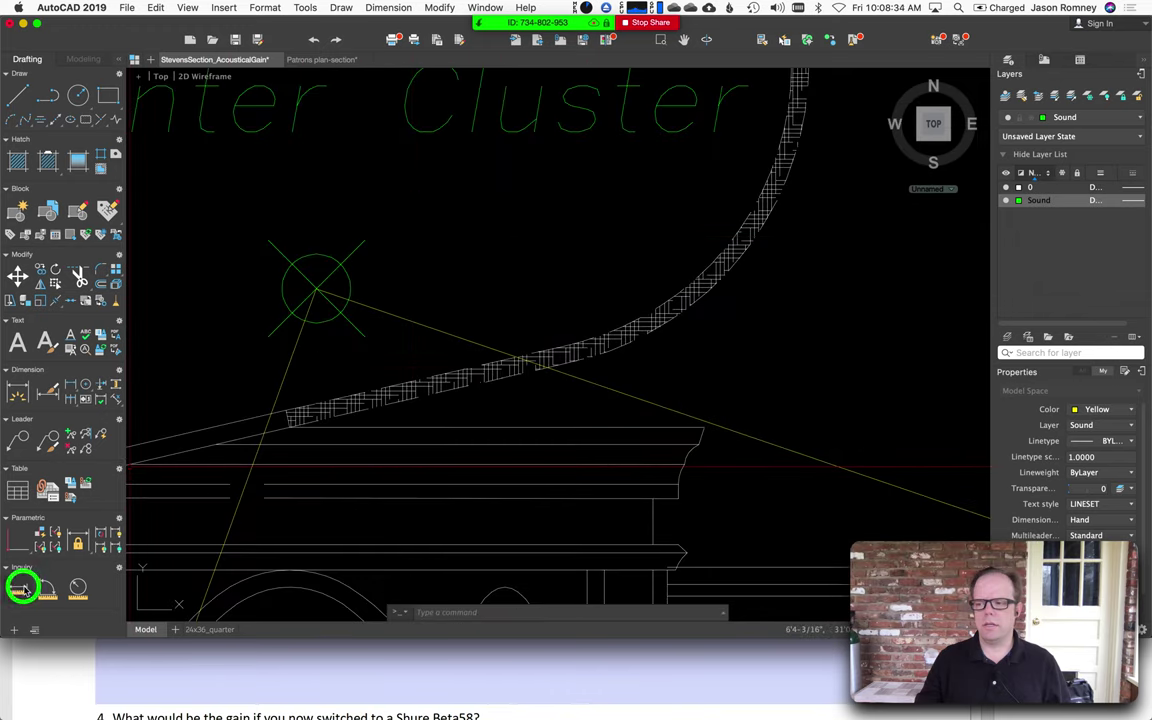
{"action": "left_click", "coordinate": [316, 289]}
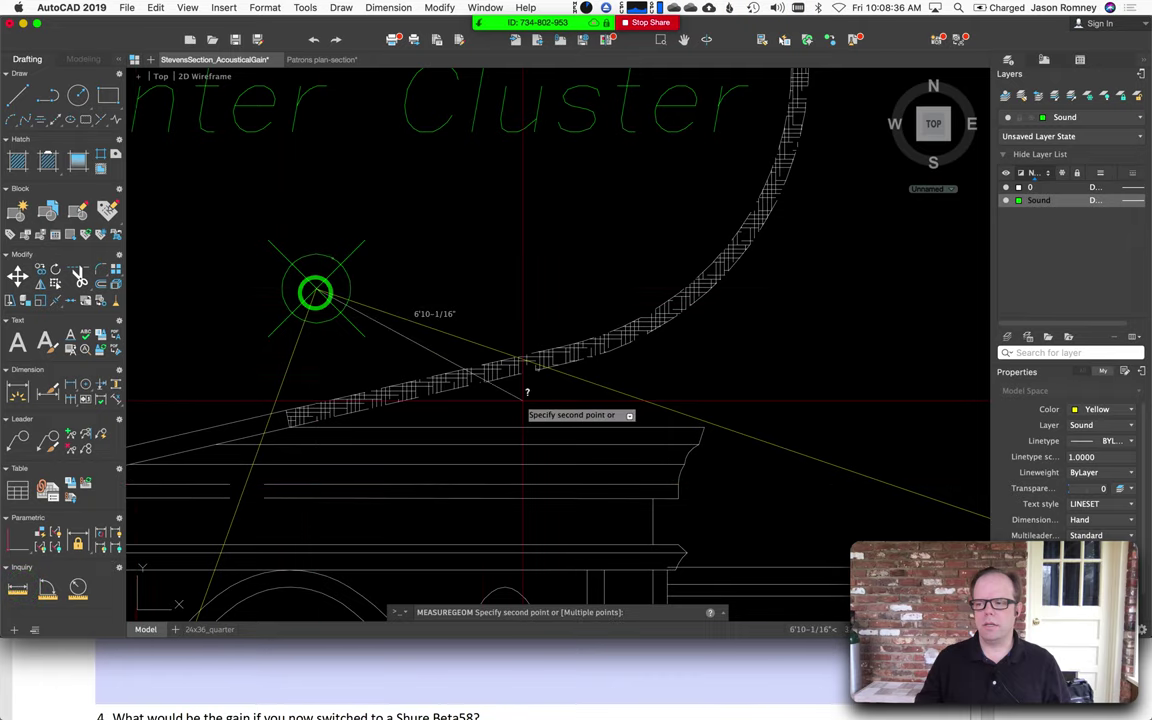
{"action": "scroll", "coordinate": [520, 405], "scroll_direction": "down", "scroll_amount": 5}
{"action": "scroll", "coordinate": [522, 402], "scroll_direction": "down", "scroll_amount": 2}
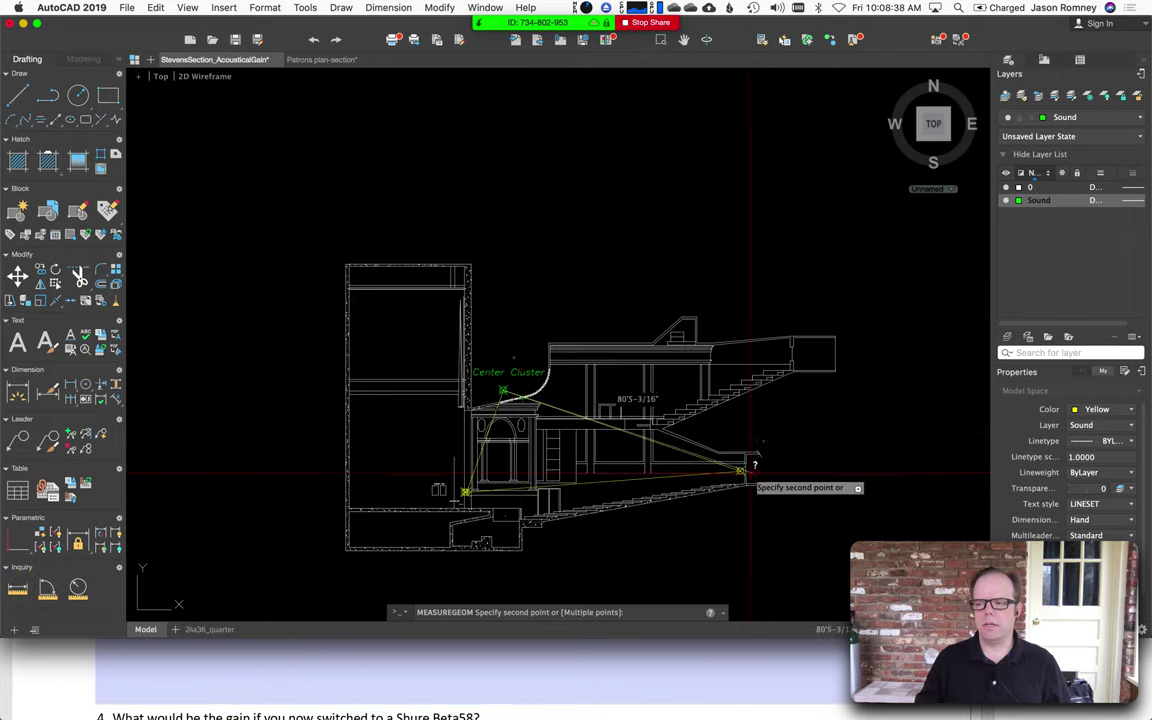
{"action": "scroll", "coordinate": [752, 470], "scroll_direction": "up", "scroll_amount": 8}
{"action": "scroll", "coordinate": [751, 469], "scroll_direction": "up", "scroll_amount": 2}
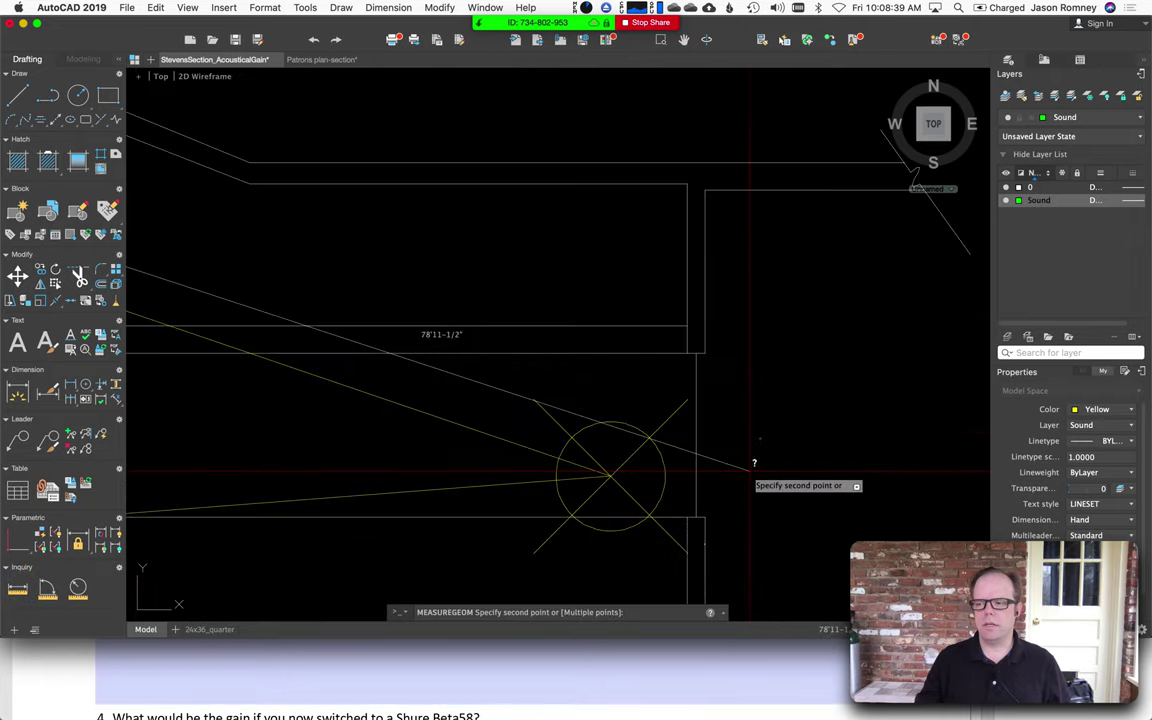
{"action": "left_click", "coordinate": [609, 477]}
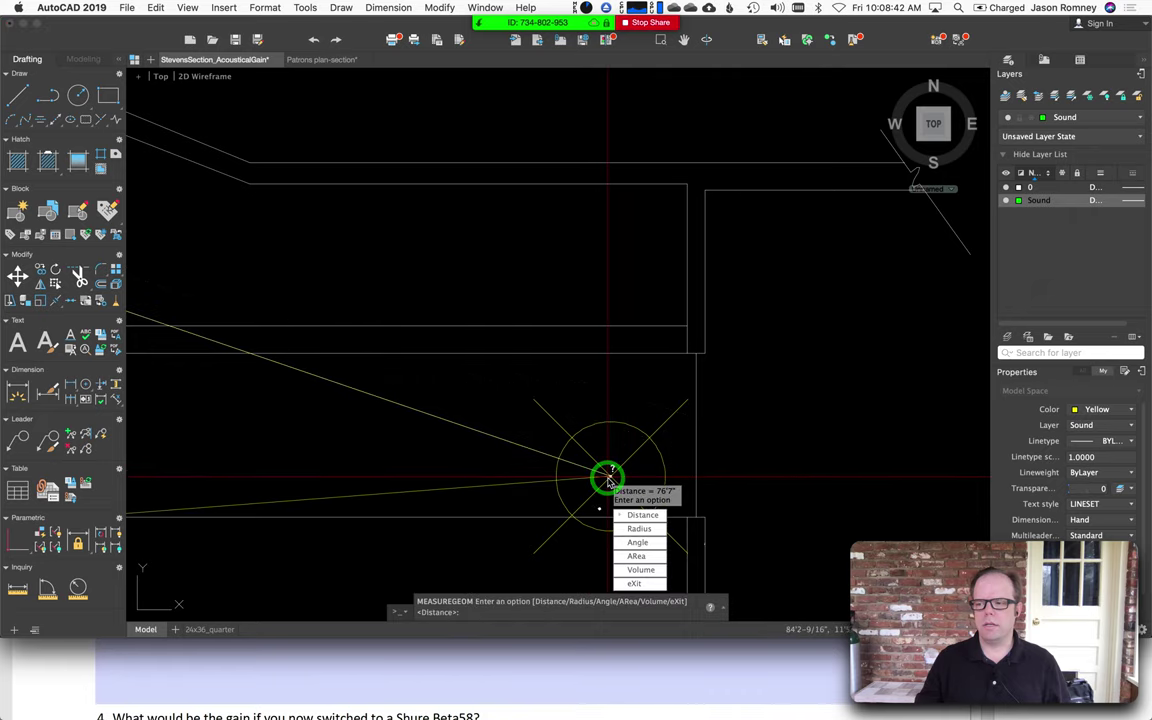
- Switch to the Acrobat worksheet, complete the D2 line with 76.5, and leave a blank line below the distances
{"action": "key", "text": "super+Tab"}
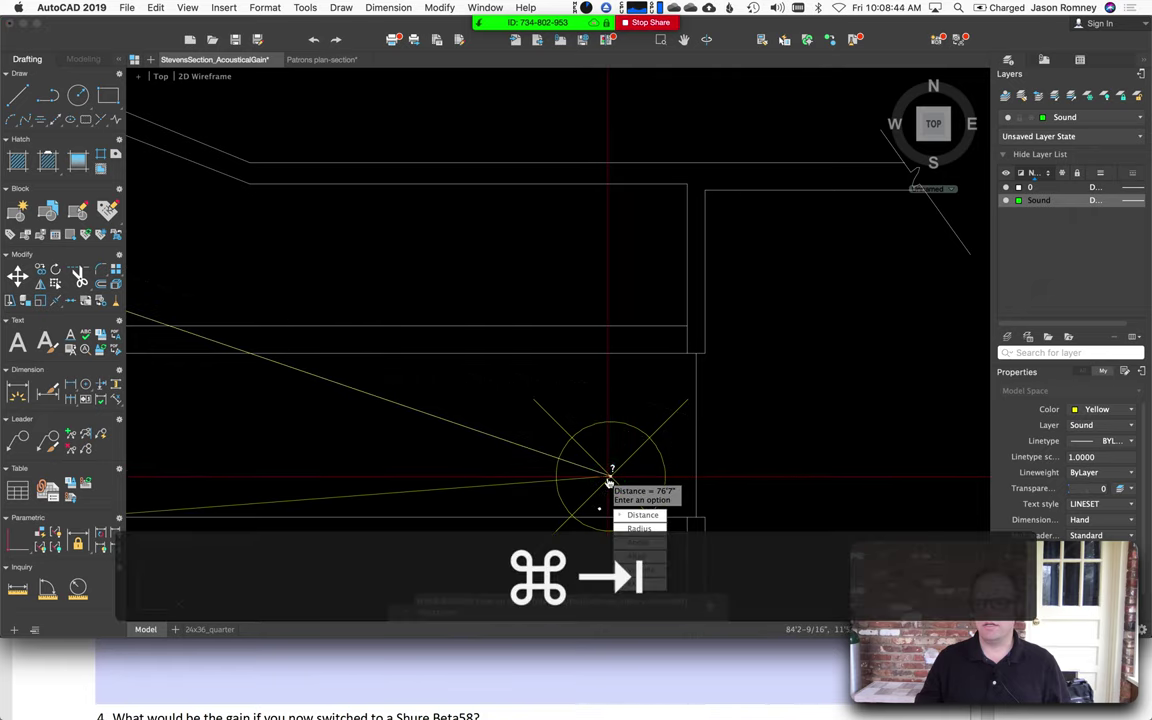
{"action": "key", "text": "super+Tab"}
{"action": "key", "text": "super+shift+Tab"}
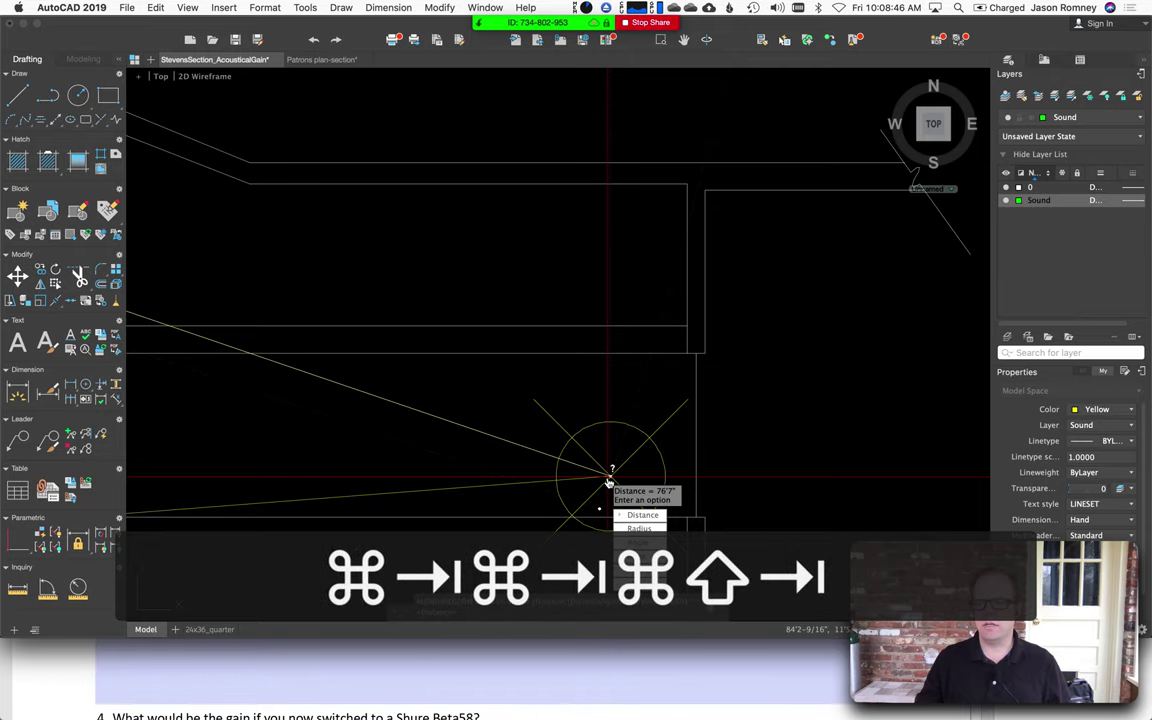
{"action": "left_click", "coordinate": [172, 257]}
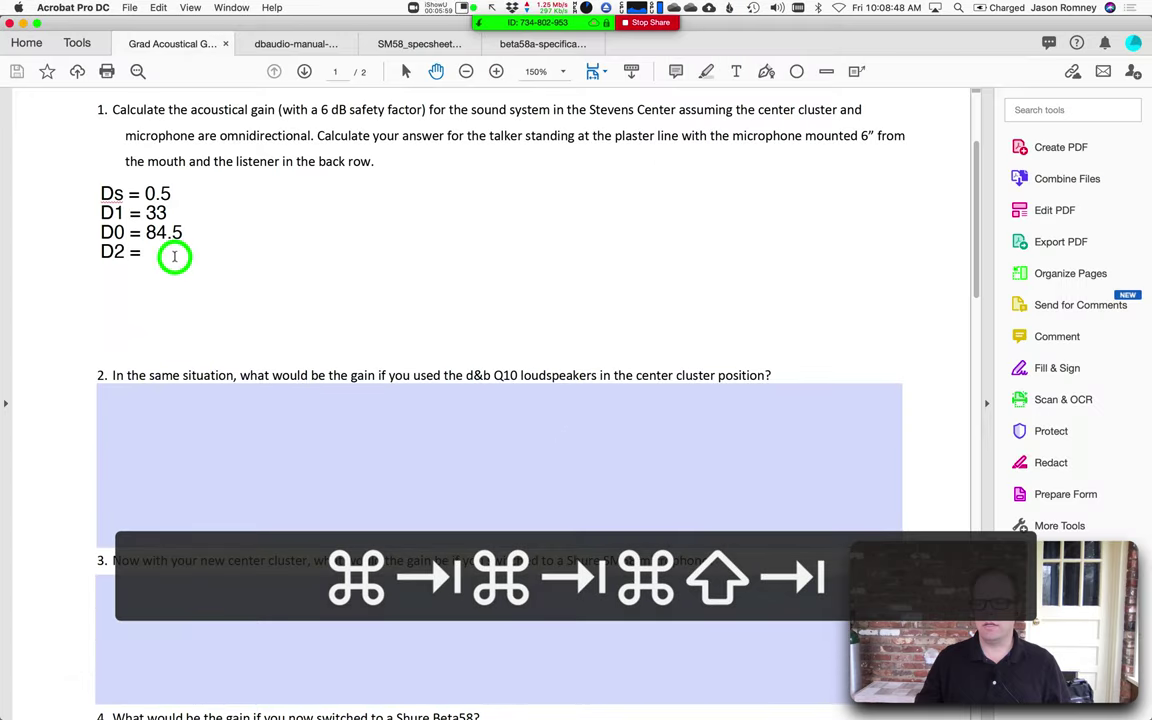
{"action": "type", "text": "76.5"}
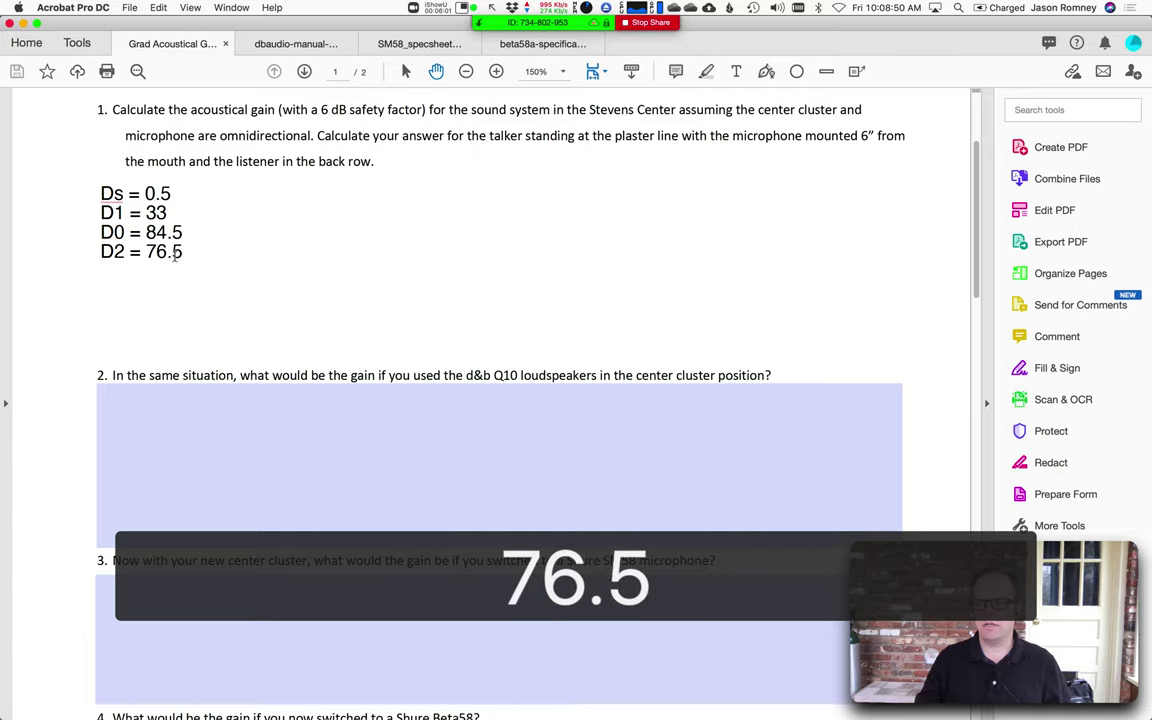
{"action": "left_click", "coordinate": [240, 273]}
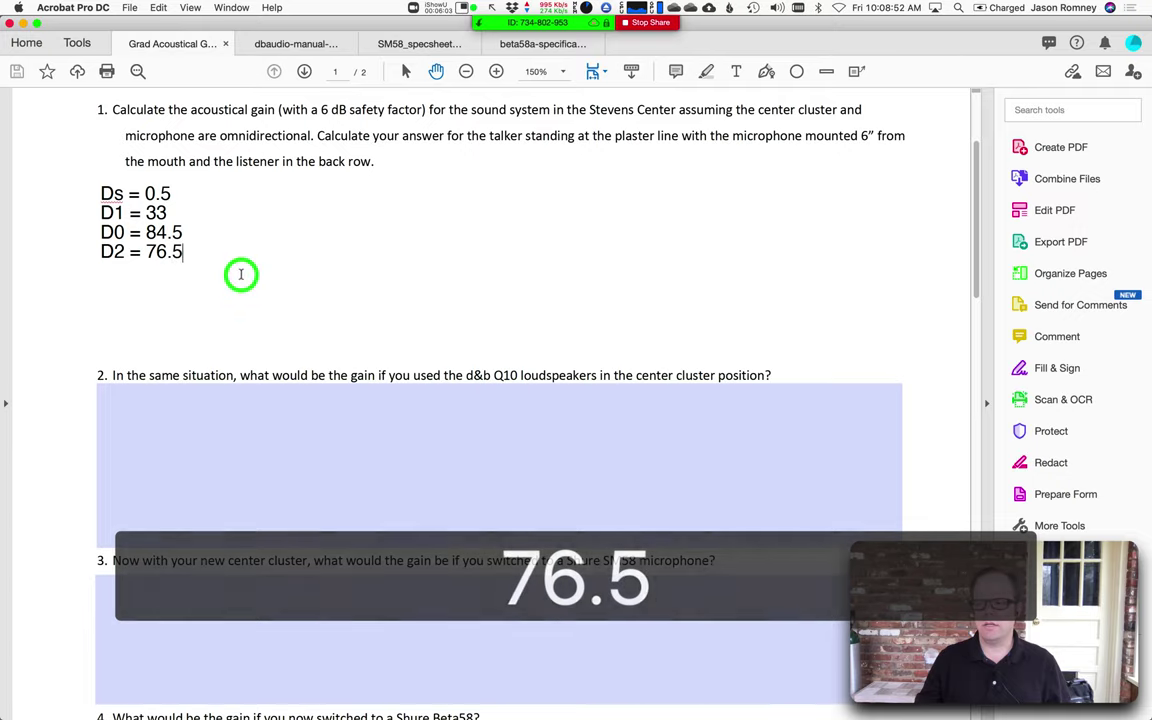
{"action": "key", "text": "Return"}
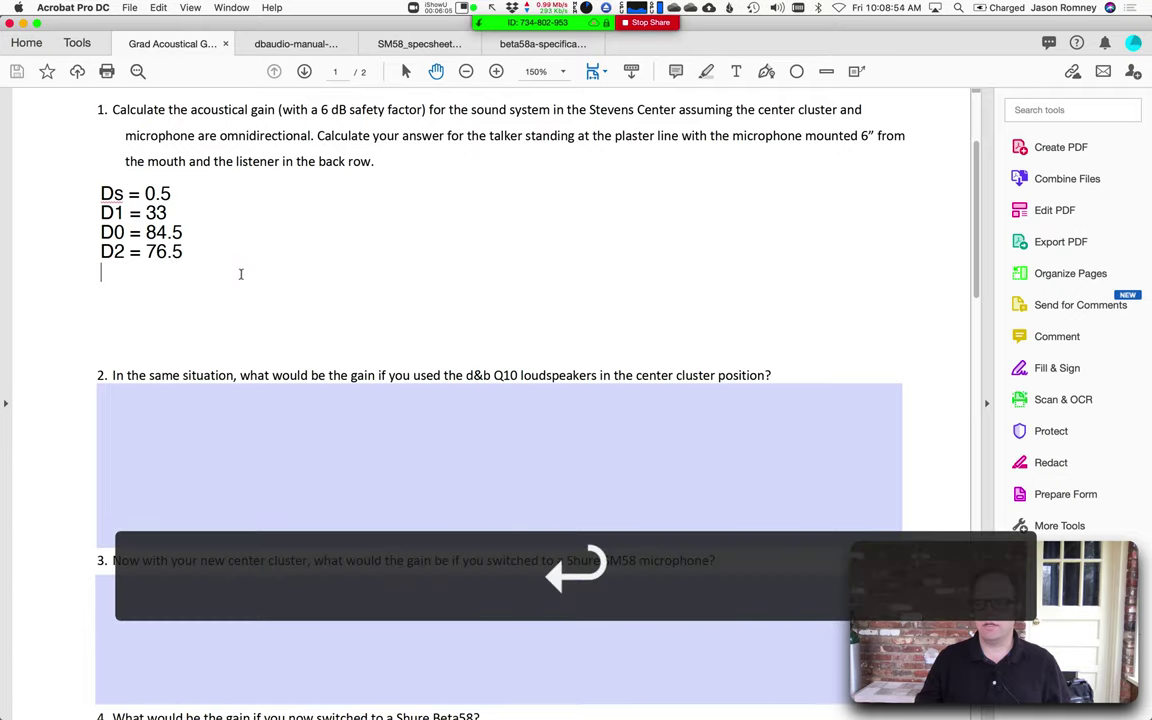
{"action": "key", "text": "Return"}
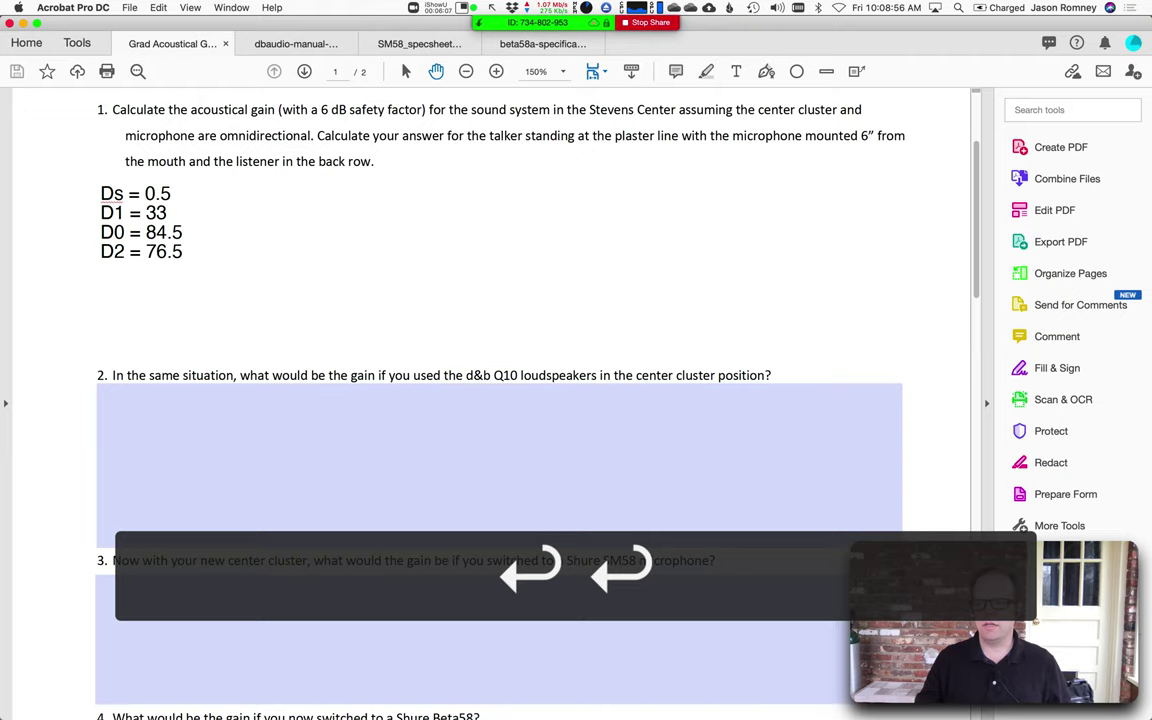
- Close the Adobe account page in Chrome and hide the browser to return to the Acrobat worksheet
{"action": "mouse_move", "coordinate": [985, 715]}
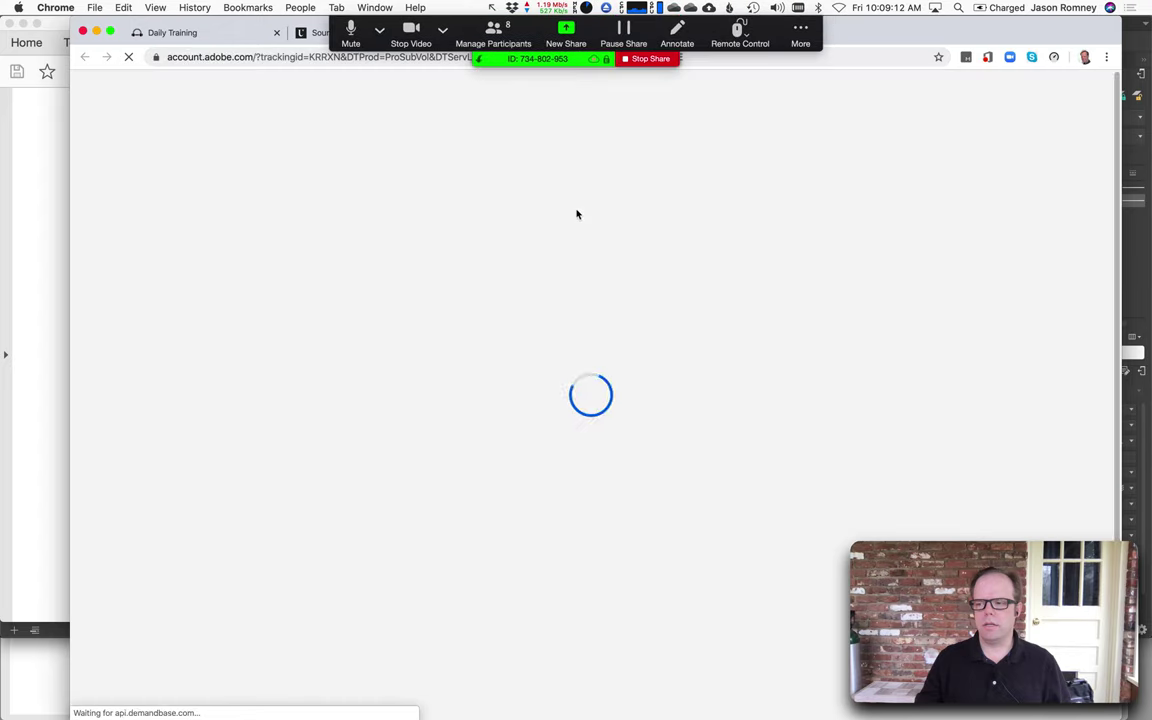
{"action": "key", "text": "super+w"}
{"action": "key", "text": "super+h"}
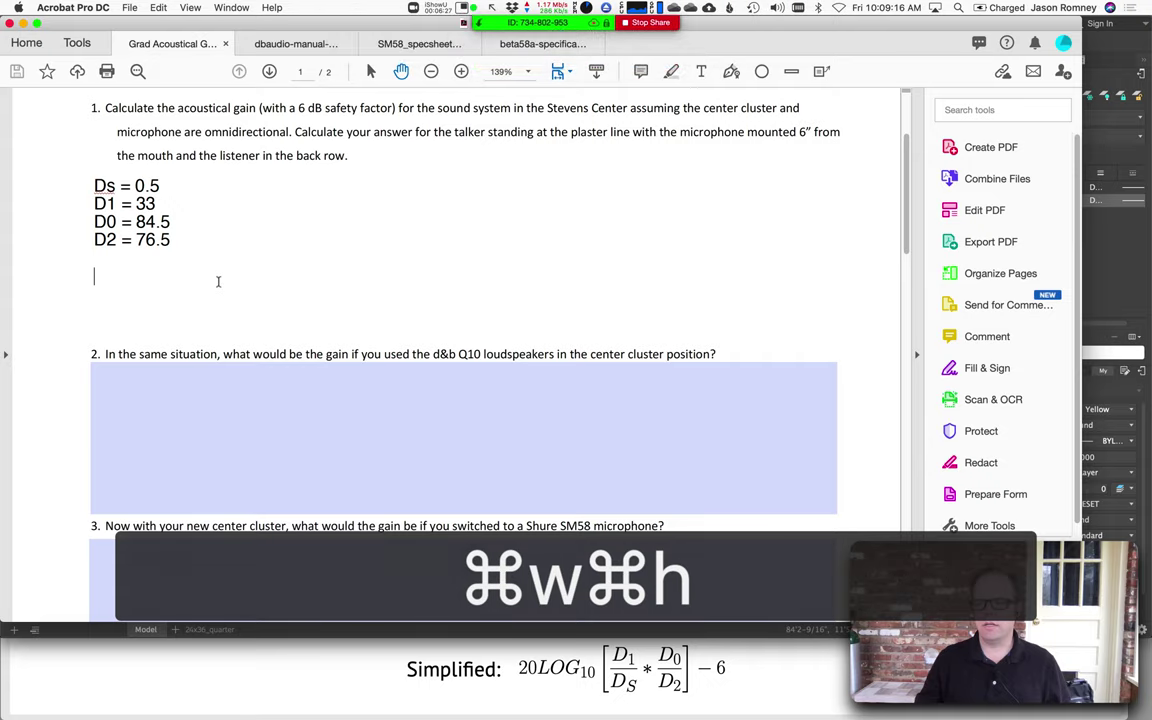
- Start the gain formula below the distances in the question 1 answer with "20Log[33/0.5"
{"action": "type", "text": "2"}
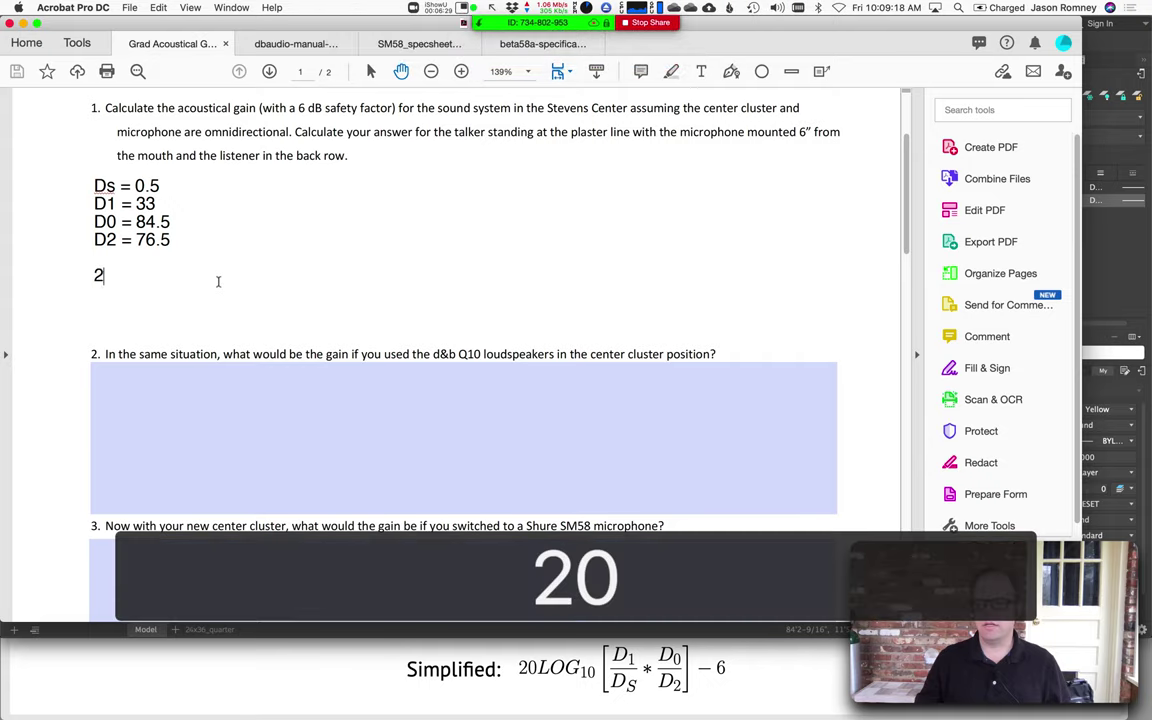
{"action": "type", "text": "0Log"}
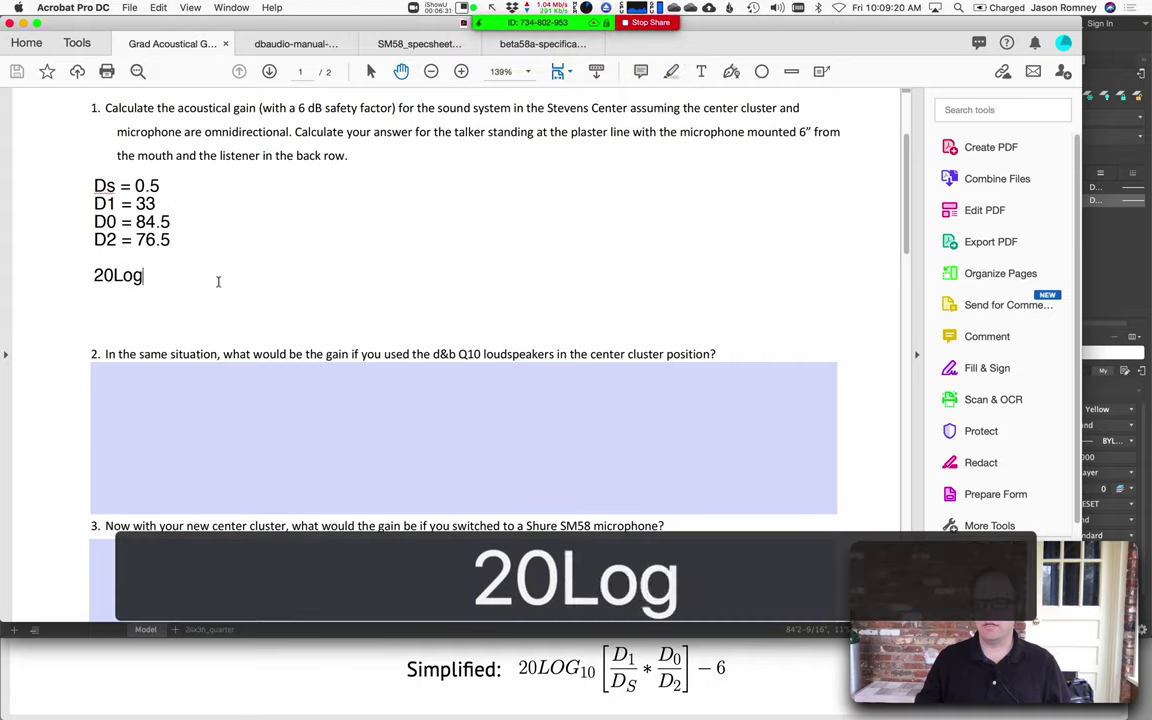
{"action": "type", "text": "["}
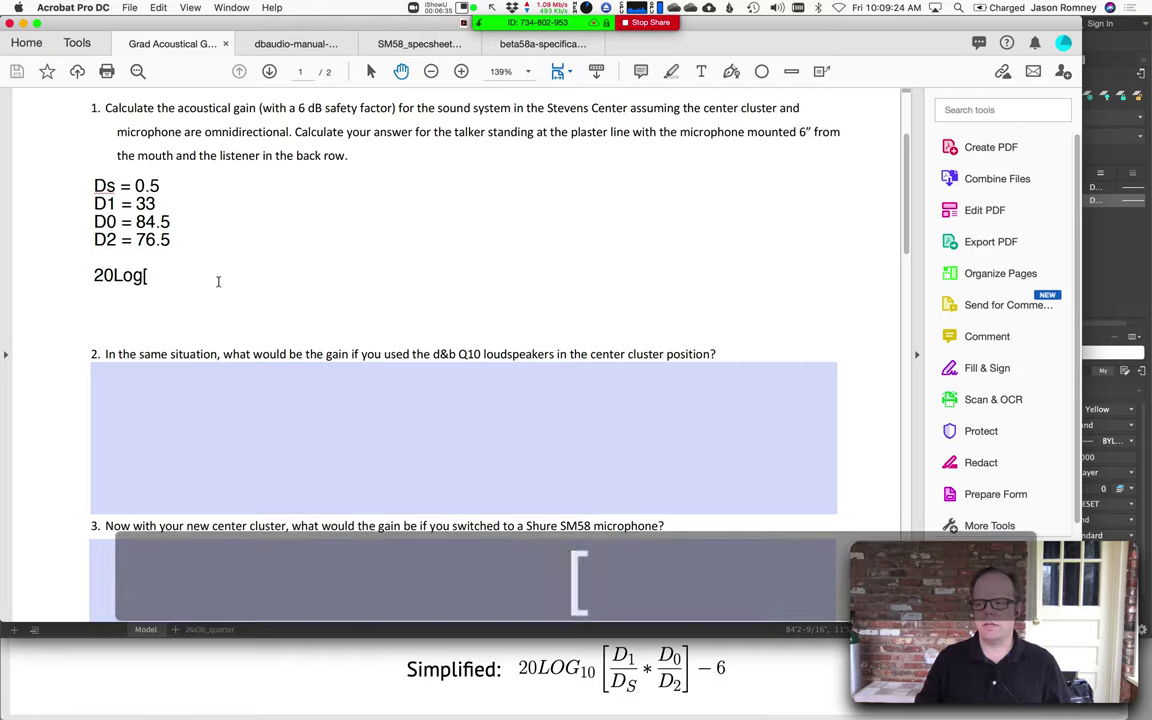
{"action": "type", "text": "33/"}
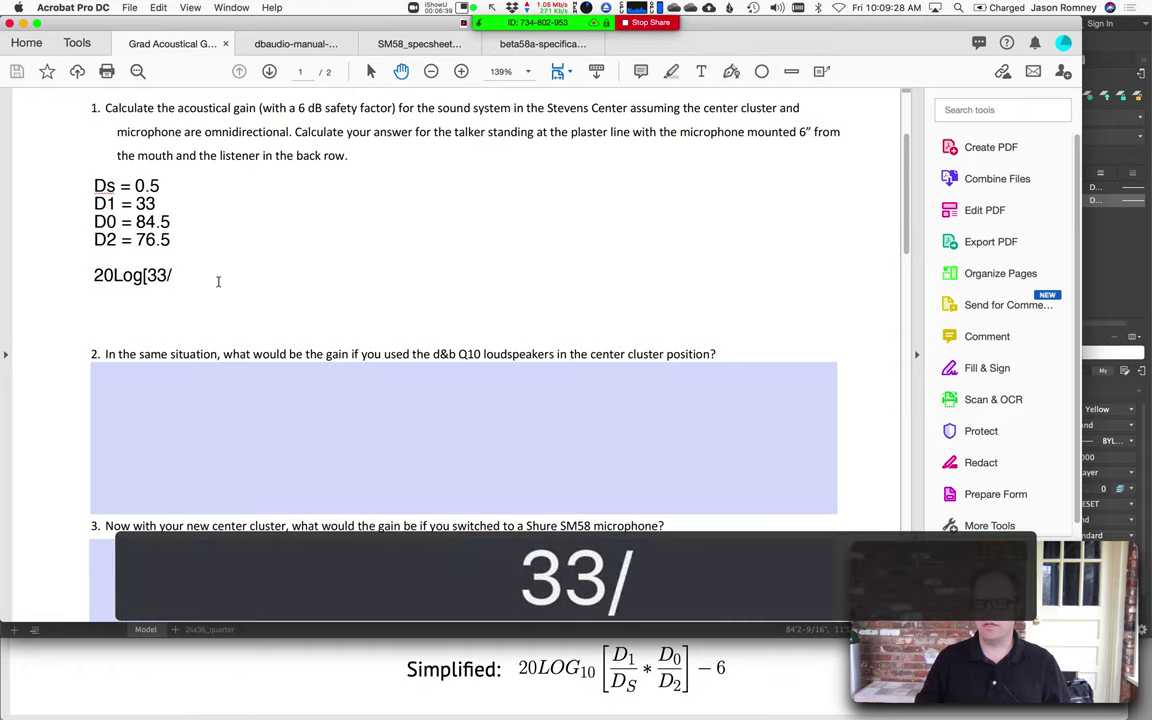
{"action": "type", "text": "0.5"}
{"action": "key", "text": "BackSpace"}
{"action": "key", "text": "BackSpace"}
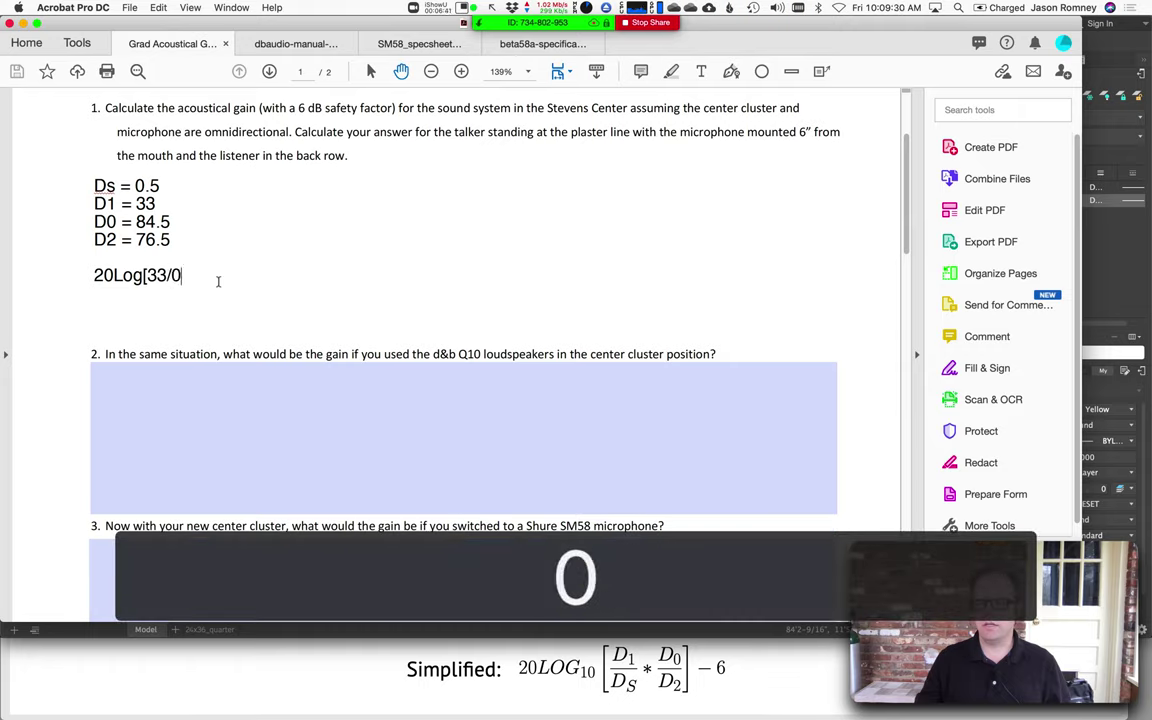
{"action": "type", "text": "0.5"}
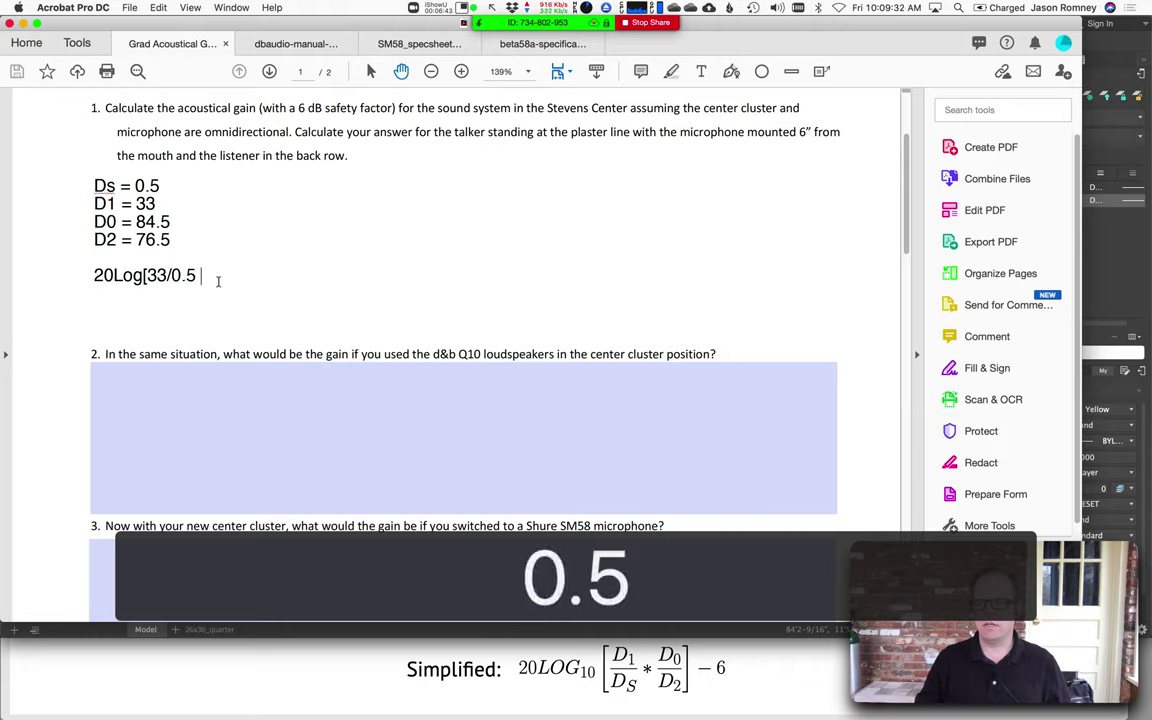
- Complete the question 1 formula with " * 84.5/76.5]"
{"action": "type", "text": " *"}
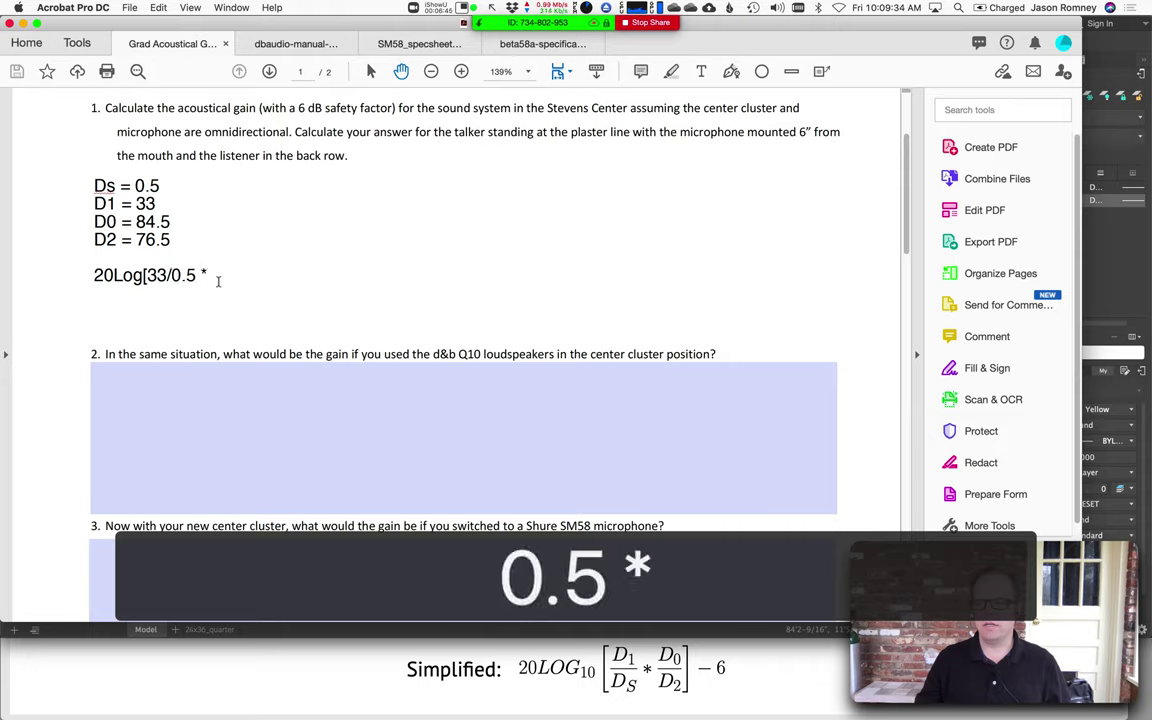
{"action": "type", "text": " 84."}
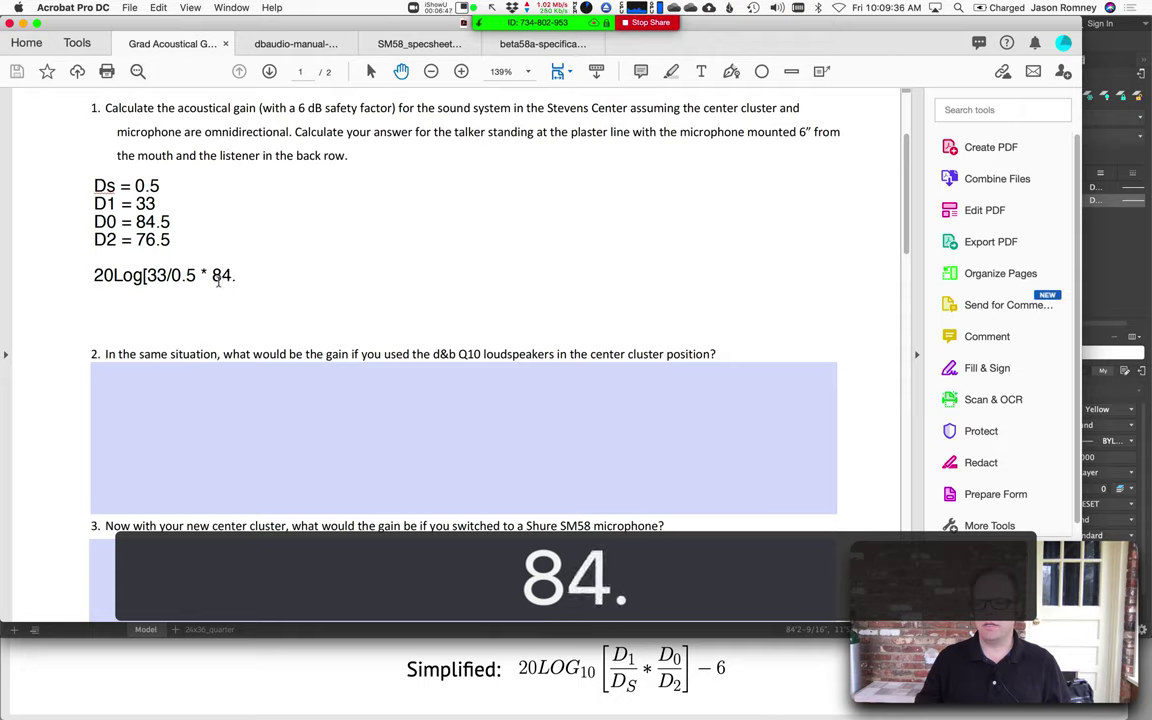
{"action": "type", "text": "5"}
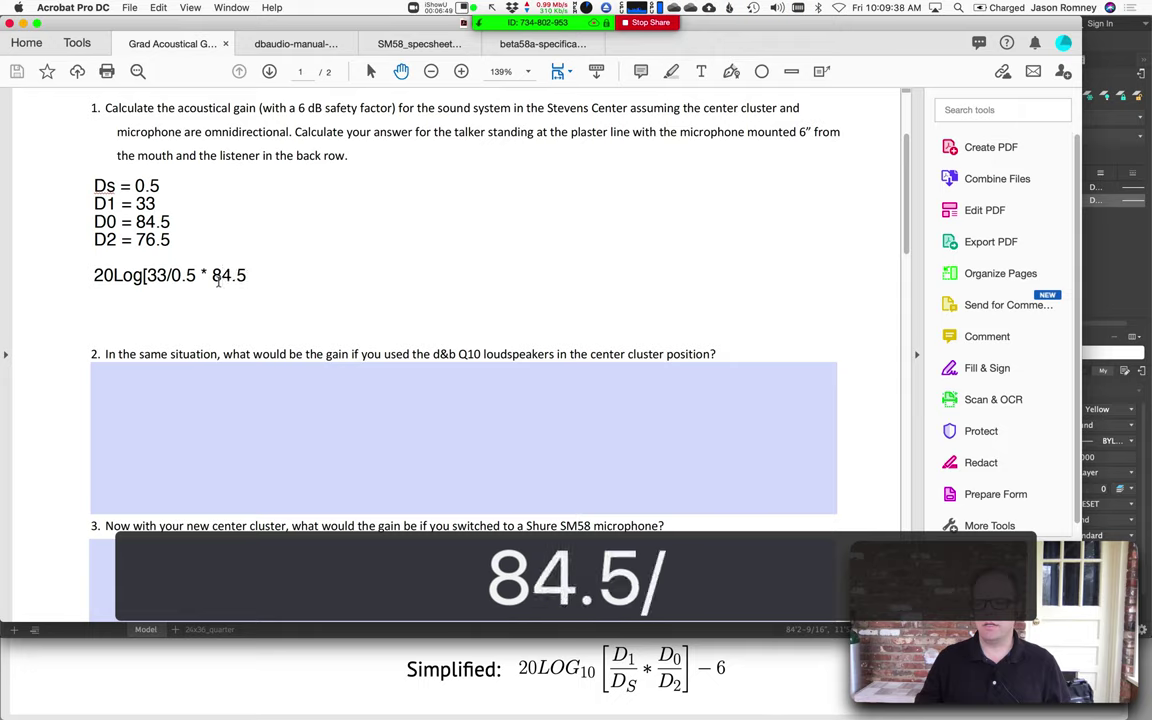
{"action": "type", "text": "/76.5"}
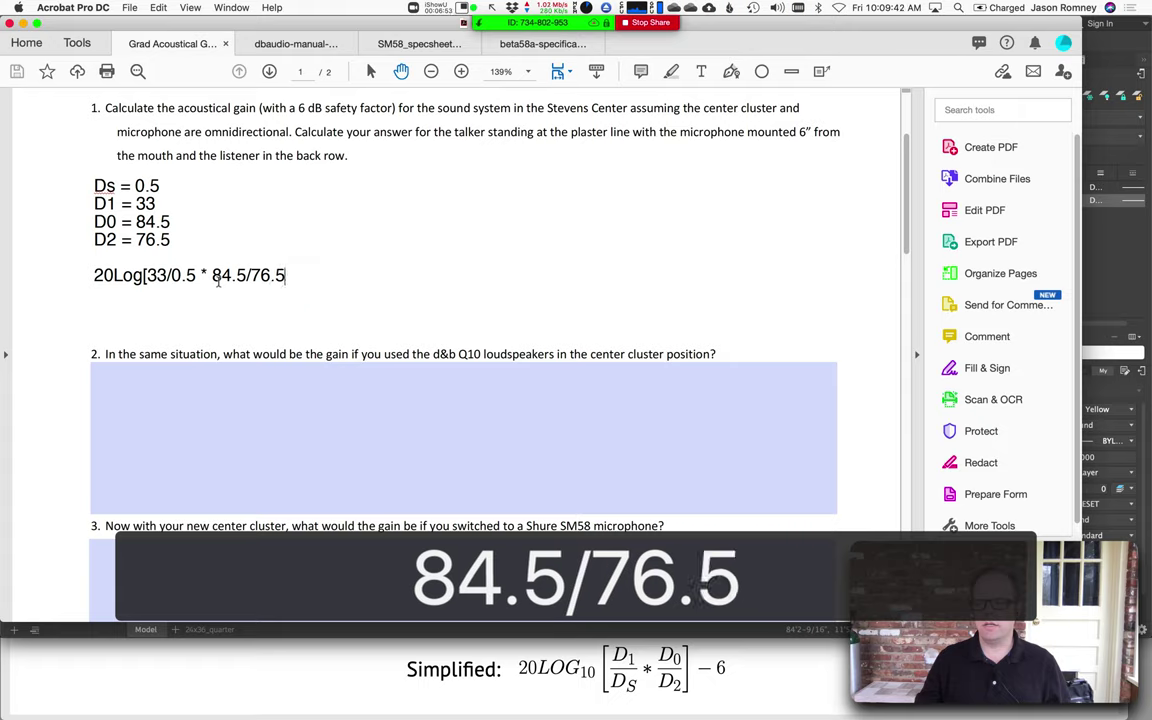
{"action": "type", "text": "]"}
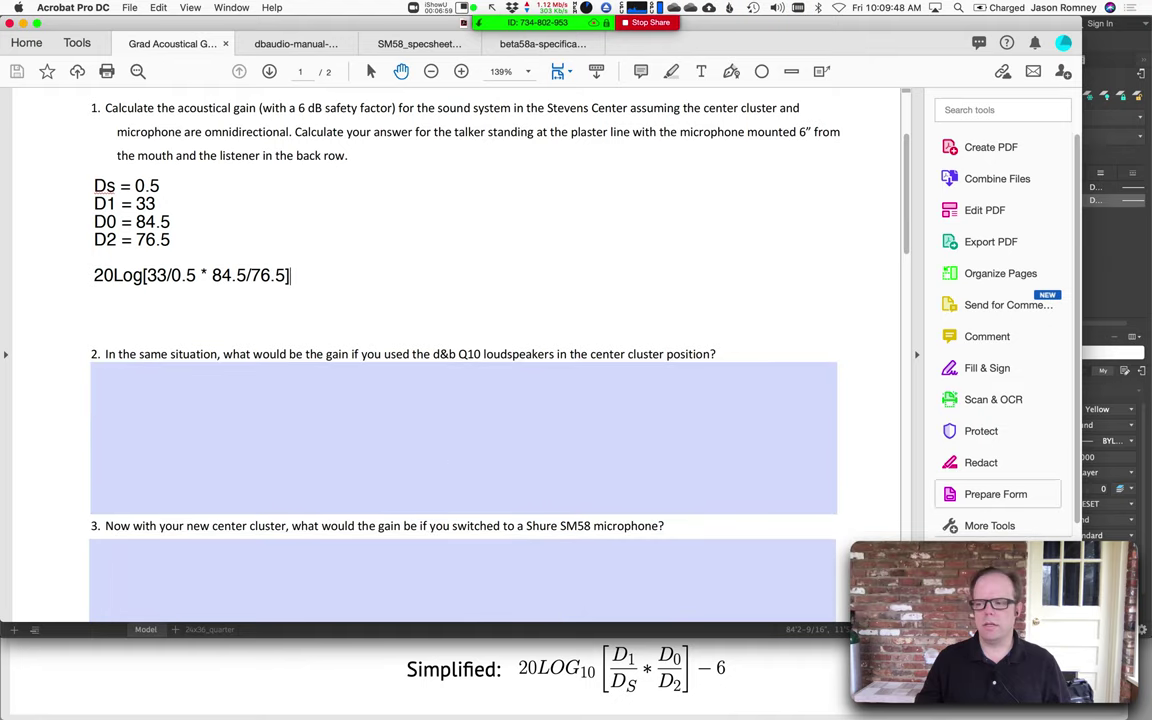
- Switch to PCalc, divide 84.5 by 76.5, and store the quotient in memory, clearing the current entry
{"action": "key", "text": "super+Tab"}
{"action": "left_click_drag", "start_coordinate": [521, 155], "coordinate": [617, 95]}
{"action": "left_click", "coordinate": [587, 367]}
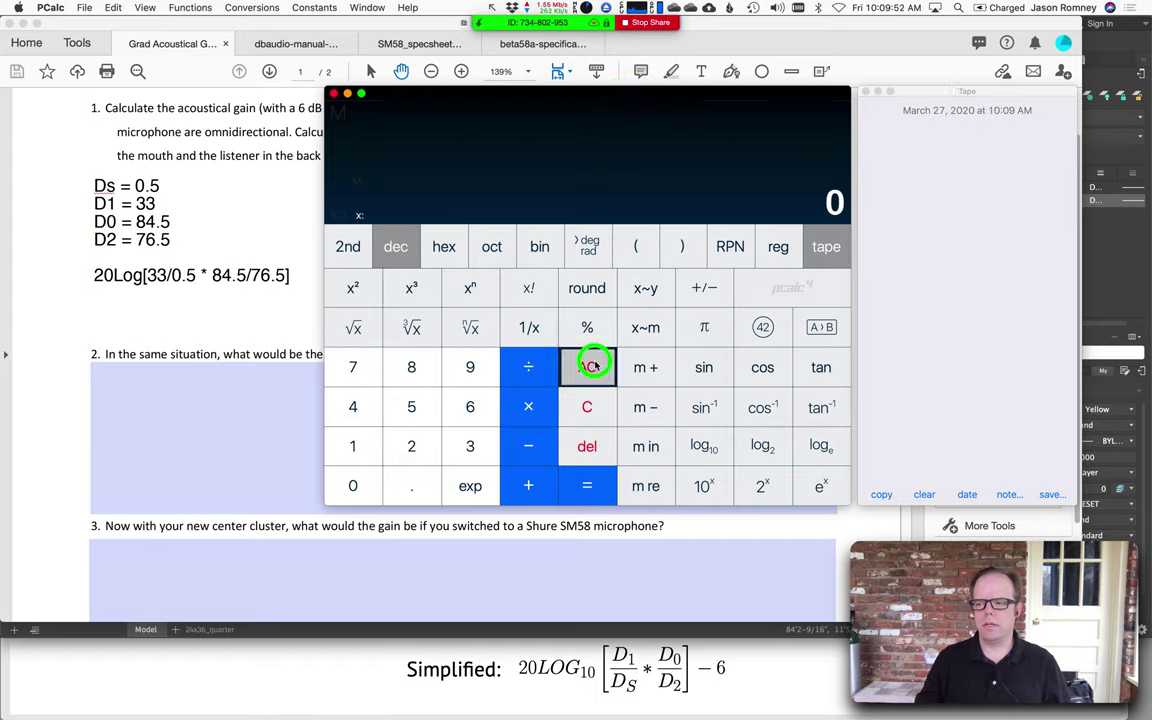
{"action": "type", "text": "84.5"}
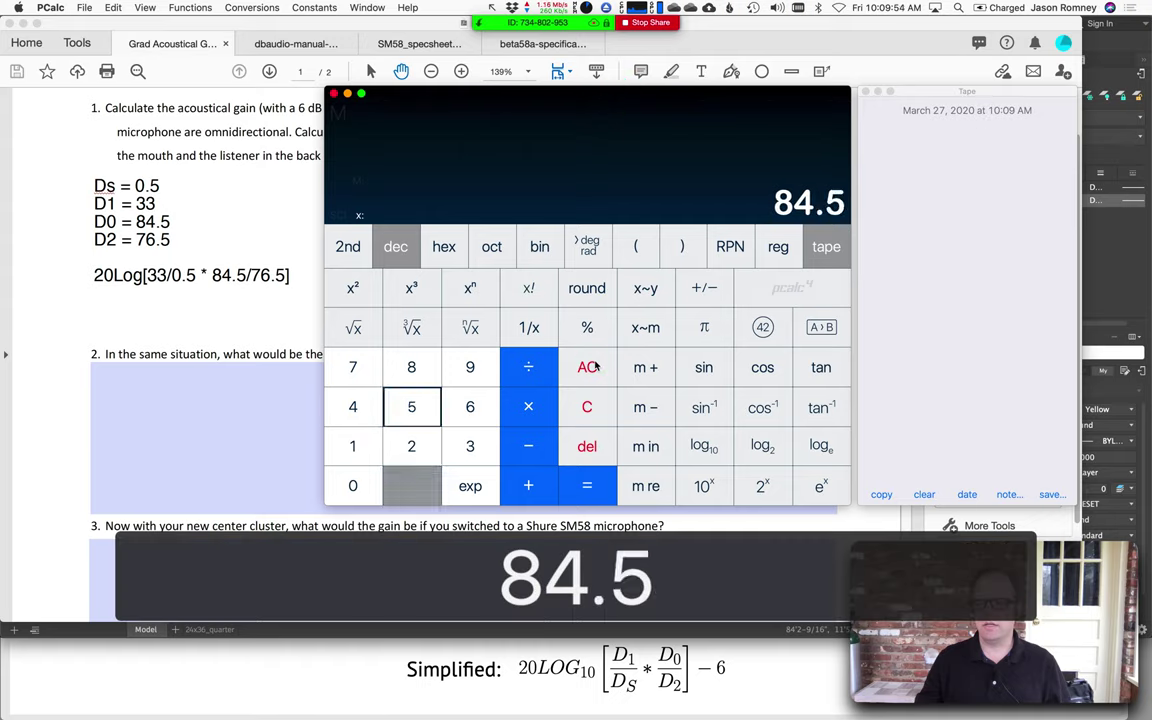
{"action": "key", "text": "slash"}
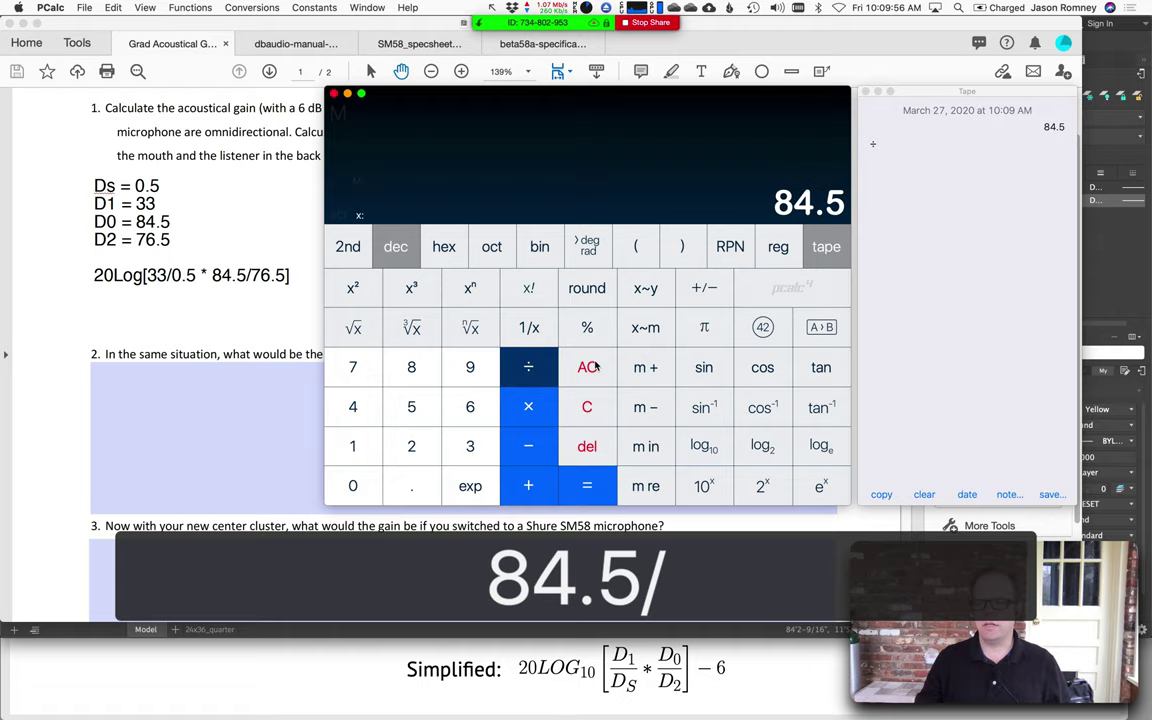
{"action": "type", "text": "76.5"}
{"action": "key", "text": "Return"}
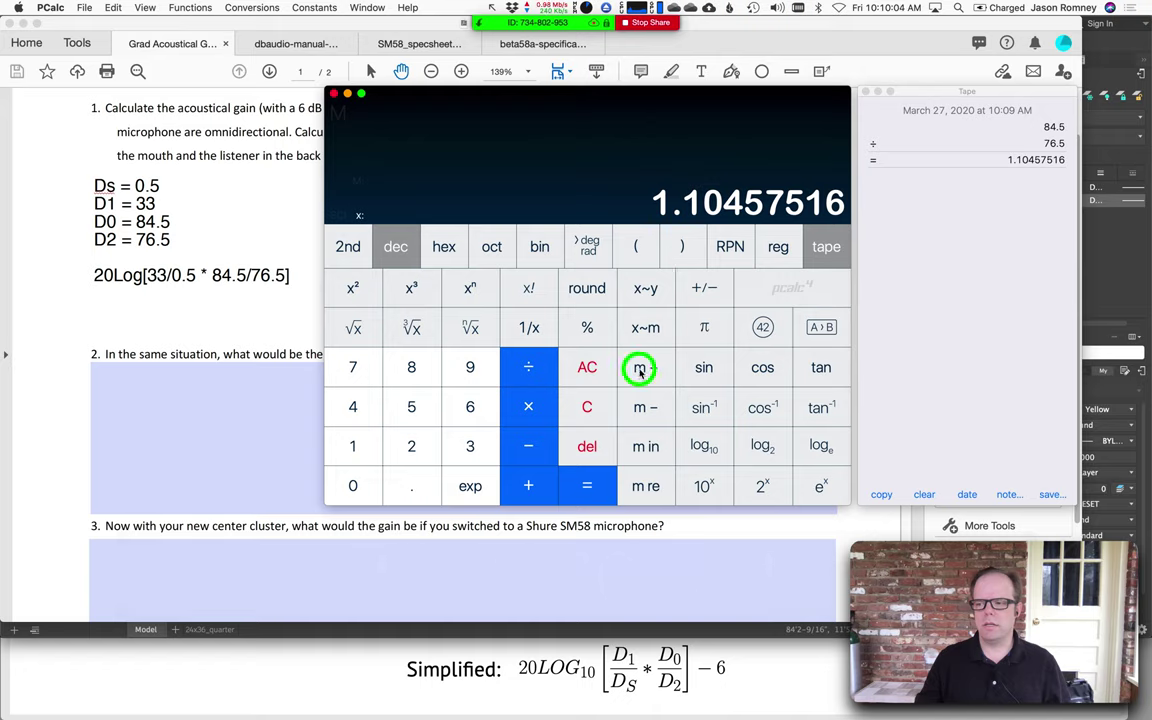
{"action": "left_click", "coordinate": [641, 369]}
{"action": "left_click", "coordinate": [587, 406]}
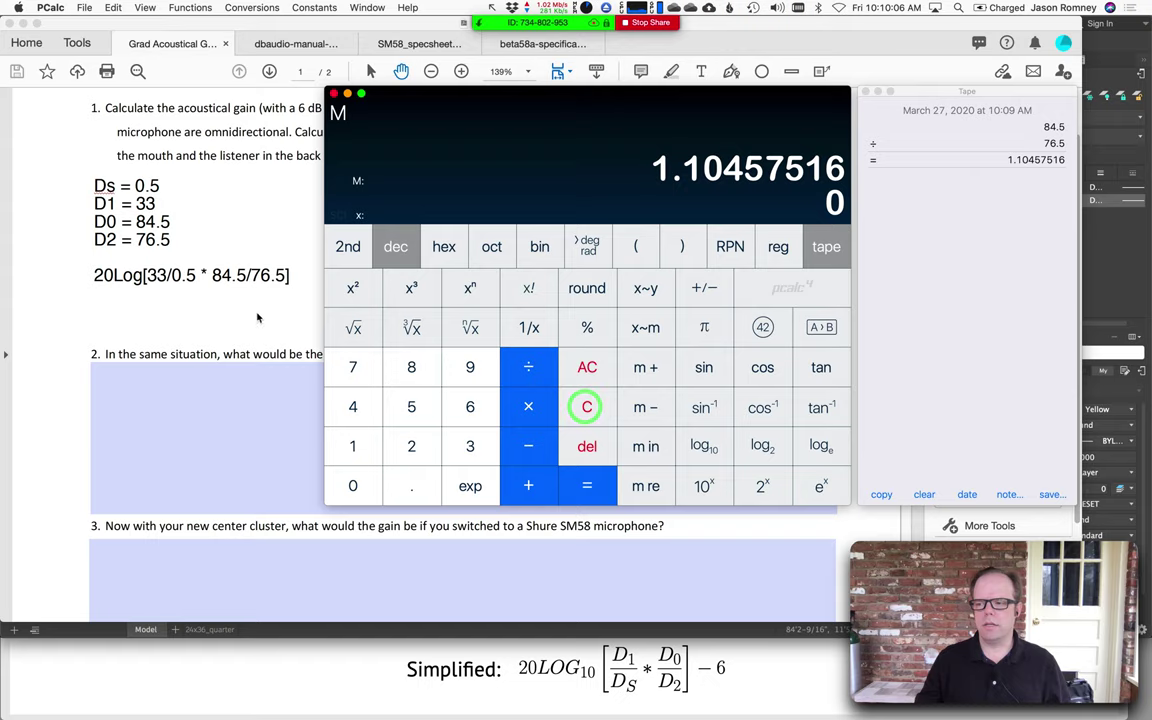
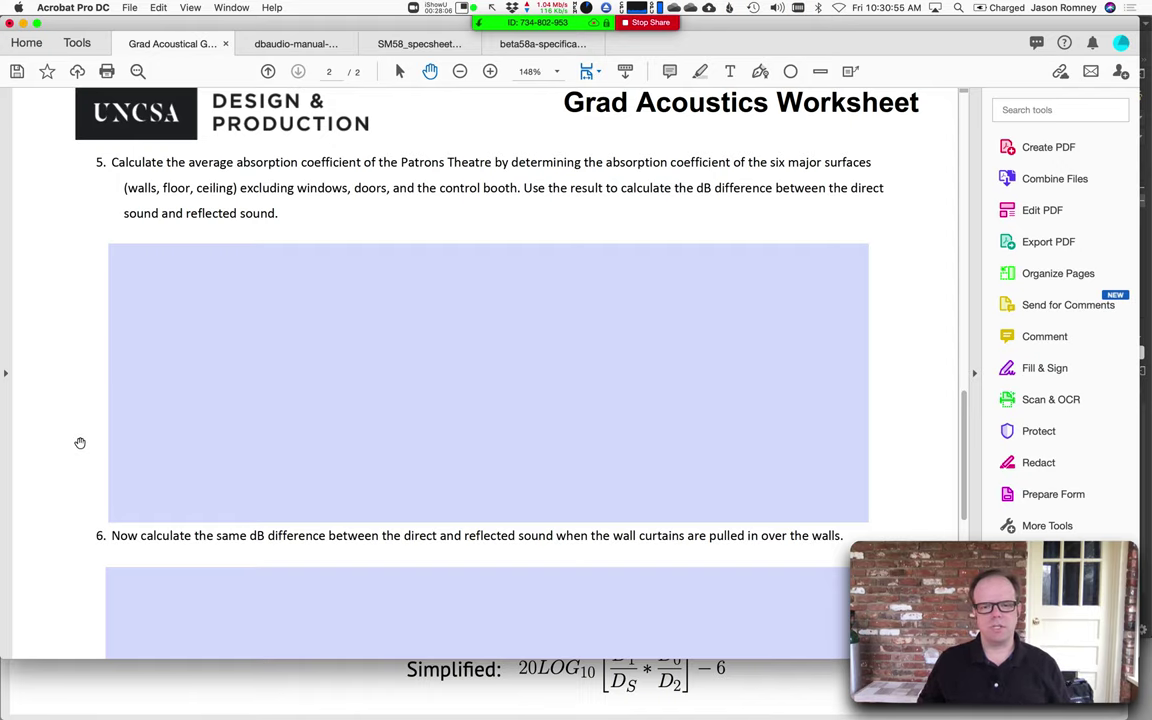
- Review question 5 on the worksheet's second page, and switch to the Patrons plan-section drawing in AutoCAD
{"action": "scroll", "coordinate": [87, 345], "scroll_direction": "down", "scroll_amount": 1}
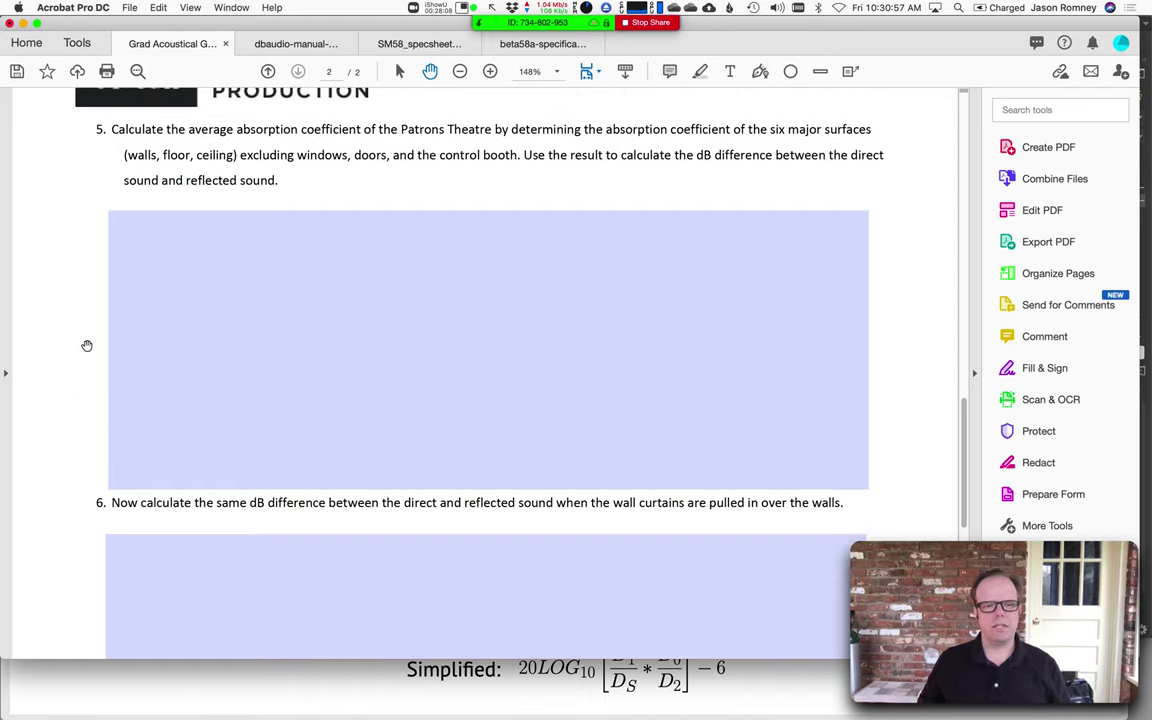
{"action": "left_click", "coordinate": [506, 168]}
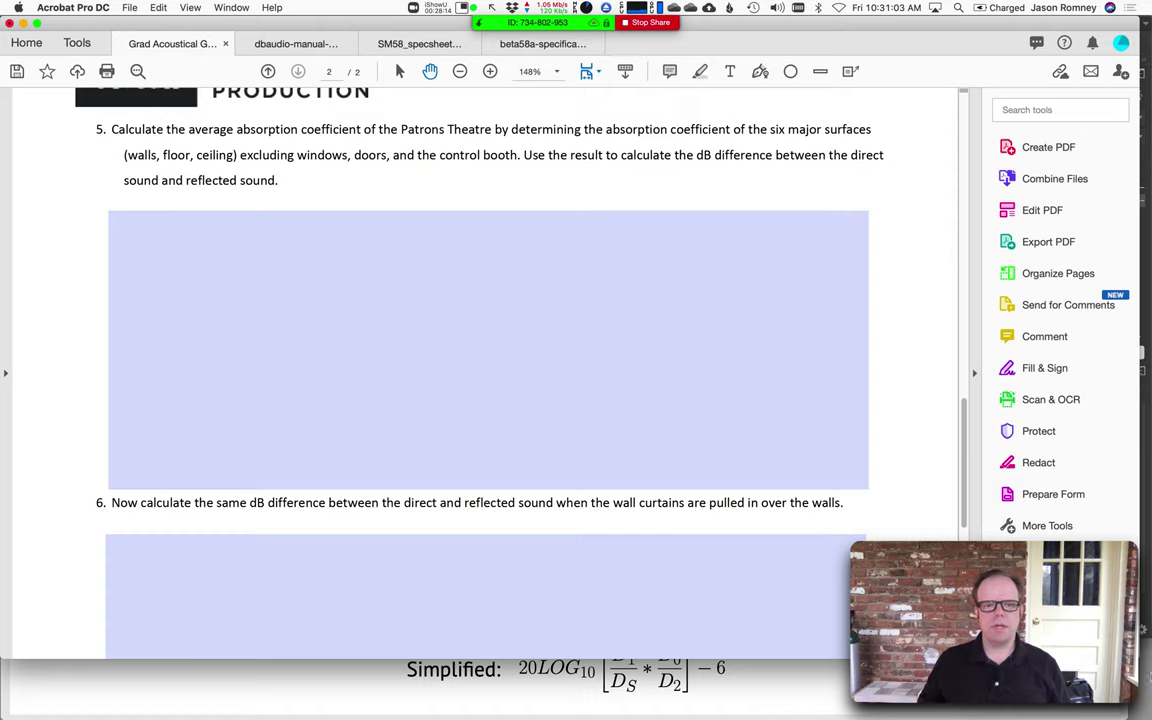
{"action": "key", "text": "super+Tab"}
{"action": "key", "text": "super+Tab"}
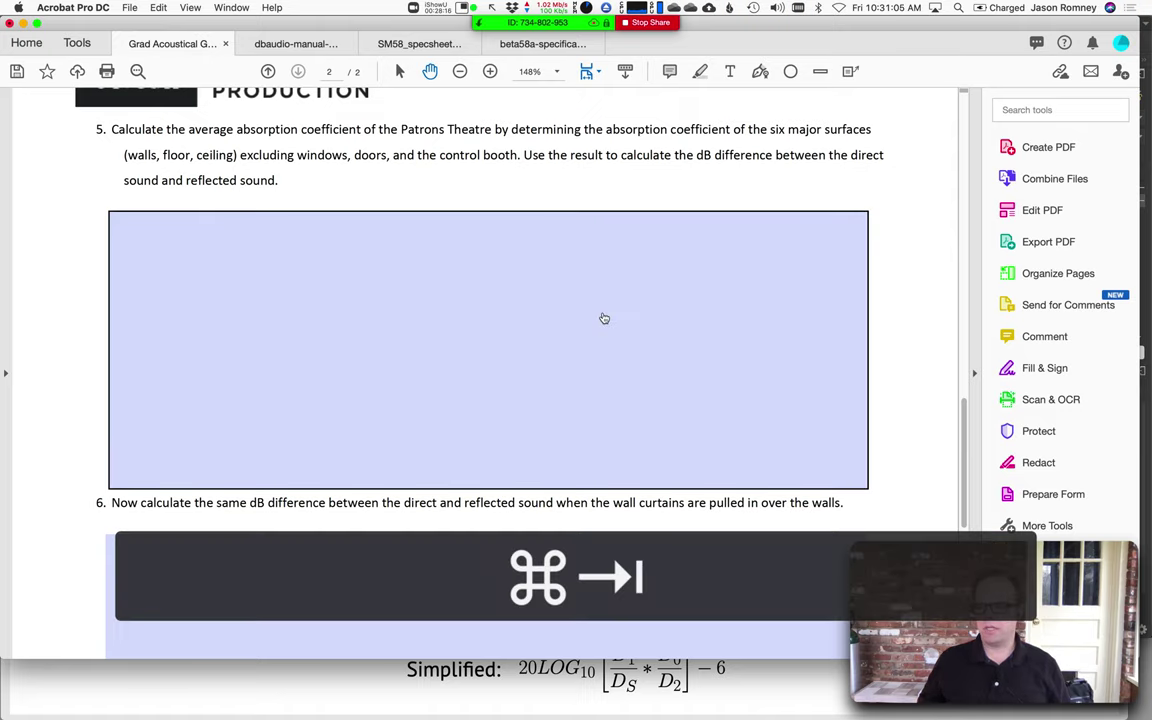
{"action": "left_click", "coordinate": [300, 58]}
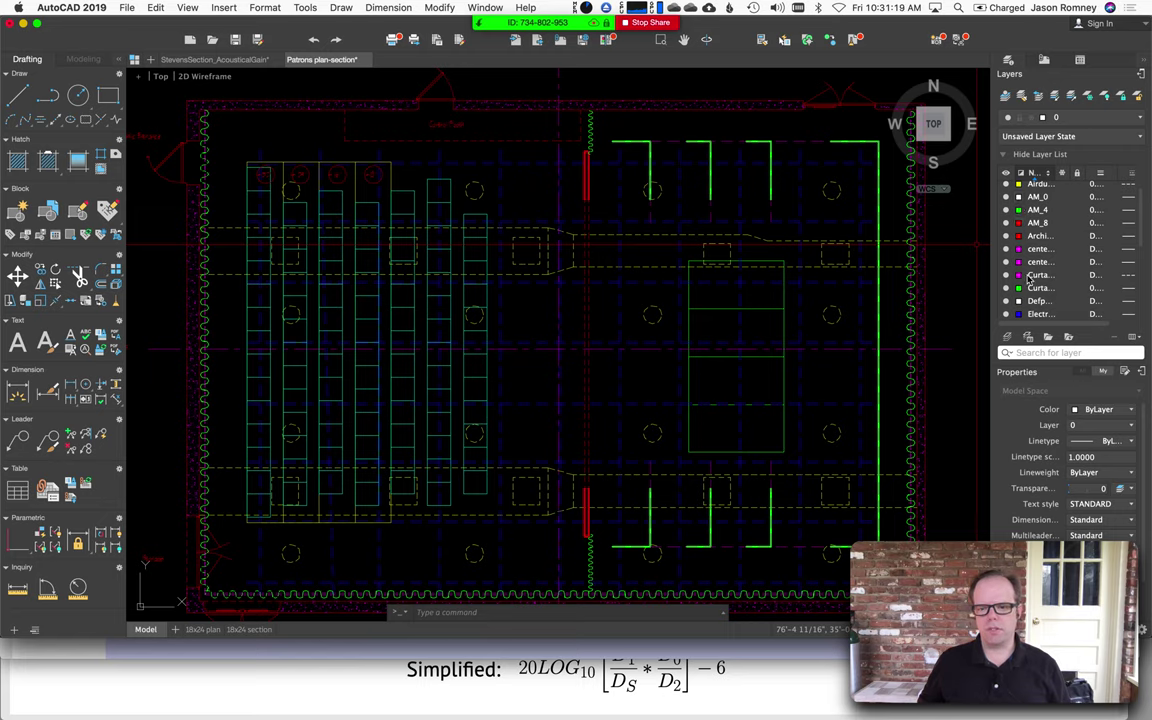
- Hide the green curtain layer, the Grid layer and the air duct layer in the Patrons plan
{"action": "left_click", "coordinate": [1007, 288]}
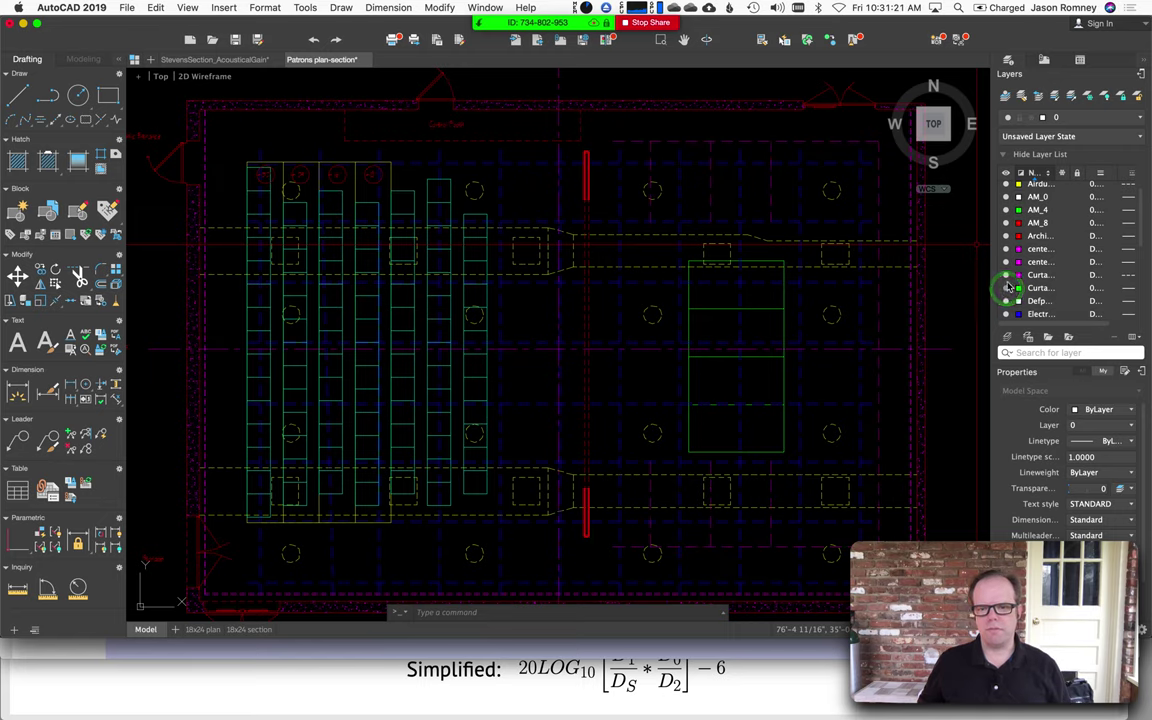
{"action": "scroll", "coordinate": [1008, 295], "scroll_direction": "down", "scroll_amount": 2}
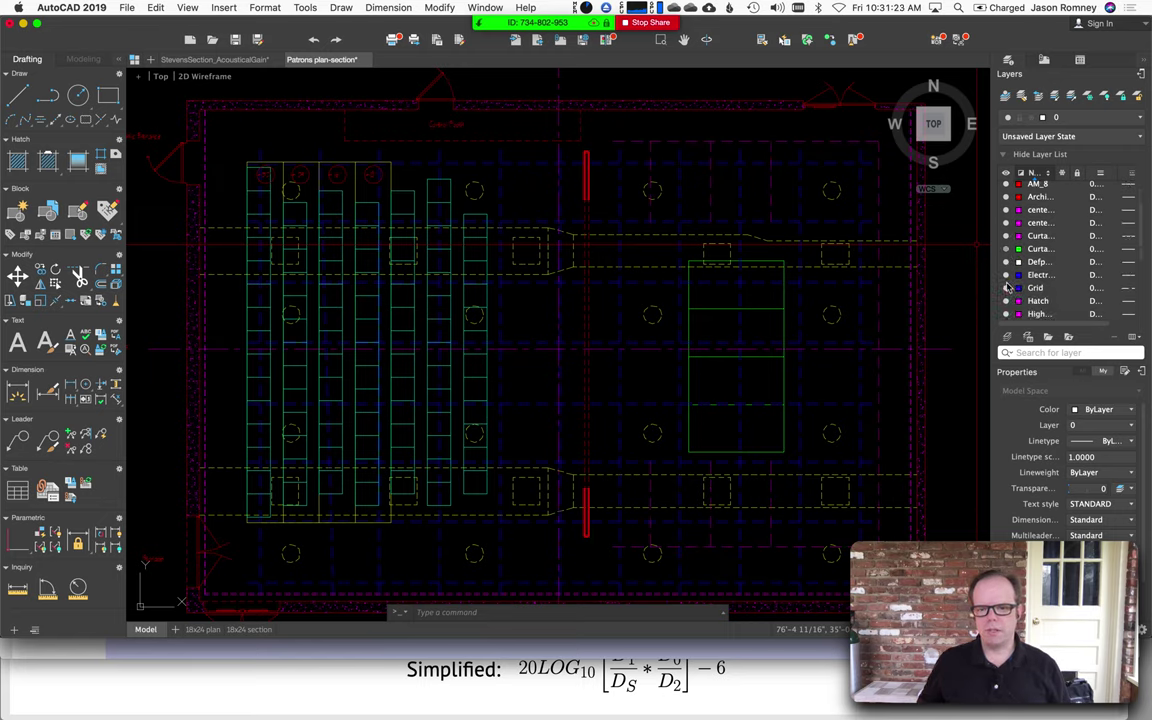
{"action": "left_click", "coordinate": [1007, 288]}
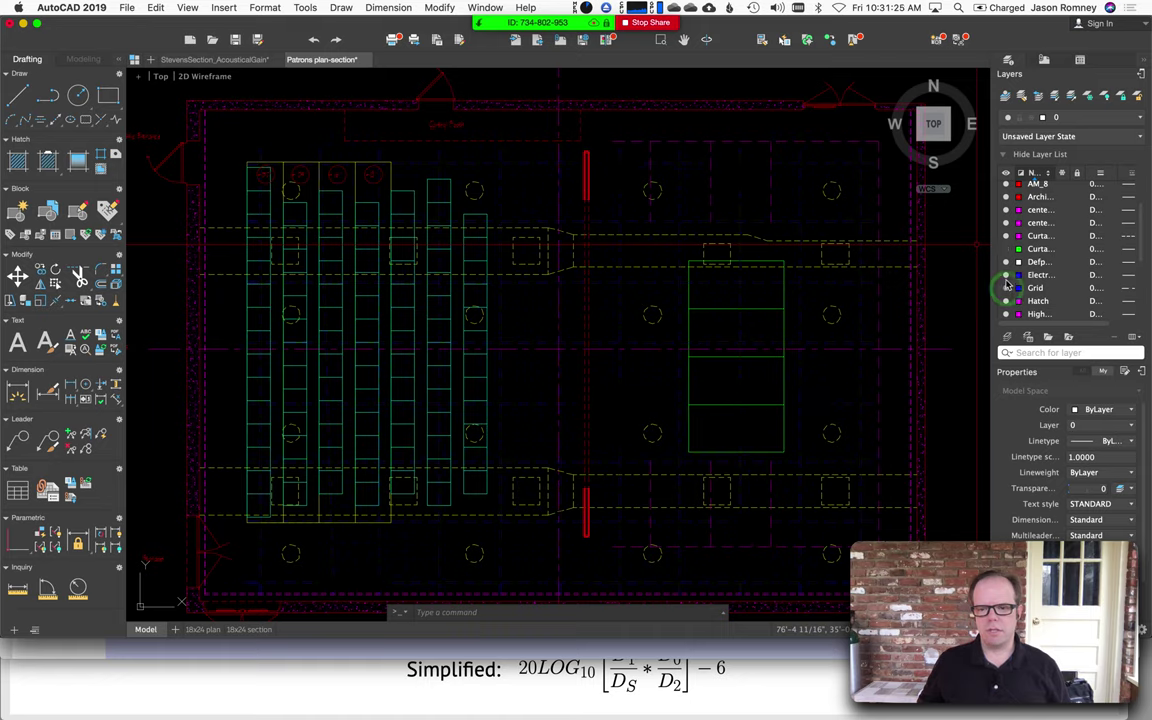
{"action": "scroll", "coordinate": [1006, 255], "scroll_direction": "up", "scroll_amount": 3}
{"action": "left_click", "coordinate": [1007, 201]}
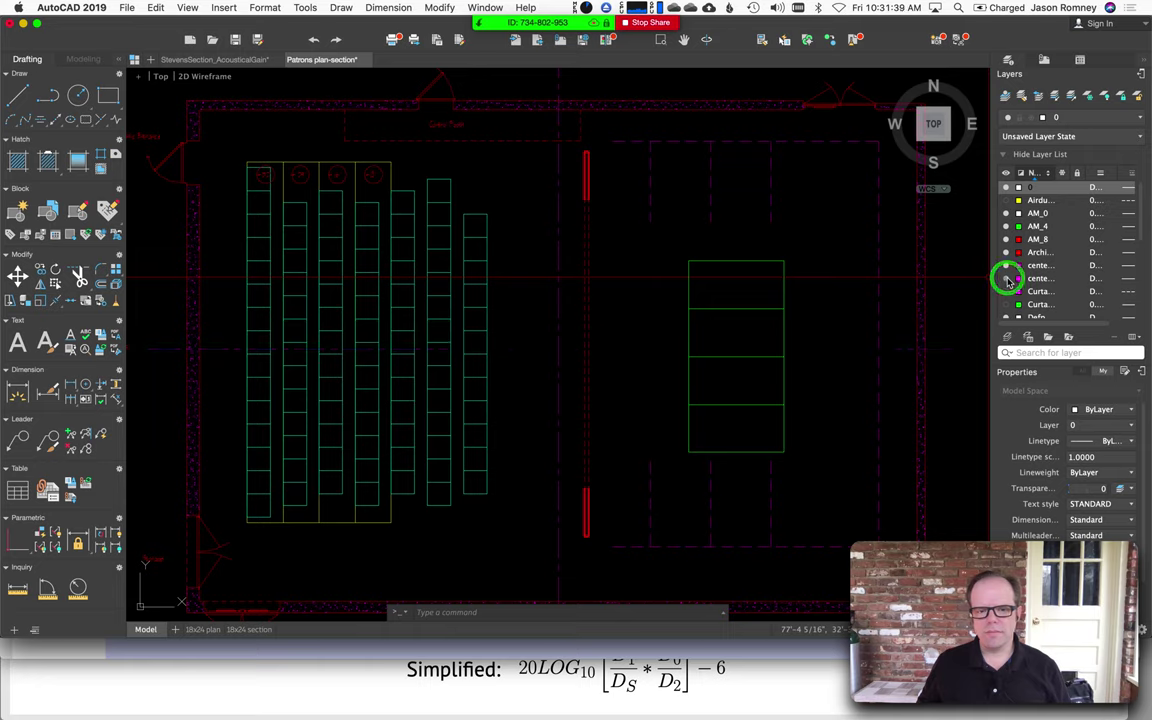
- Identify the layer of the dashed vertical line above the green stage rectangles, and hide that Masking Pipes layer
{"action": "scroll", "coordinate": [1012, 273], "scroll_direction": "down", "scroll_amount": 3}
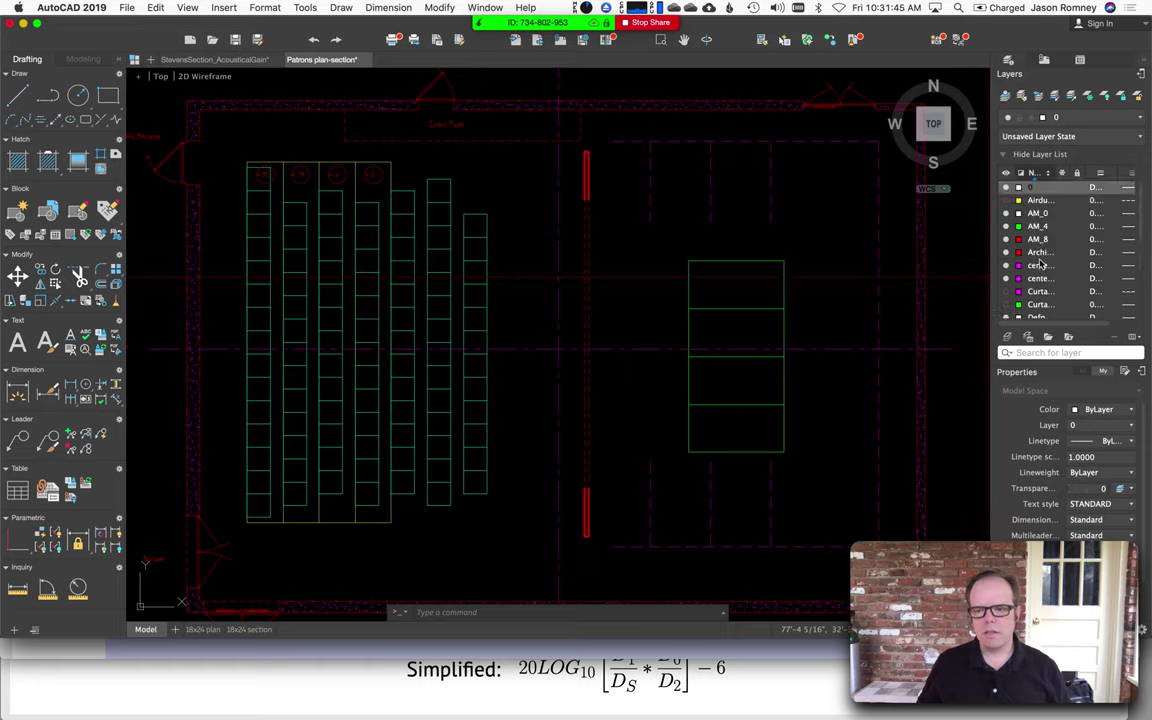
{"action": "scroll", "coordinate": [1040, 265], "scroll_direction": "down", "scroll_amount": 1}
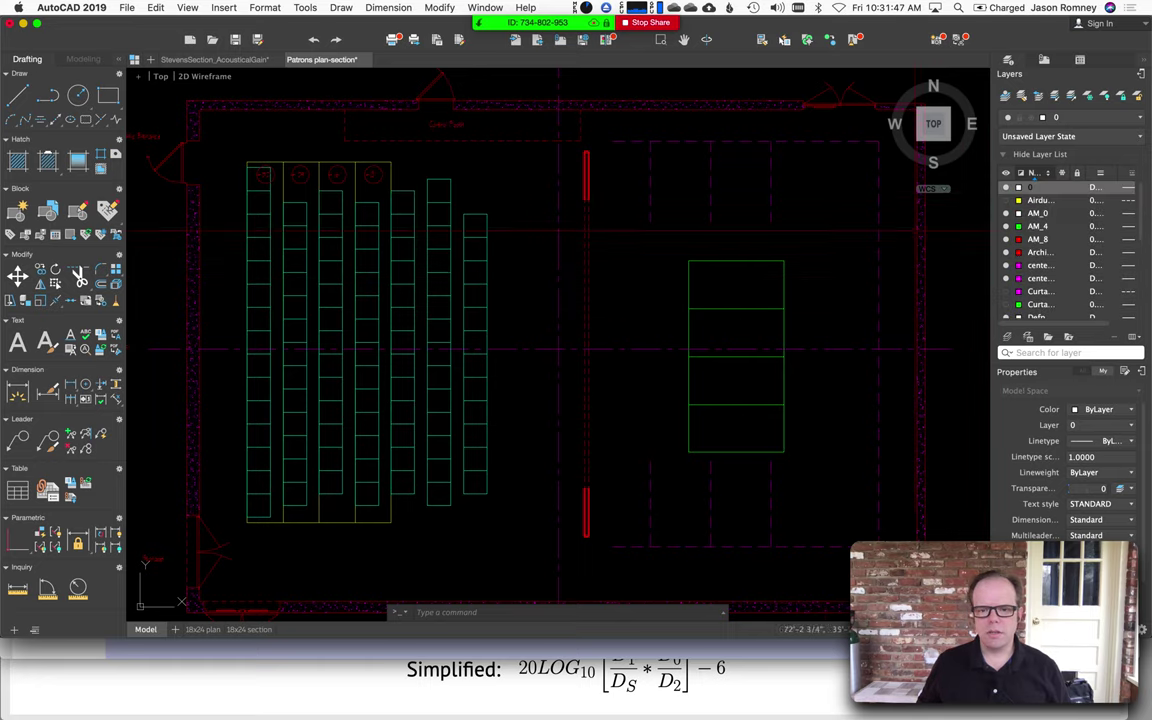
{"action": "left_click", "coordinate": [770, 186]}
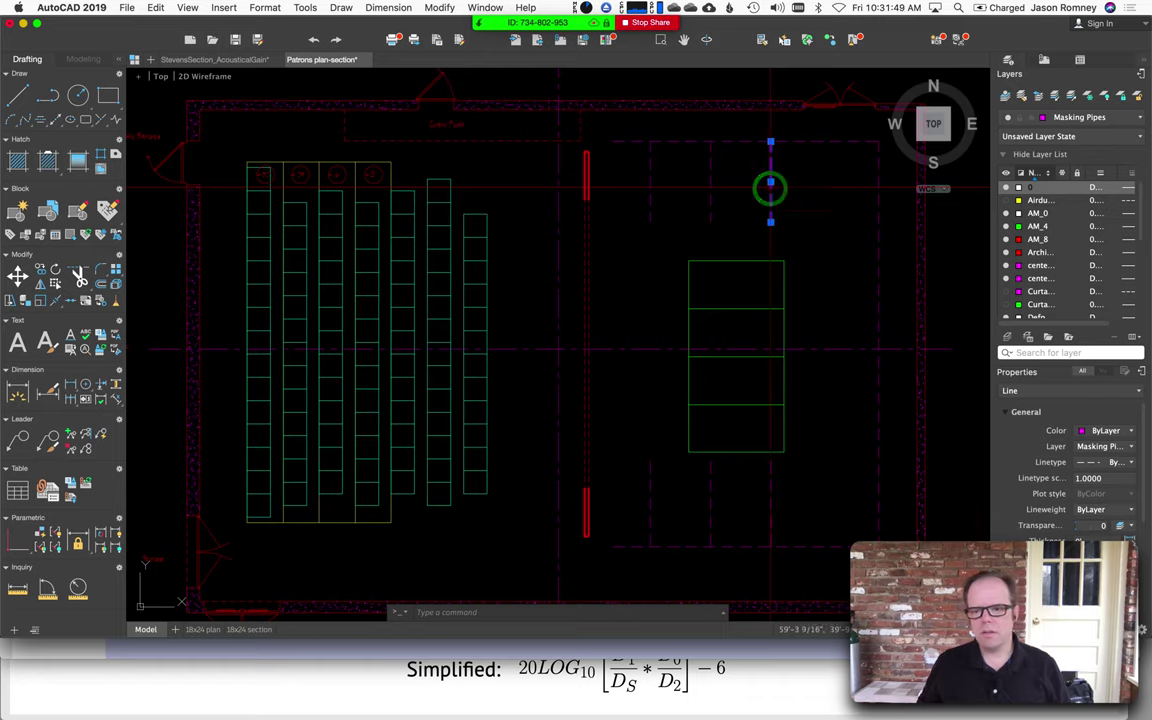
{"action": "key", "text": "Escape"}
{"action": "key", "text": "Escape"}
{"action": "scroll", "coordinate": [1080, 241], "scroll_direction": "down", "scroll_amount": 1}
{"action": "scroll", "coordinate": [1079, 241], "scroll_direction": "down", "scroll_amount": 2}
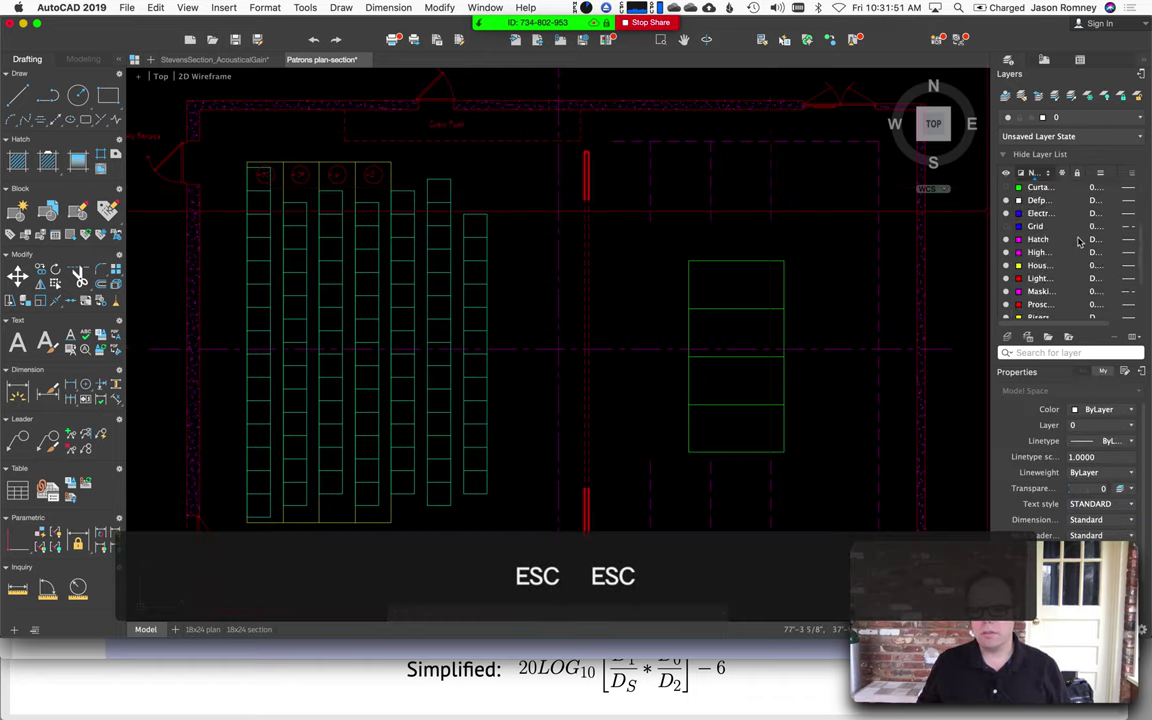
{"action": "left_click", "coordinate": [1007, 284]}
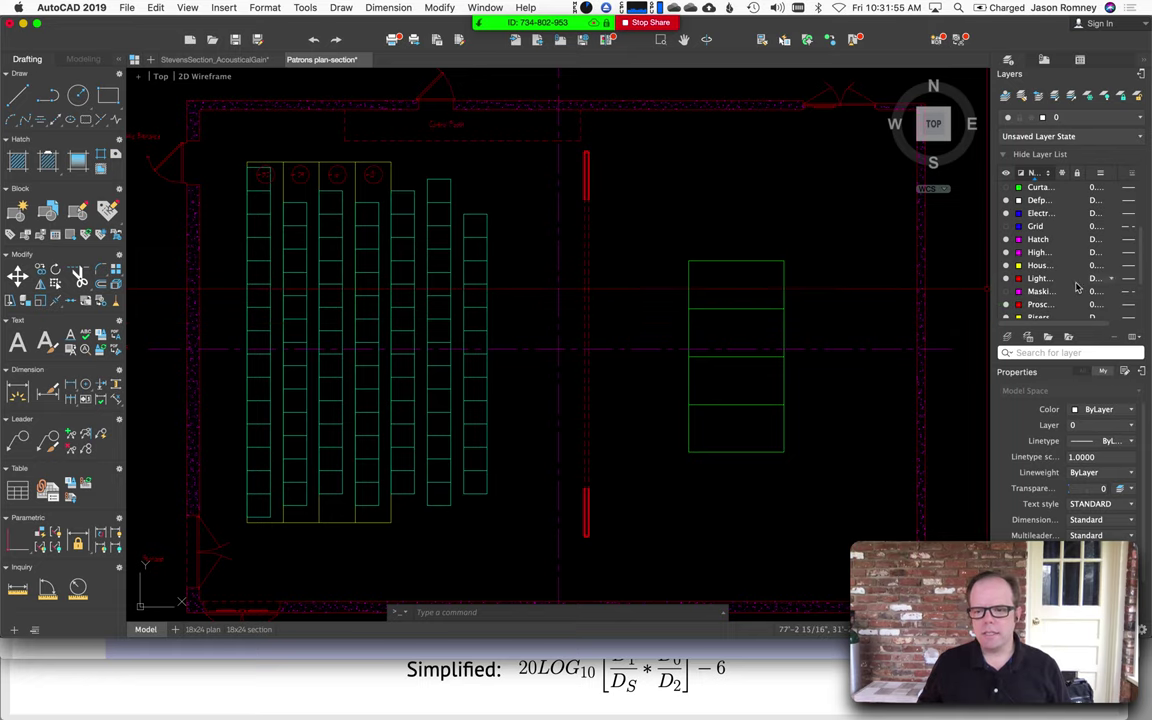
- Hide the proscenium, Seats, Risers and text layers in the Patrons plan
{"action": "left_click", "coordinate": [1006, 305]}
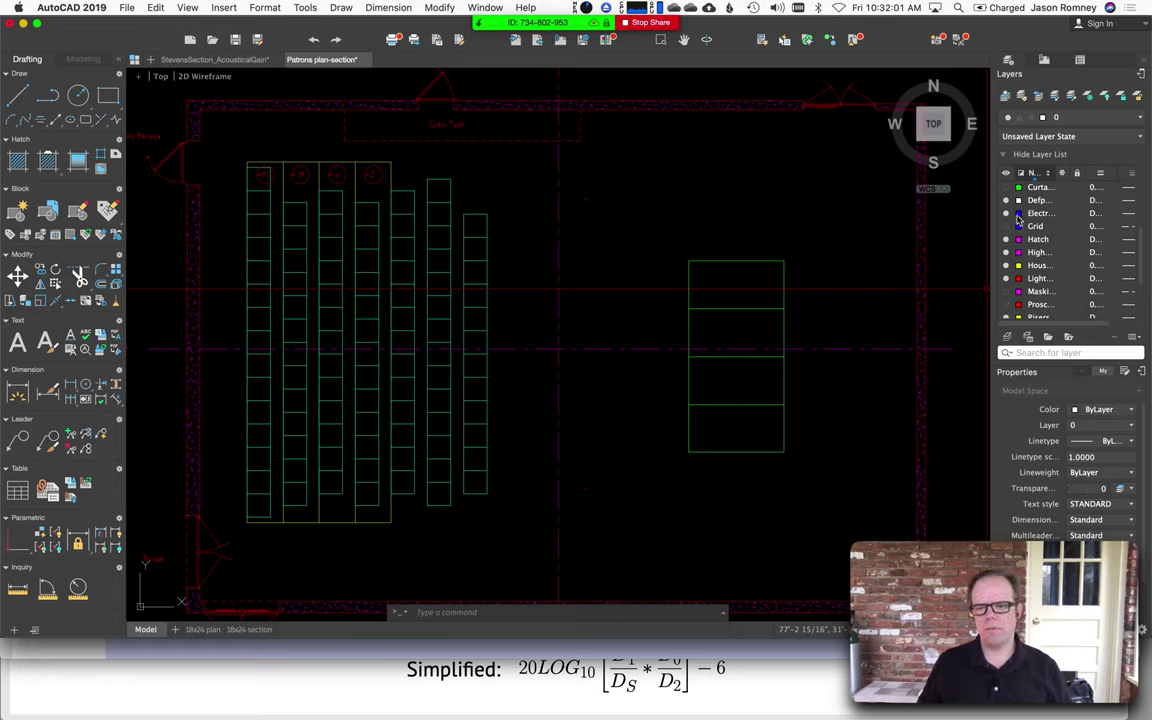
{"action": "scroll", "coordinate": [1016, 213], "scroll_direction": "down", "scroll_amount": 3}
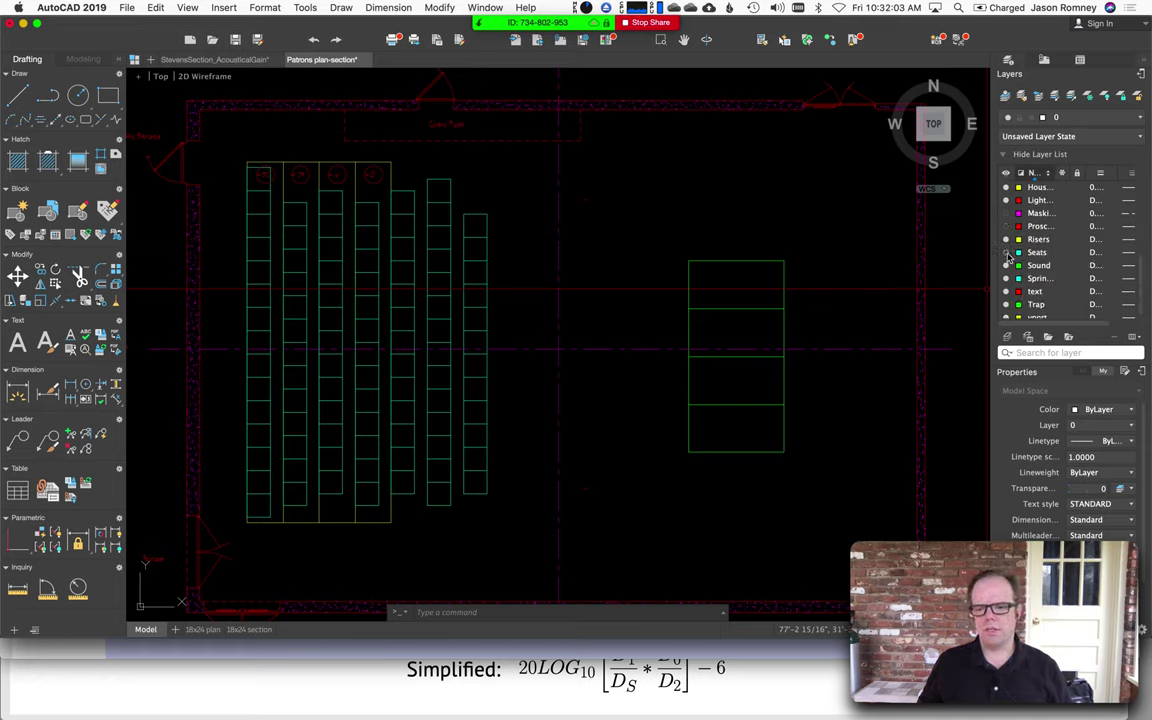
{"action": "left_click", "coordinate": [1007, 253]}
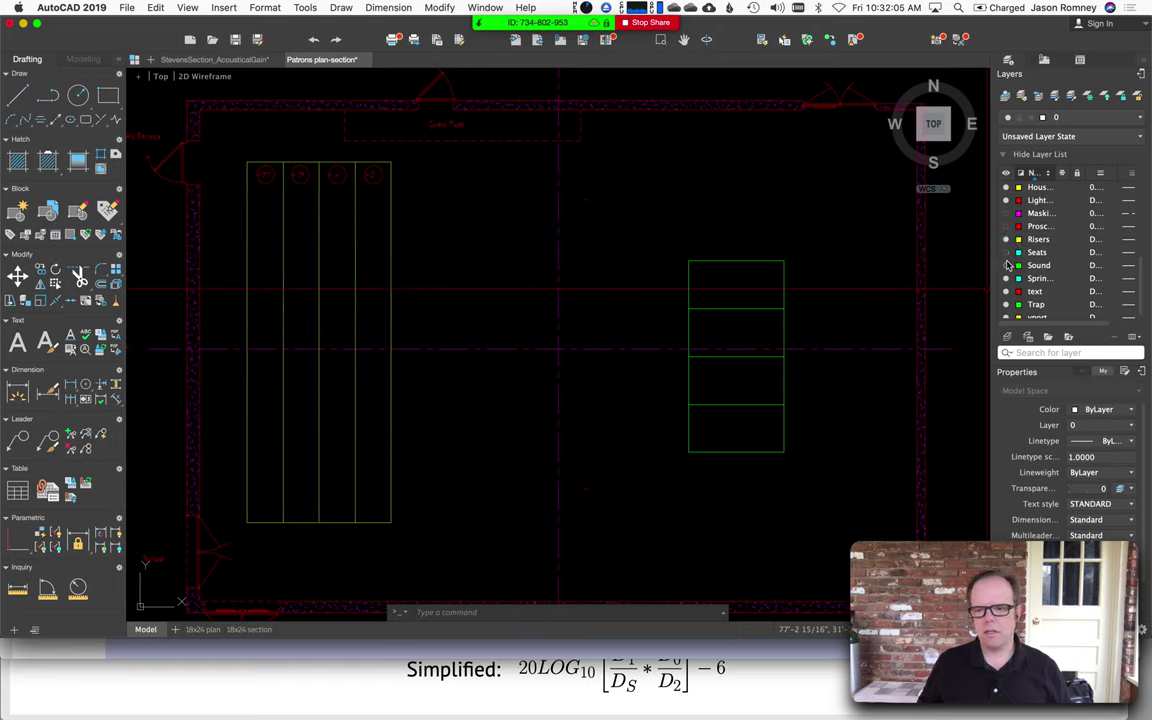
{"action": "left_click", "coordinate": [1006, 240]}
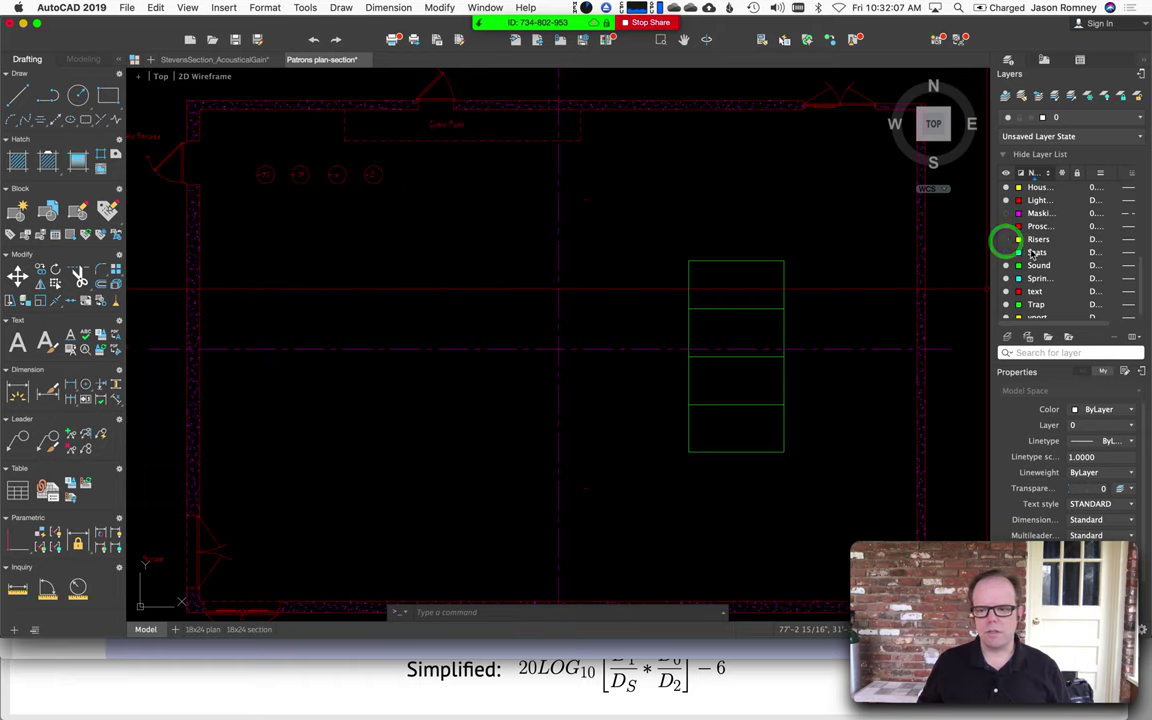
{"action": "left_click", "coordinate": [1006, 292]}
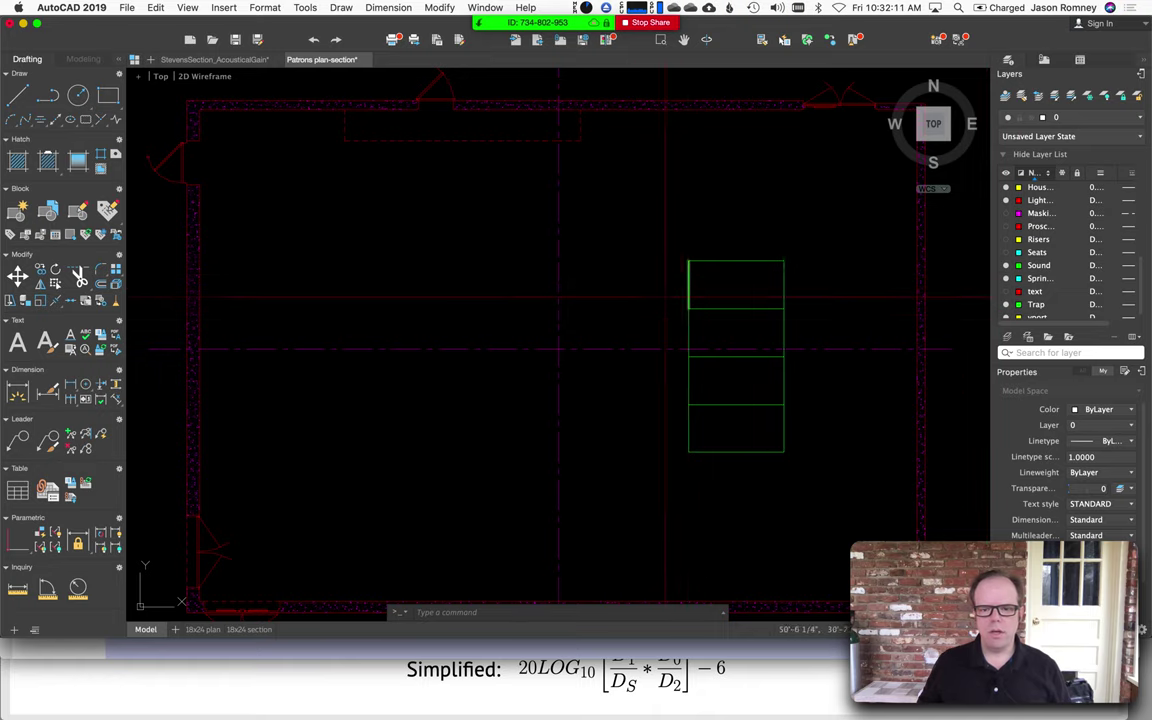
- Hide the Trap layer containing the green stage rectangles in the Patrons plan
{"action": "middle_click_drag", "start_coordinate": [604, 340], "coordinate": [603, 328]}
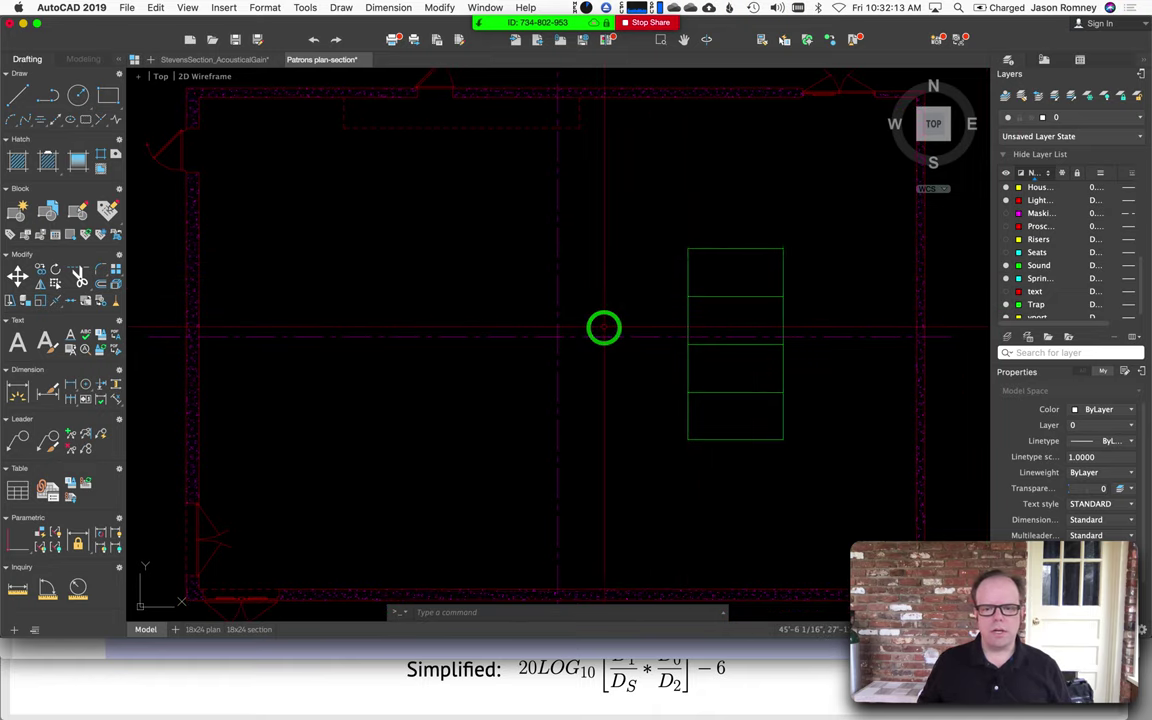
{"action": "left_click", "coordinate": [1006, 305]}
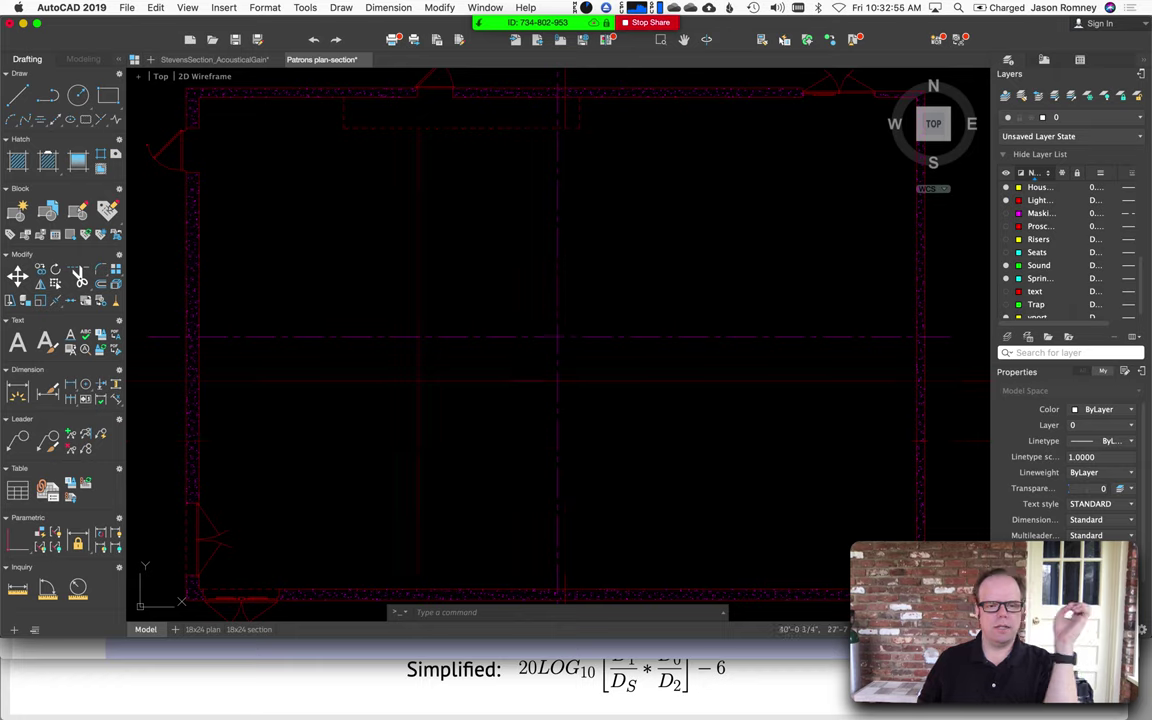
- Measure the inside length of the west wall in the plan view, from the north corner to the south corner
{"action": "left_click", "coordinate": [18, 590]}
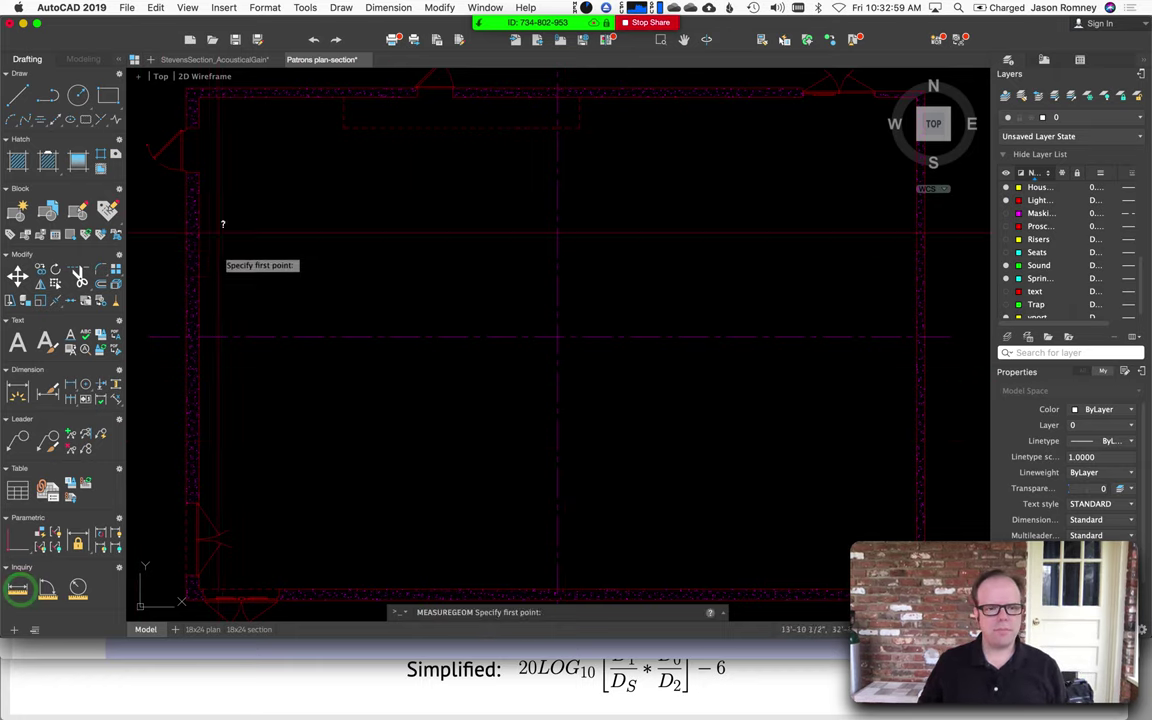
{"action": "left_click", "coordinate": [196, 96]}
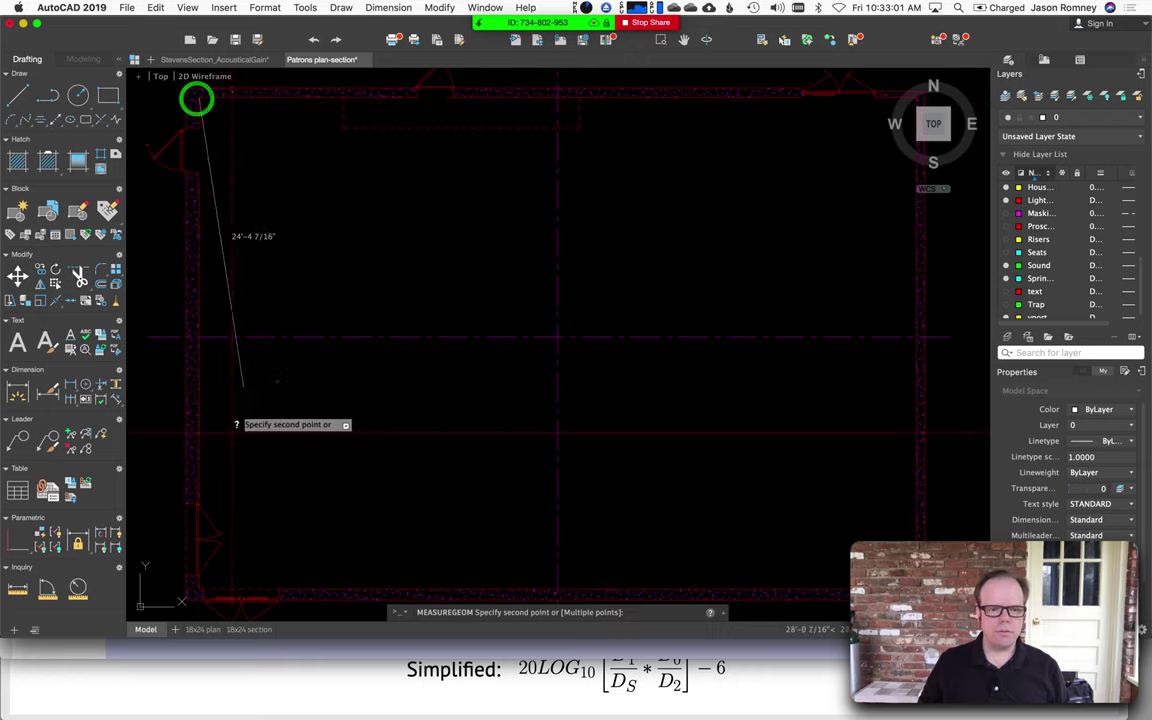
{"action": "scroll", "coordinate": [203, 590], "scroll_direction": "up", "scroll_amount": 5}
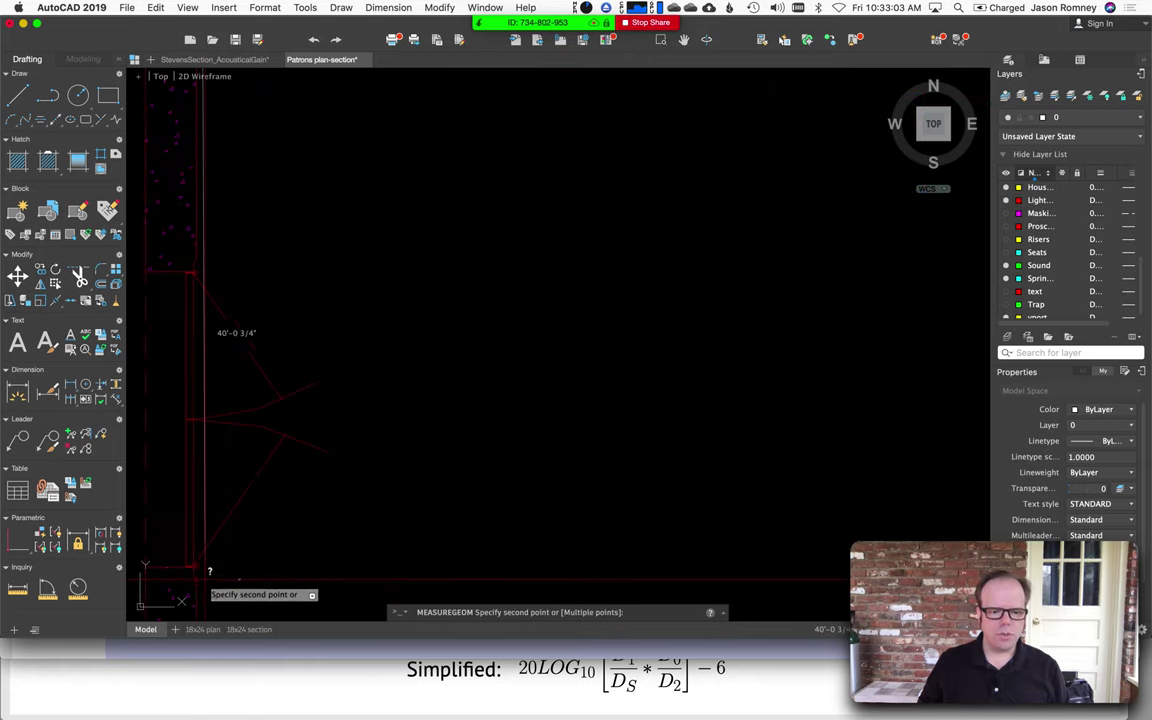
{"action": "middle_click_drag", "start_coordinate": [200, 524], "coordinate": [214, 305]}
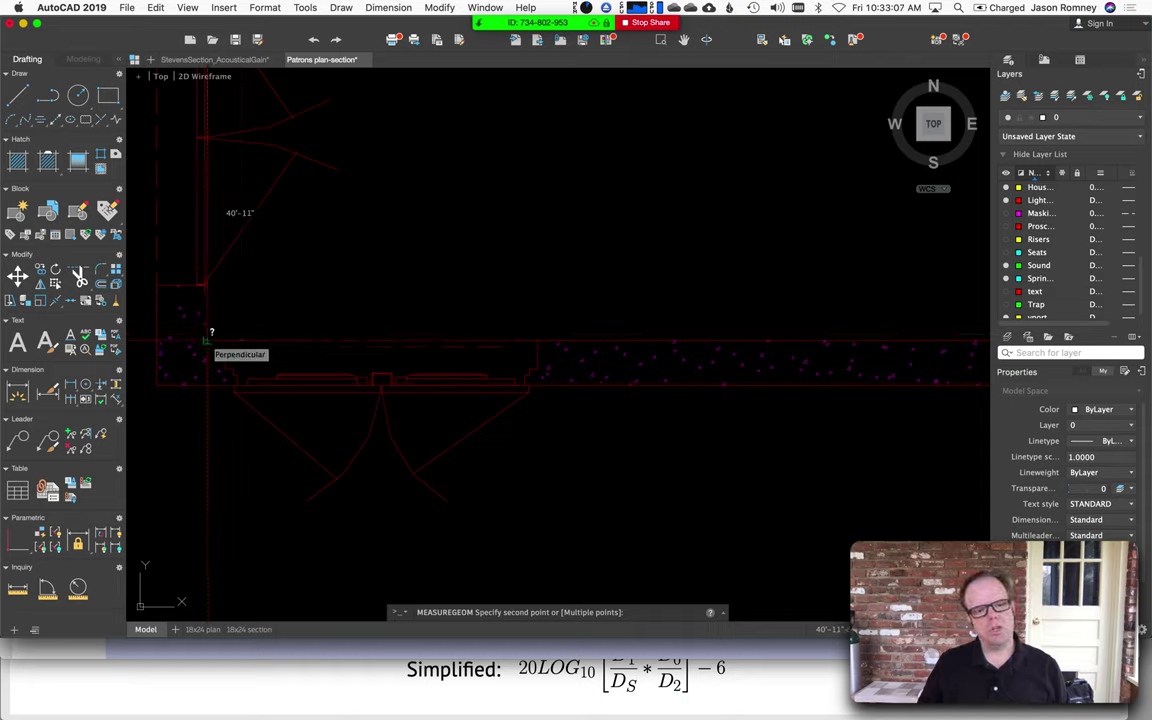
{"action": "left_click", "coordinate": [206, 340]}
{"action": "key", "text": "Escape"}
{"action": "key", "text": "Escape"}
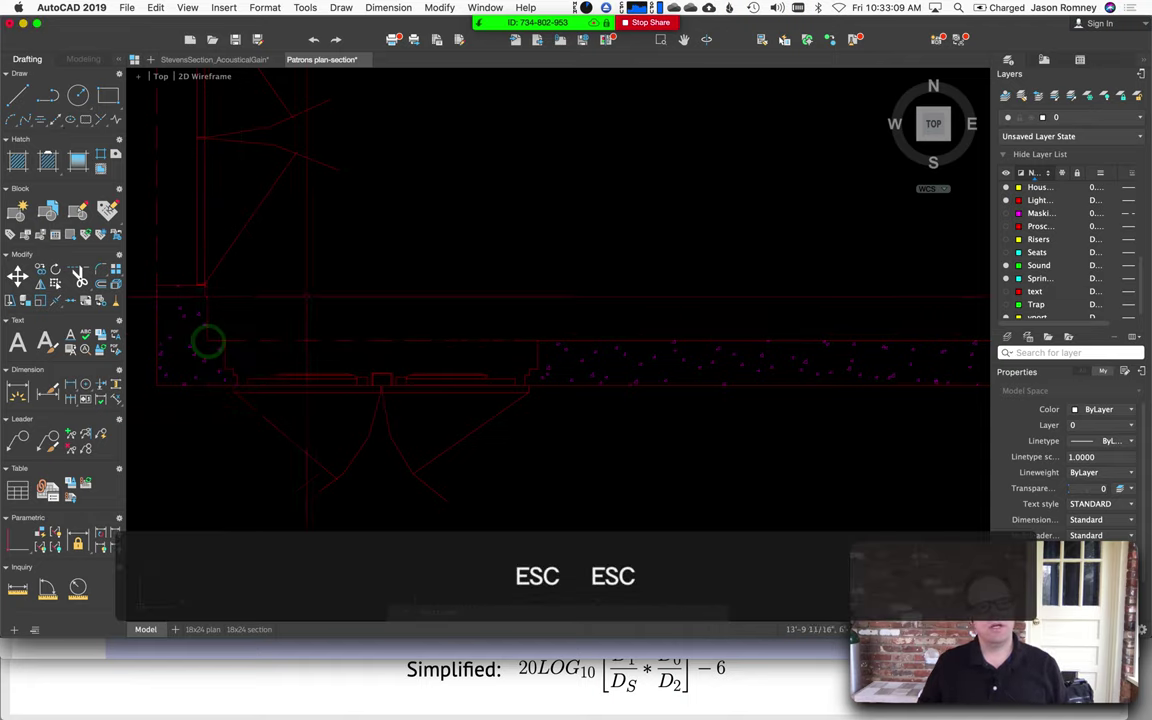
- Measure the room's height from floor to ceiling along the inner wall line in the section view above the plan
{"action": "scroll", "coordinate": [414, 252], "scroll_direction": "down", "scroll_amount": 10}
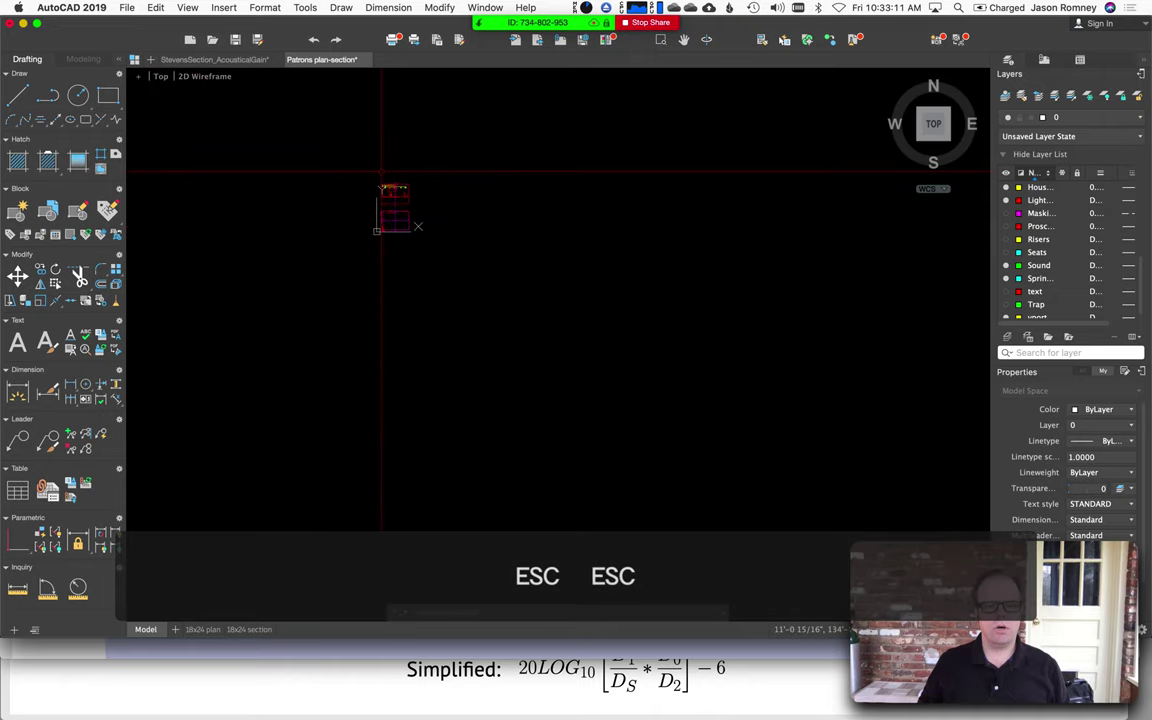
{"action": "scroll", "coordinate": [402, 215], "scroll_direction": "up", "scroll_amount": 10}
{"action": "scroll", "coordinate": [371, 353], "scroll_direction": "up", "scroll_amount": 3}
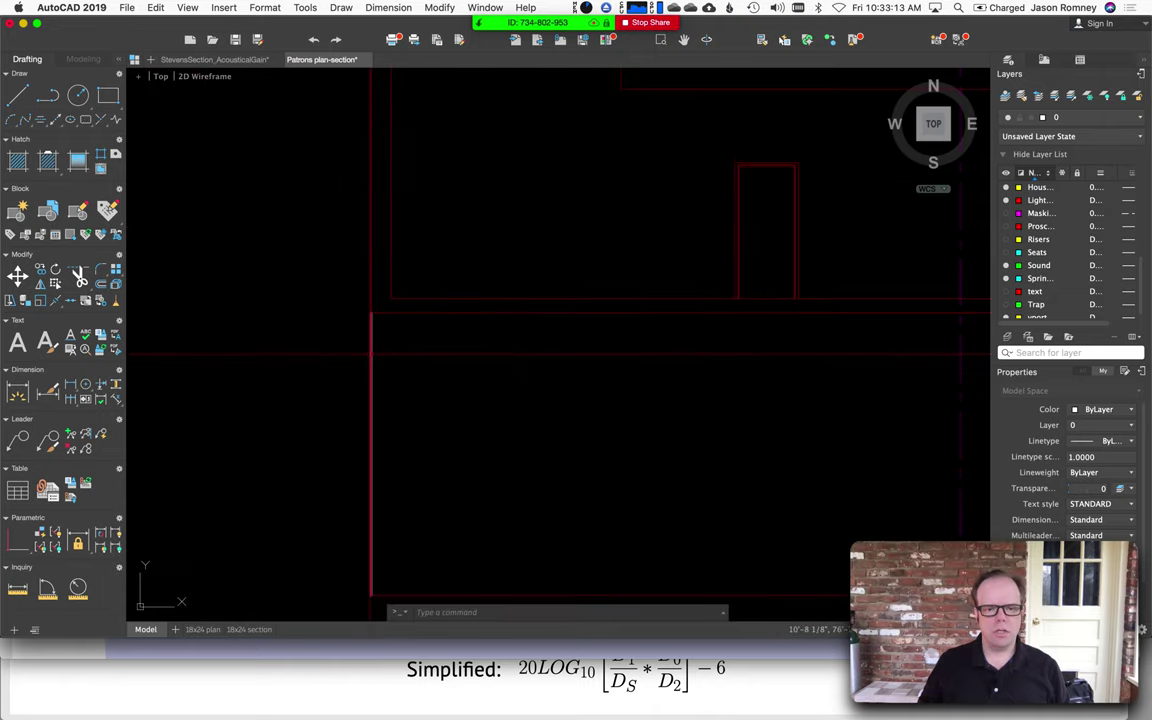
{"action": "scroll", "coordinate": [371, 353], "scroll_direction": "down", "scroll_amount": 3}
{"action": "mouse_move", "coordinate": [371, 353]}
{"action": "middle_mouse_down"}
{"action": "mouse_move", "coordinate": [293, 553]}
{"action": "mouse_move", "coordinate": [296, 527]}
{"action": "middle_mouse_up"}
{"action": "left_click", "coordinate": [17, 588]}
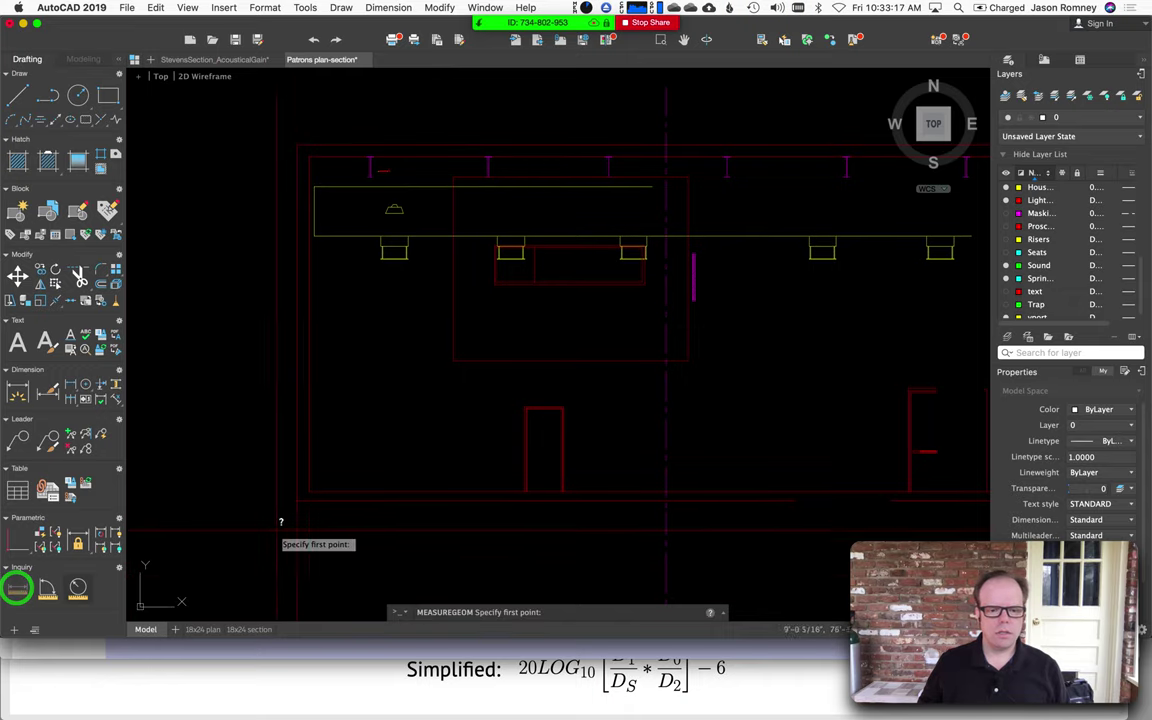
{"action": "left_click", "coordinate": [308, 490]}
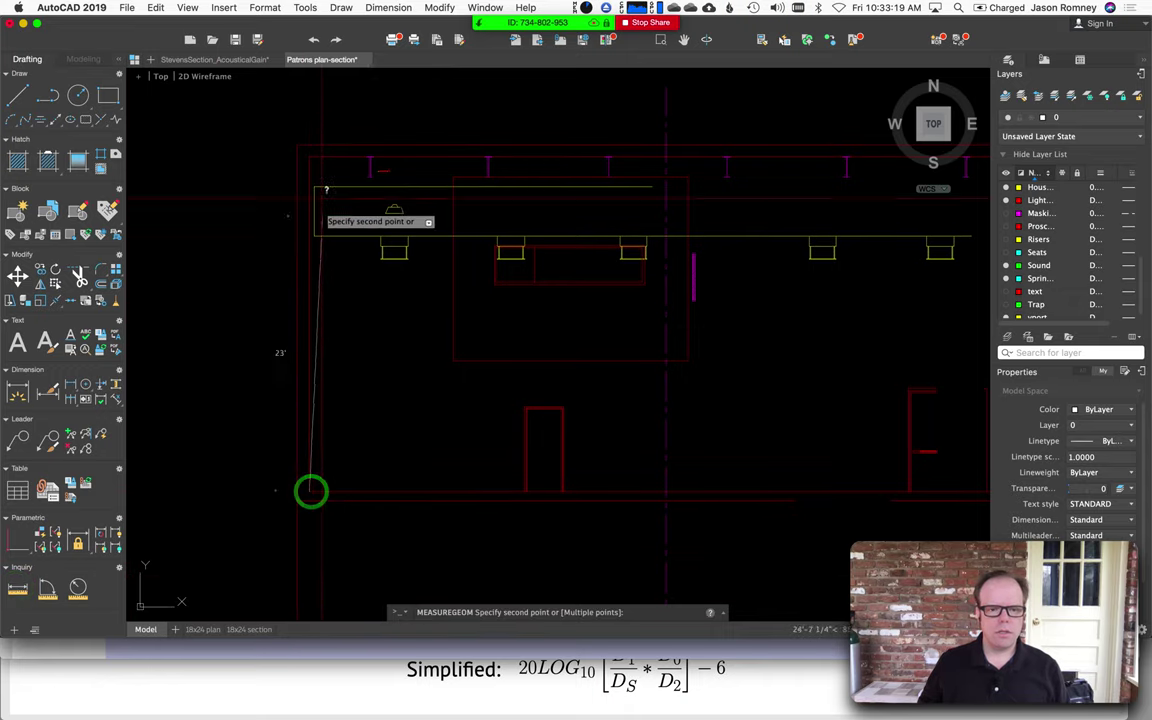
{"action": "left_click", "coordinate": [306, 157]}
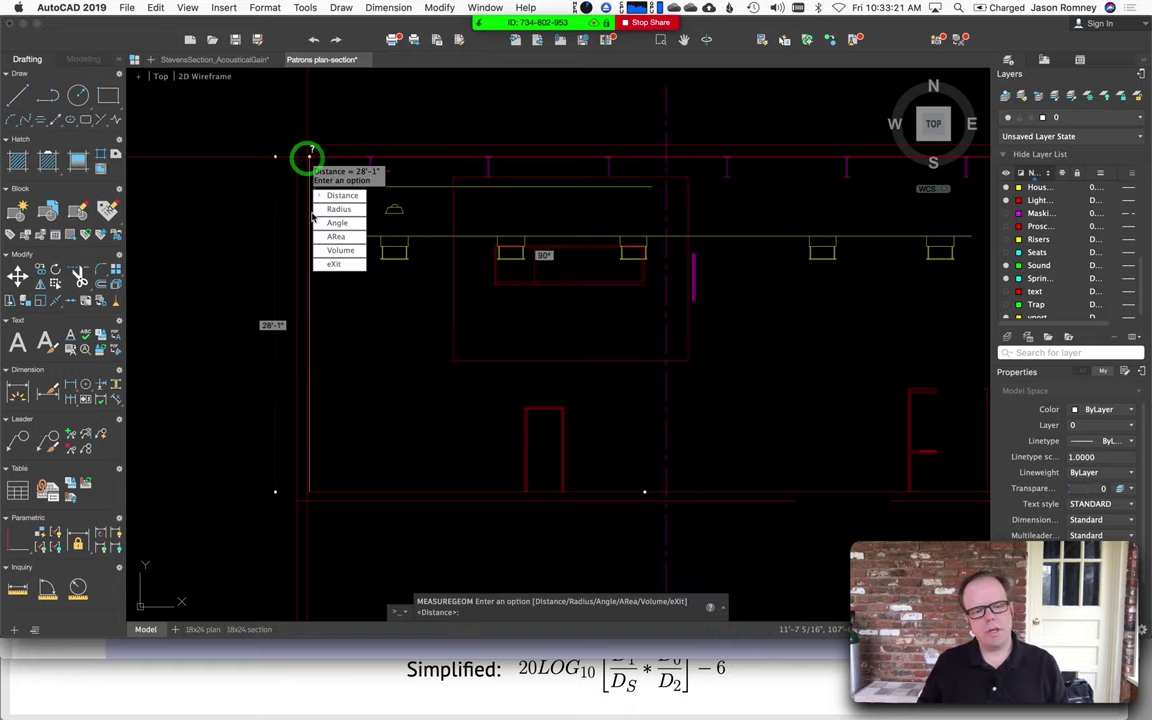
{"action": "key", "text": "Escape"}
{"action": "key", "text": "Escape"}
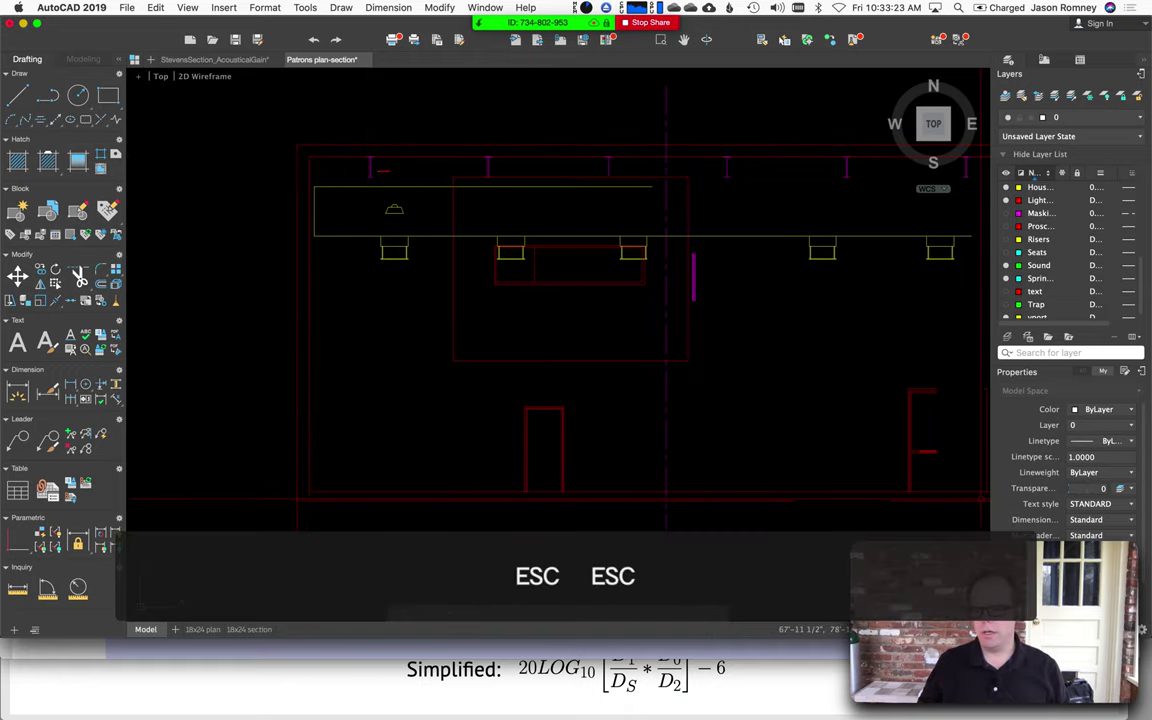
- Switch to PCalc, calculate 41 × 28 × 2 for the two short walls, and store the result in memory with the entry cleared
{"action": "key", "text": "super+Tab"}
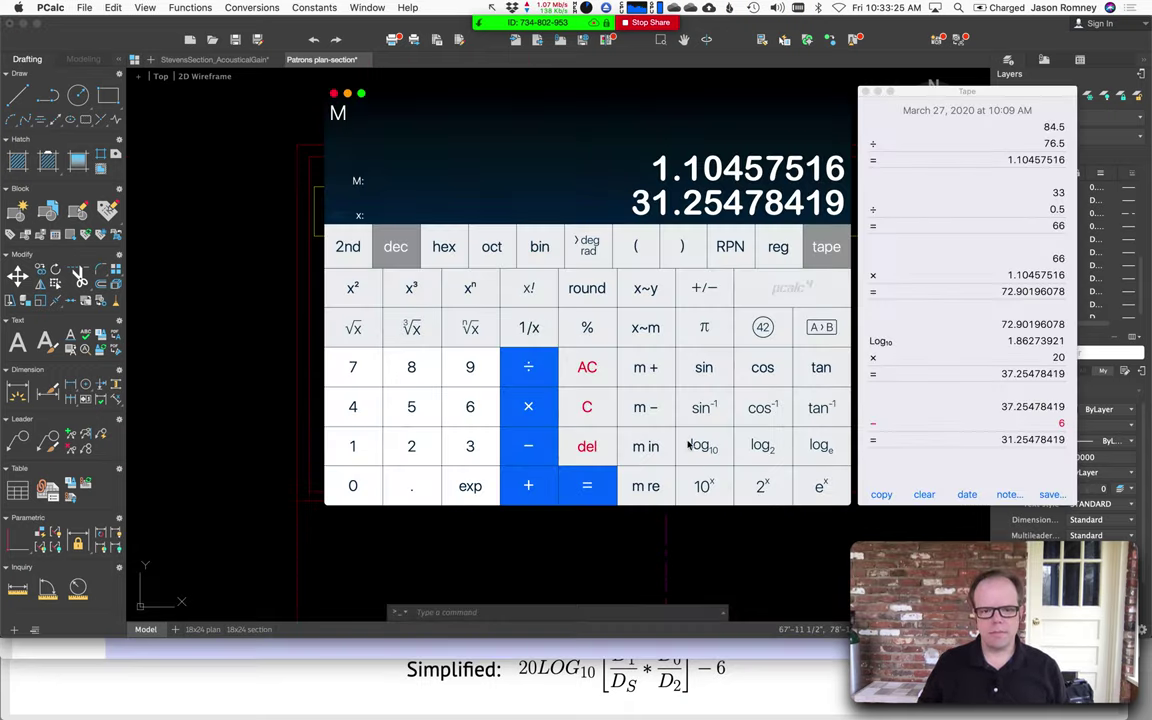
{"action": "left_click", "coordinate": [598, 373]}
{"action": "type", "text": "41"}
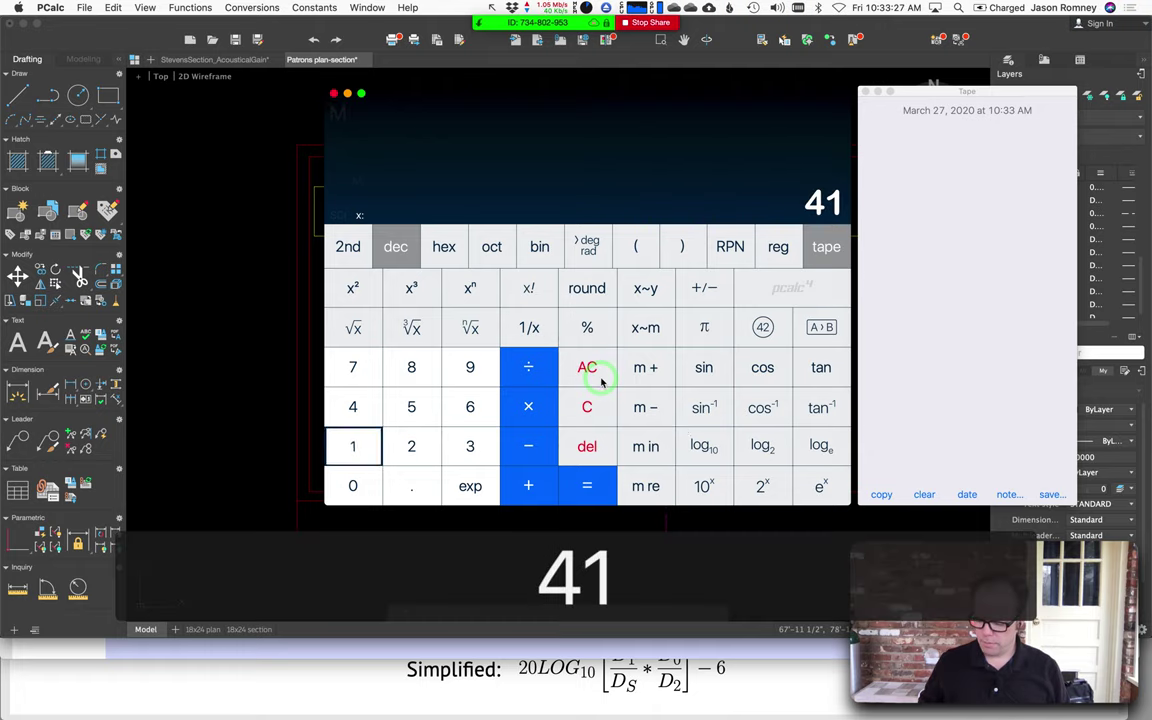
{"action": "type", "text": "*28"}
{"action": "key", "text": "Return"}
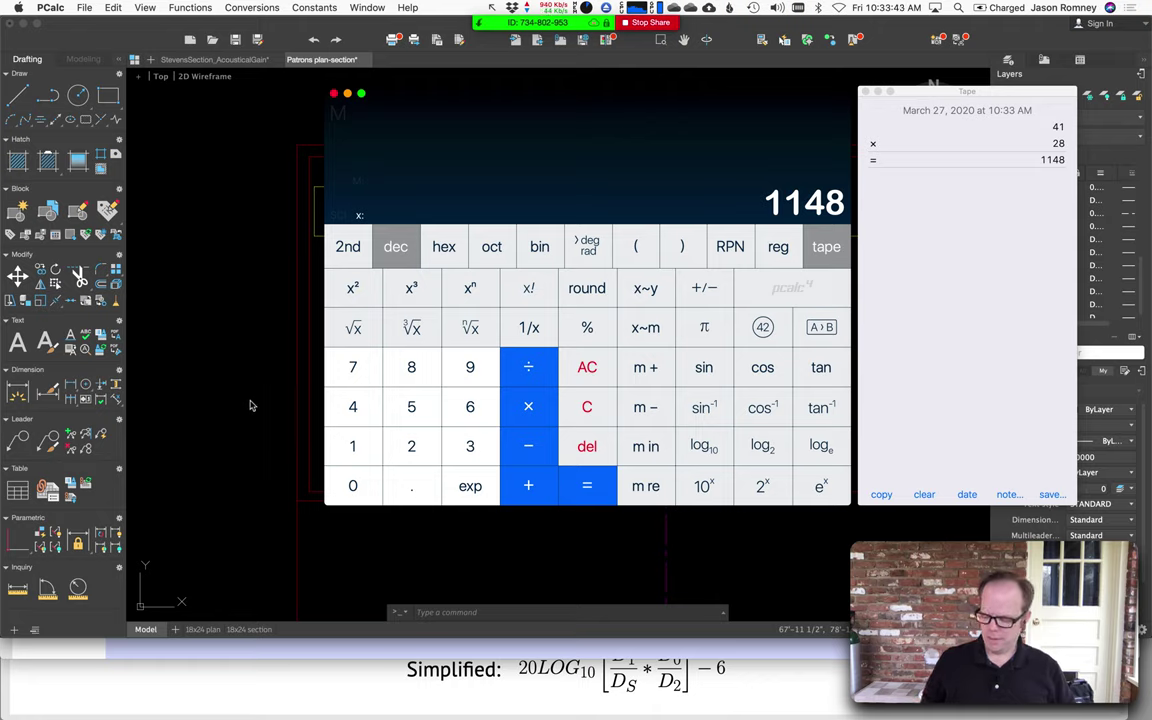
{"action": "type", "text": "*2"}
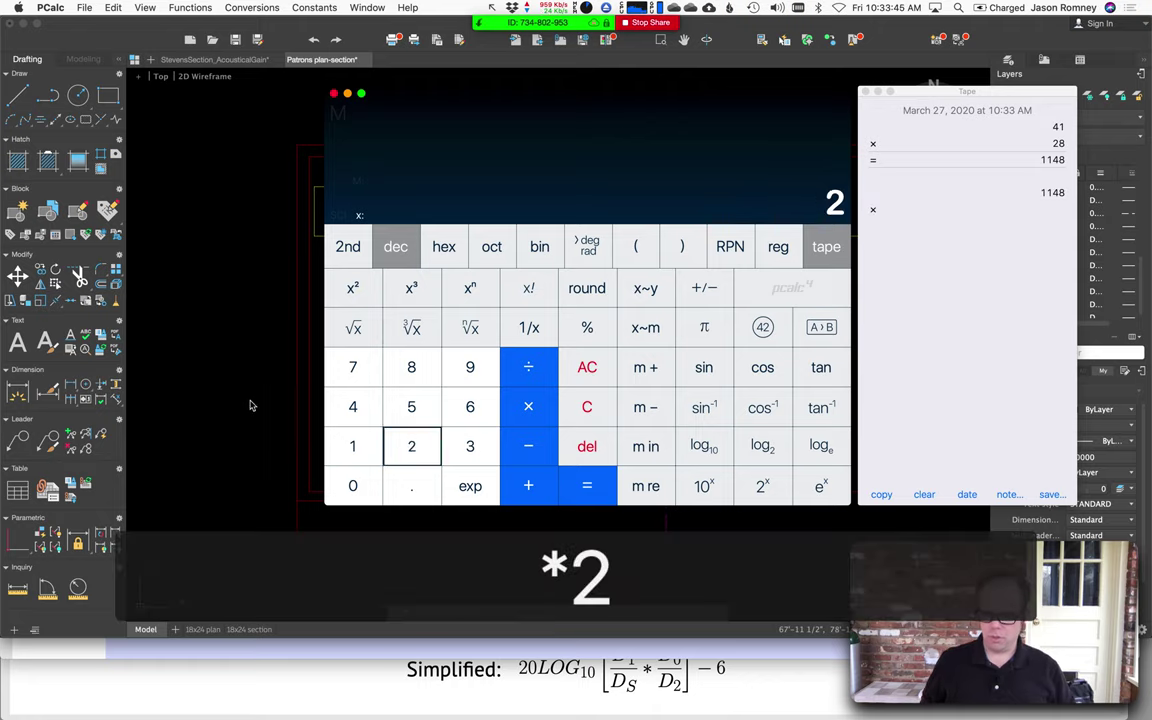
{"action": "key", "text": "Return"}
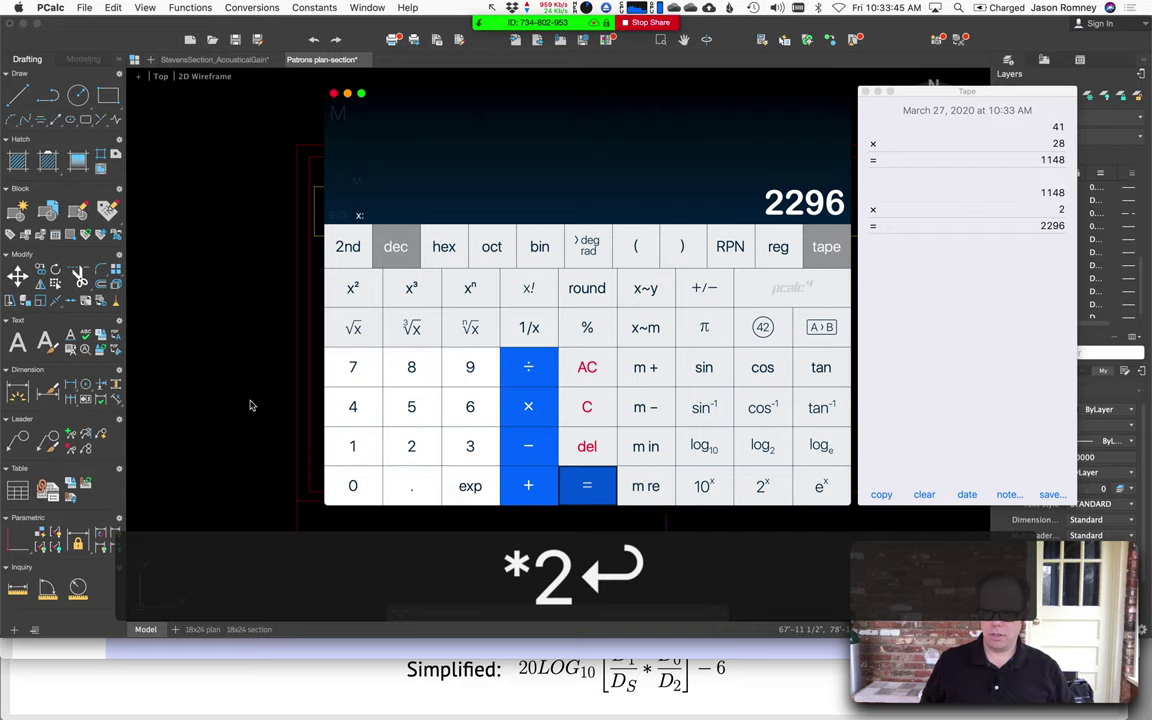
{"action": "left_click", "coordinate": [655, 367]}
{"action": "left_click", "coordinate": [587, 406]}
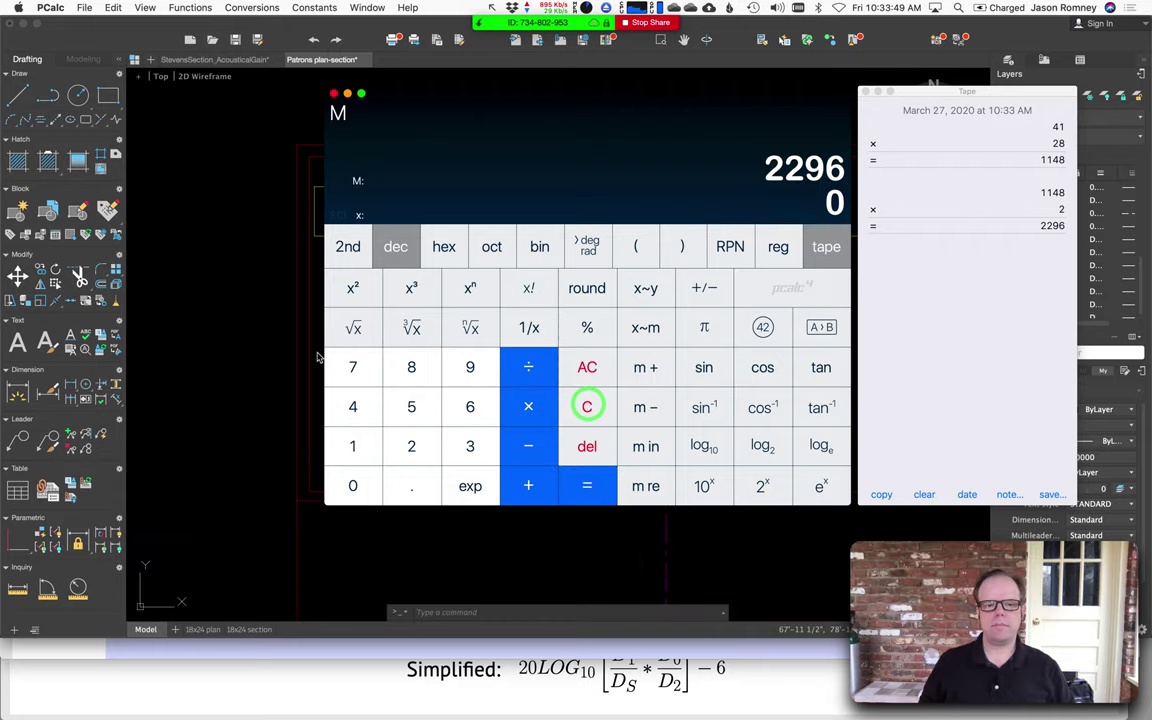
- Return to AutoCAD and measure the inside length of the plan's north wall from corner to corner
{"action": "left_click", "coordinate": [200, 332]}
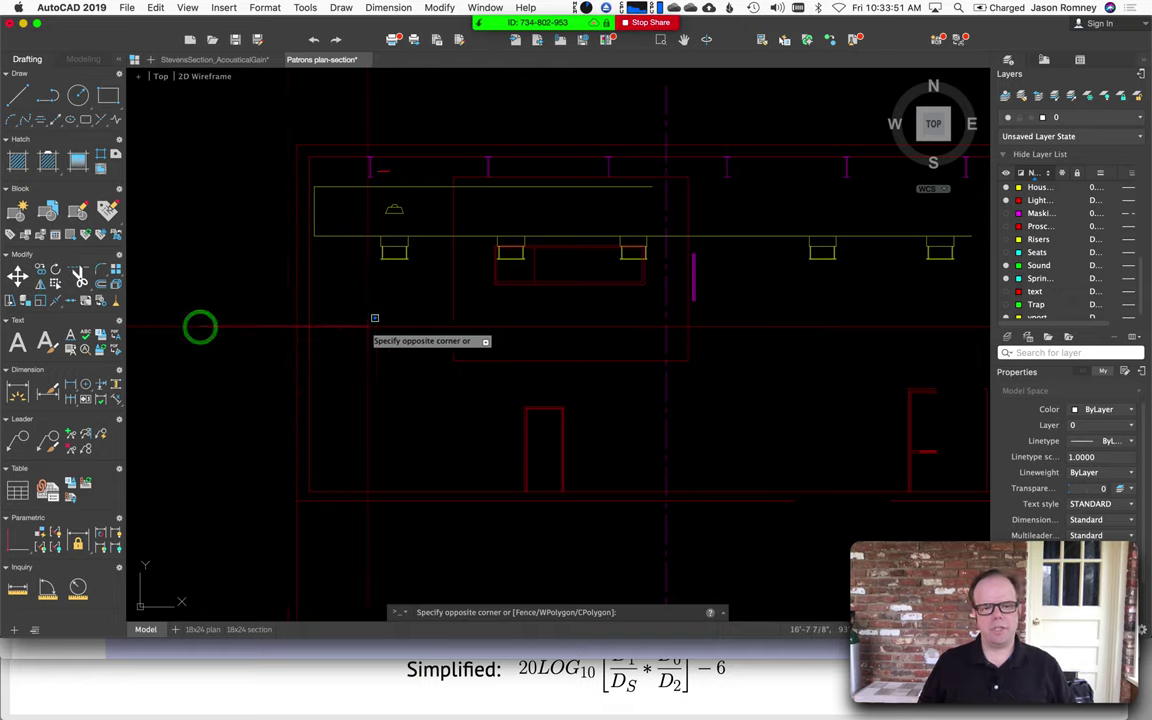
{"action": "key", "text": "Escape"}
{"action": "key", "text": "Escape"}
{"action": "scroll", "coordinate": [886, 120], "scroll_direction": "up", "scroll_amount": 5}
{"action": "scroll", "coordinate": [381, 435], "scroll_direction": "down", "scroll_amount": 5}
{"action": "scroll", "coordinate": [381, 435], "scroll_direction": "up", "scroll_amount": 4}
{"action": "scroll", "coordinate": [417, 260], "scroll_direction": "up", "scroll_amount": 5}
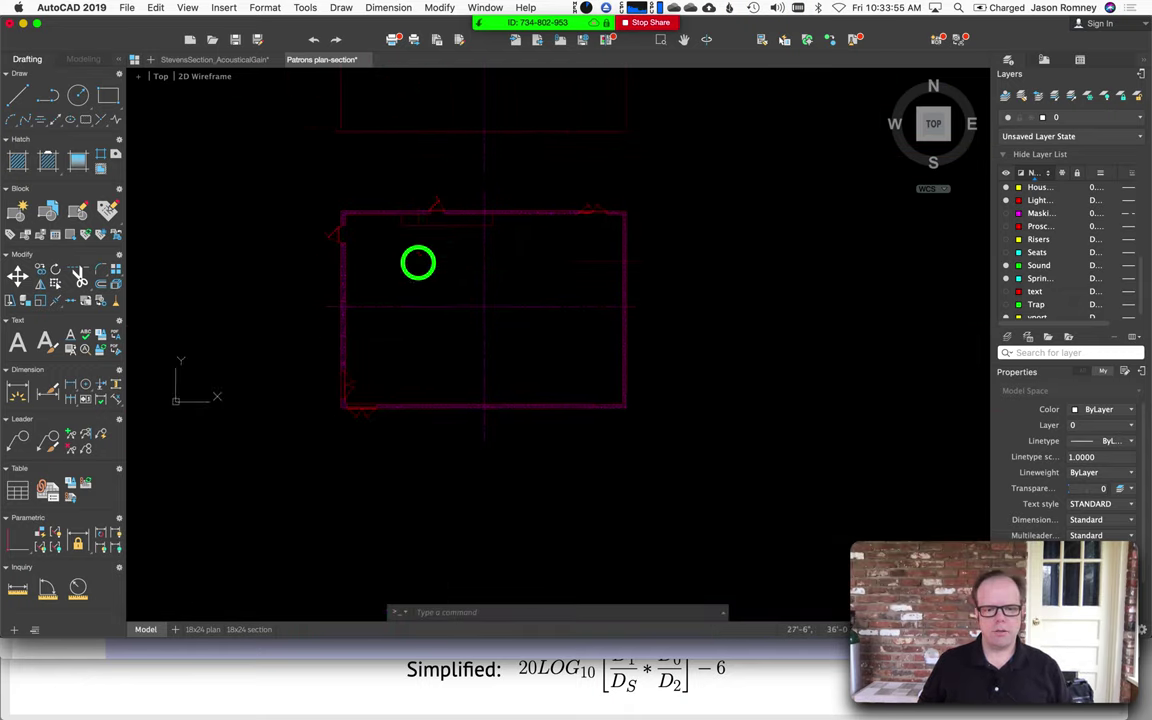
{"action": "mouse_move", "coordinate": [414, 260]}
{"action": "middle_mouse_down"}
{"action": "mouse_move", "coordinate": [404, 316]}
{"action": "mouse_move", "coordinate": [381, 348]}
{"action": "middle_mouse_up"}
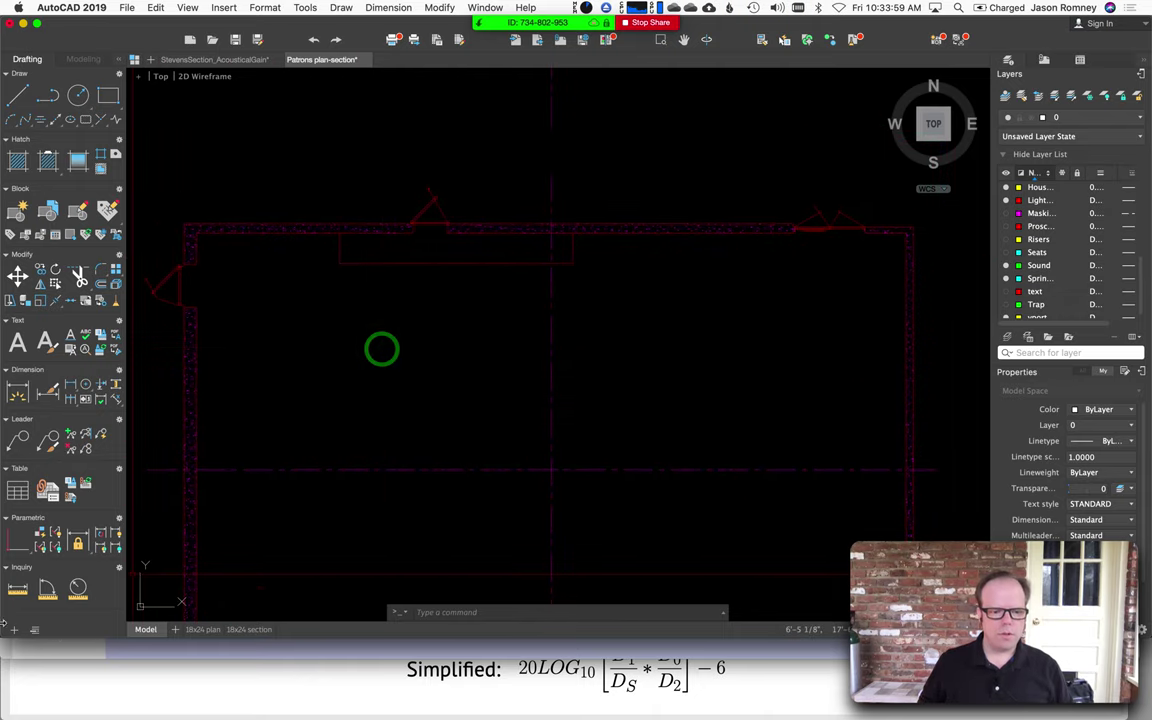
{"action": "left_click", "coordinate": [19, 593]}
{"action": "left_click", "coordinate": [195, 236]}
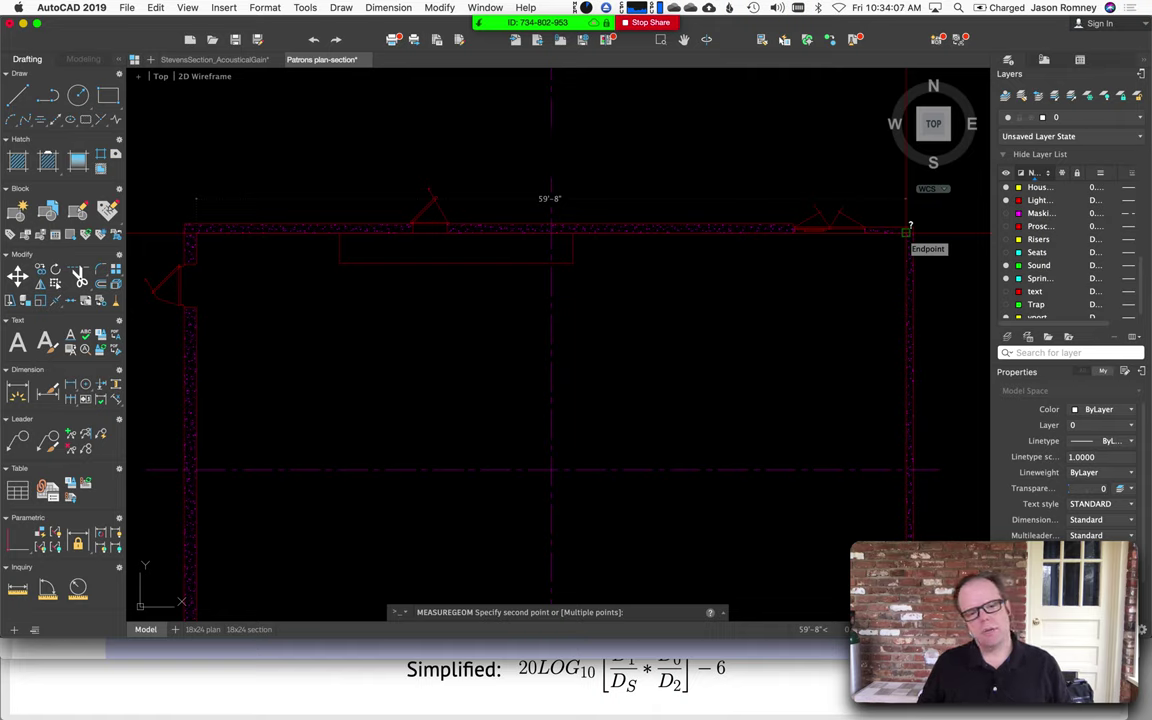
{"action": "key", "text": "Escape"}
{"action": "key", "text": "Escape"}
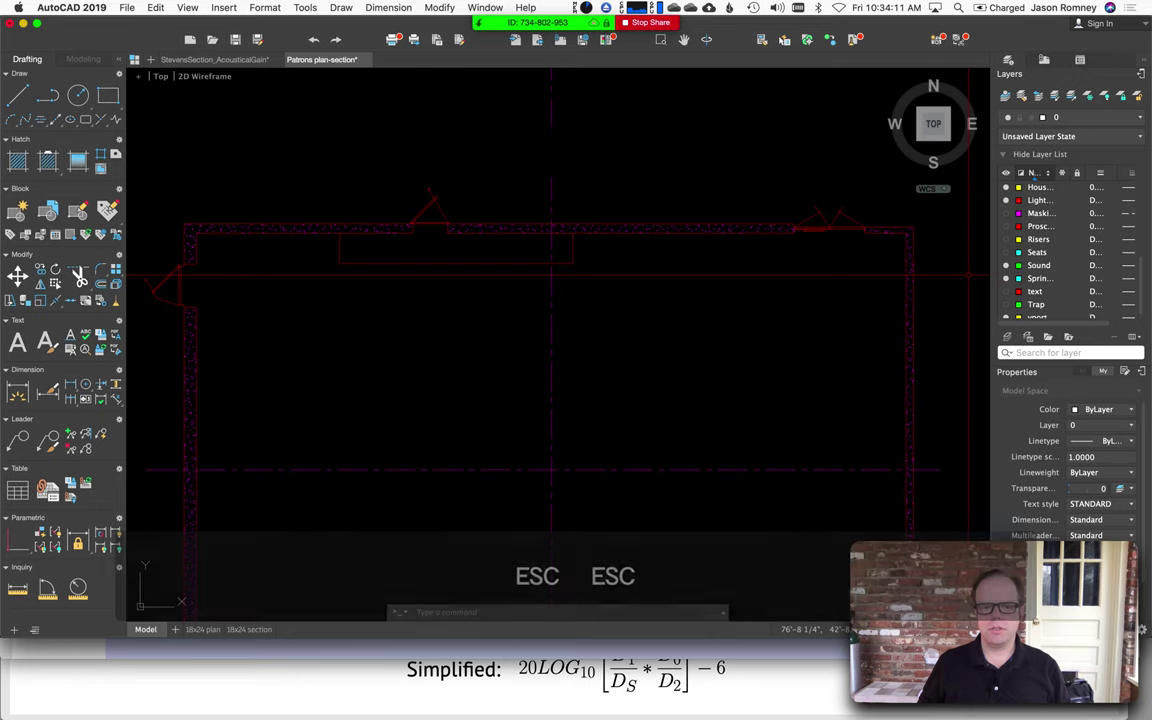
- Switch to PCalc, calculate 60 × 28 × 2 for the two long walls, and add the result to memory, clearing the entry
{"action": "key", "text": "super+Tab"}
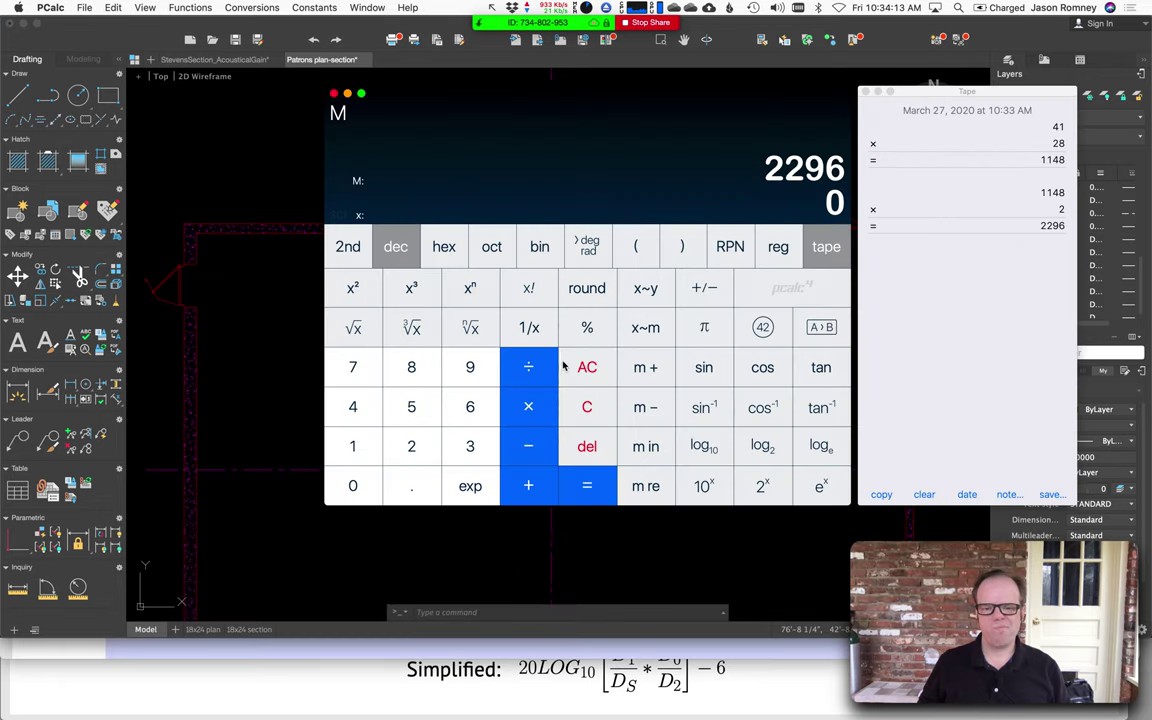
{"action": "type", "text": "60"}
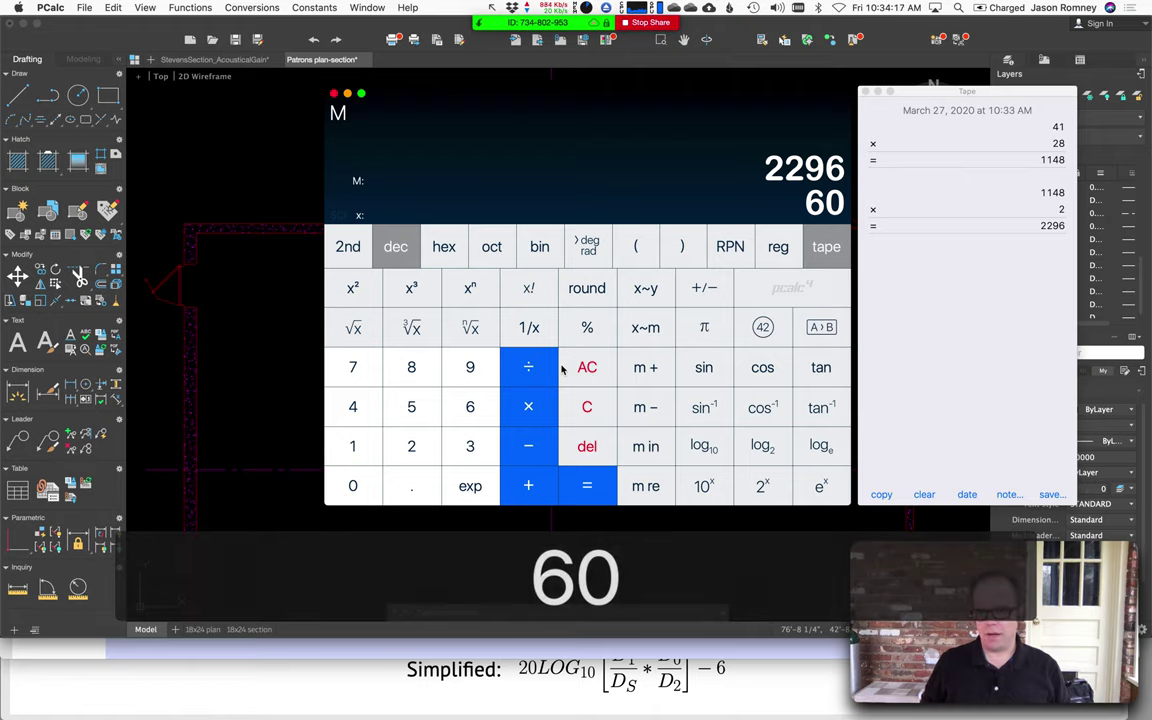
{"action": "key", "text": "asterisk"}
{"action": "type", "text": "28"}
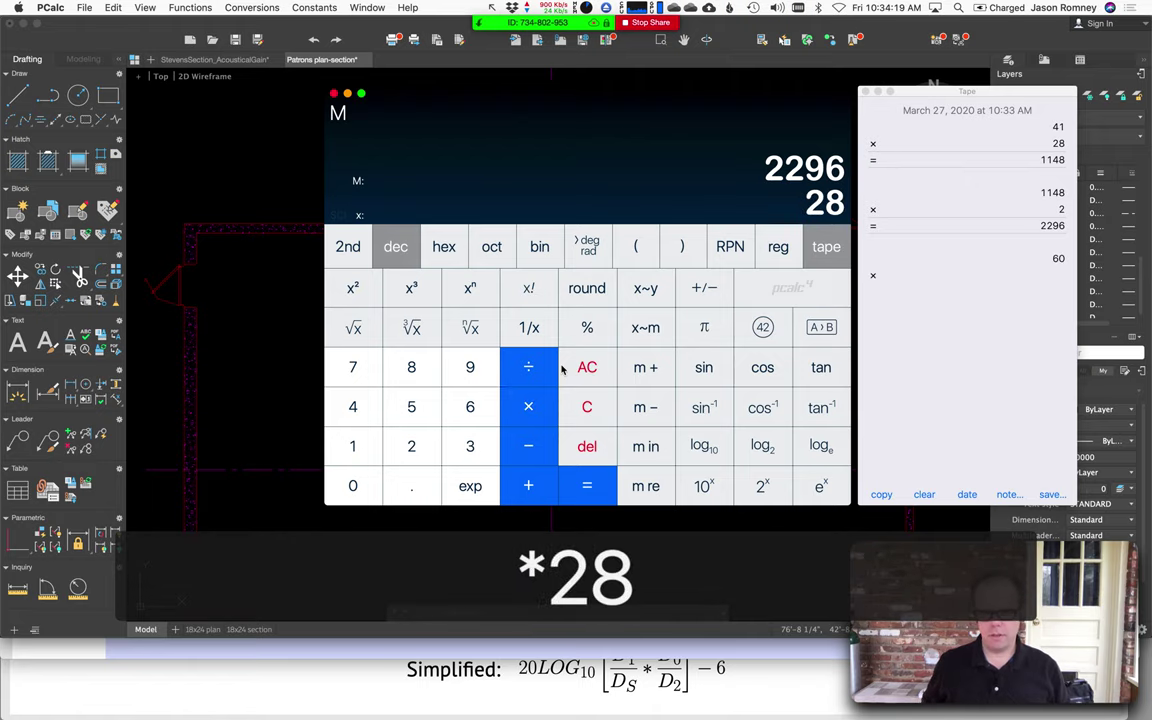
{"action": "key", "text": "Return"}
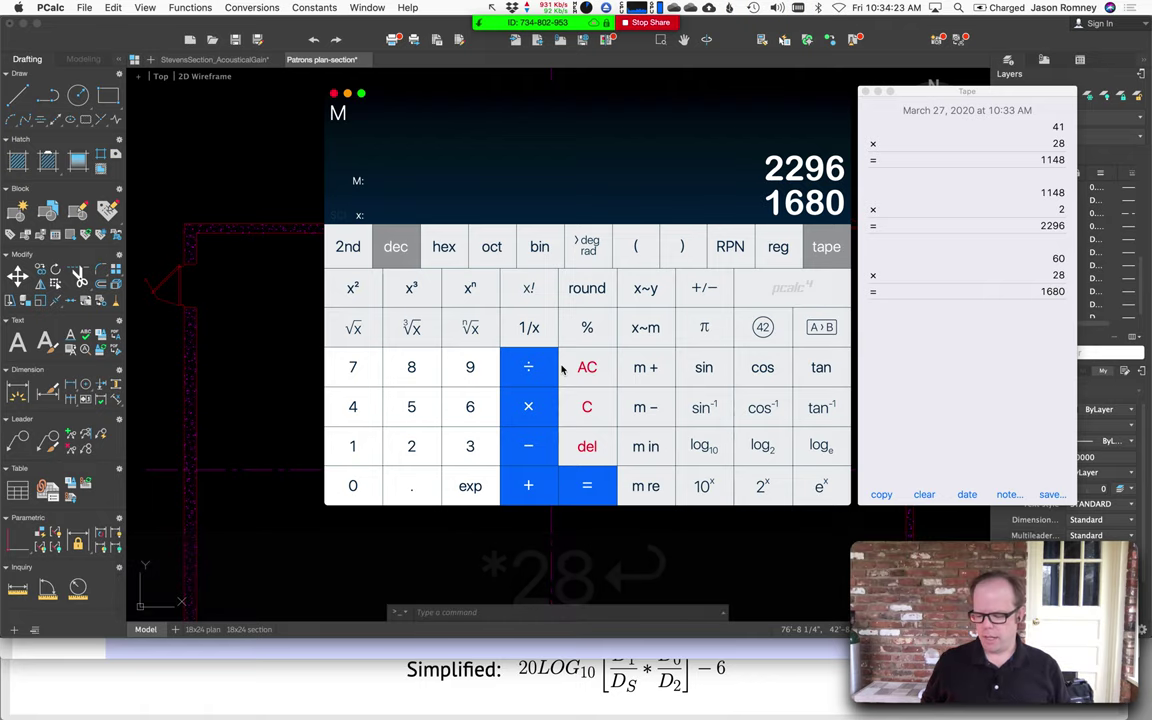
{"action": "key", "text": "asterisk"}
{"action": "type", "text": "2"}
{"action": "key", "text": "Return"}
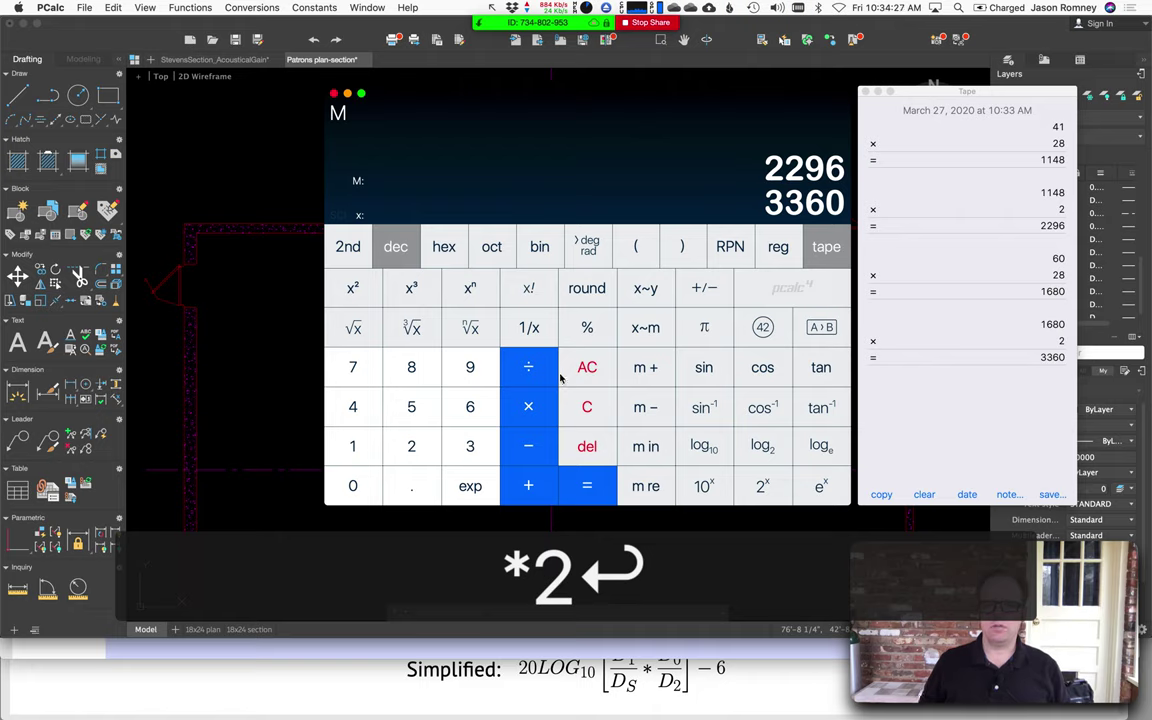
{"action": "left_click", "coordinate": [645, 368]}
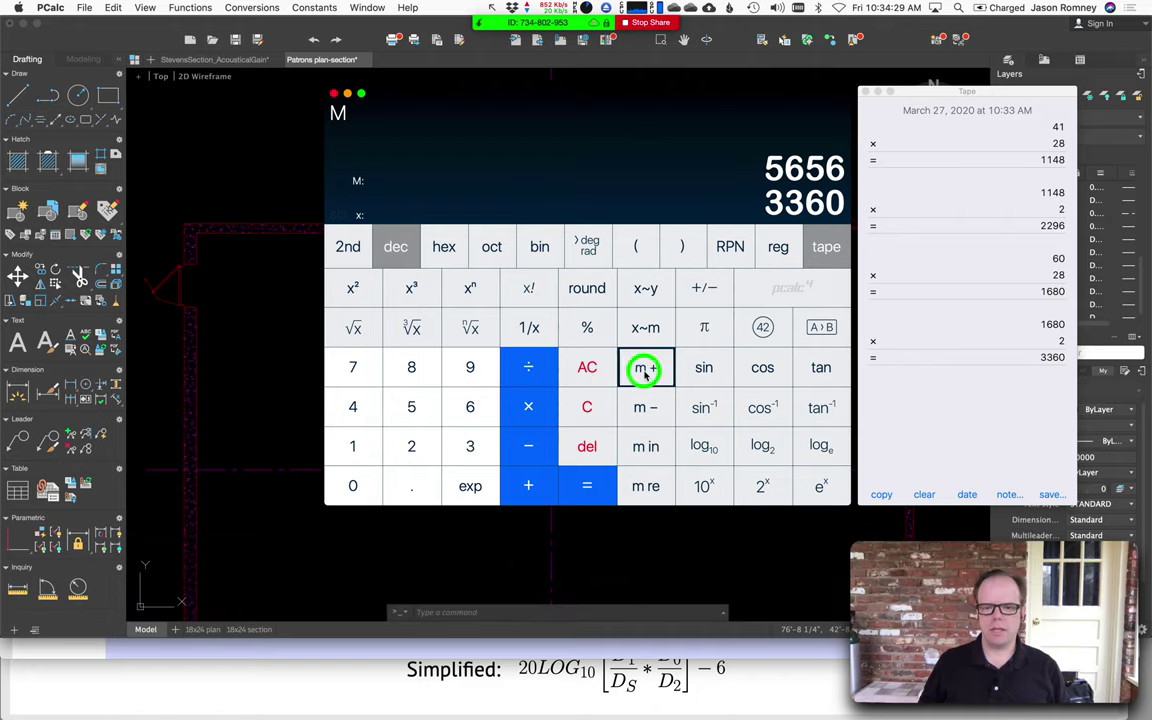
{"action": "left_click", "coordinate": [587, 405]}
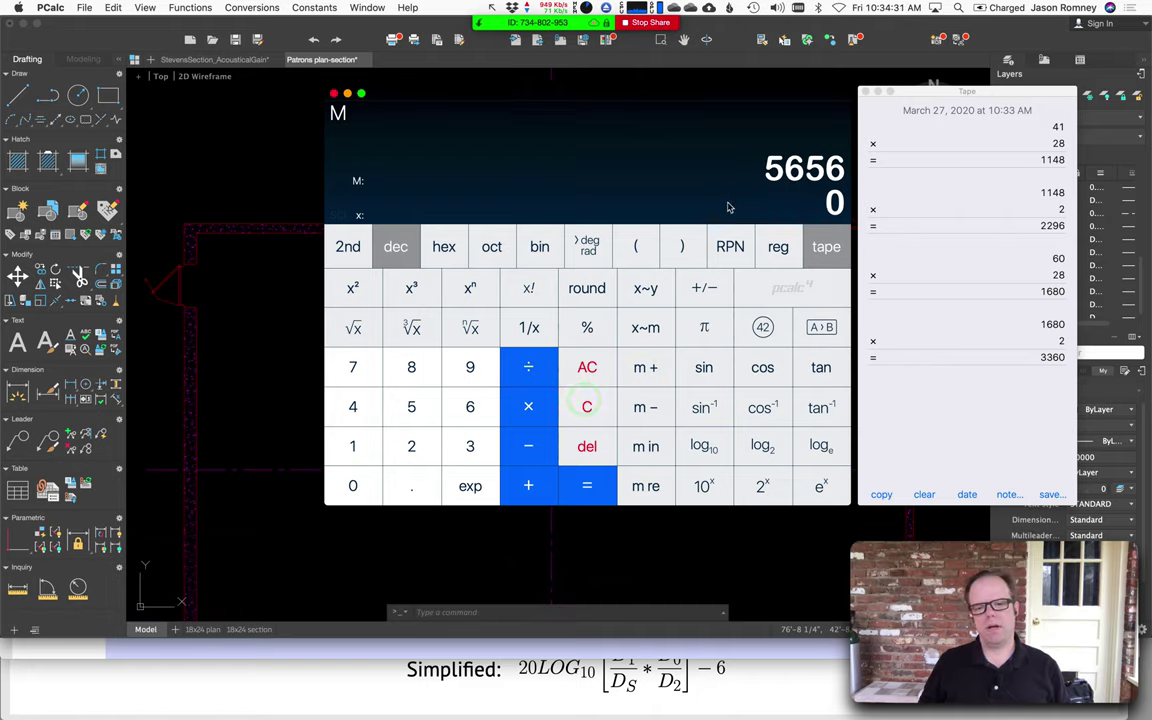
- Switch to the worksheet in Acrobat and enter "5656 sq/ft of painted brick" as the first line of question 5's answer
{"action": "key", "text": "super+Tab"}
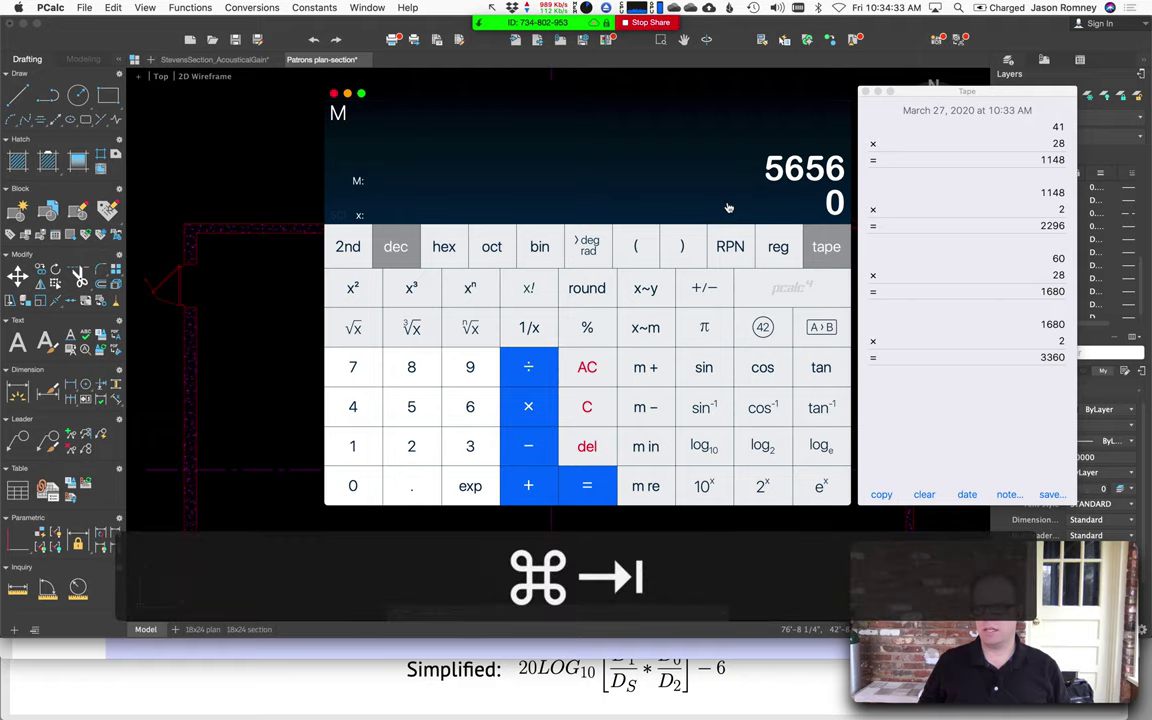
{"action": "key", "text": "super+Tab"}
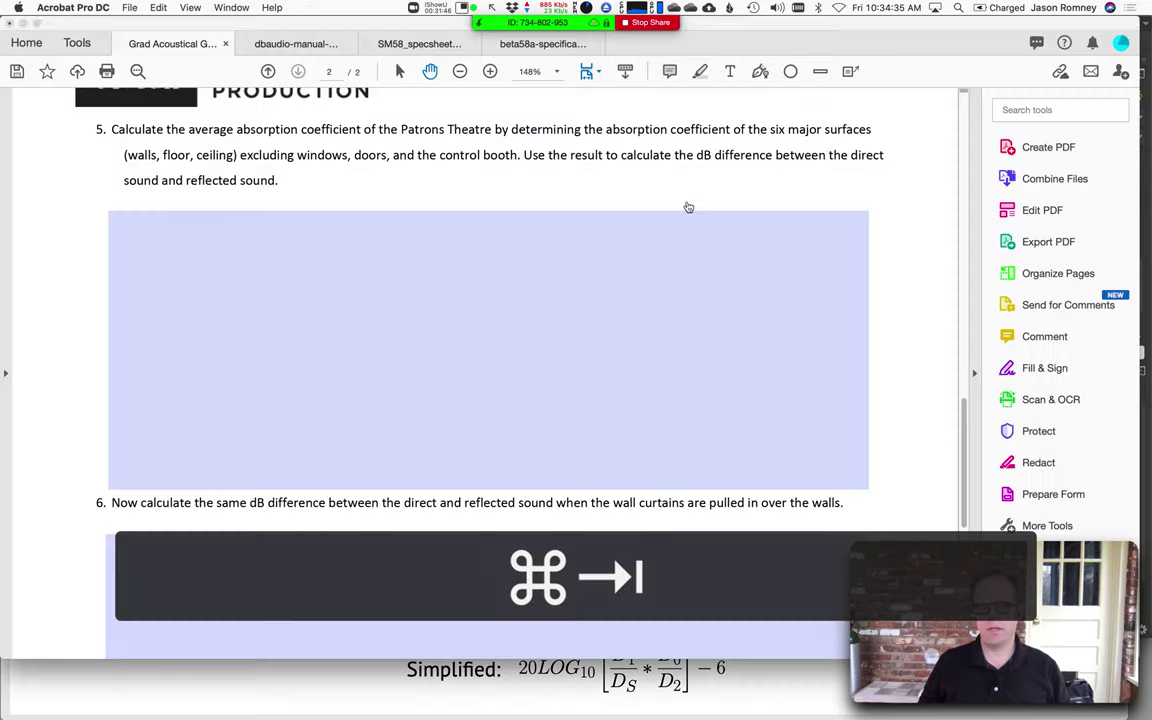
{"action": "left_click", "coordinate": [190, 270]}
{"action": "key", "text": "super+Tab"}
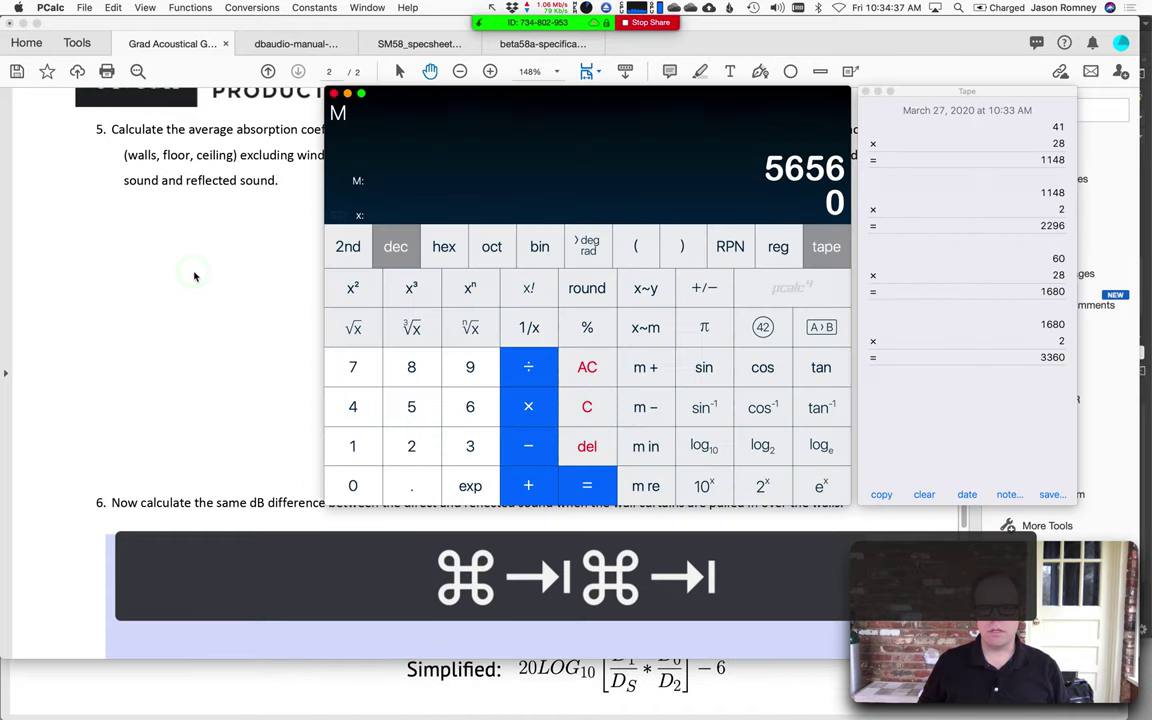
{"action": "key", "text": "super+Tab"}
{"action": "left_click", "coordinate": [195, 276]}
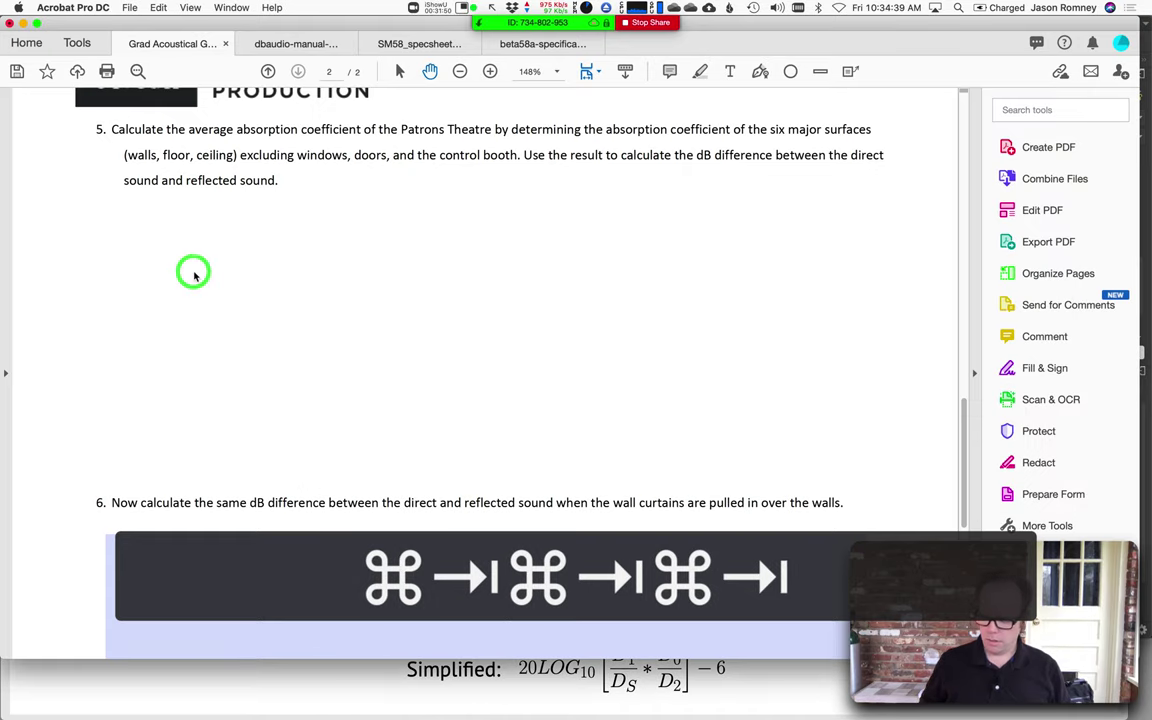
{"action": "type", "text": "5656"}
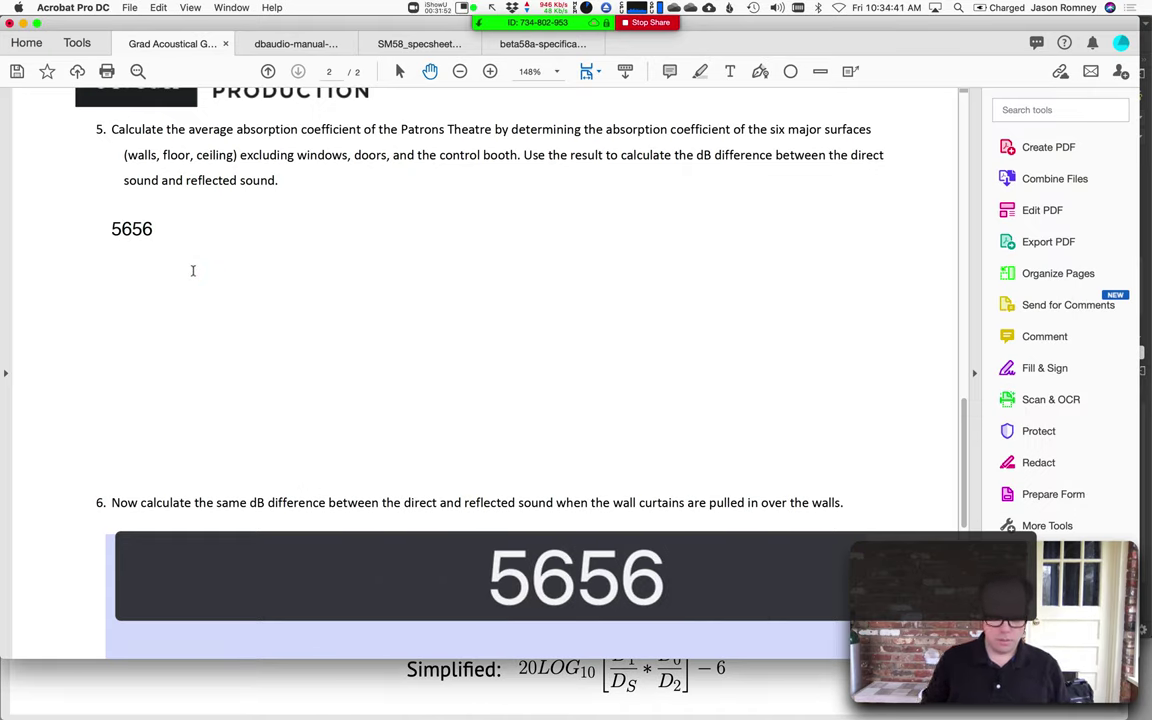
{"action": "type", "text": " sq"}
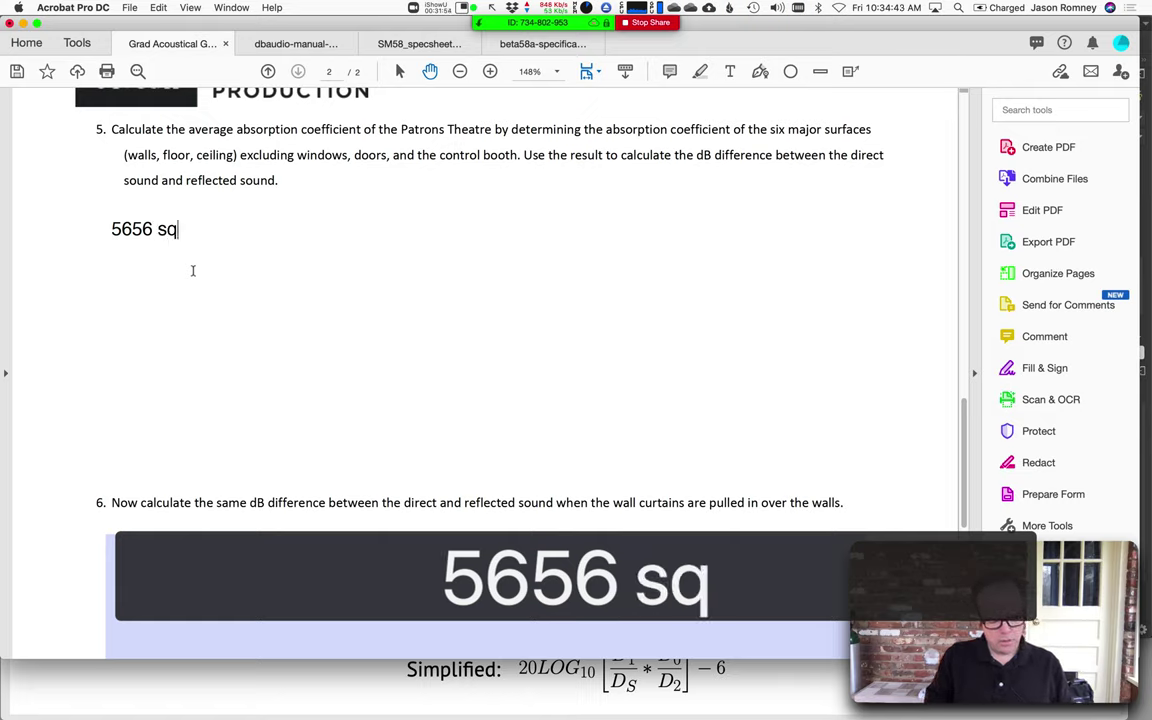
{"action": "type", "text": "/ft of"}
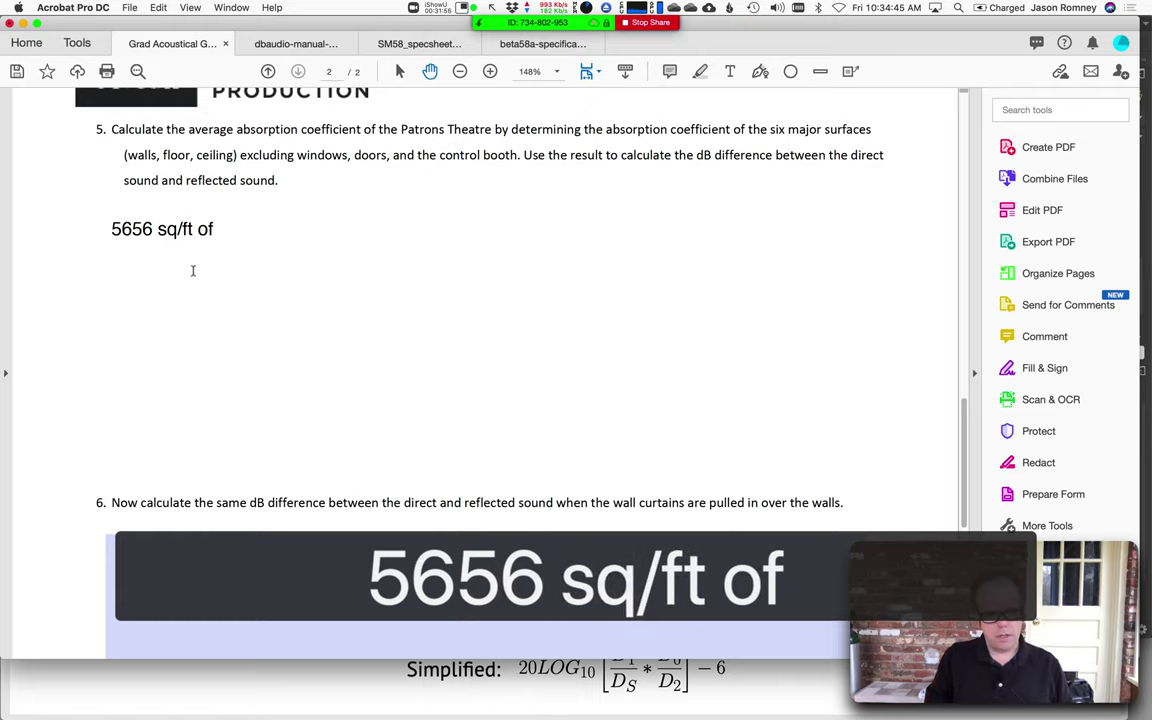
{"action": "type", "text": " painted"}
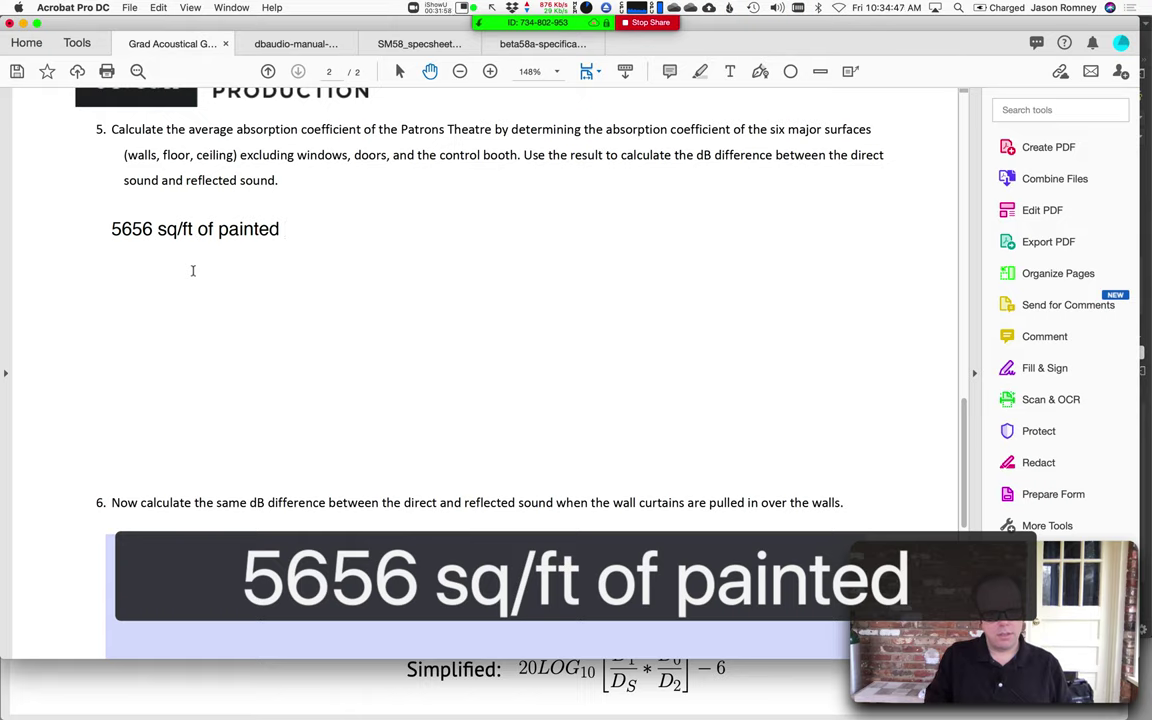
{"action": "type", "text": " brick"}
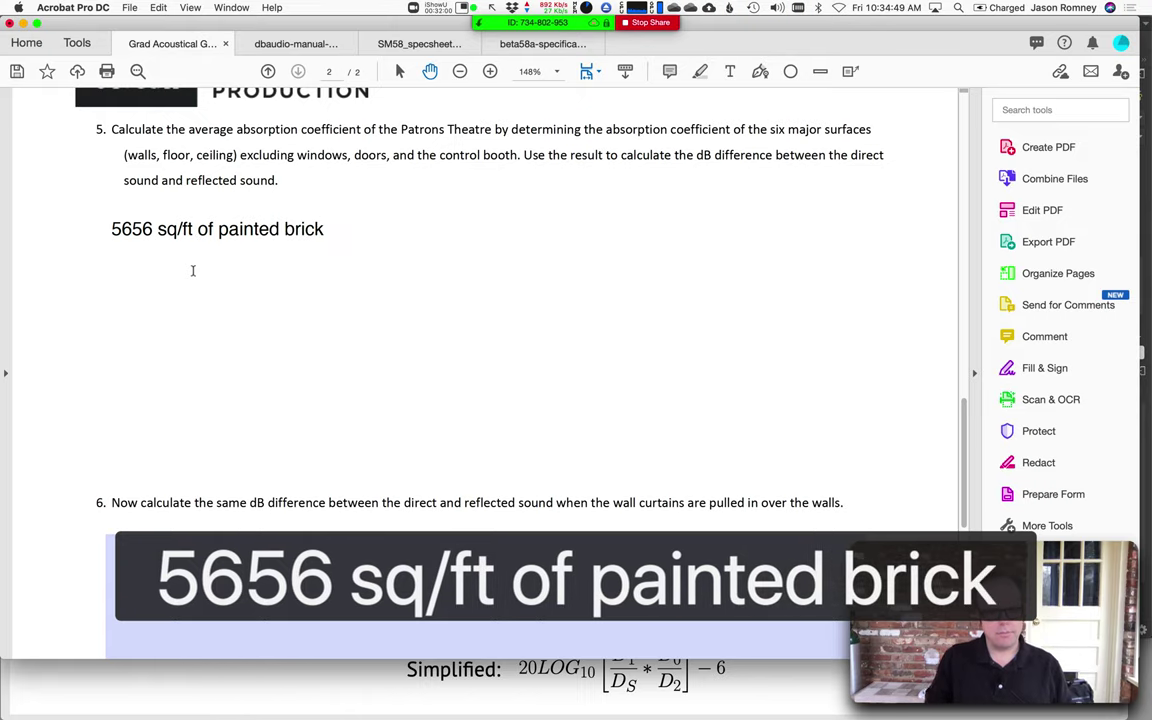
{"action": "key", "text": "Return"}
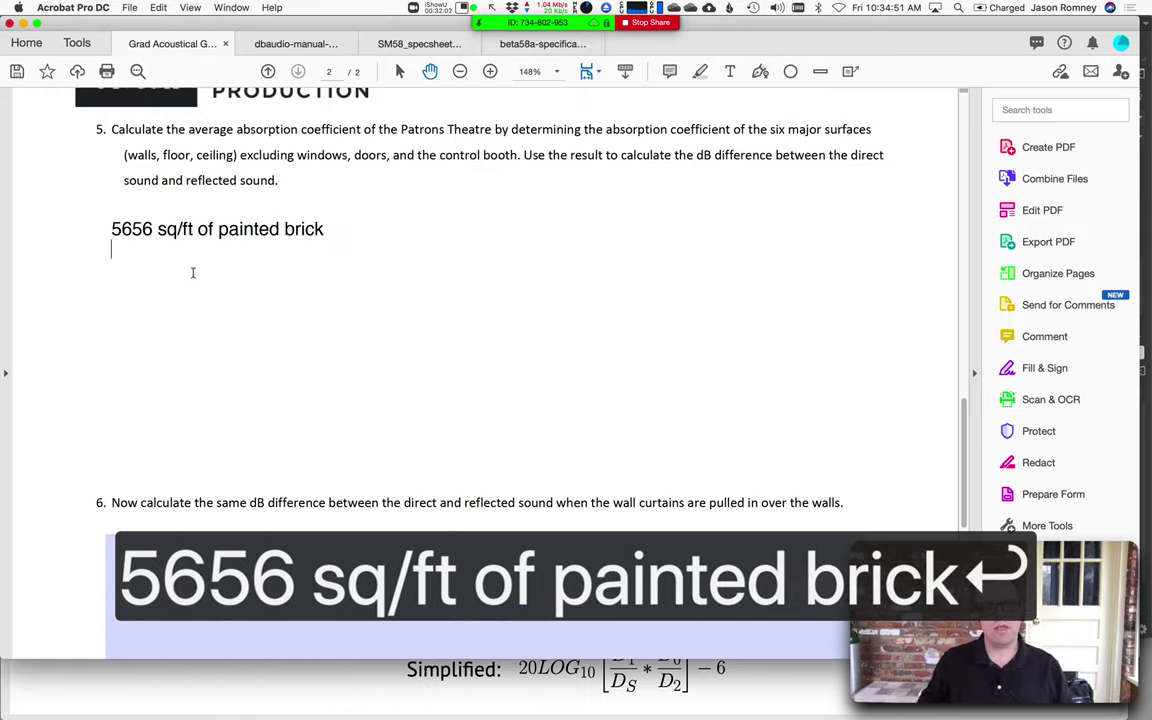
- Review the whole floor plan in AutoCAD, and calculate the floor area as 60 × 41 in PCalc
{"action": "key", "text": "super+Tab"}
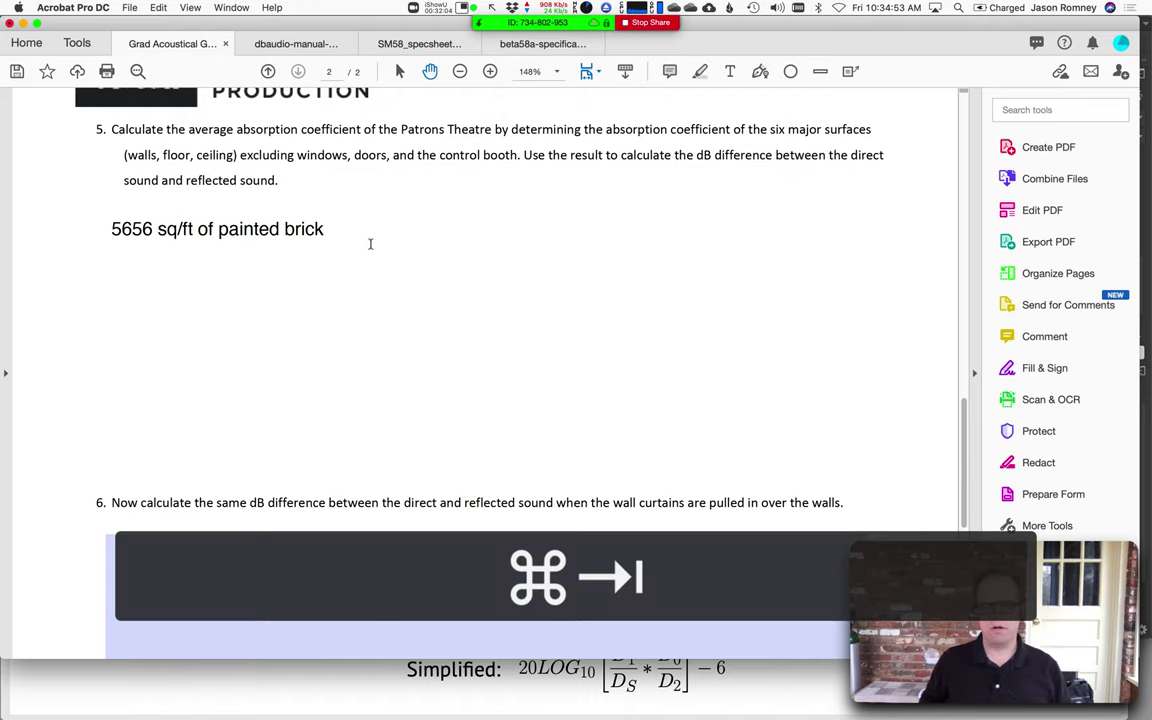
{"action": "key", "text": "super+Tab"}
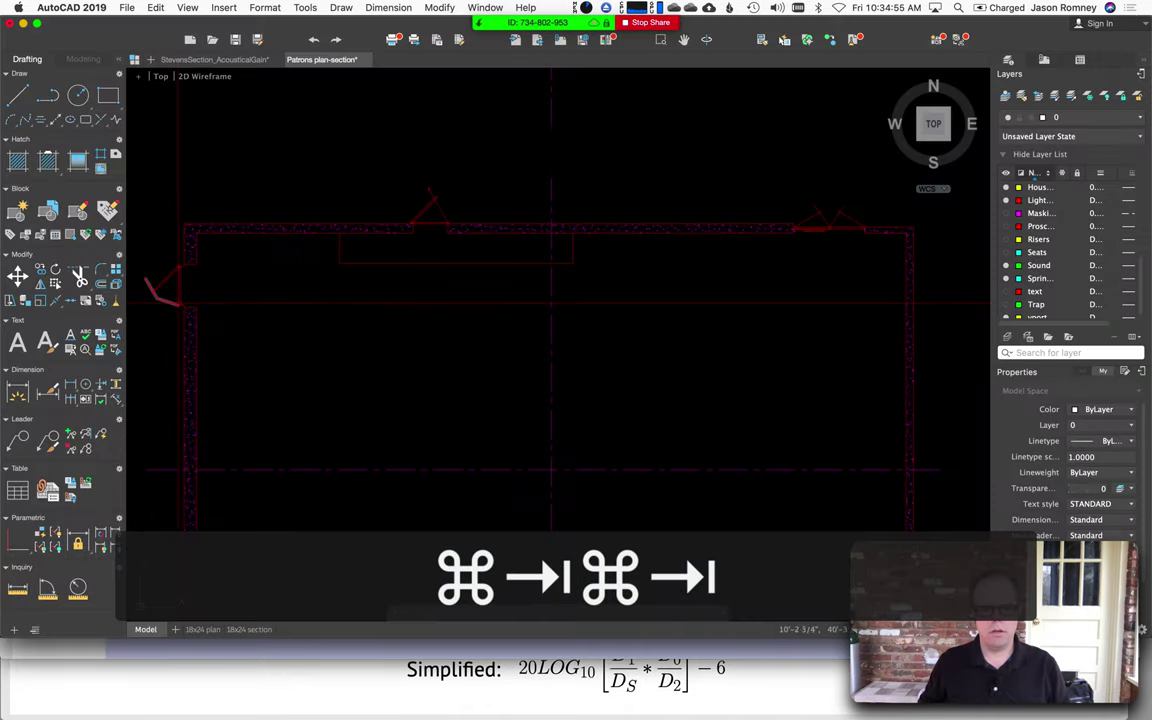
{"action": "key", "text": "Escape"}
{"action": "scroll", "coordinate": [332, 342], "scroll_direction": "down", "scroll_amount": 3}
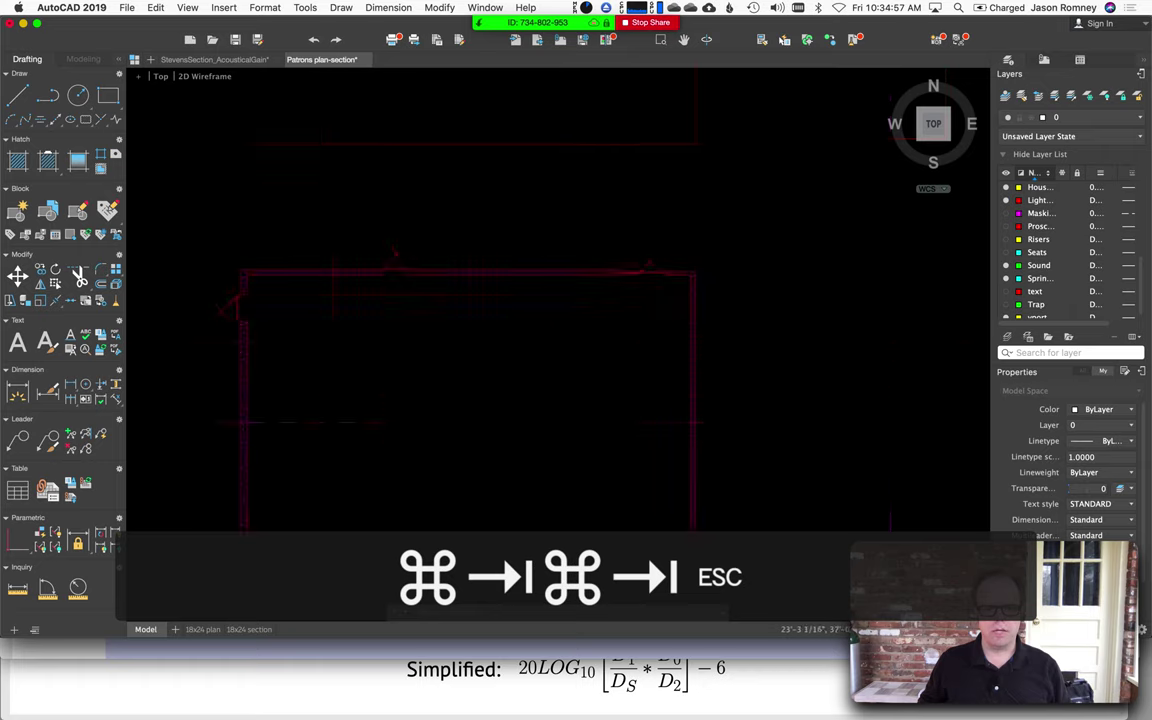
{"action": "middle_click_drag", "start_coordinate": [332, 342], "coordinate": [345, 247]}
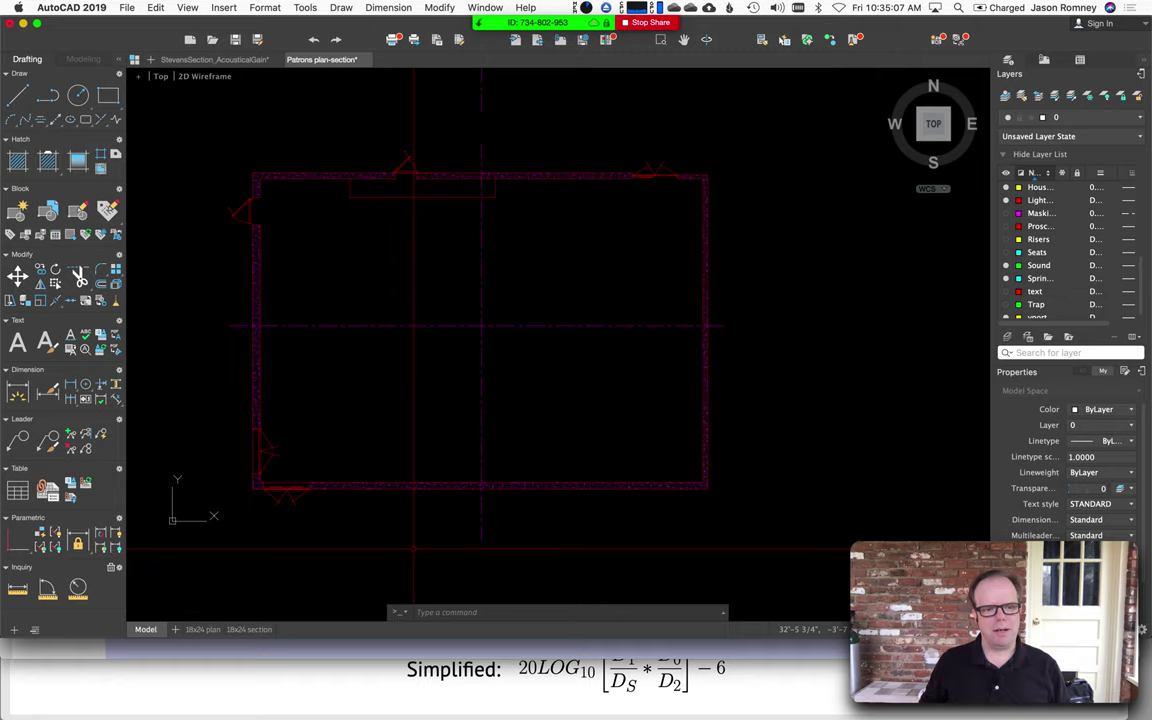
{"action": "key", "text": "super+Tab"}
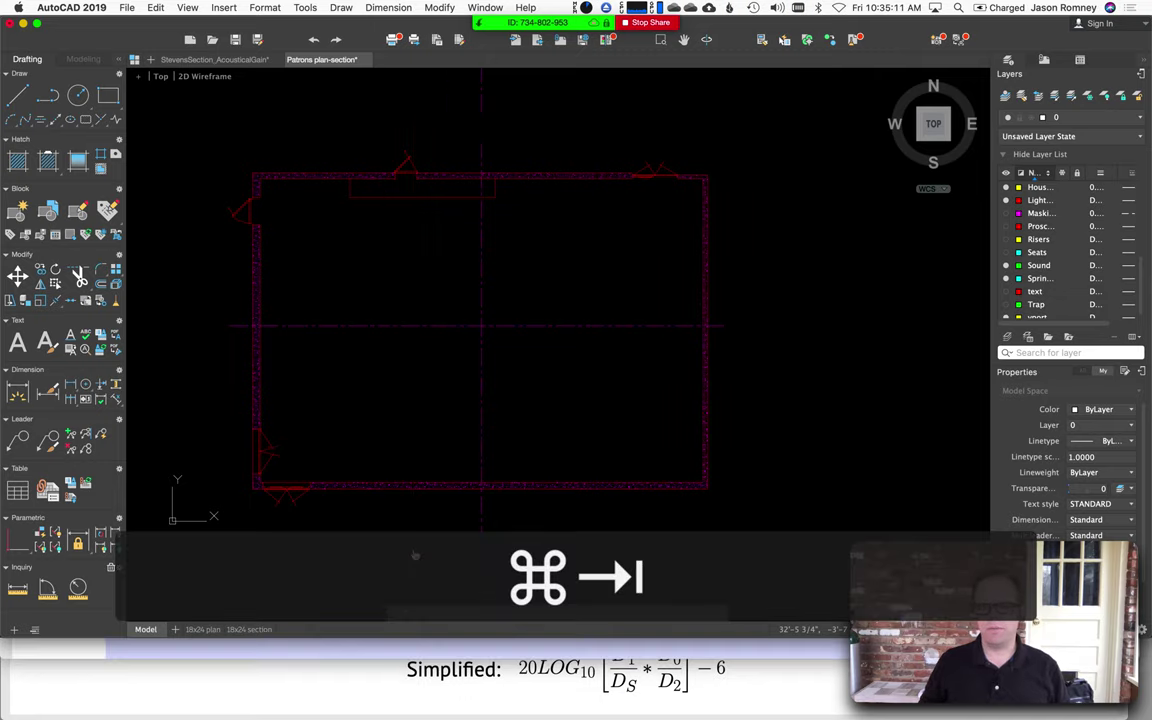
{"action": "key", "text": "super+Tab"}
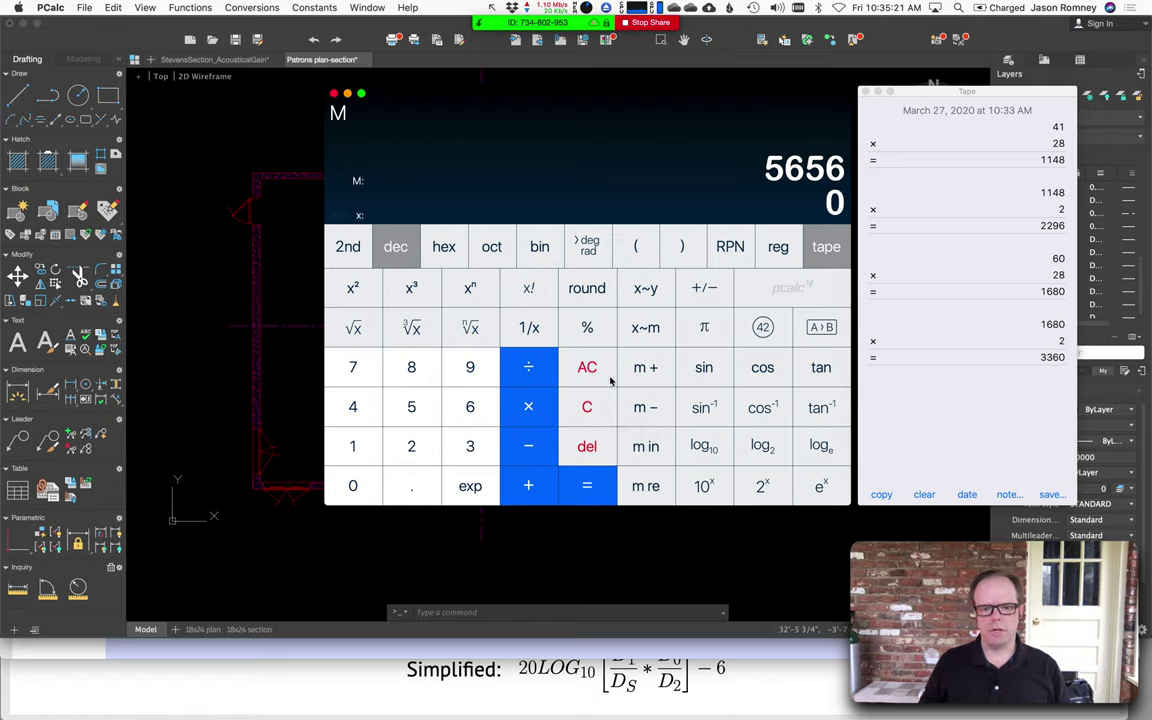
{"action": "type", "text": "60*4"}
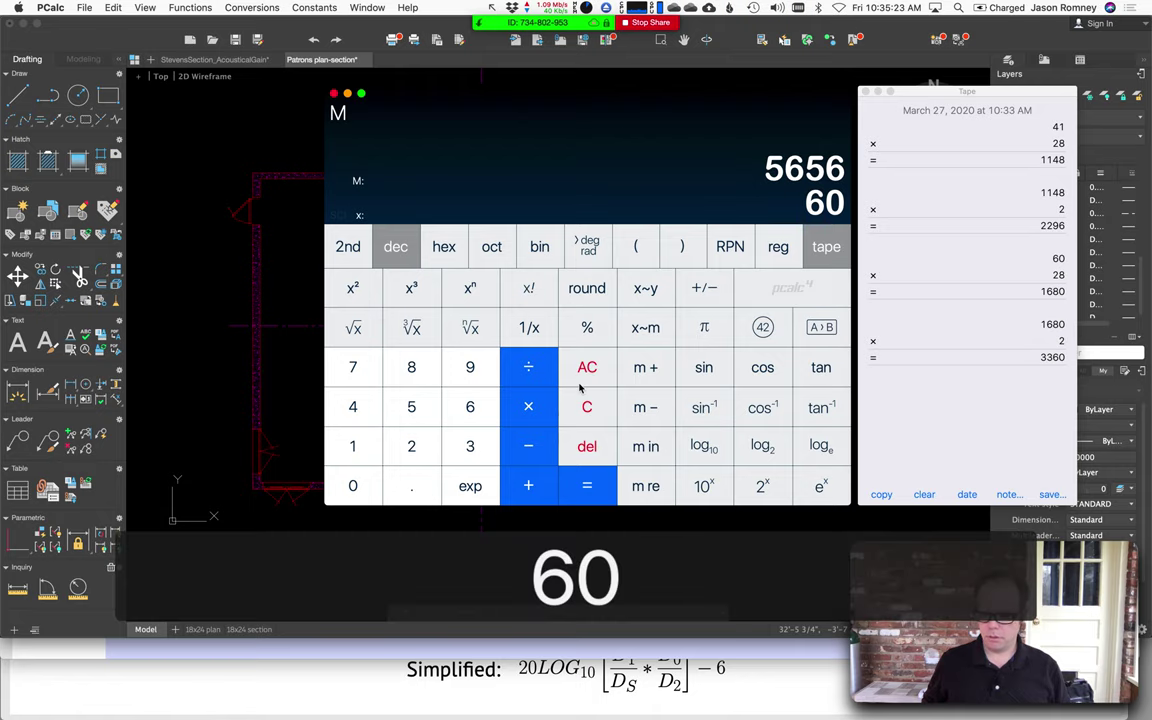
{"action": "type", "text": "1"}
{"action": "key", "text": "Return"}
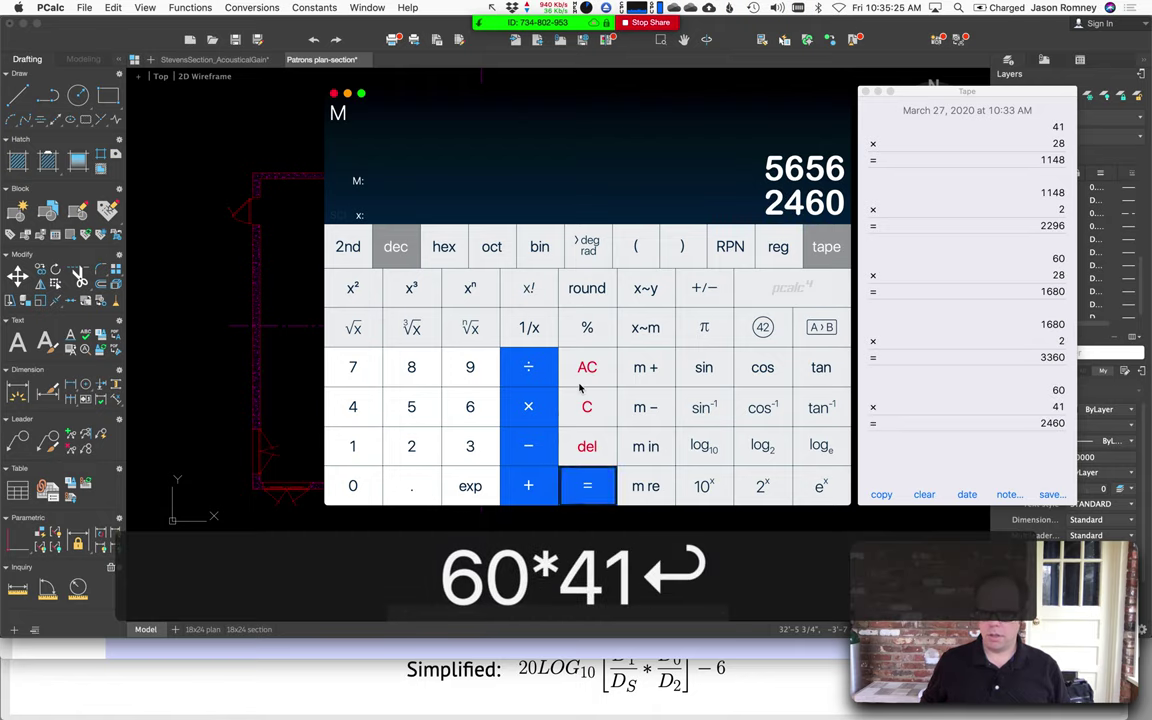
- Return to the Acrobat worksheet and add the line "2460 sq/ft of wood floor" below the painted brick line
{"action": "key", "text": "super+Tab"}
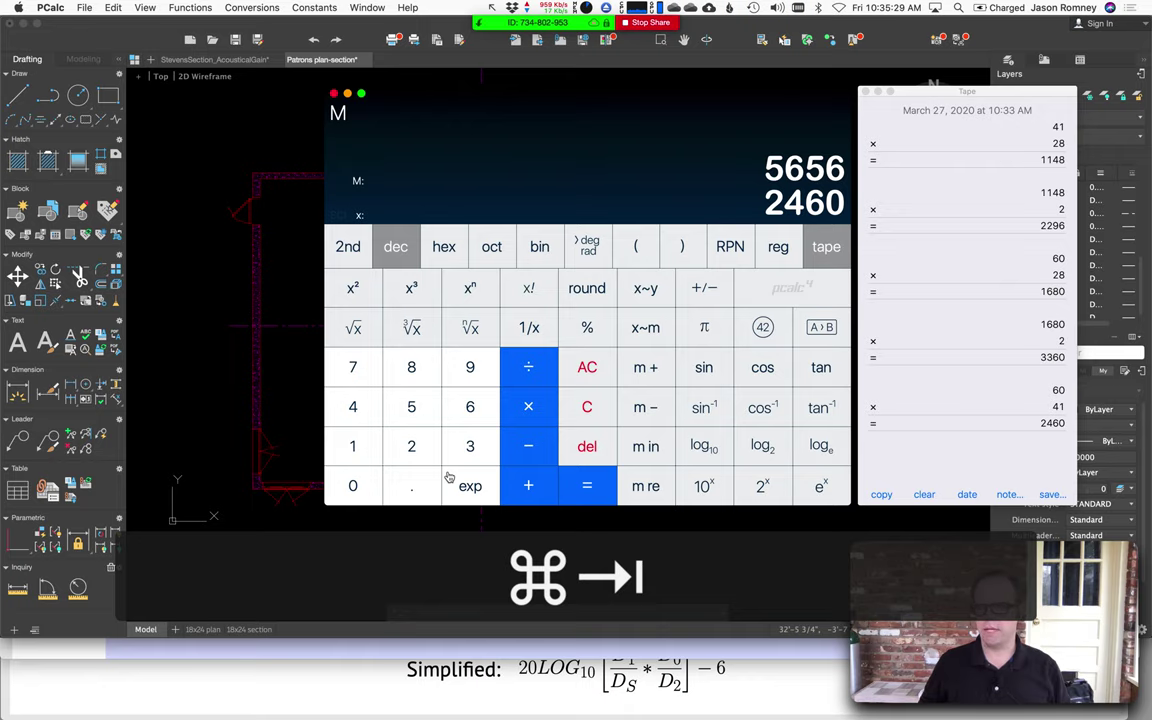
{"action": "key", "text": "super+Tab"}
{"action": "key", "text": "super+Tab"}
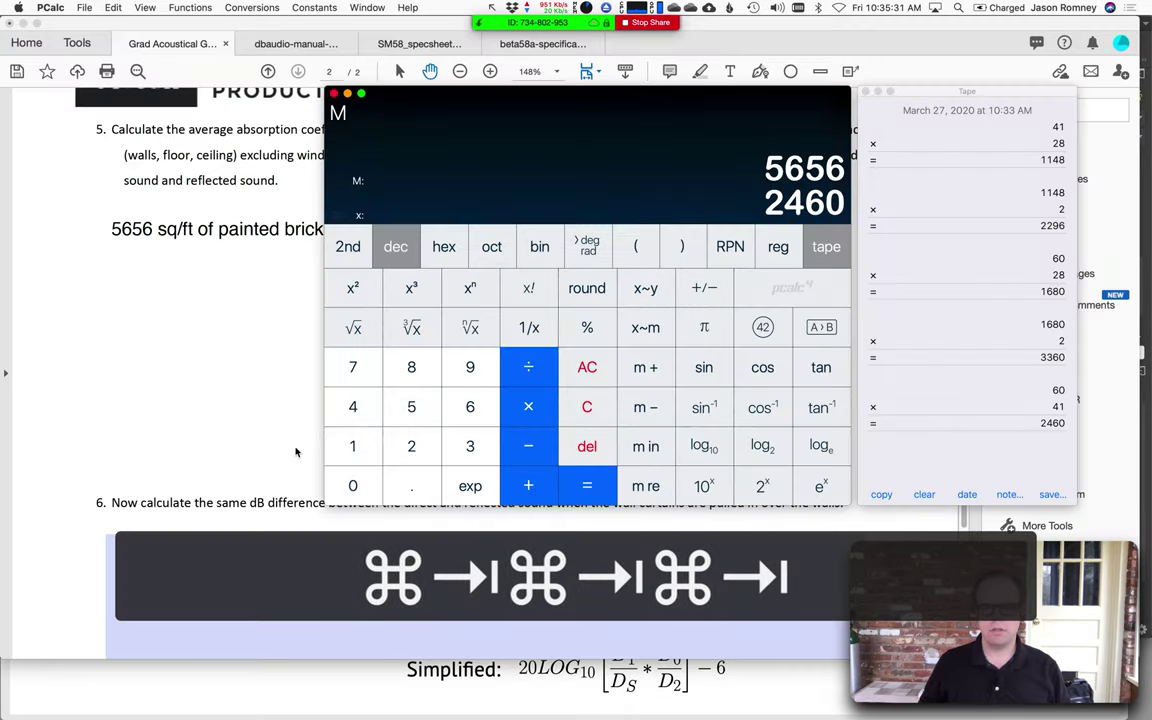
{"action": "left_click", "coordinate": [164, 312]}
{"action": "key", "text": "Return"}
{"action": "type", "text": "2460 s"}
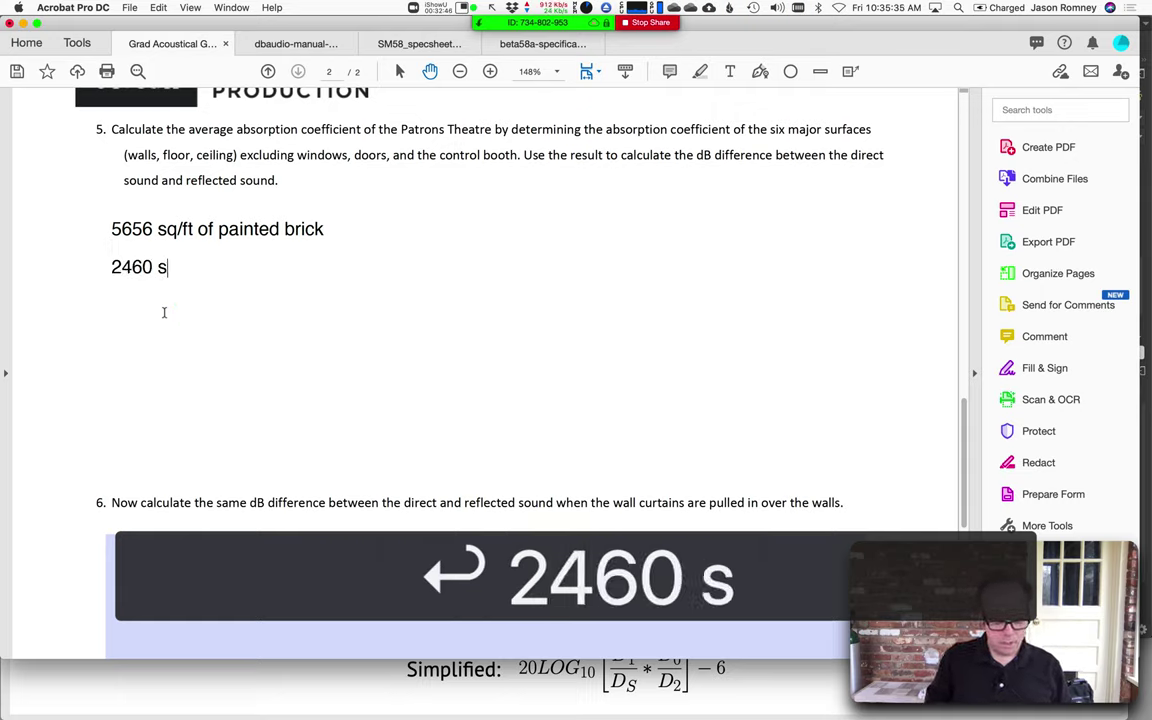
{"action": "type", "text": "q/ft "}
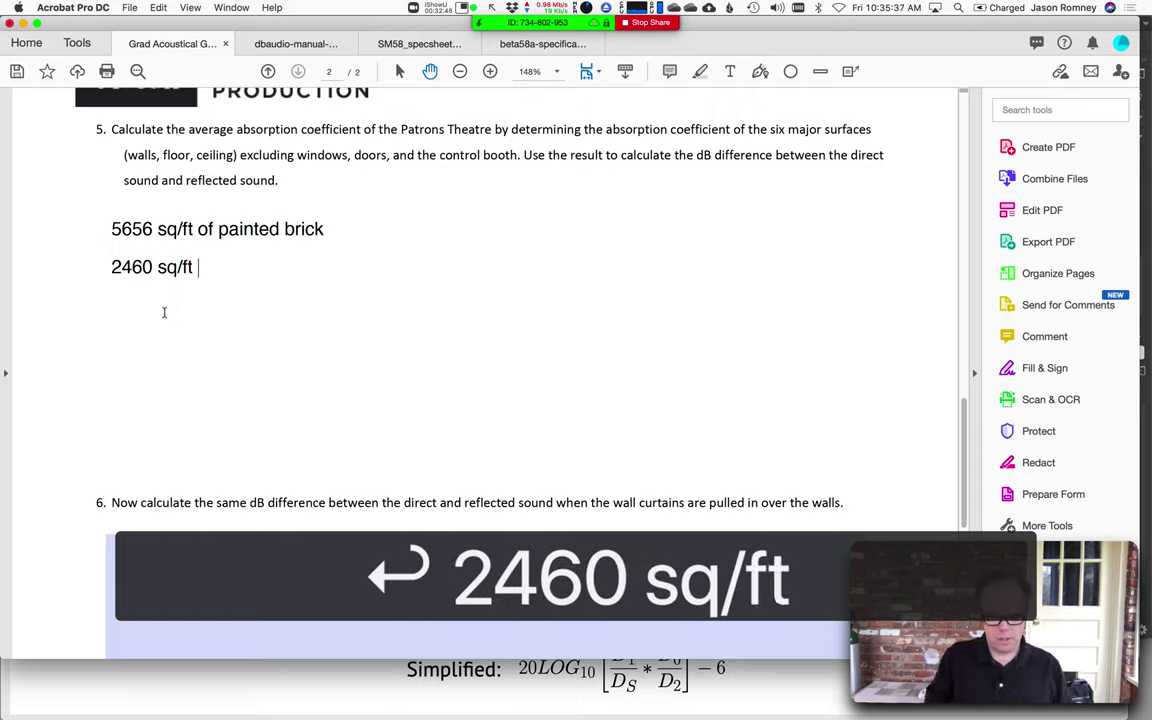
{"action": "type", "text": "of wood floor"}
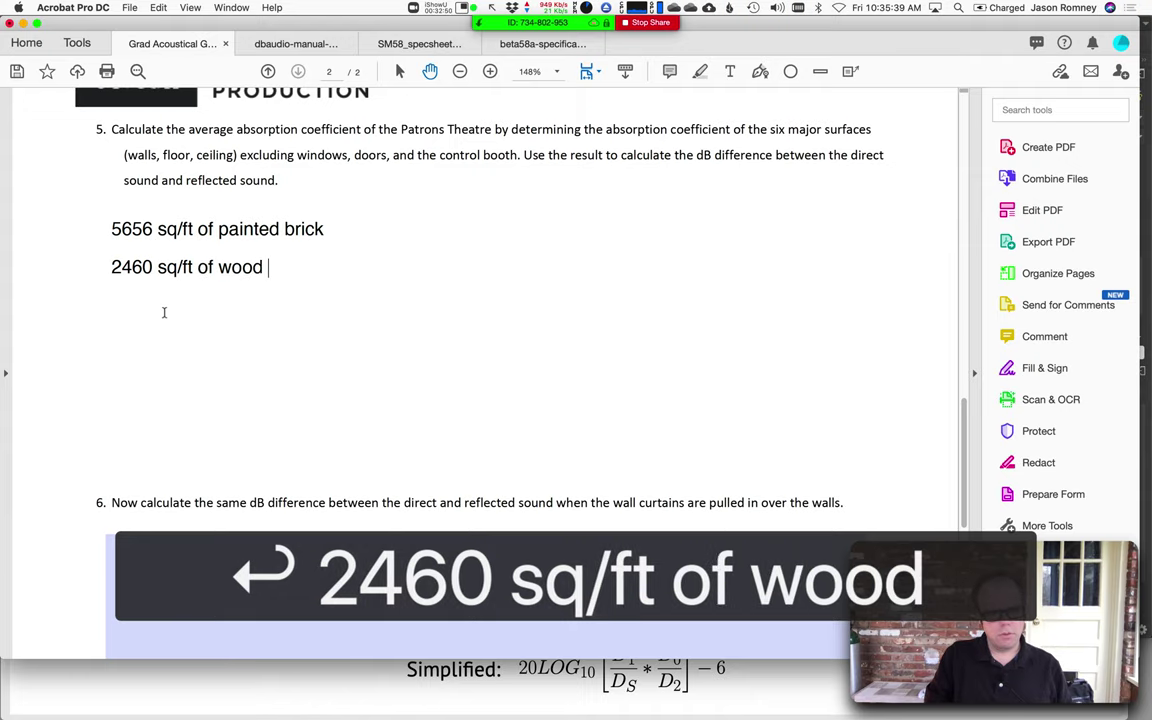
{"action": "key", "text": "Return"}
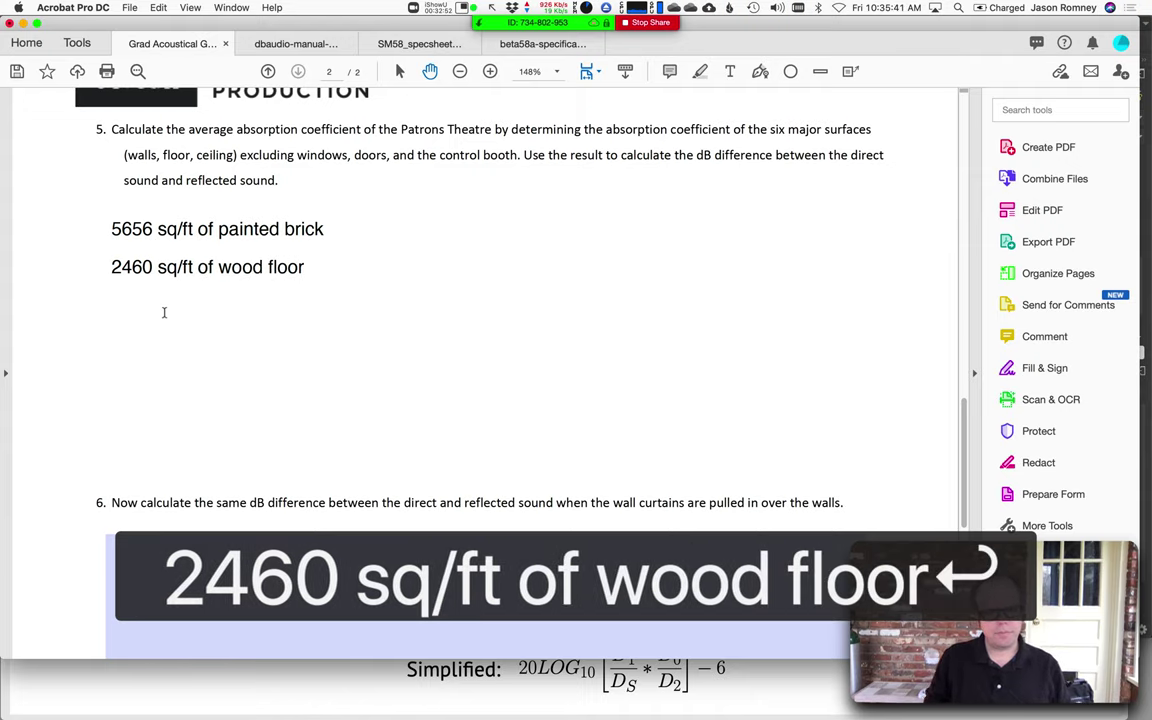
- Add the line "2460 sq/ft steel on concrete" below the wood floor line in question 5's answer
{"action": "key", "text": "Return"}
{"action": "key", "text": "super+Tab"}
{"action": "key", "text": "super+shift+Tab"}
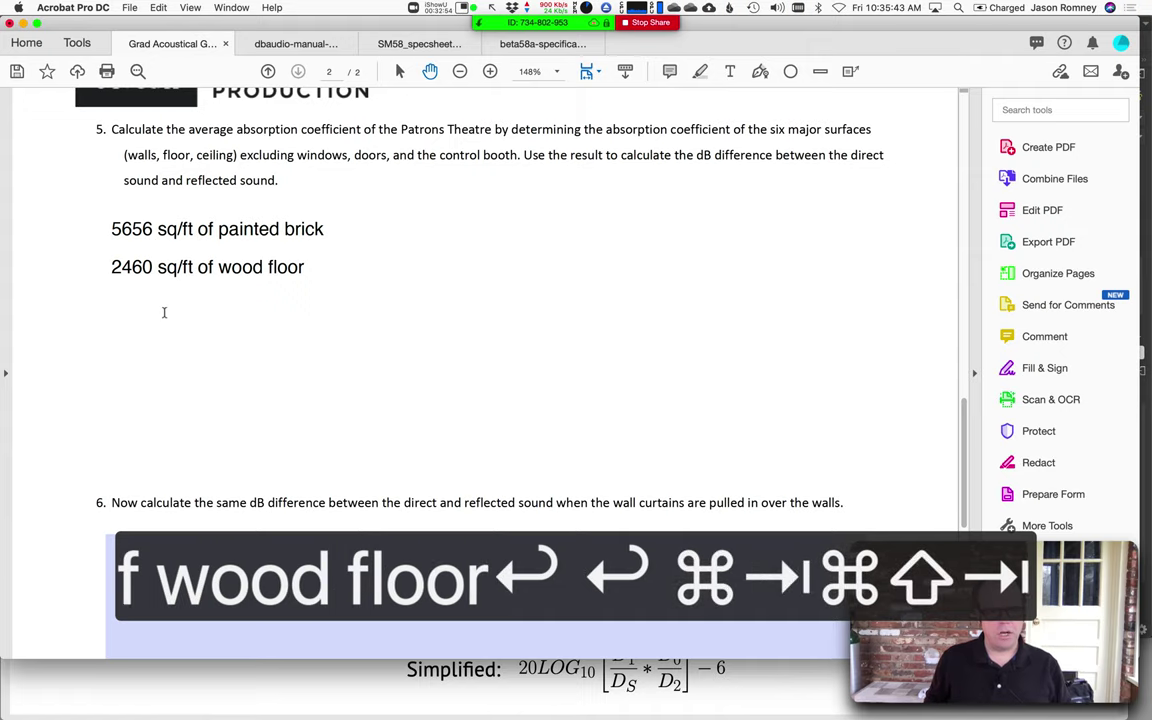
{"action": "type", "text": "2460 sq/ft"}
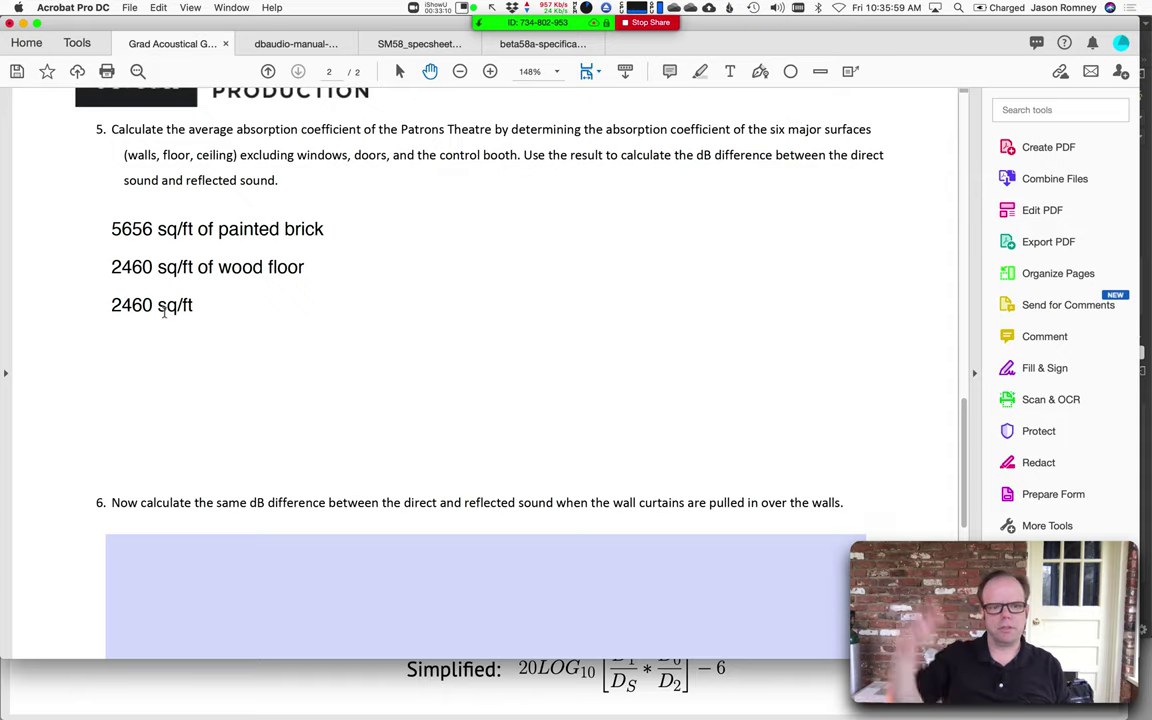
{"action": "type", "text": "steel on con"}
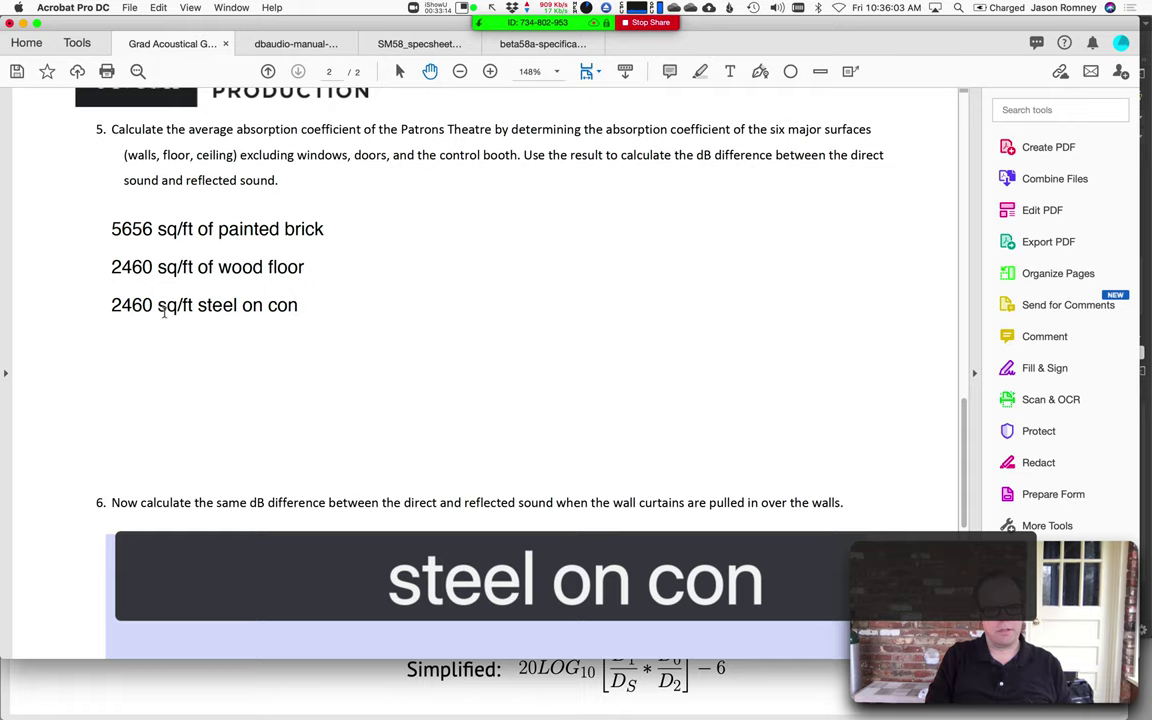
{"action": "type", "text": "crete"}
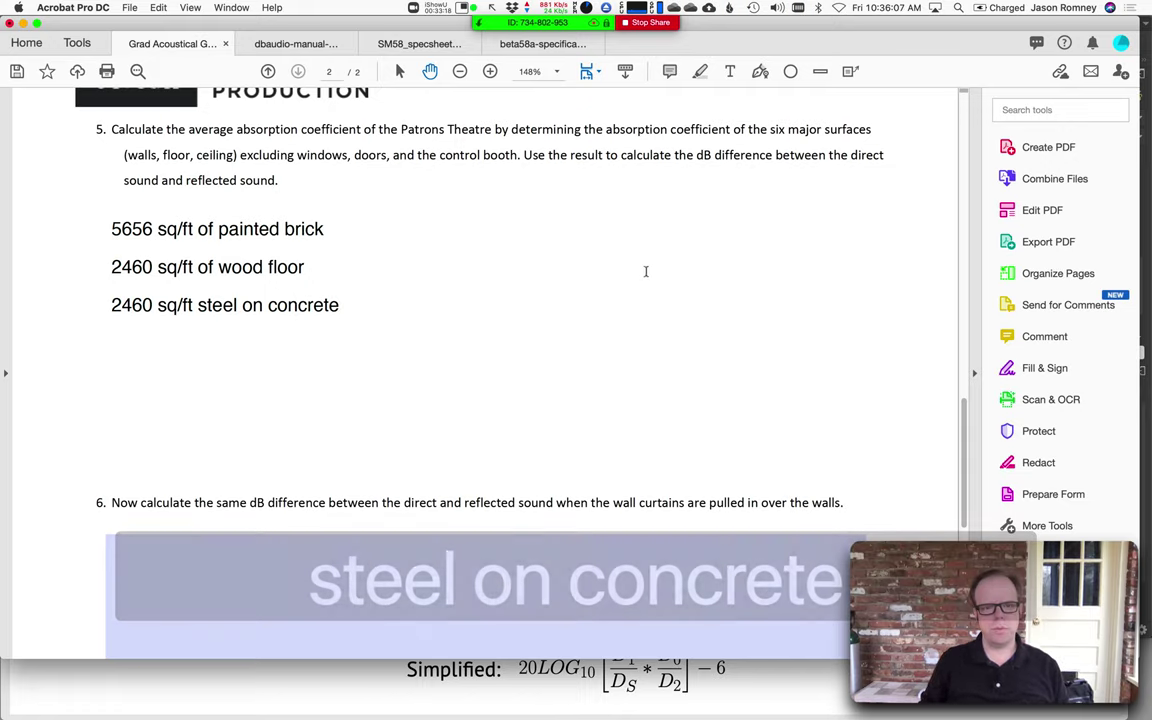
{"action": "key", "text": "Return"}
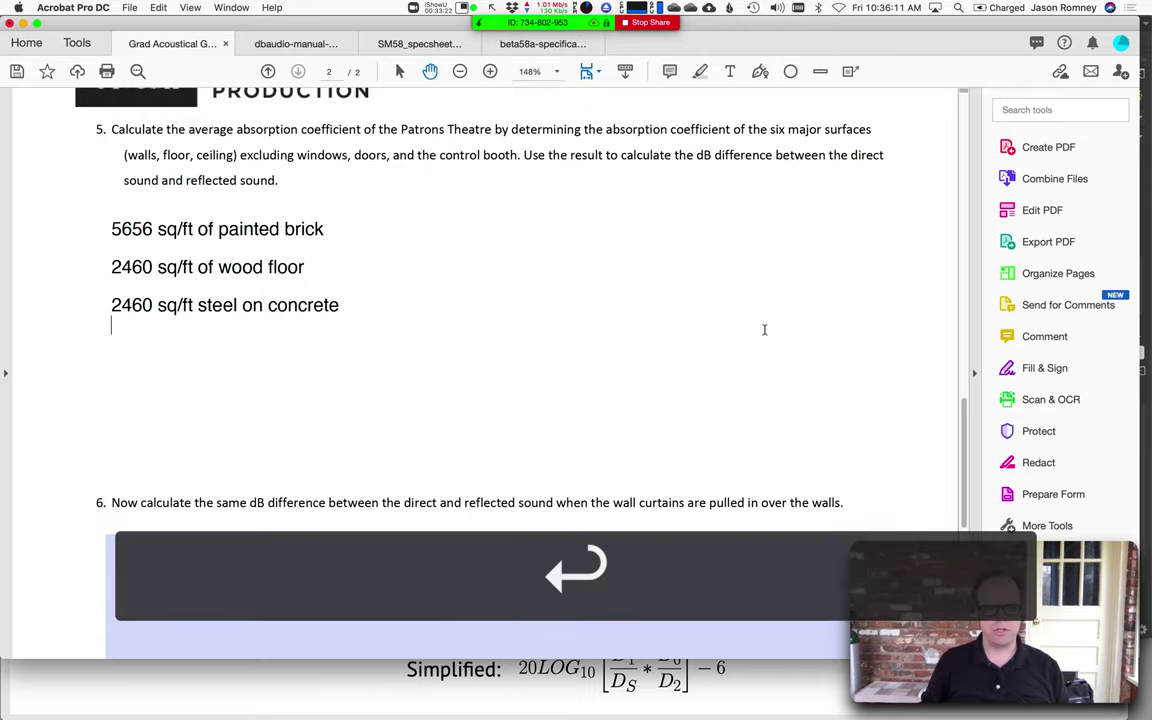
- Switch to the Ch4-5 Keynote 2017 slides in Preview and advance from Acoustical Gain to the Average Absorption Coefficient material
{"action": "key", "text": "super+Tab"}
{"action": "key", "text": "super+Tab"}
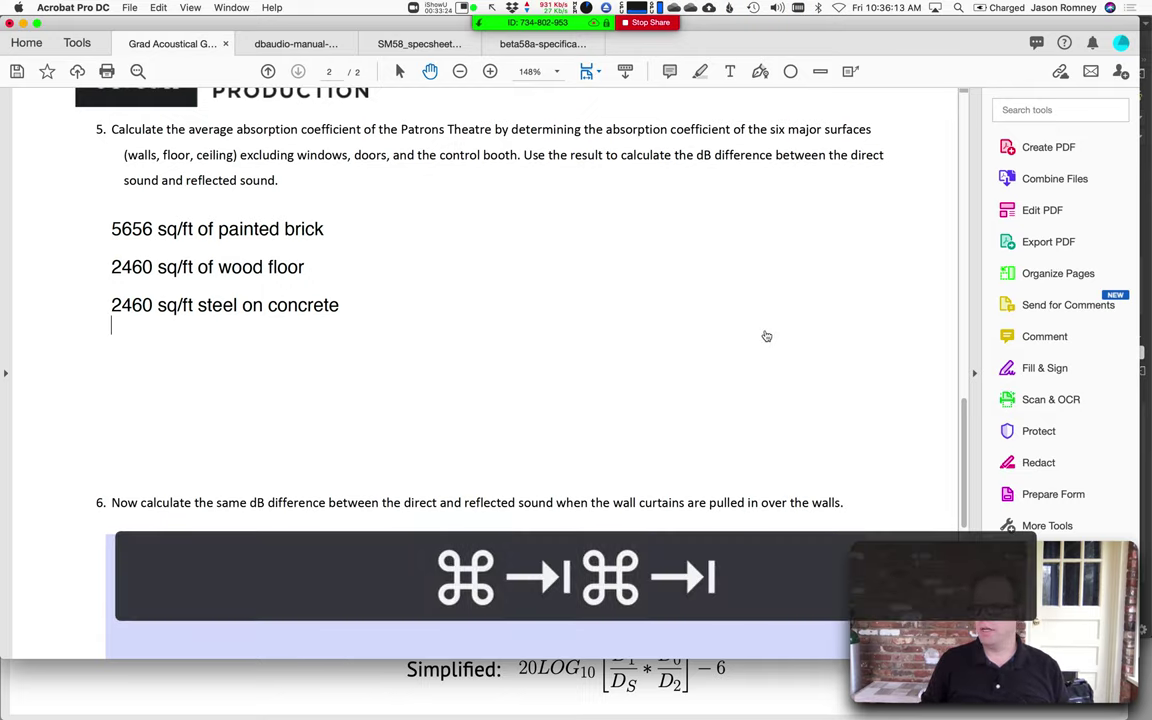
{"action": "key", "text": "super+Tab"}
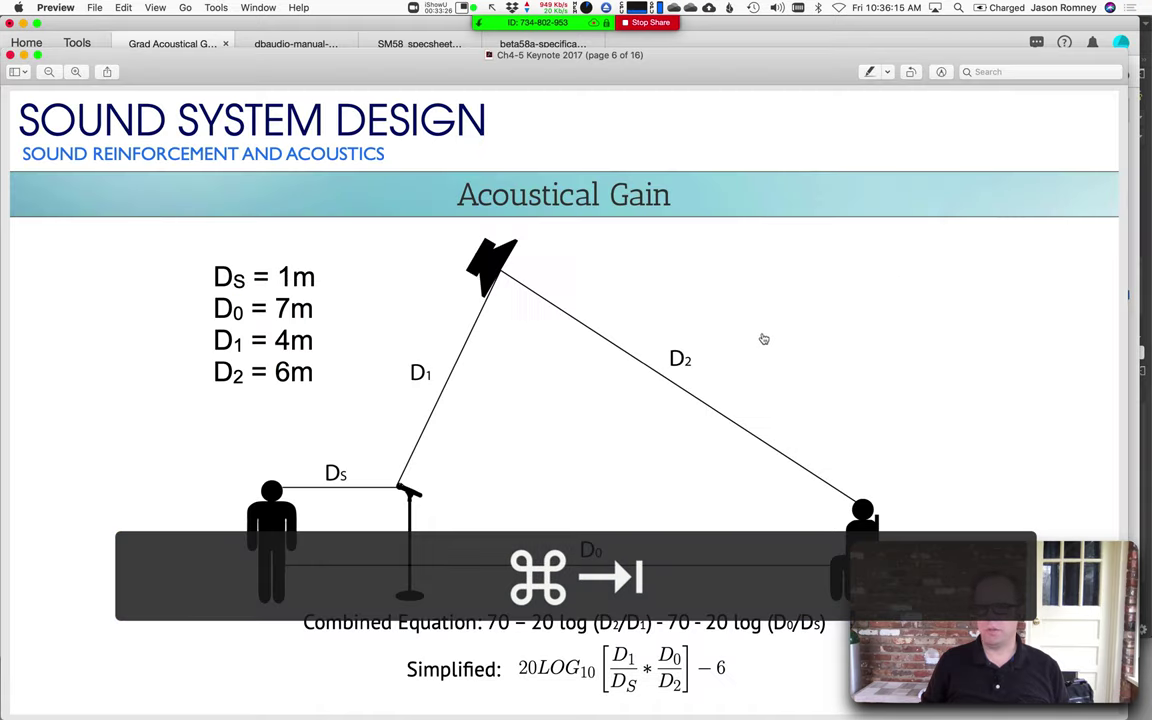
{"action": "key", "text": "Right"}
{"action": "key", "text": "Right"}
{"action": "key", "text": "Right"}
{"action": "key", "text": "Right"}
{"action": "key", "text": "Right"}
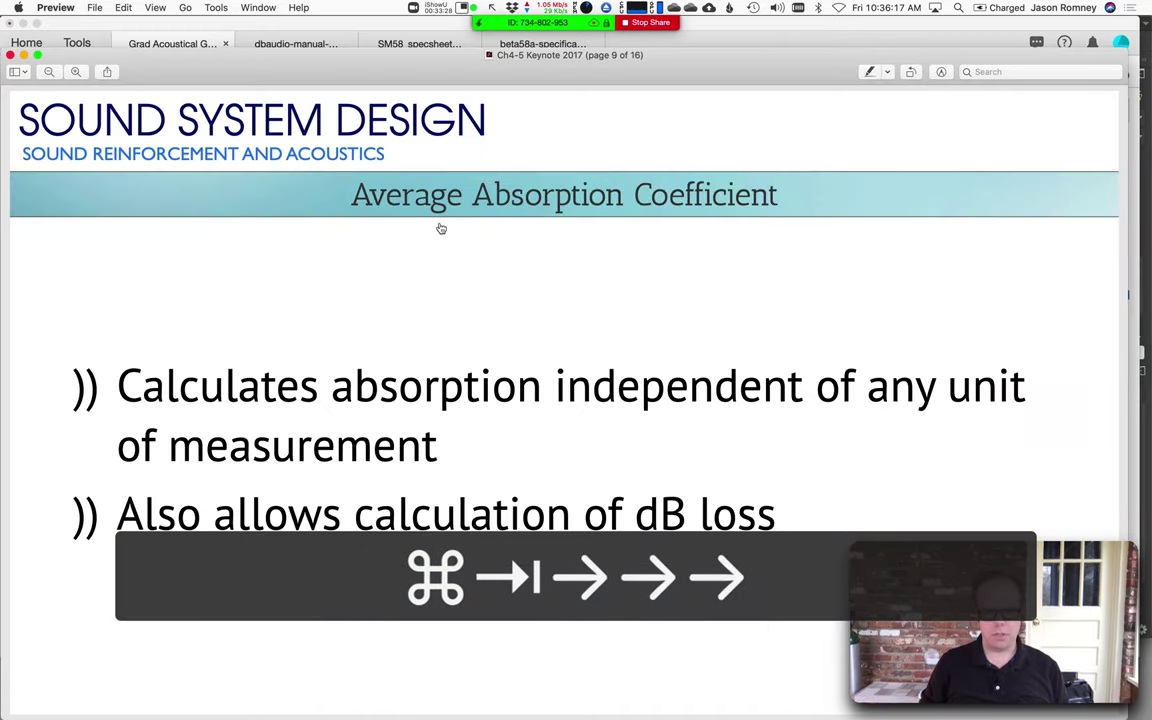
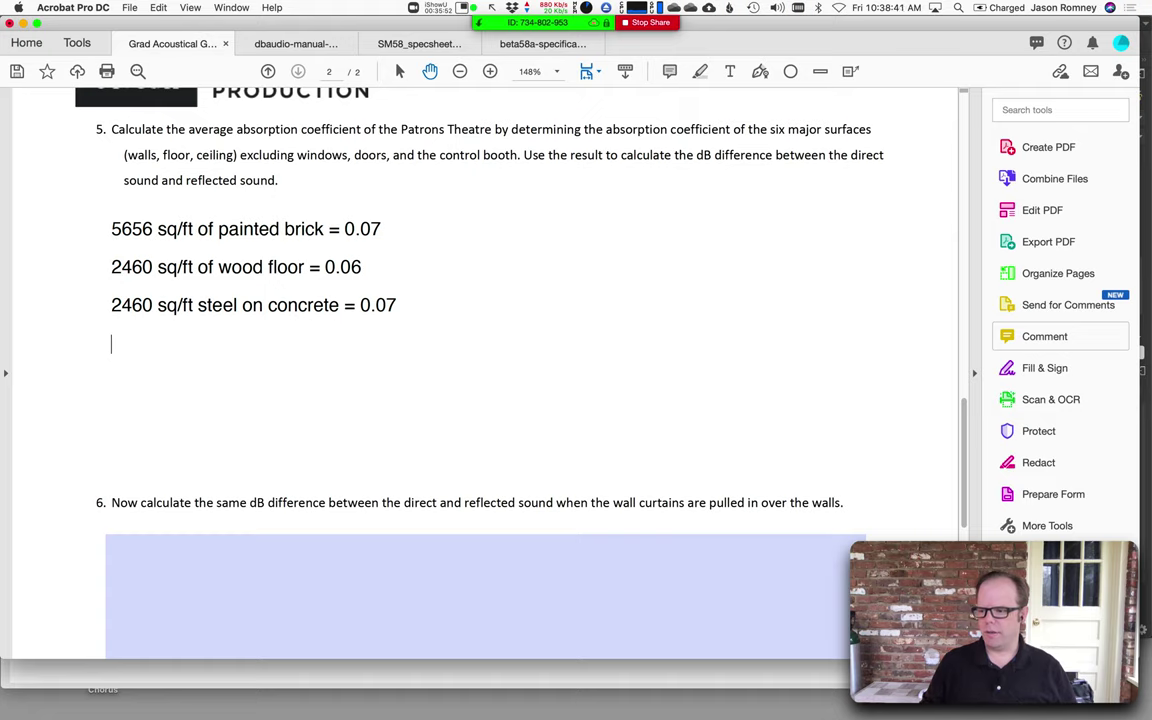
- Switch to PCalc, calculate the painted brick absorption as 5656 × 0.07, and add the result to memory
{"action": "key", "text": "super+Tab"}
{"action": "left_click", "coordinate": [602, 363]}
{"action": "type", "text": "5656"}
{"action": "left_click_drag", "start_coordinate": [612, 132], "coordinate": [674, 211]}
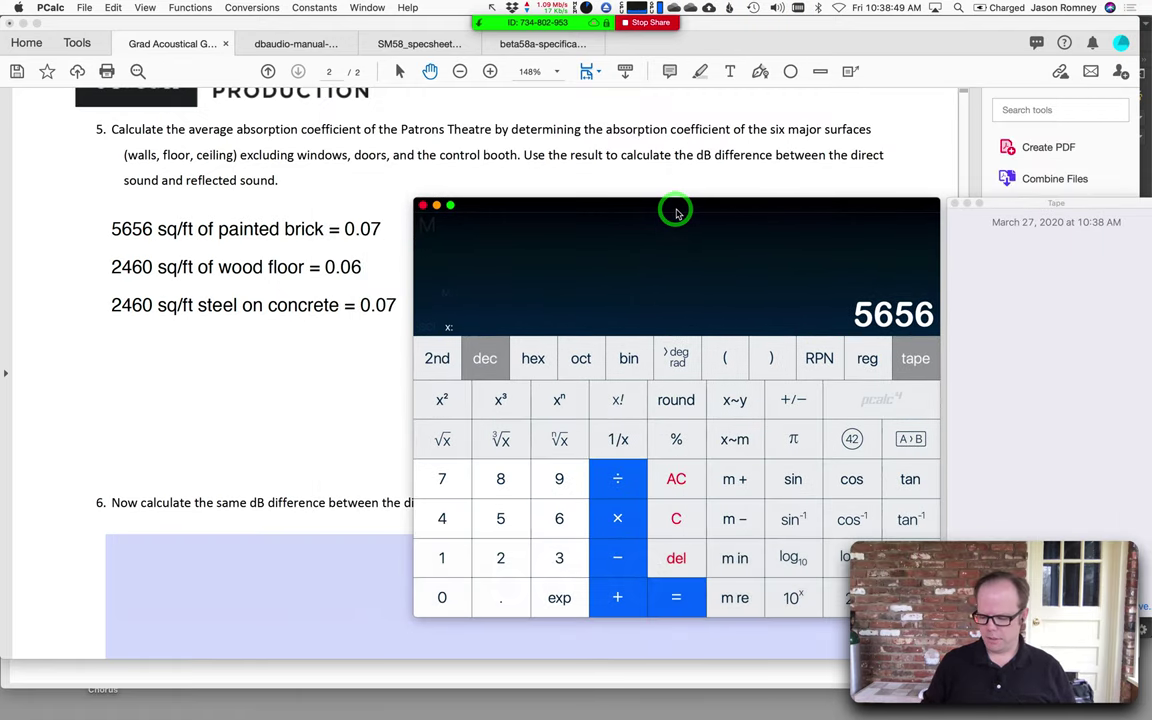
{"action": "key", "text": "asterisk"}
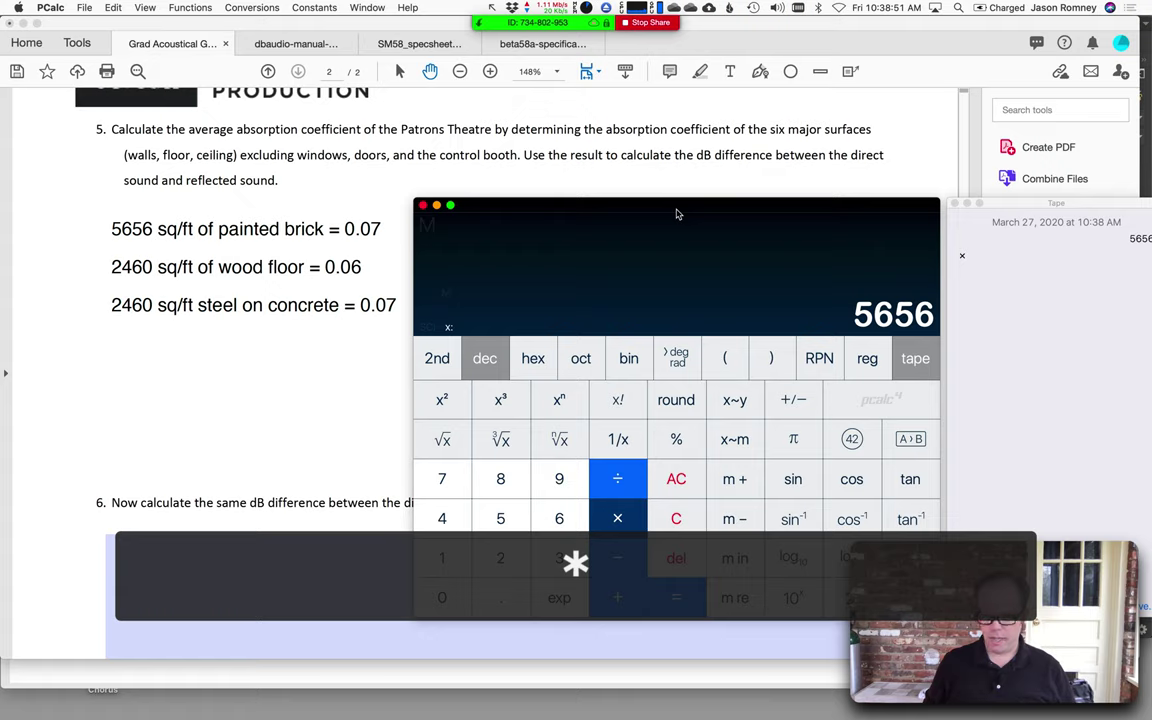
{"action": "type", "text": ".07"}
{"action": "key", "text": "Return"}
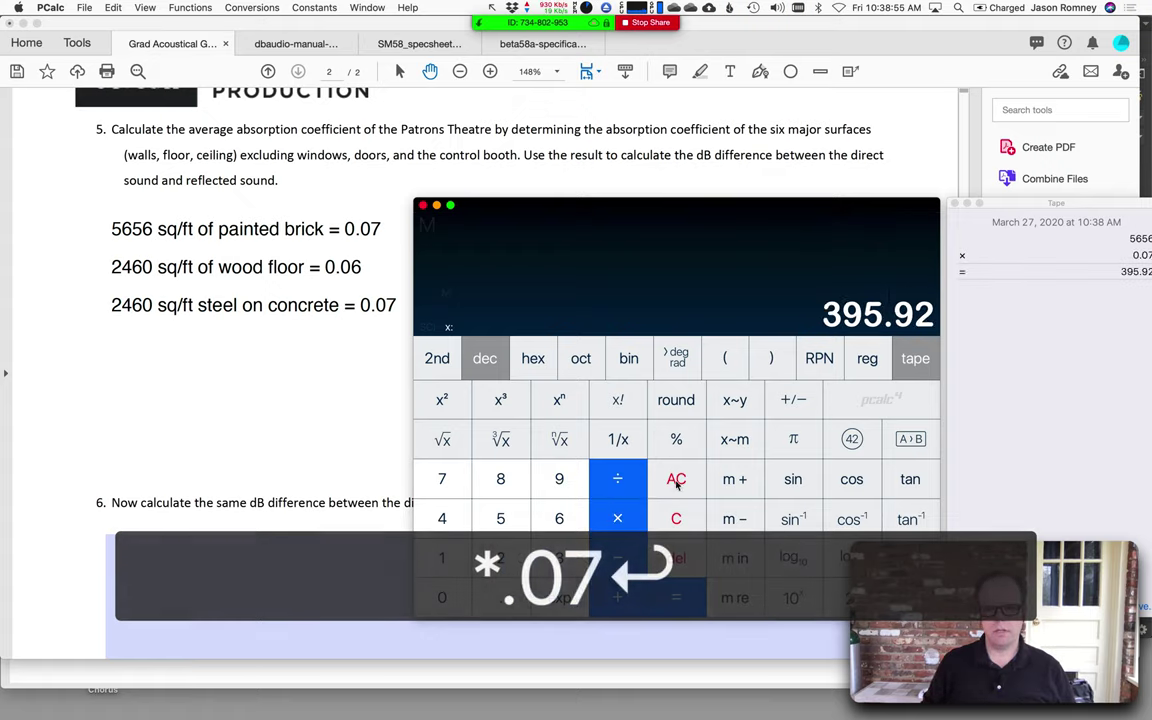
{"action": "left_click", "coordinate": [737, 481]}
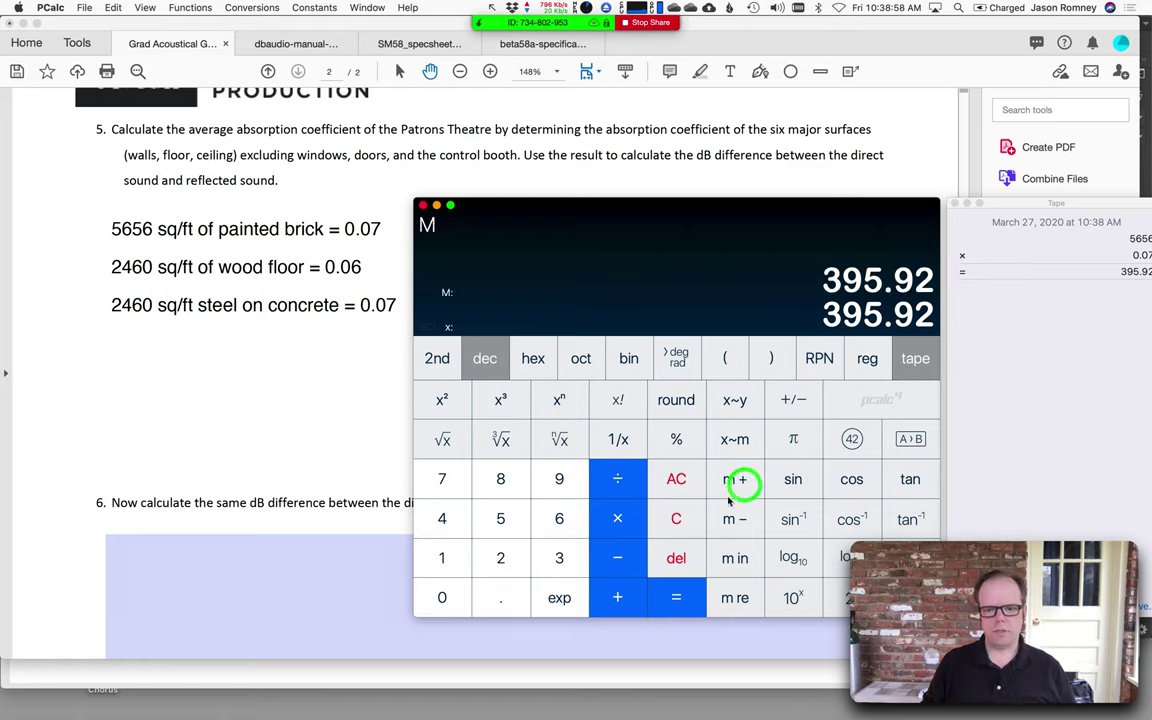
- Calculate the wood floor absorption as 2460 × 0.06 and add the result to the calculator's memory
{"action": "left_click", "coordinate": [682, 520]}
{"action": "type", "text": "246"}
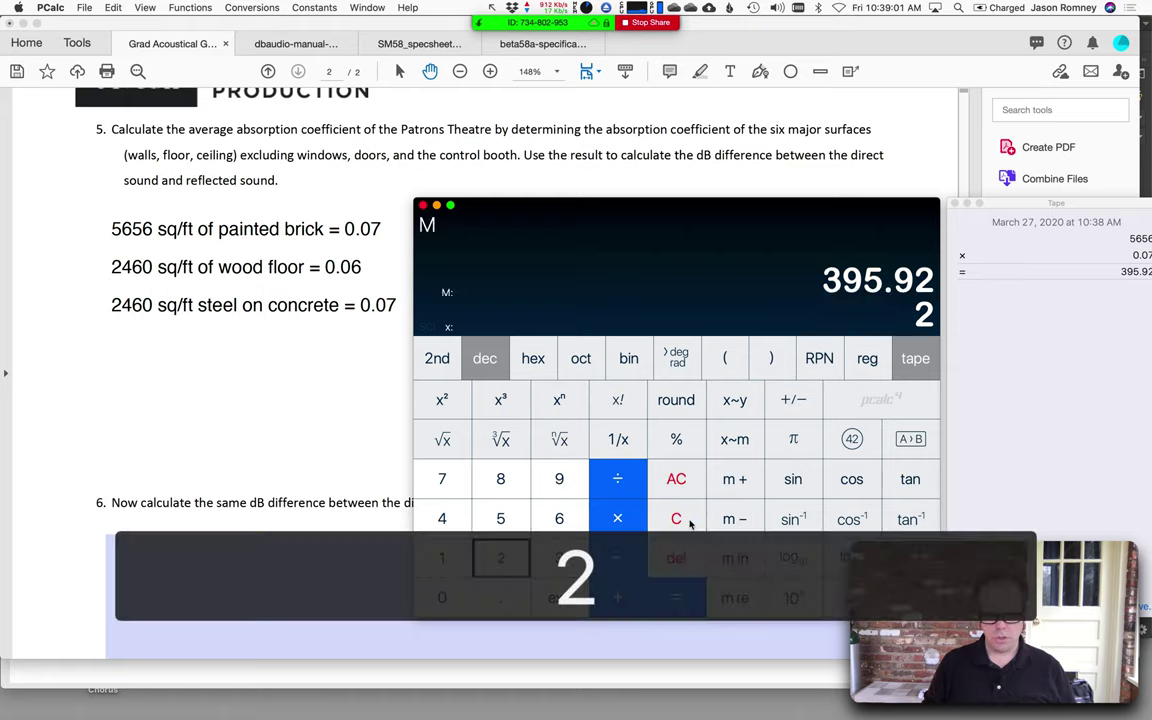
{"action": "type", "text": "0"}
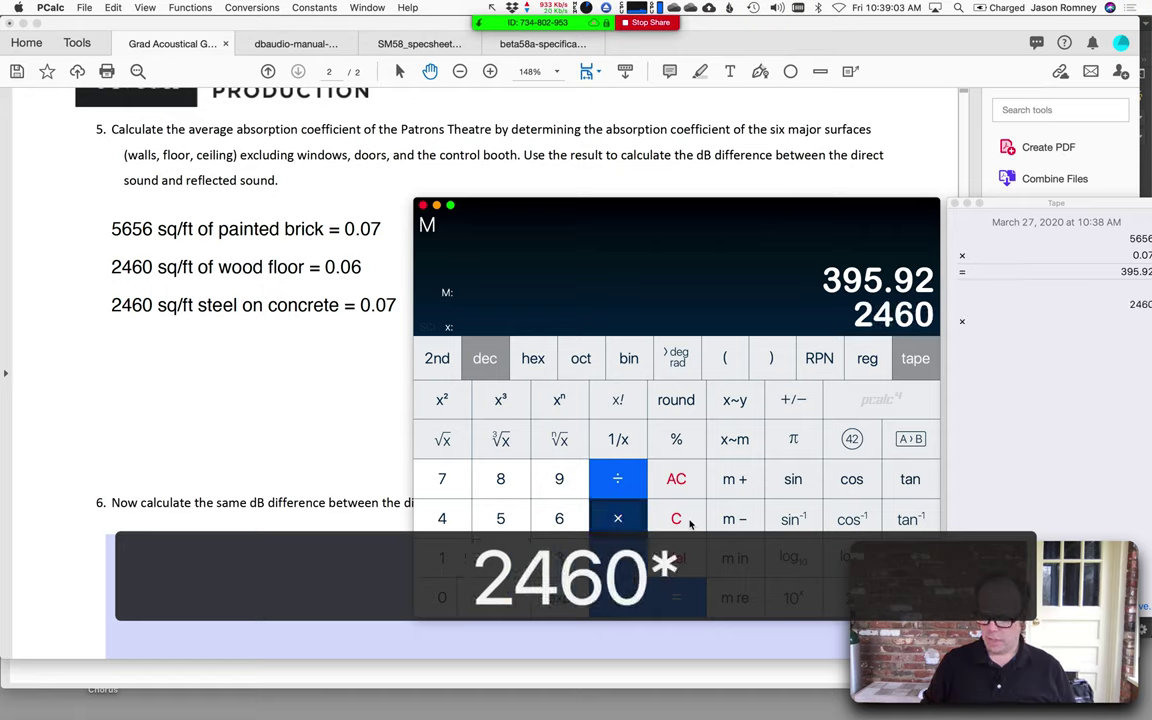
{"action": "type", "text": "*.06"}
{"action": "key", "text": "Return"}
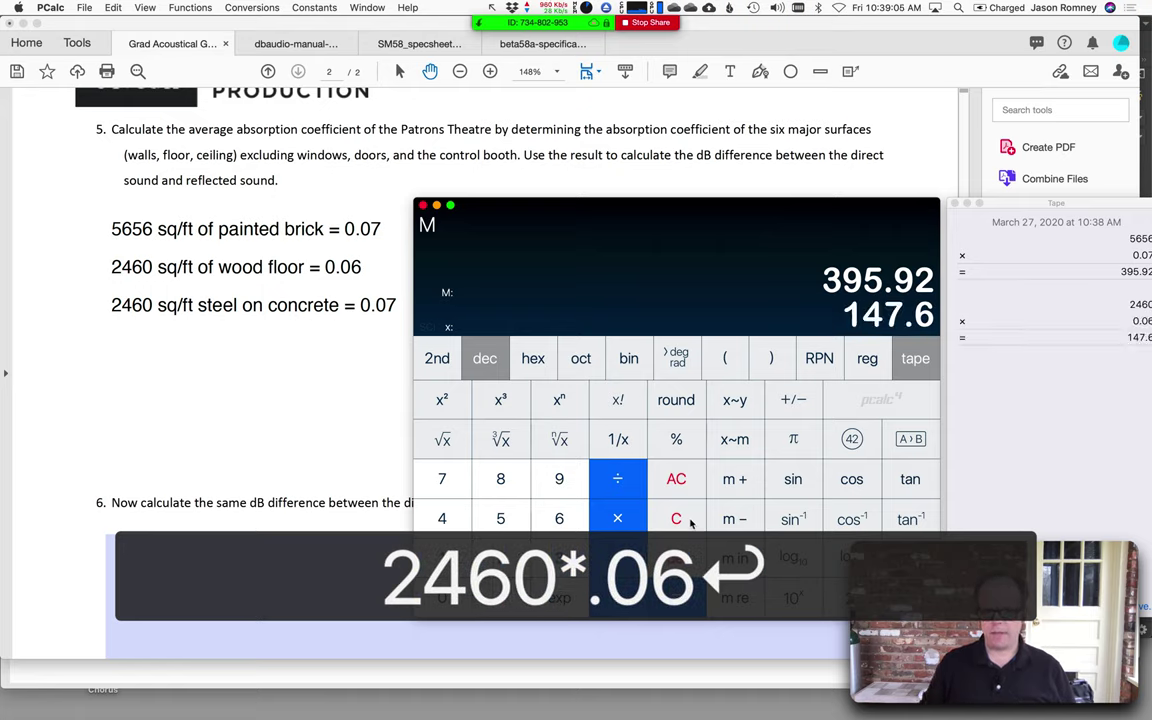
{"action": "left_click", "coordinate": [730, 479]}
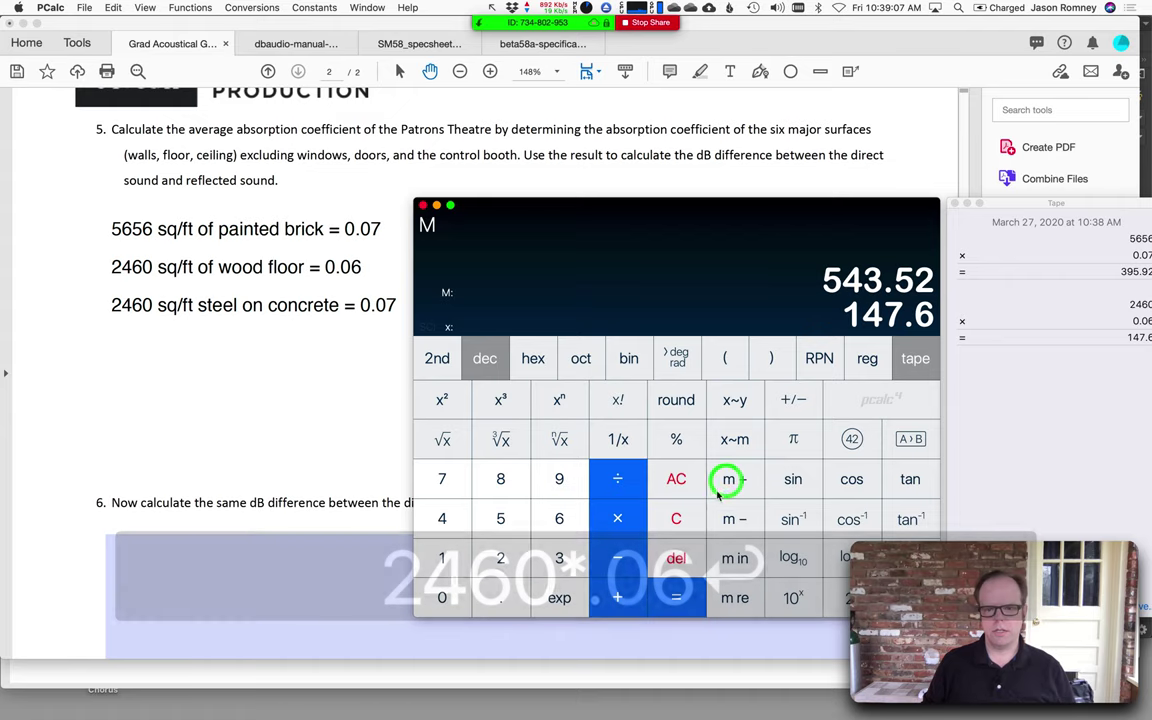
- Calculate the steel on concrete absorption as 2460 × 0.07, add it to memory, and clear the entry
{"action": "left_click", "coordinate": [679, 519]}
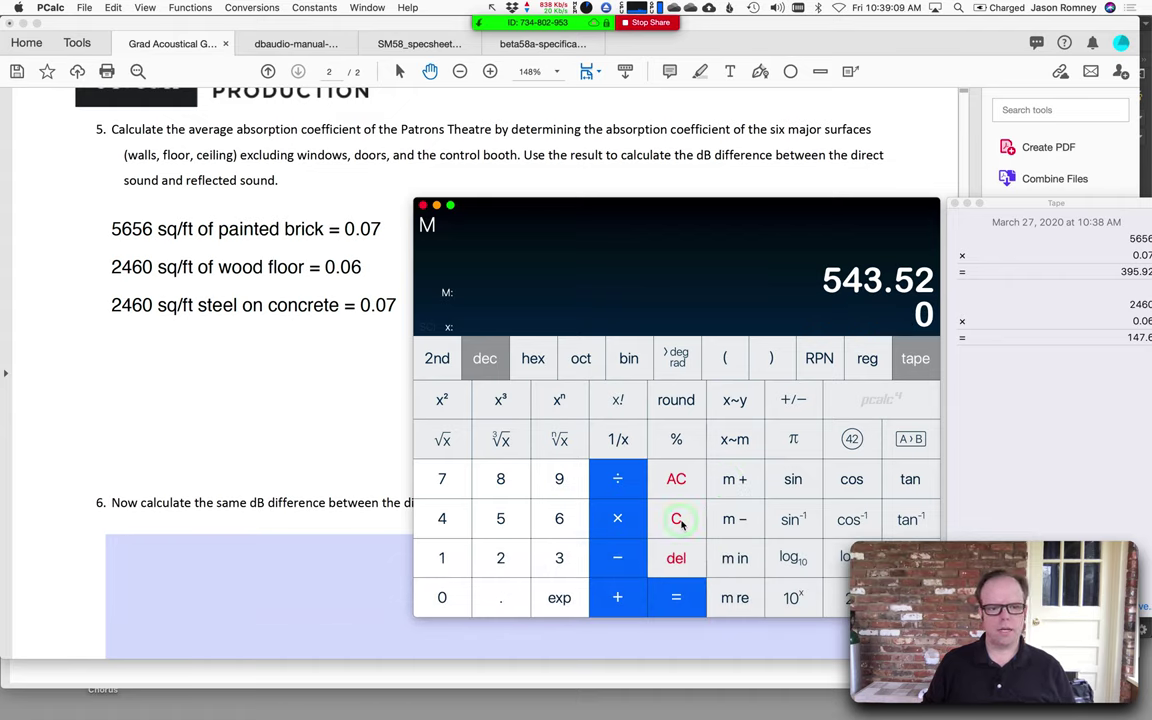
{"action": "type", "text": "2460"}
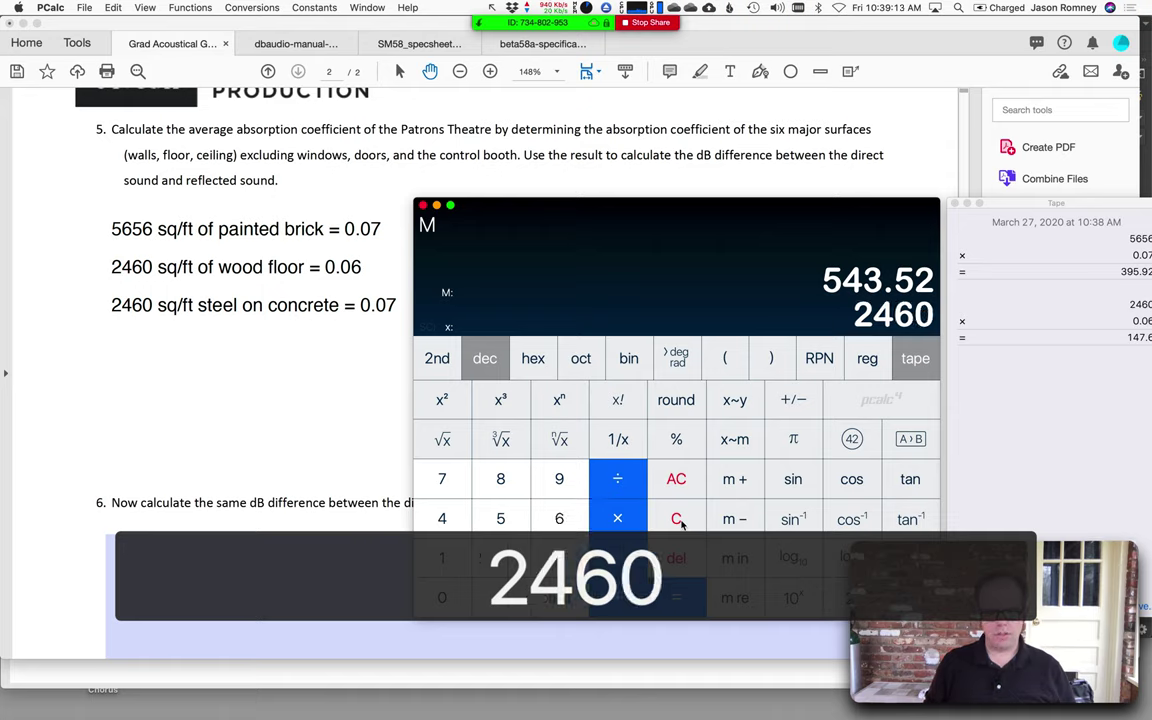
{"action": "type", "text": "*"}
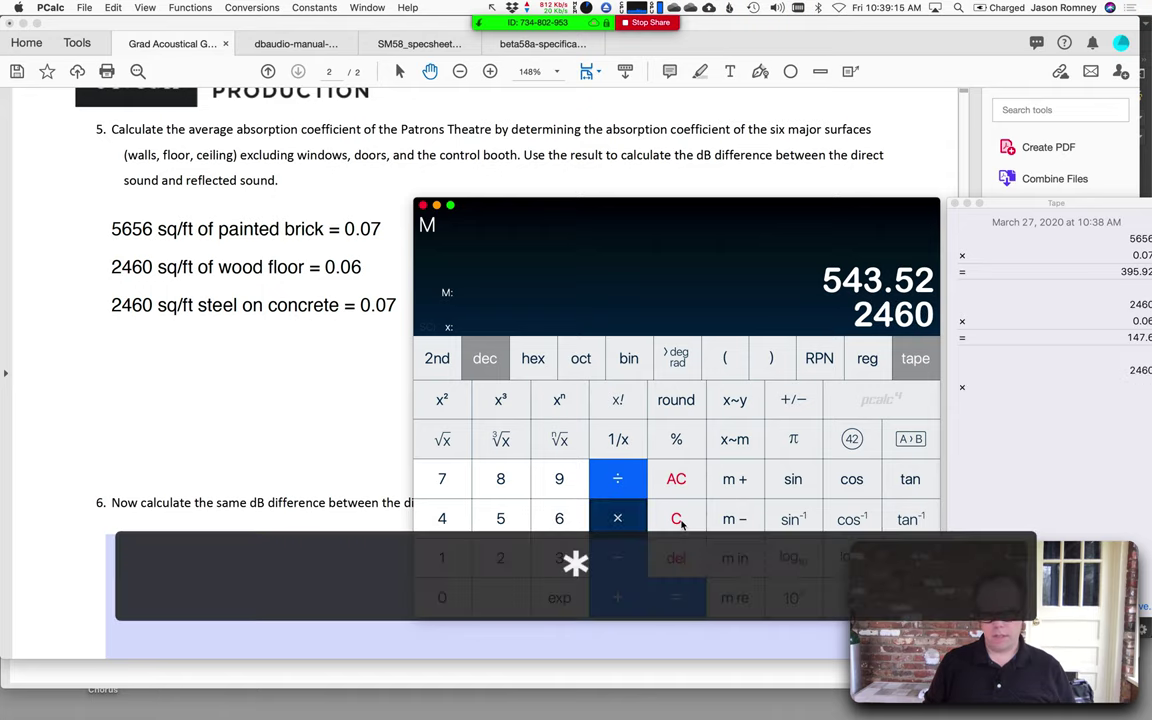
{"action": "type", "text": ".07"}
{"action": "key", "text": "Return"}
{"action": "left_click", "coordinate": [731, 479]}
{"action": "left_click", "coordinate": [684, 519]}
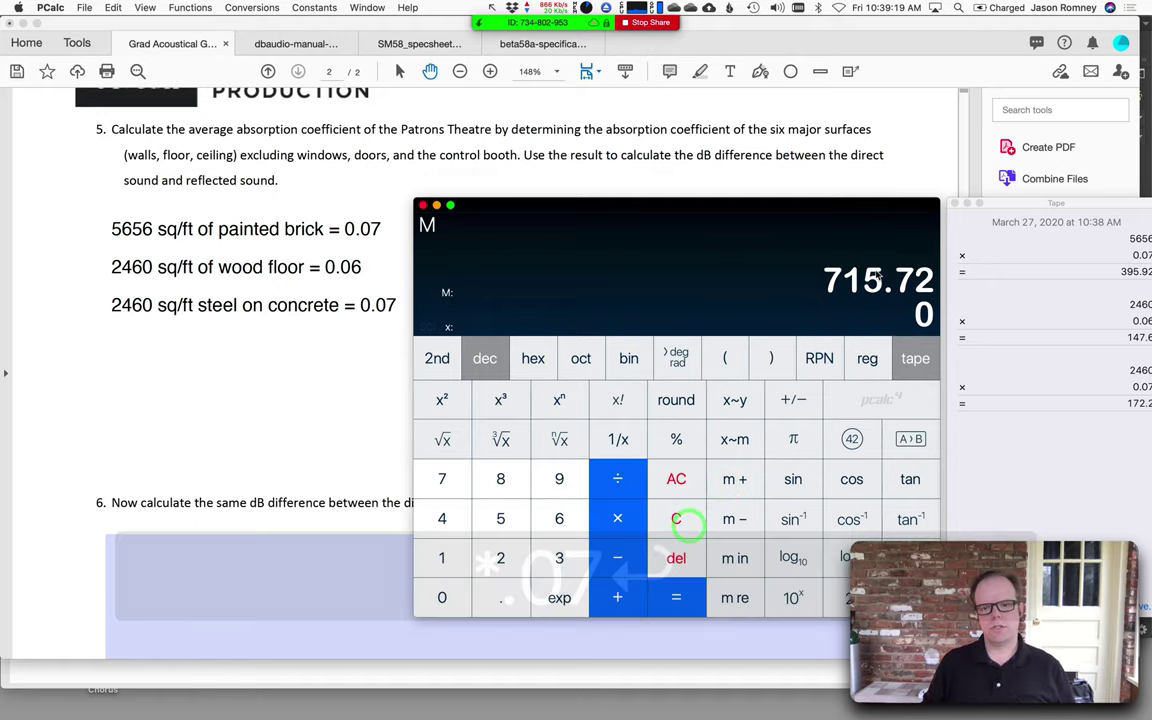
- Move the calculator clear of the surface areas and calculate the total surface area as 5656 + 2460 + 2460
{"action": "left_click_drag", "start_coordinate": [849, 205], "coordinate": [677, 185]}
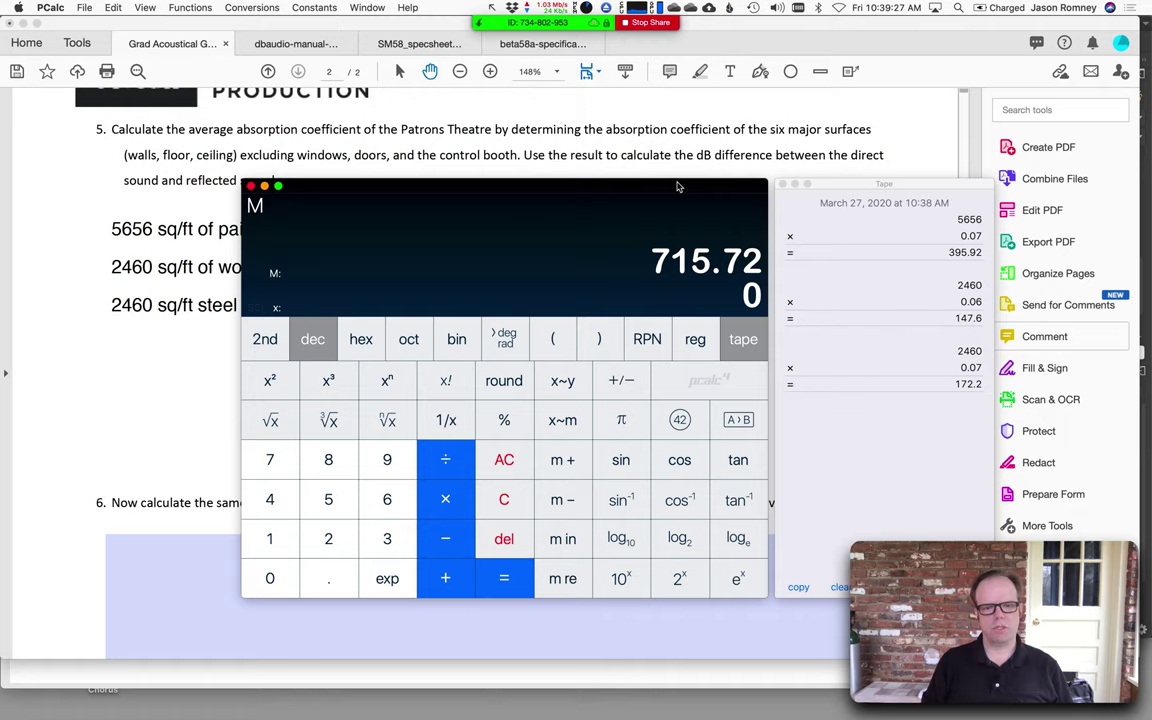
{"action": "left_click_drag", "start_coordinate": [677, 186], "coordinate": [814, 95]}
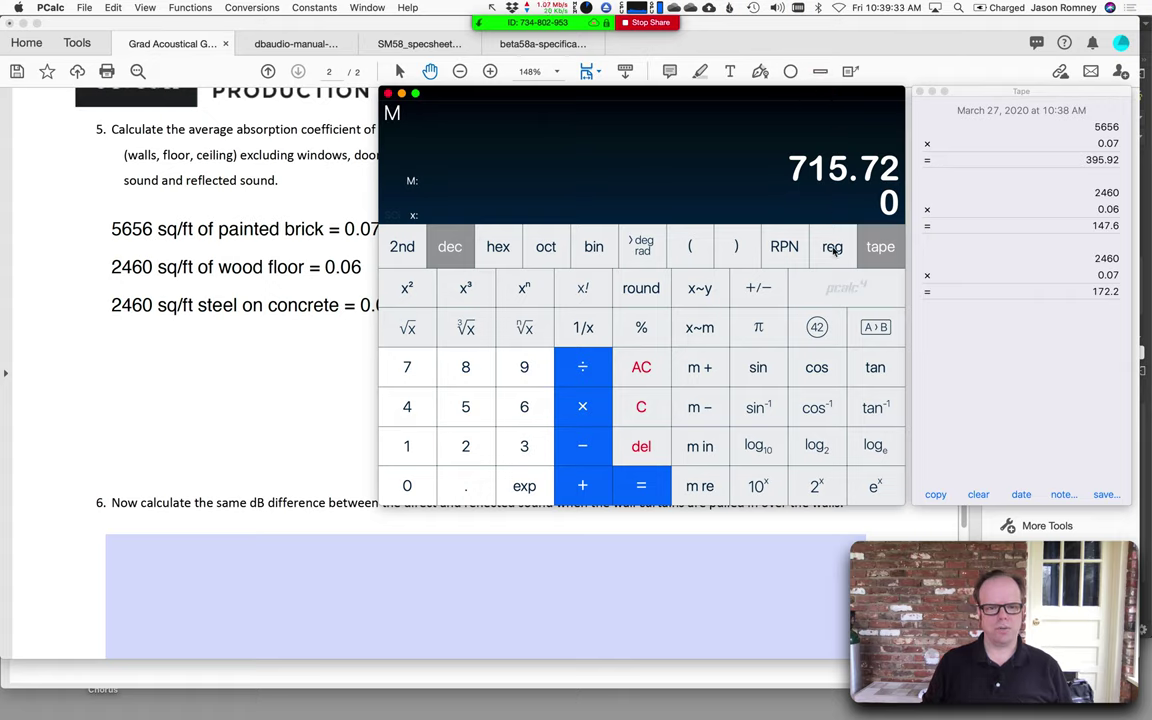
{"action": "type", "text": "5656"}
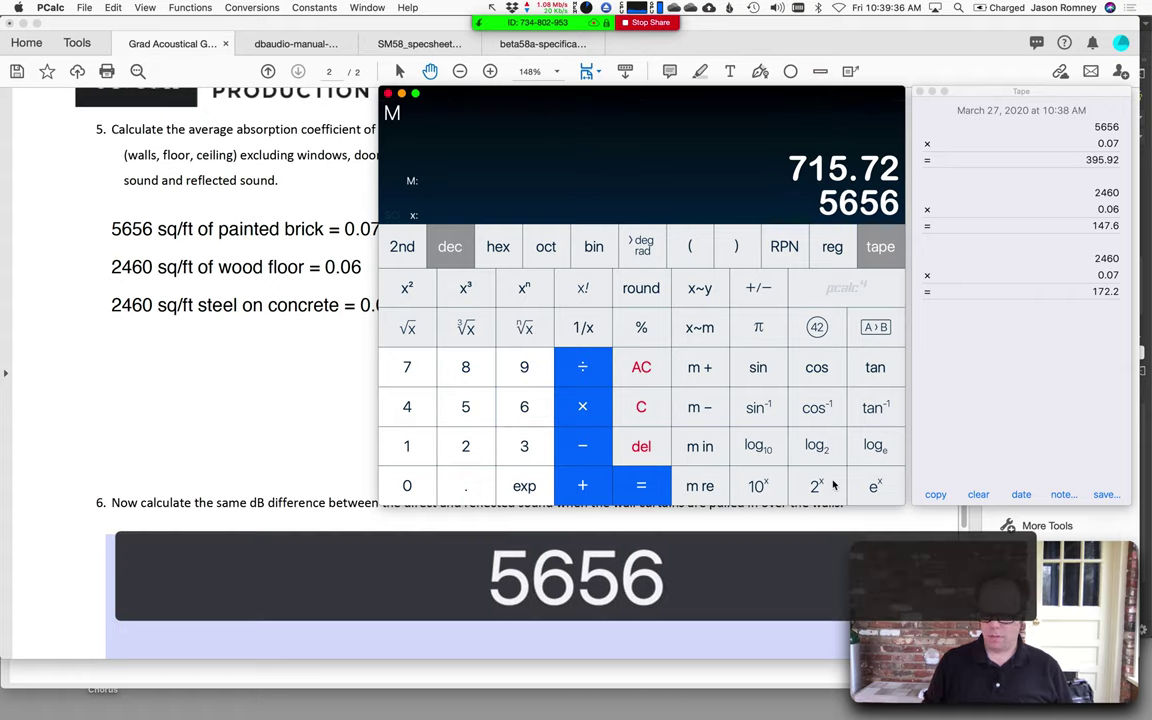
{"action": "key", "text": "plus"}
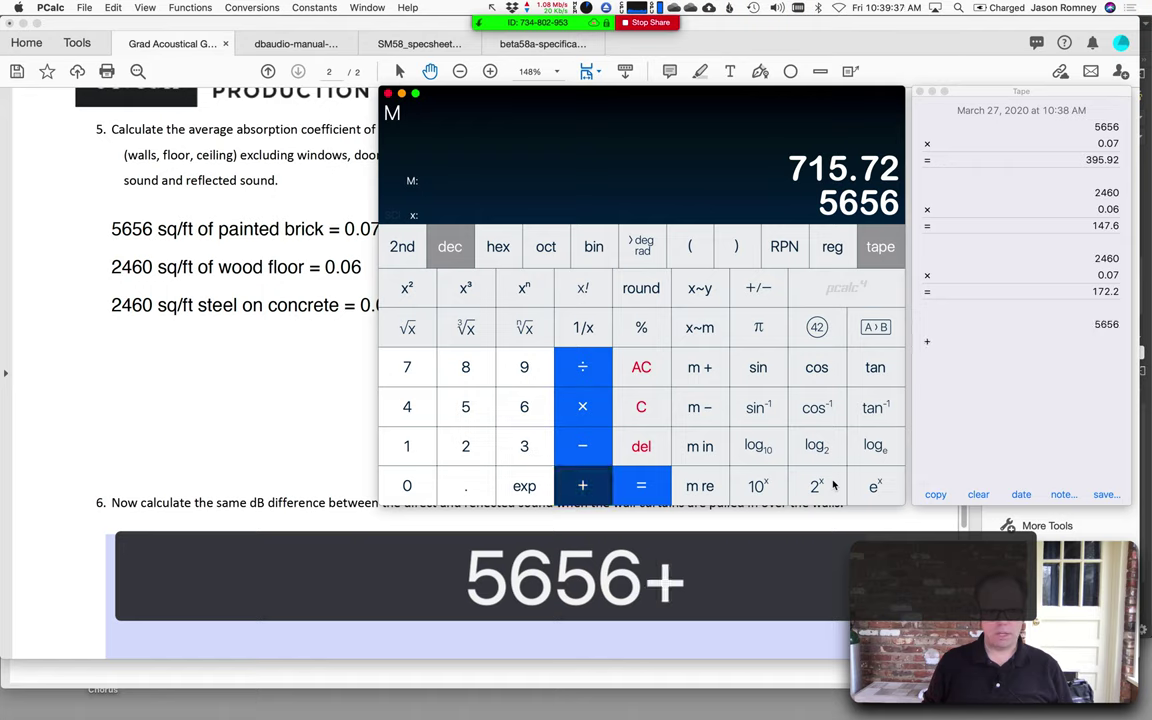
{"action": "type", "text": "2460"}
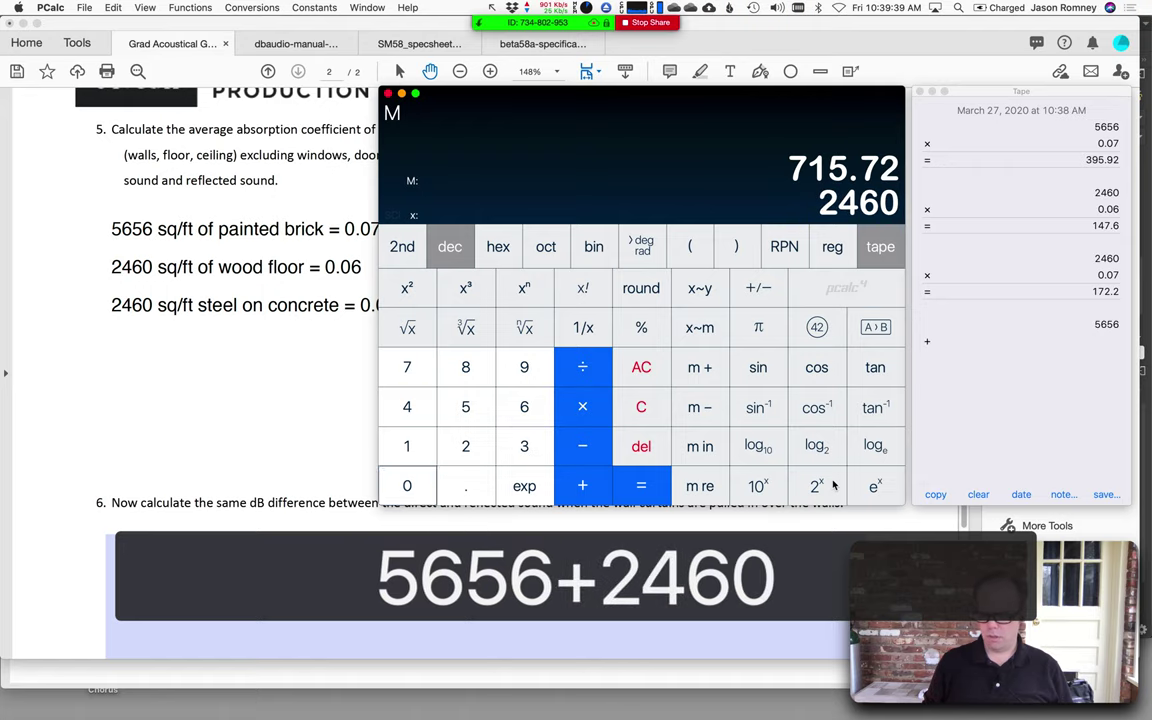
{"action": "key", "text": "plus"}
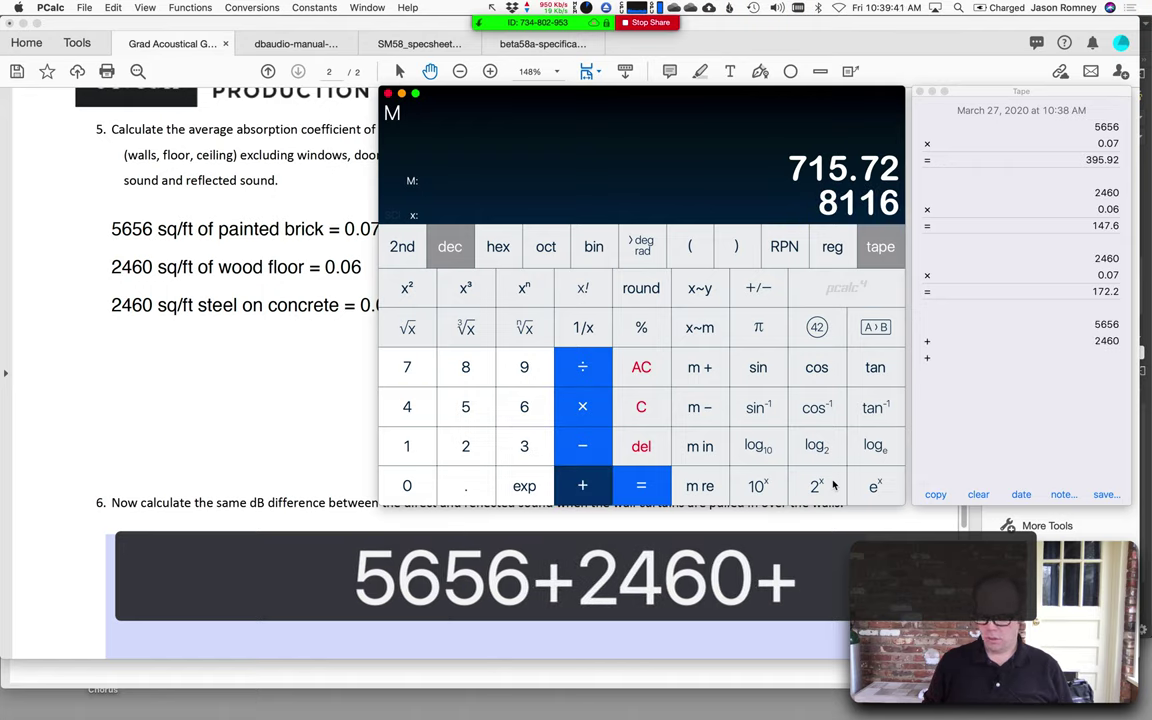
{"action": "type", "text": "24"}
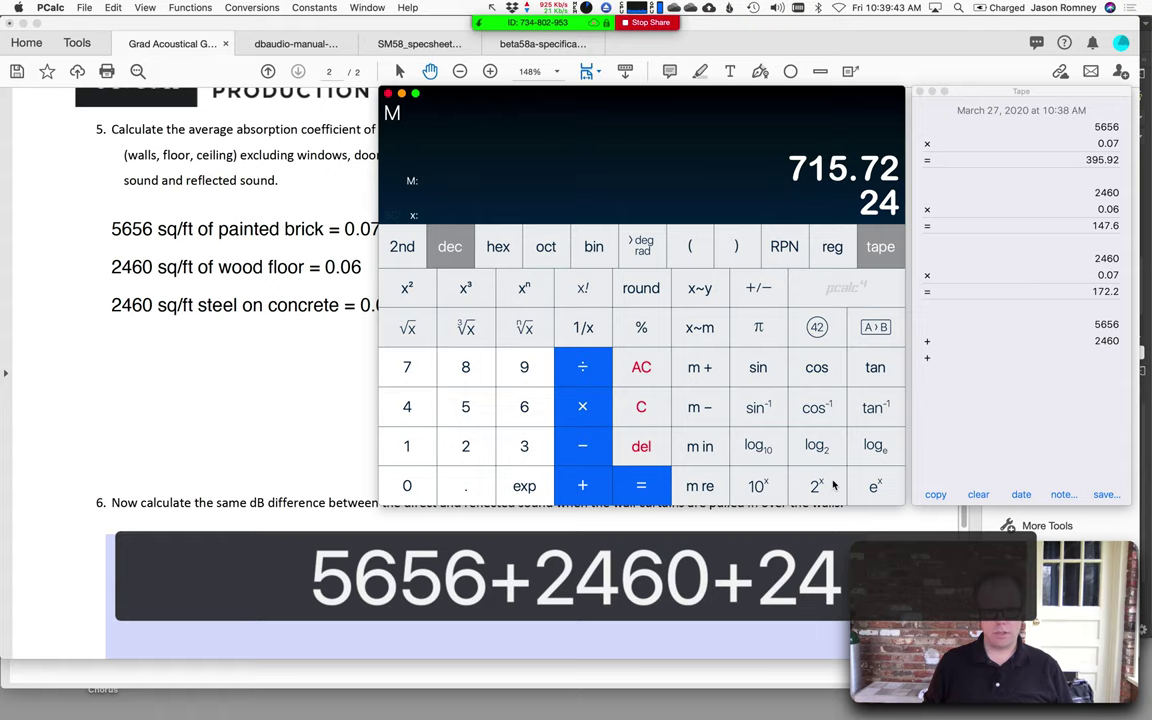
{"action": "type", "text": "60"}
{"action": "key", "text": "Return"}
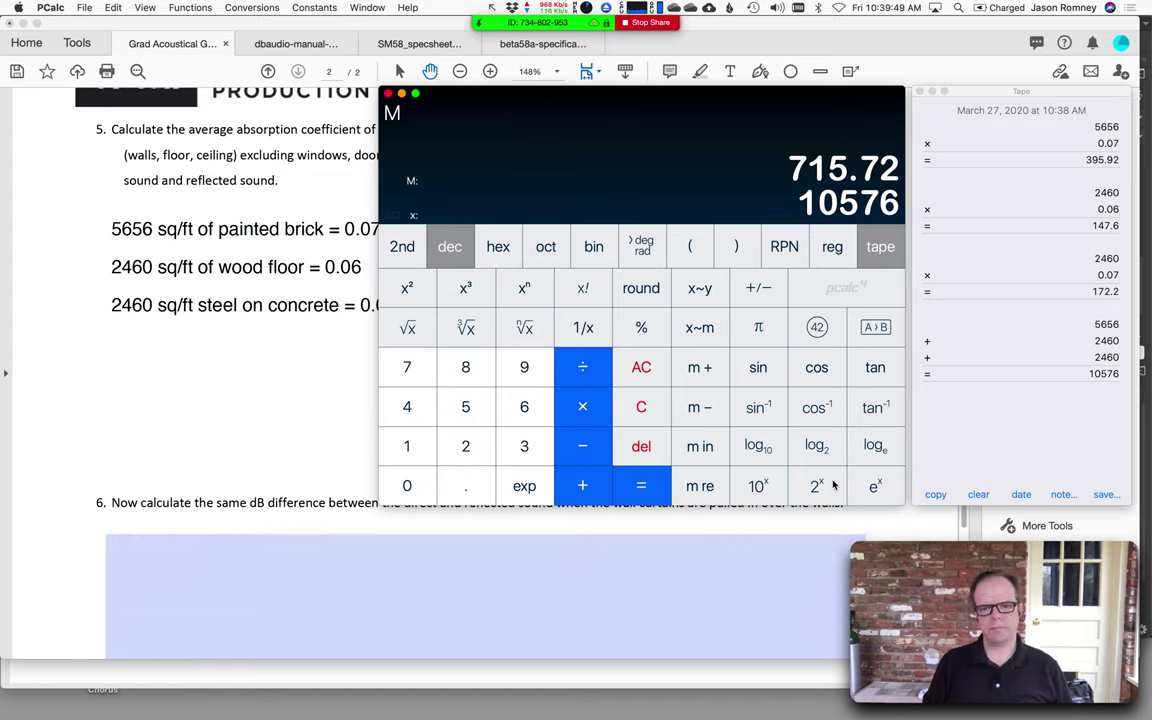
- Recall the summed absorption from memory and divide it by the total surface area, 10576
{"action": "left_click", "coordinate": [641, 410]}
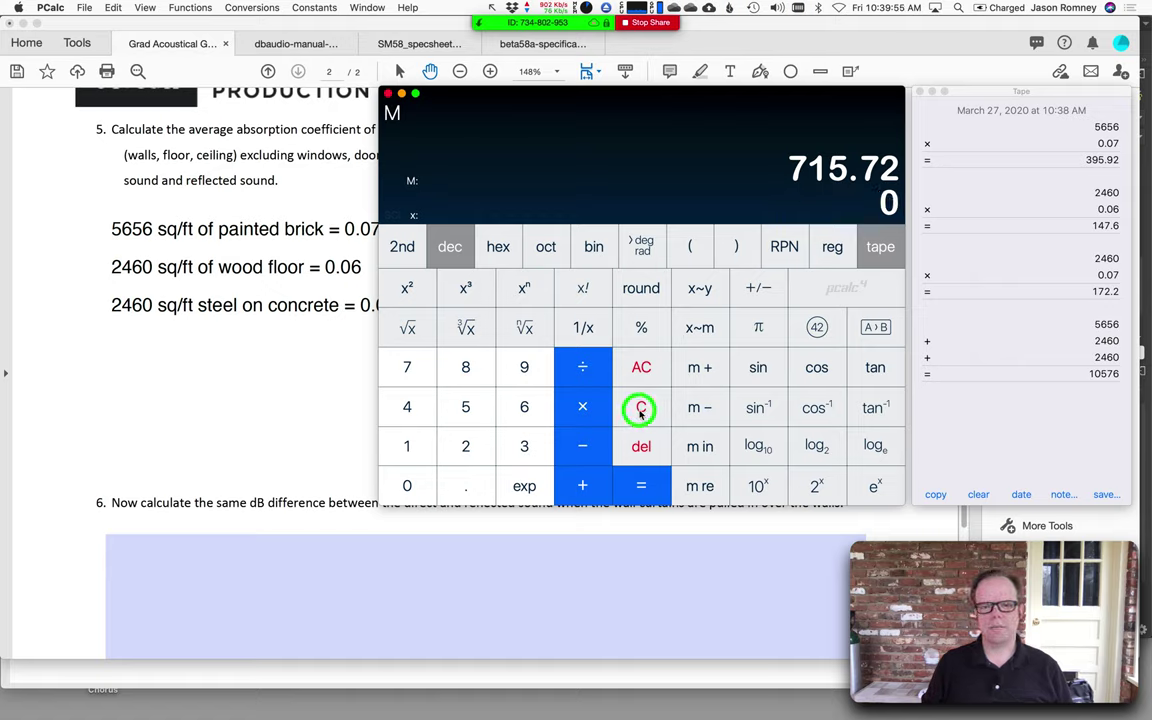
{"action": "left_click", "coordinate": [700, 486]}
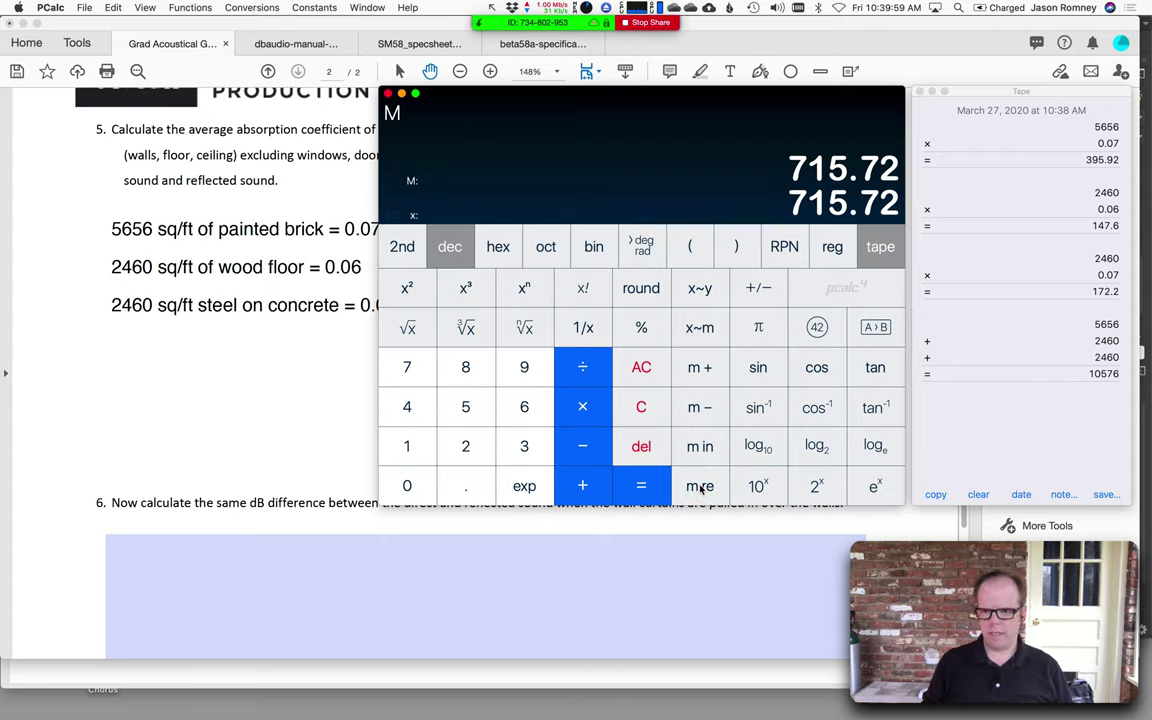
{"action": "key", "text": "slash"}
{"action": "type", "text": "10576"}
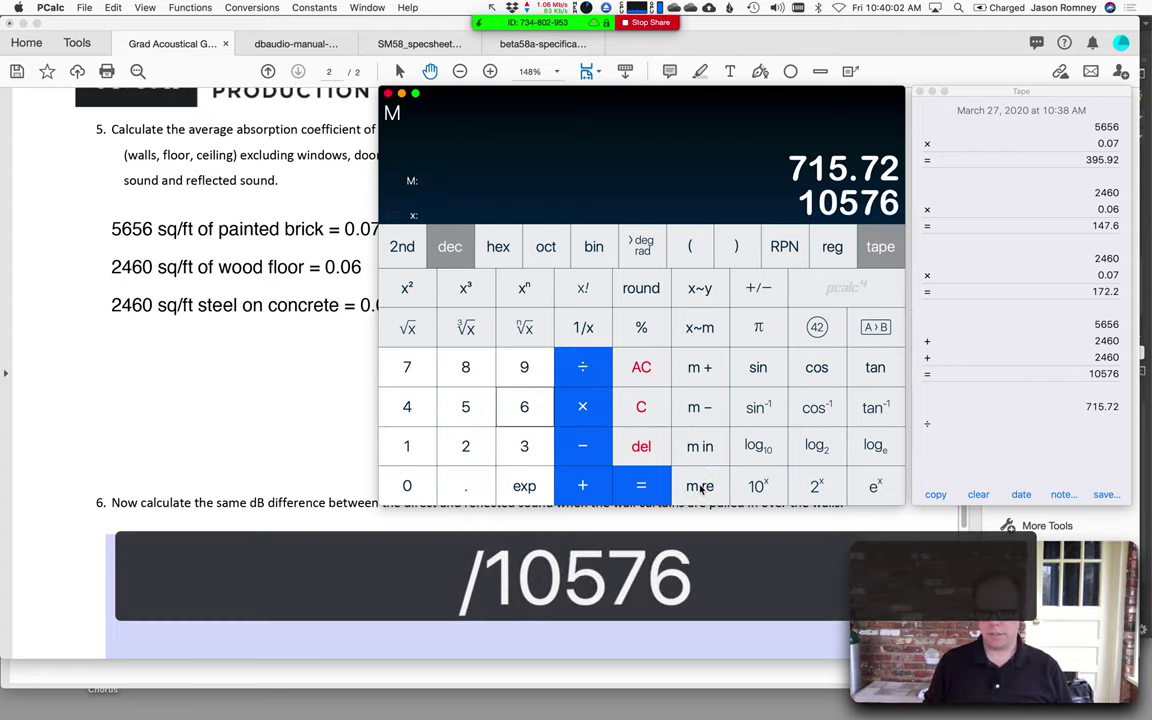
{"action": "key", "text": "Return"}
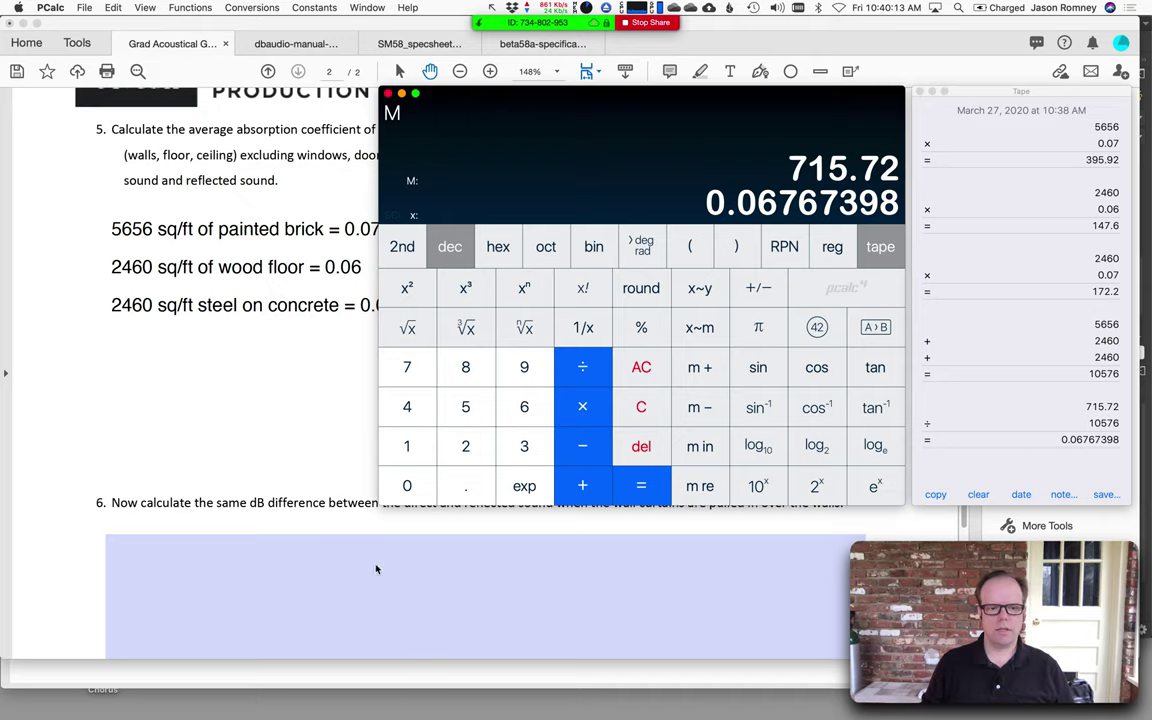
- Return to the Acrobat worksheet and add the line "= 0.07" below the material lines in question 5's answer
{"action": "left_click", "coordinate": [250, 375]}
{"action": "left_click", "coordinate": [302, 385]}
{"action": "key", "text": "Return"}
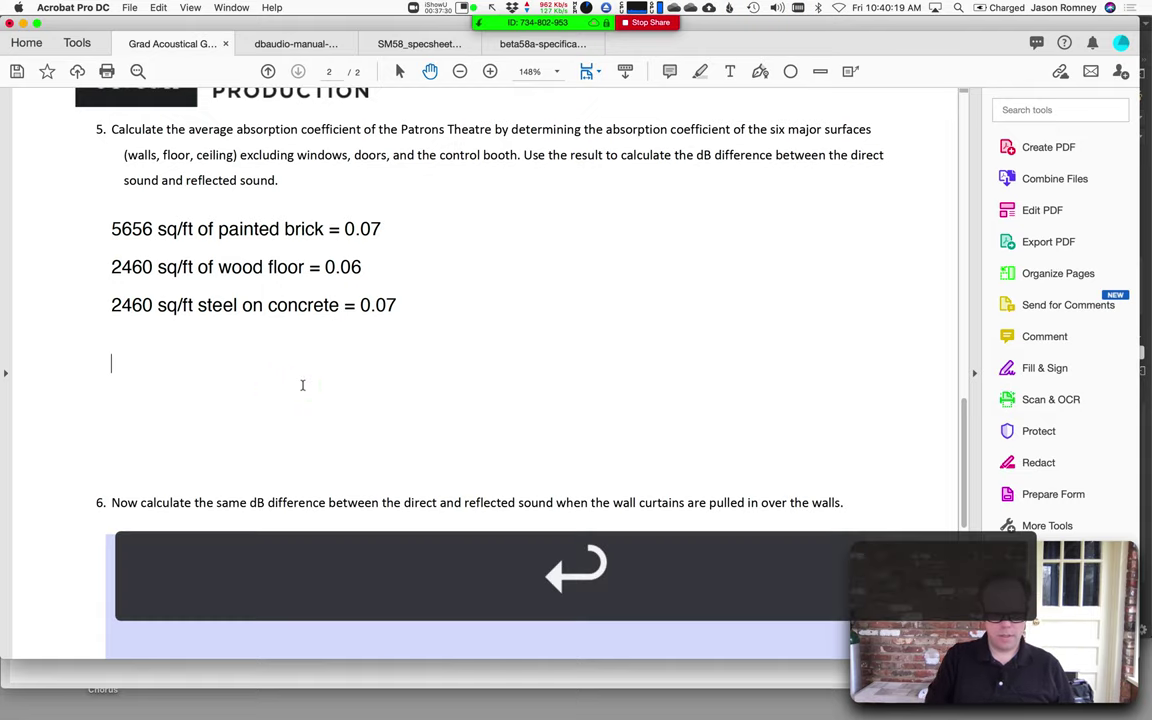
{"action": "type", "text": "="}
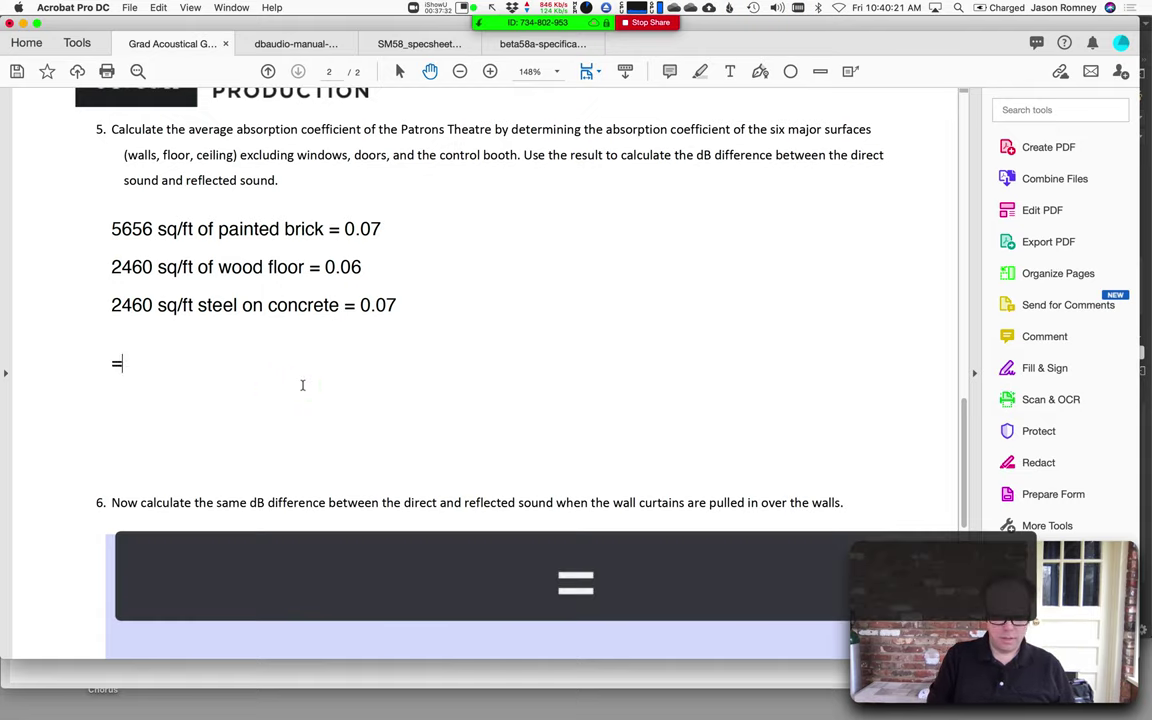
{"action": "type", "text": " 0.07"}
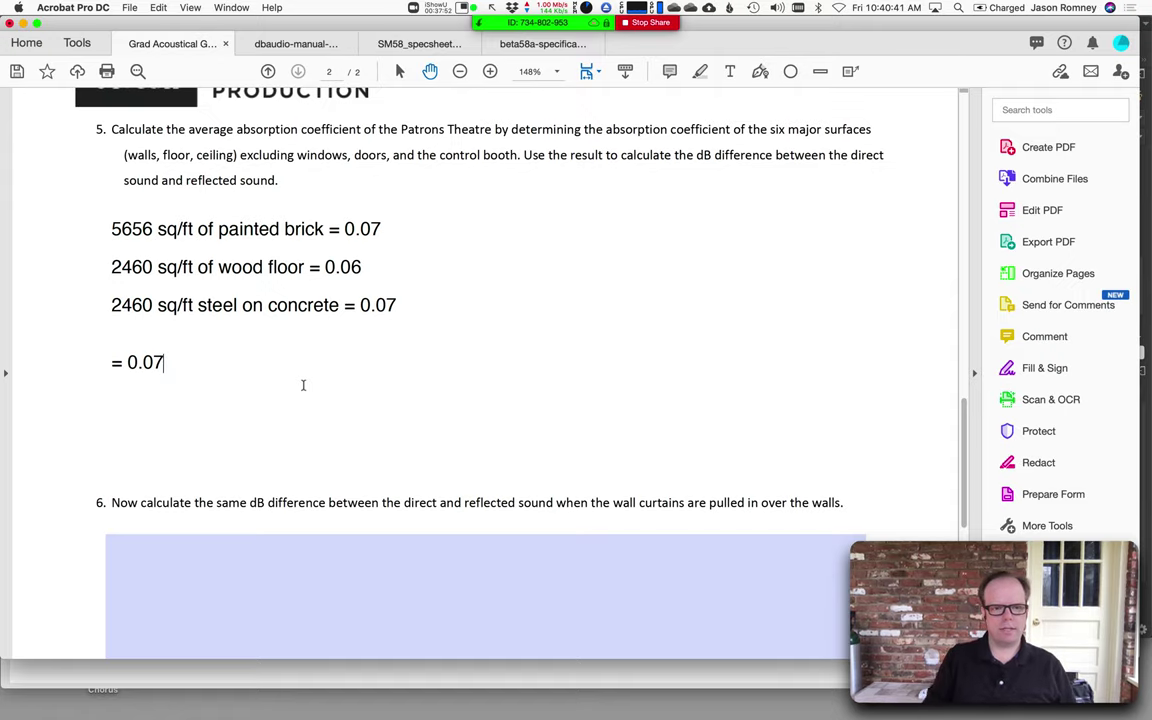
{"action": "left_click", "coordinate": [54, 467]}
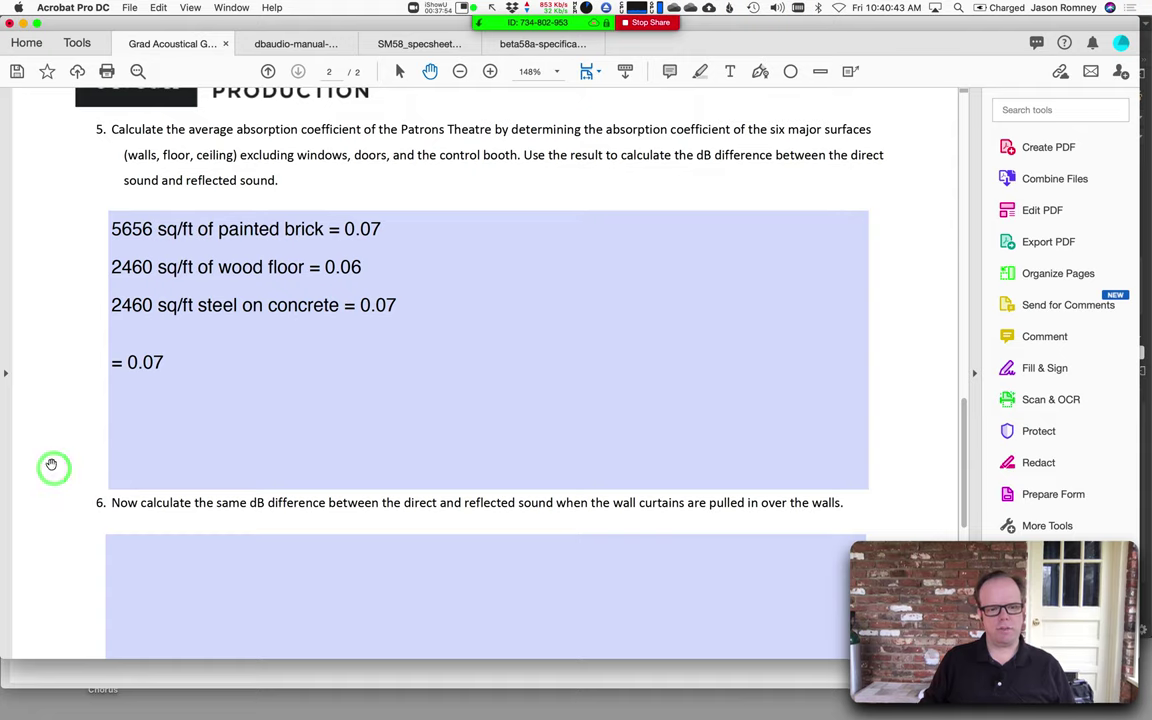
- Go to question 6 of the worksheet, switch to the Patrons plan in AutoCAD, and turn on the green curtain layer
{"action": "scroll", "coordinate": [52, 465], "scroll_direction": "down", "scroll_amount": 2}
{"action": "left_click", "coordinate": [213, 452]}
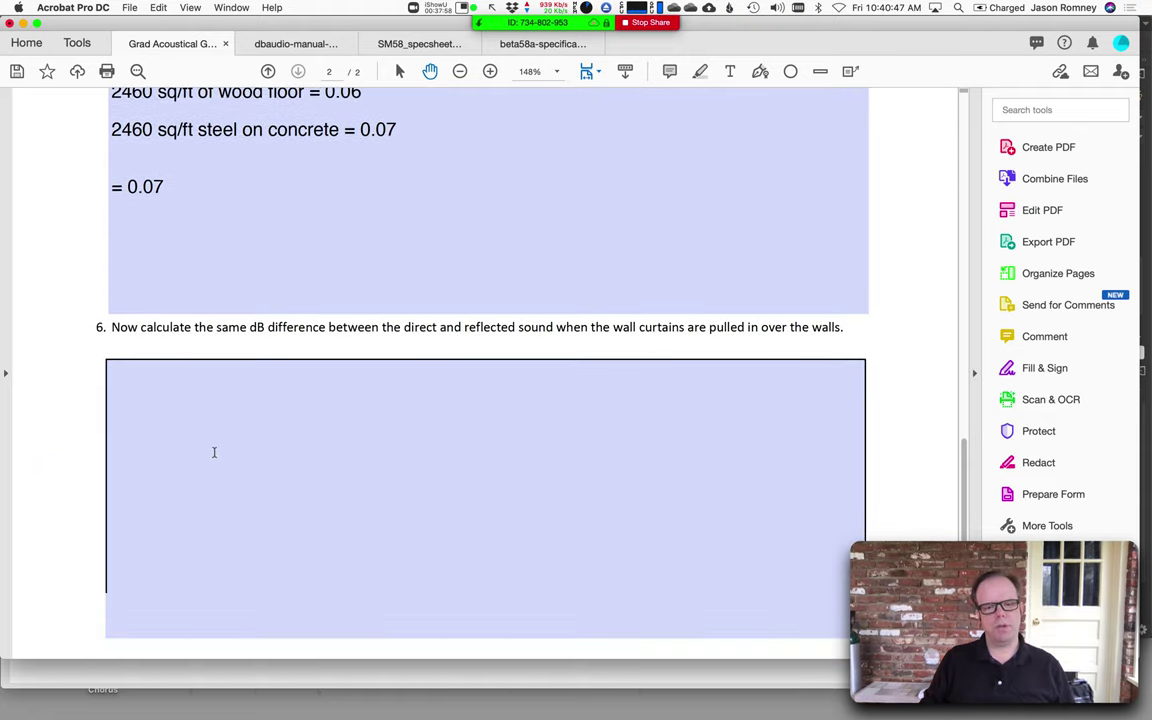
{"action": "left_click", "coordinate": [436, 276]}
{"action": "key", "text": "super+Tab"}
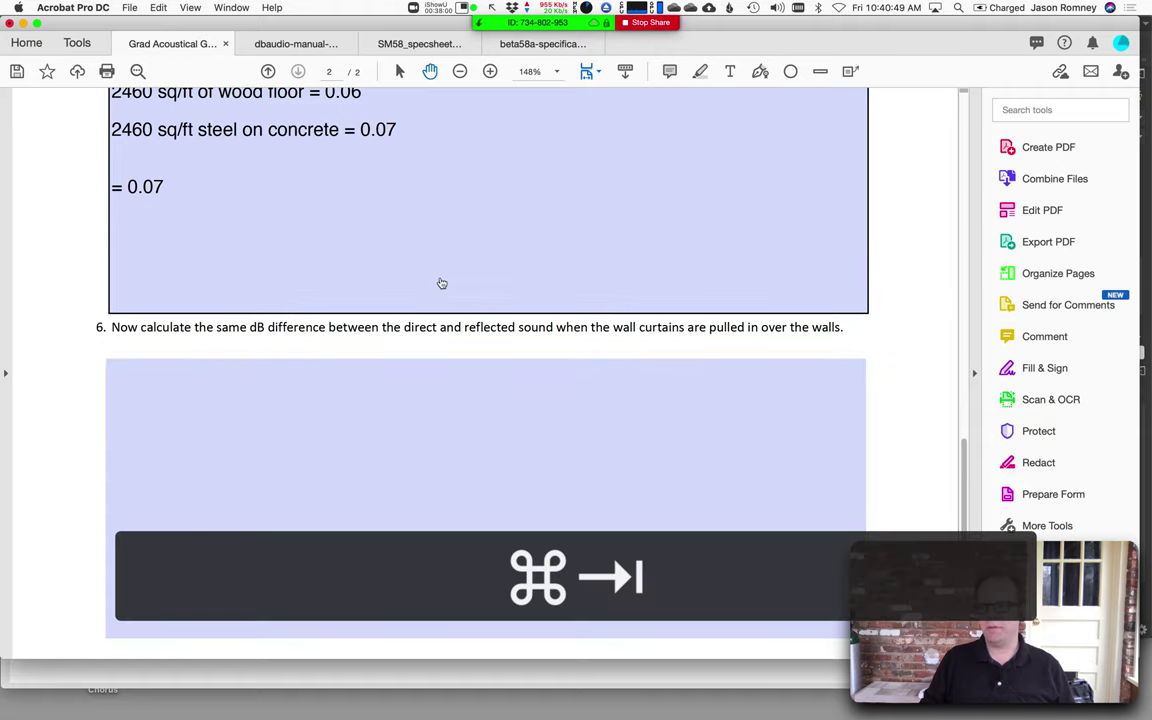
{"action": "key", "text": "super+Tab"}
{"action": "key", "text": "super+Tab"}
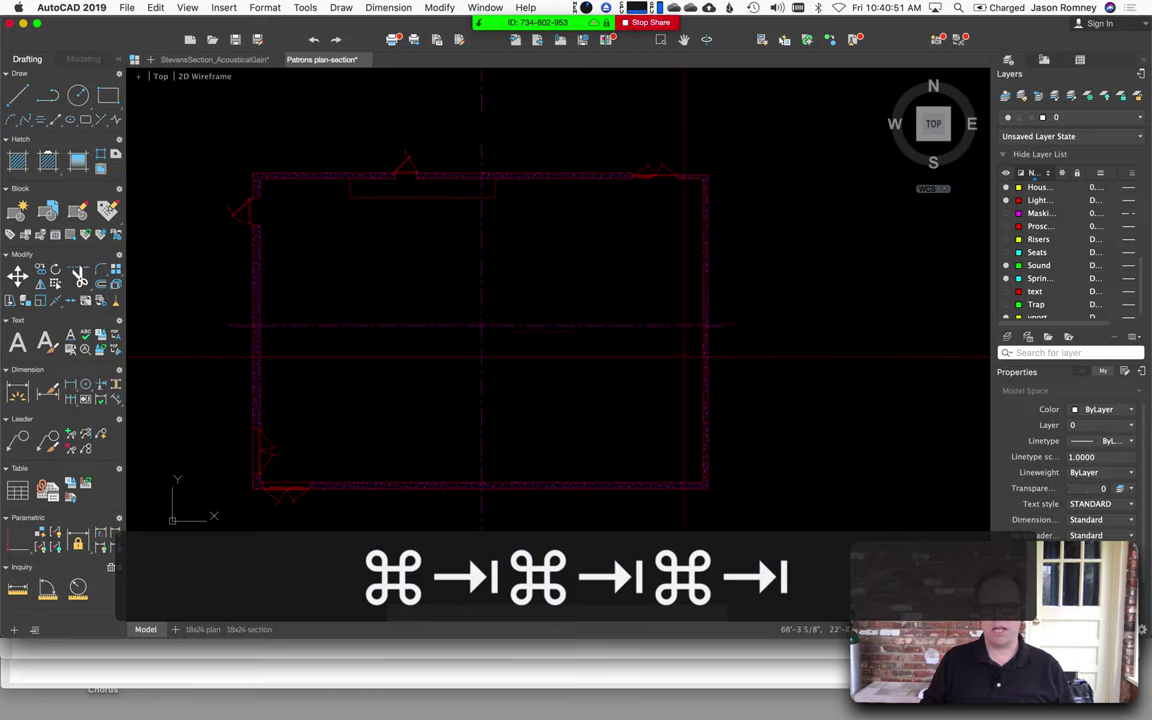
{"action": "scroll", "coordinate": [1031, 232], "scroll_direction": "up", "scroll_amount": 3}
{"action": "left_click", "coordinate": [1006, 233]}
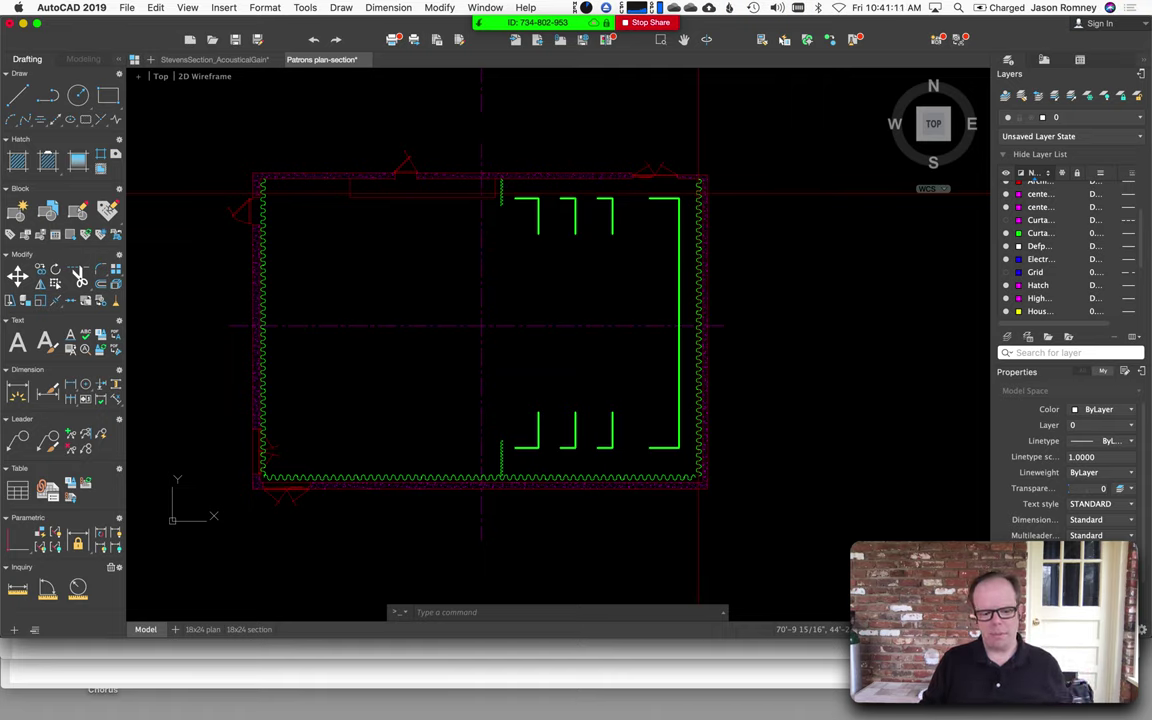
- Check the curtain coverage along the theatre walls in the plan against question 6, and return to the Acrobat worksheet
{"action": "key", "text": "super+Tab"}
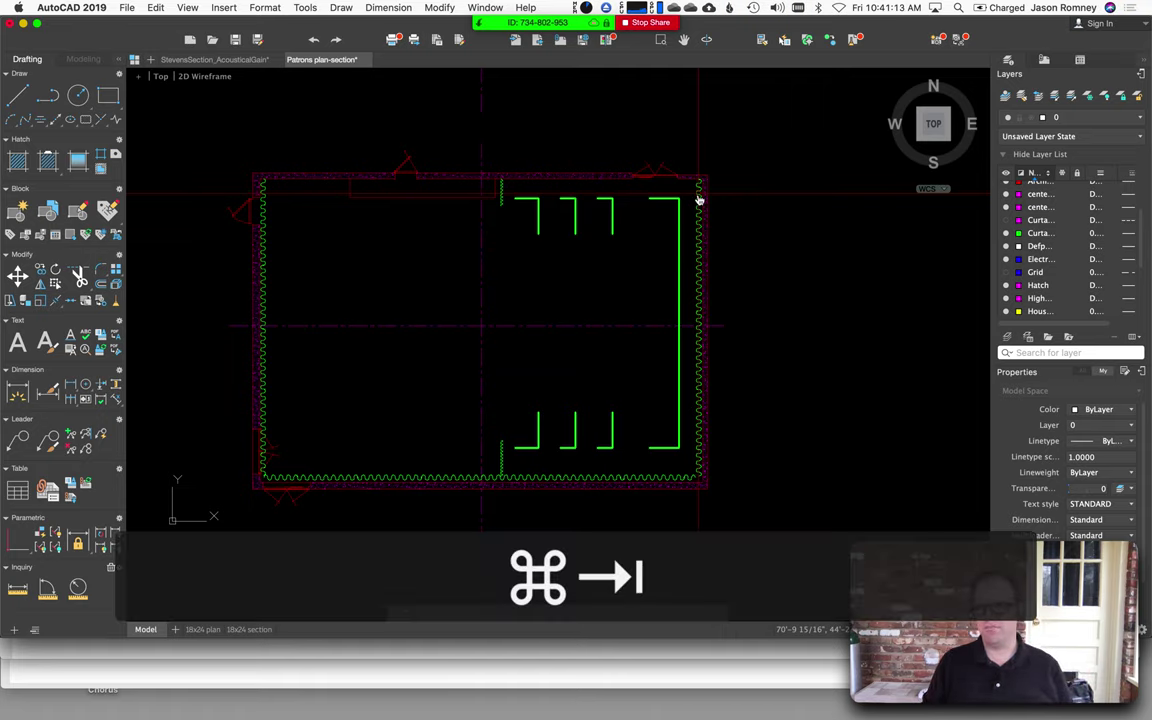
{"action": "key", "text": "super+shift+Tab"}
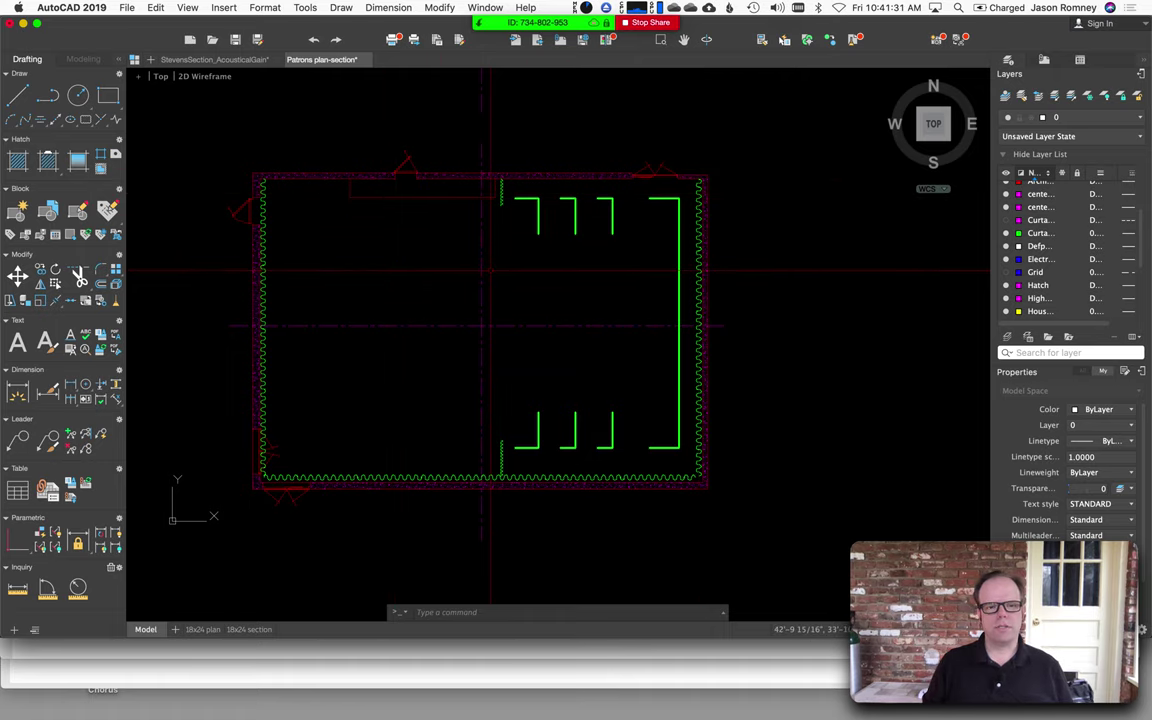
{"action": "key", "text": "super+Tab"}
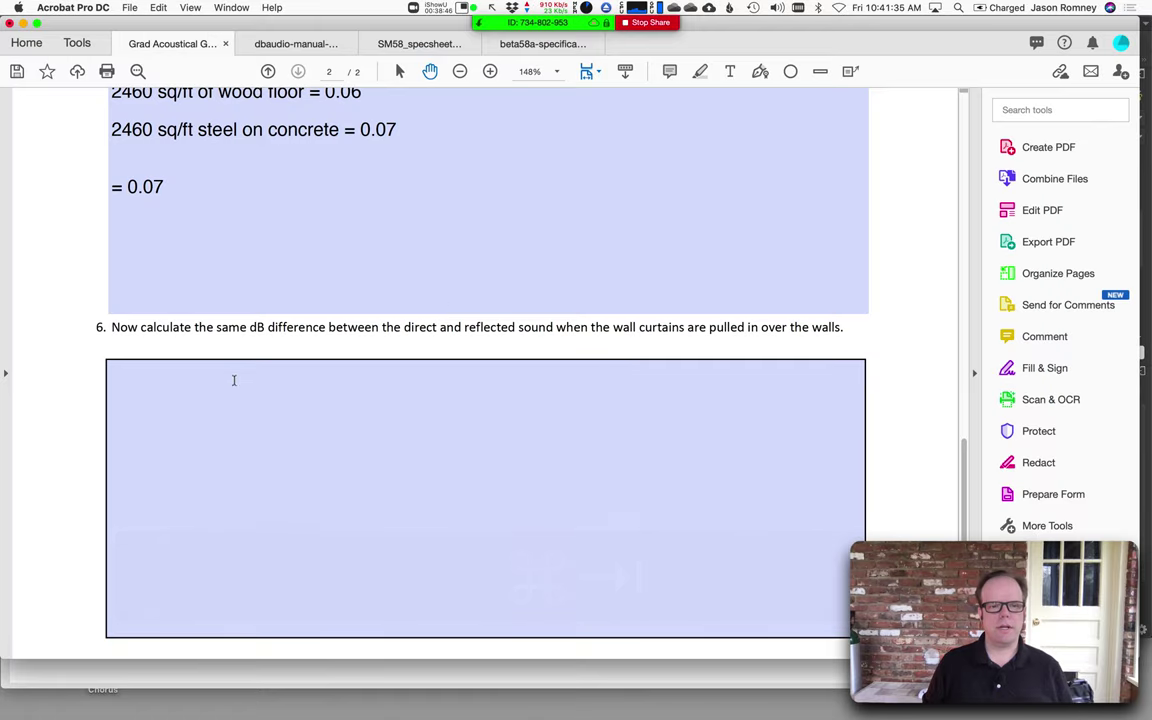
- Copy the three material lines from question 5's answer into question 6's answer box
{"action": "scroll", "coordinate": [248, 265], "scroll_direction": "up", "scroll_amount": 1}
{"action": "scroll", "coordinate": [248, 265], "scroll_direction": "up", "scroll_amount": 2}
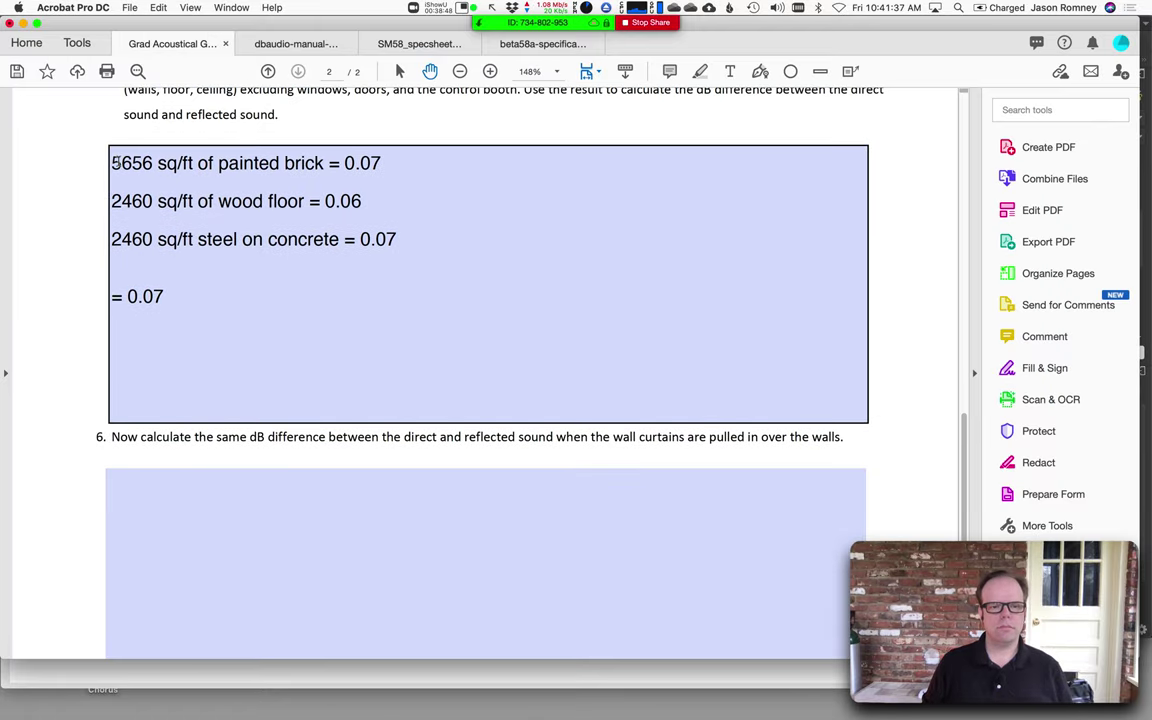
{"action": "left_click_drag", "start_coordinate": [113, 162], "coordinate": [408, 242]}
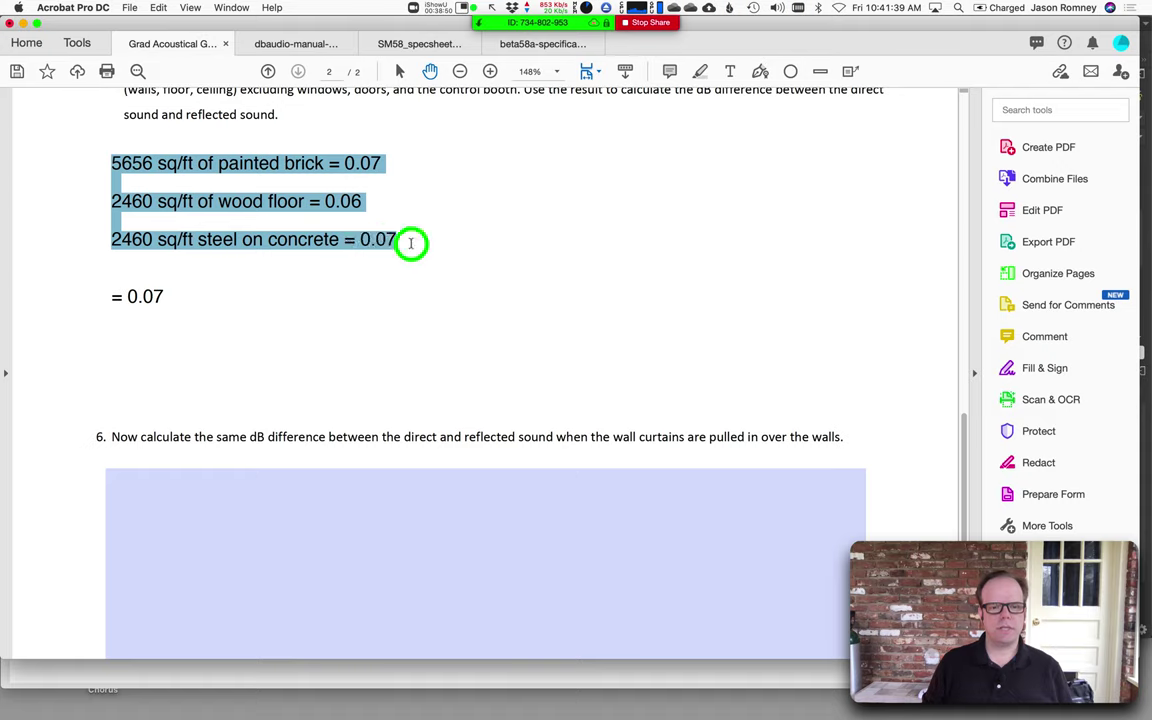
{"action": "key", "text": "super+c"}
{"action": "left_click", "coordinate": [236, 560]}
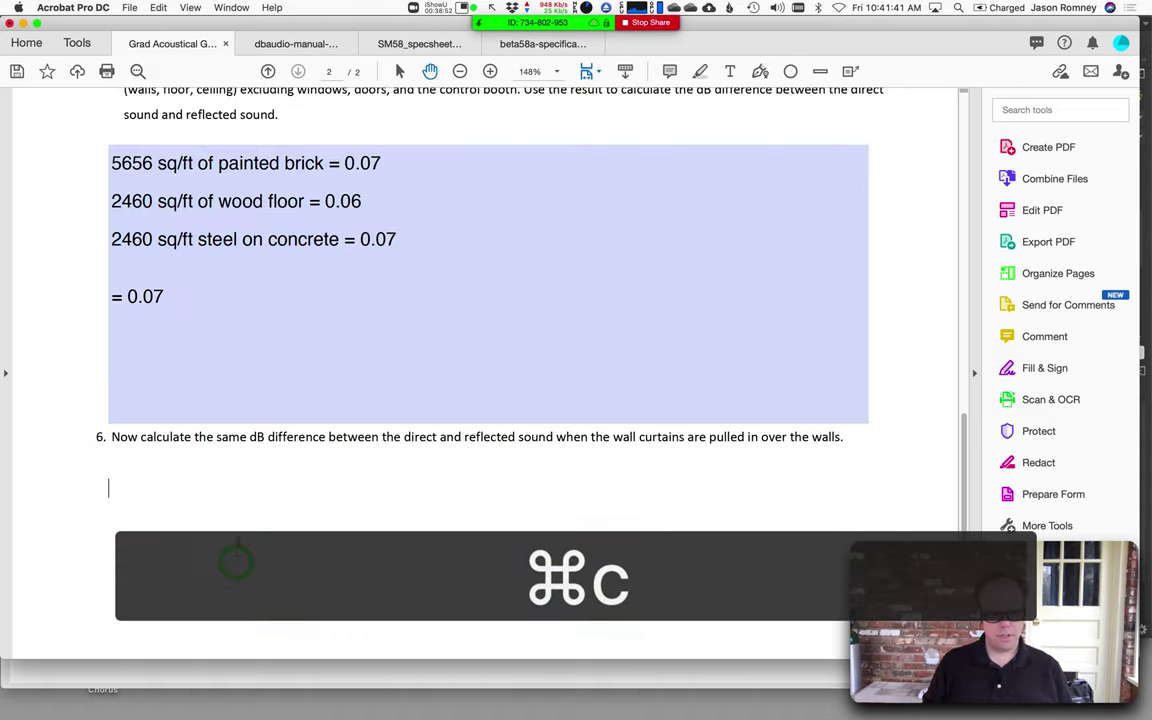
{"action": "key", "text": "super+v"}
{"action": "left_click", "coordinate": [64, 507]}
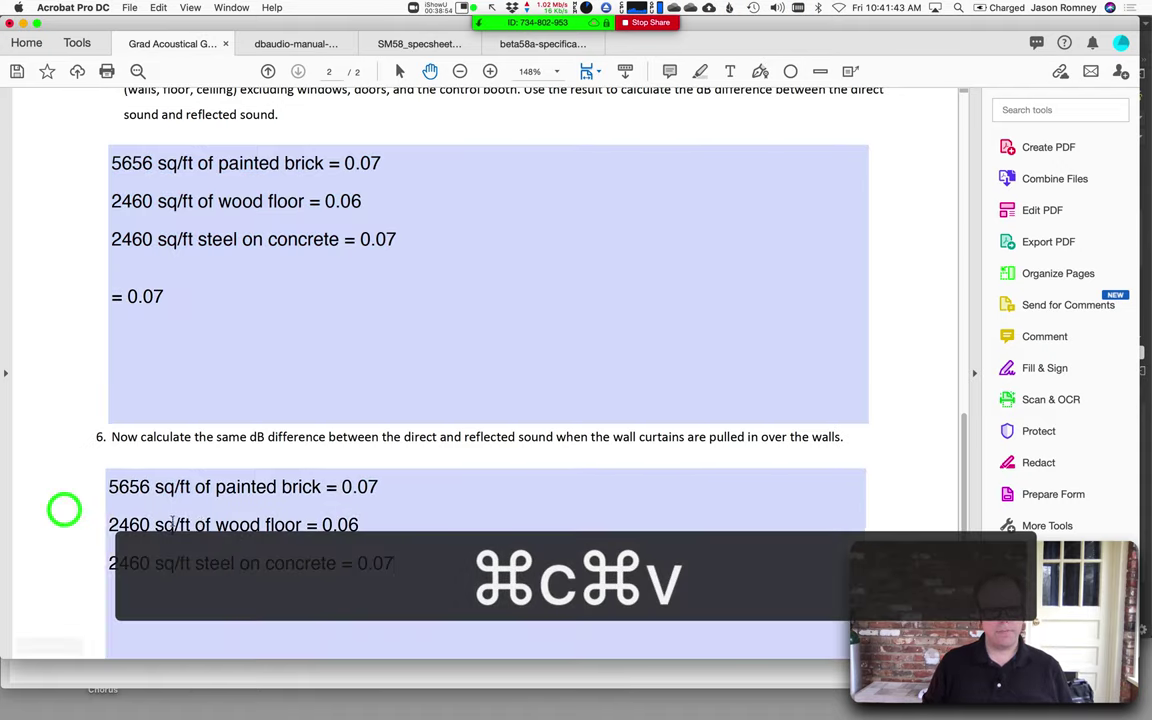
{"action": "scroll", "coordinate": [394, 512], "scroll_direction": "down", "scroll_amount": 1}
{"action": "scroll", "coordinate": [394, 512], "scroll_direction": "down", "scroll_amount": 2}
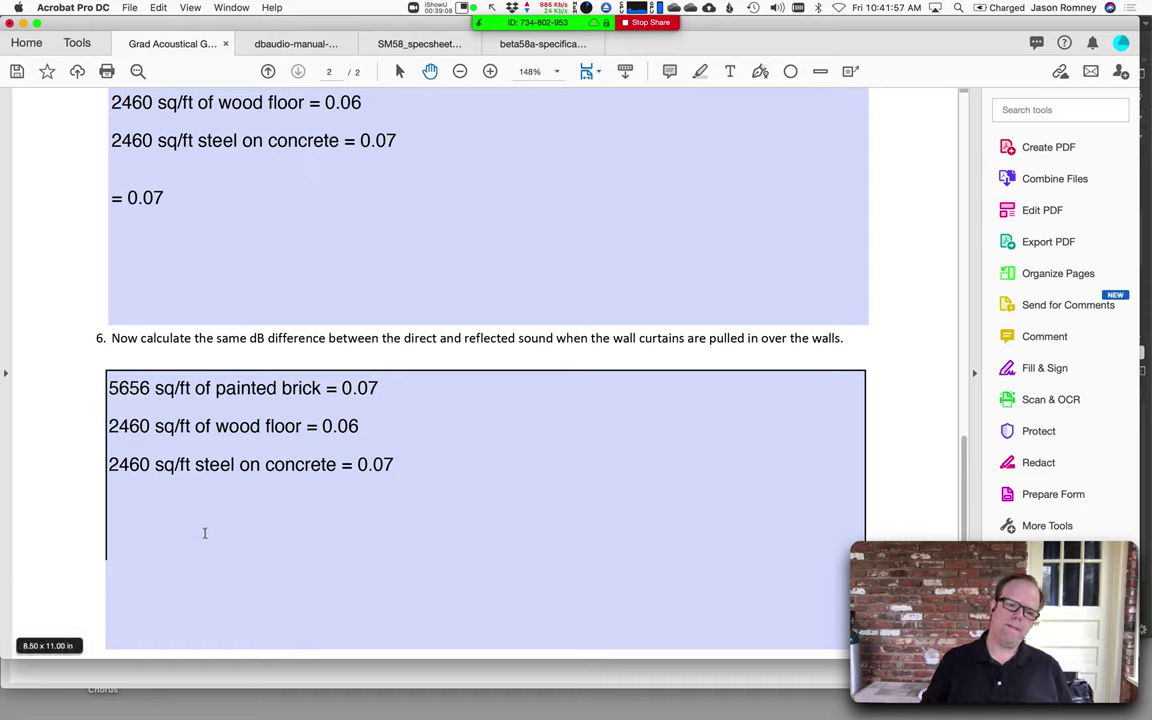
{"action": "left_click", "coordinate": [876, 541]}
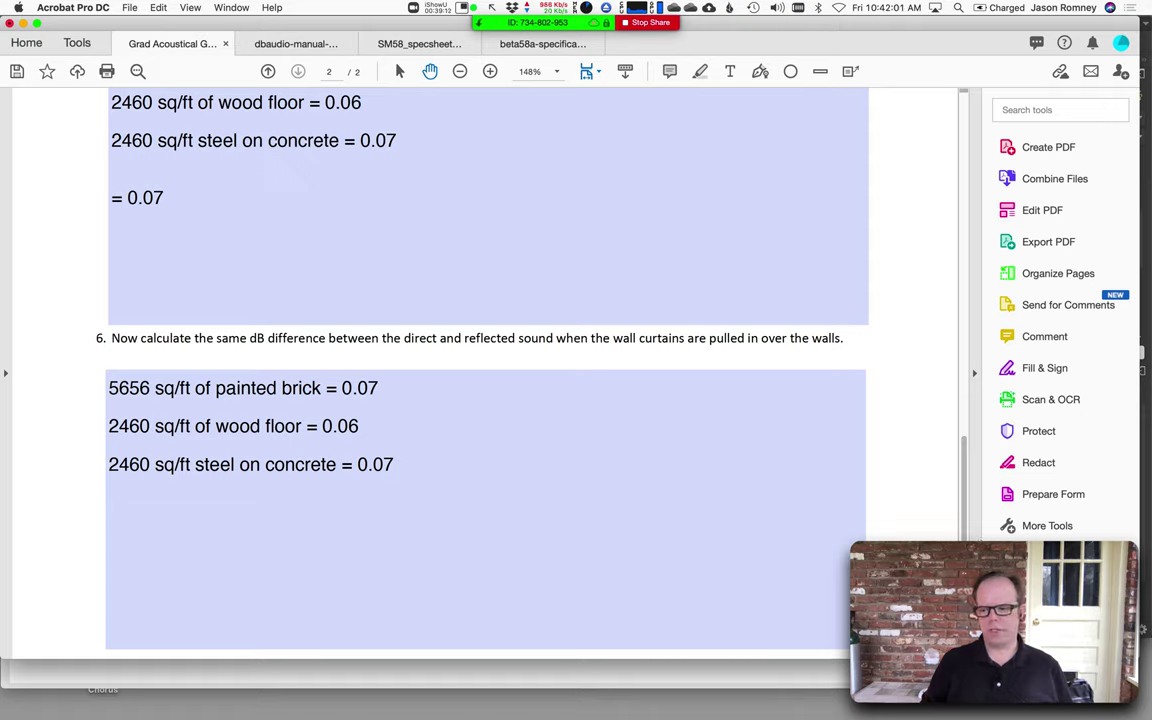
- Switch to the Patrons plan in AutoCAD and measure the inside length of the long wall without curtains
{"action": "key", "text": "super+Tab"}
{"action": "key", "text": "super+Tab"}
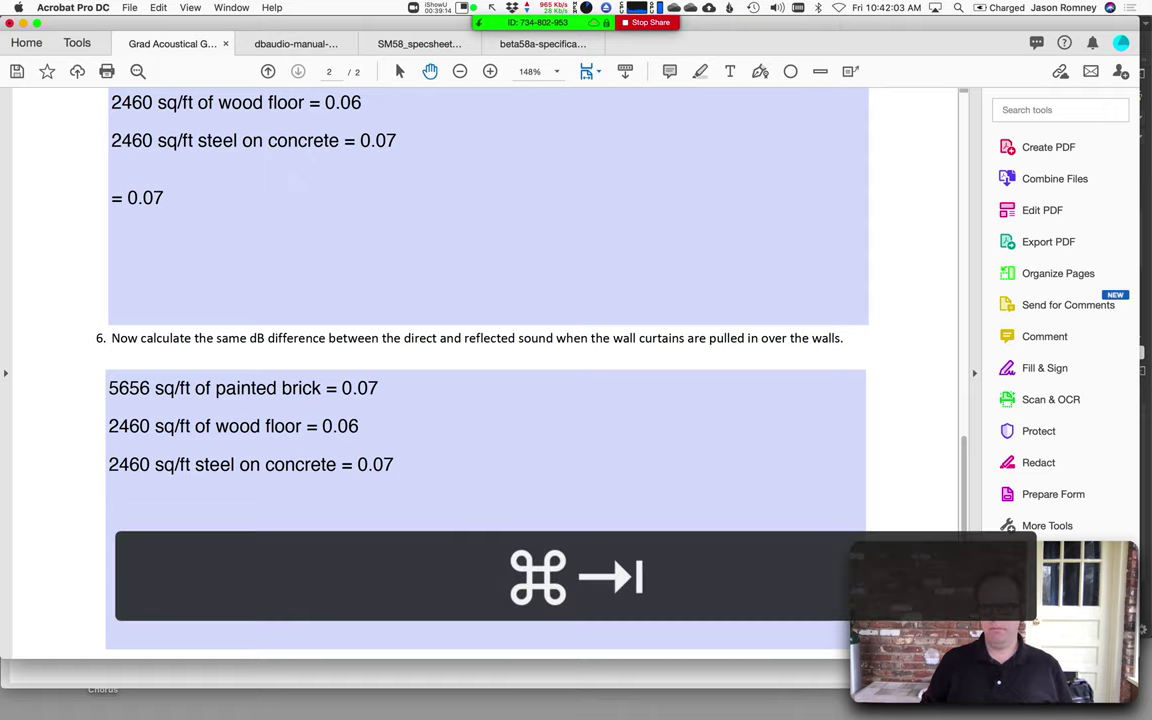
{"action": "key", "text": "super+Tab"}
{"action": "key", "text": "super+shift+Tab"}
{"action": "key", "text": "super+shift+Tab"}
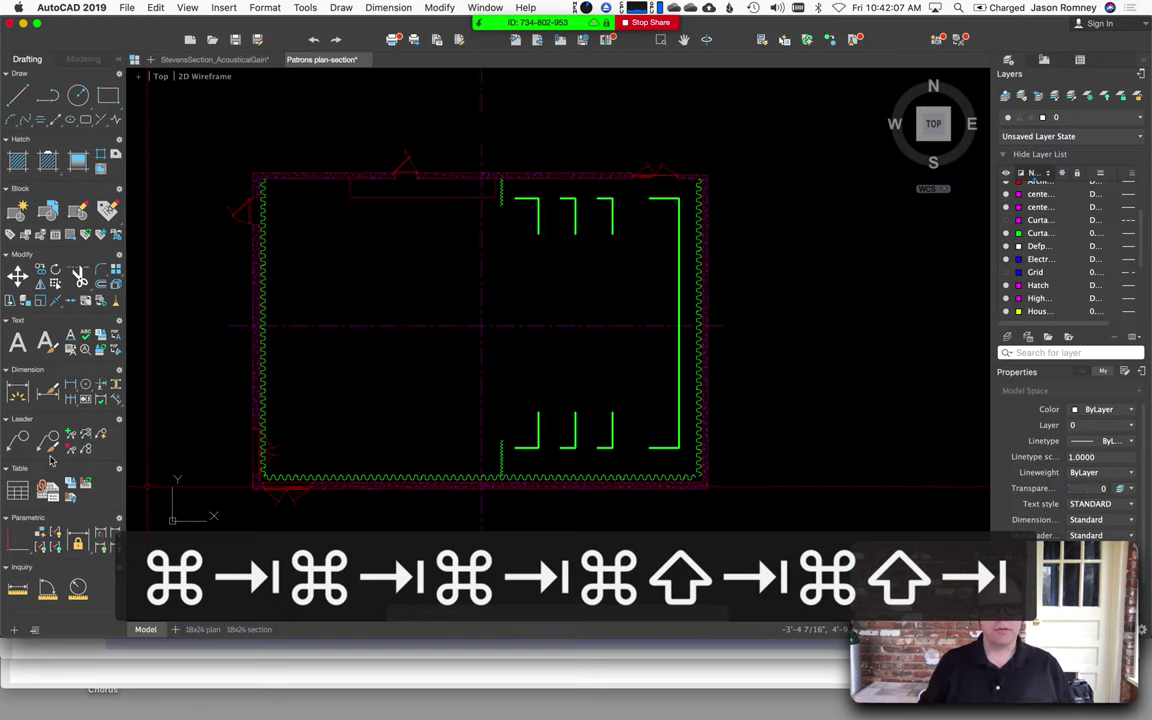
{"action": "key", "text": "Escape"}
{"action": "scroll", "coordinate": [273, 170], "scroll_direction": "up", "scroll_amount": 3}
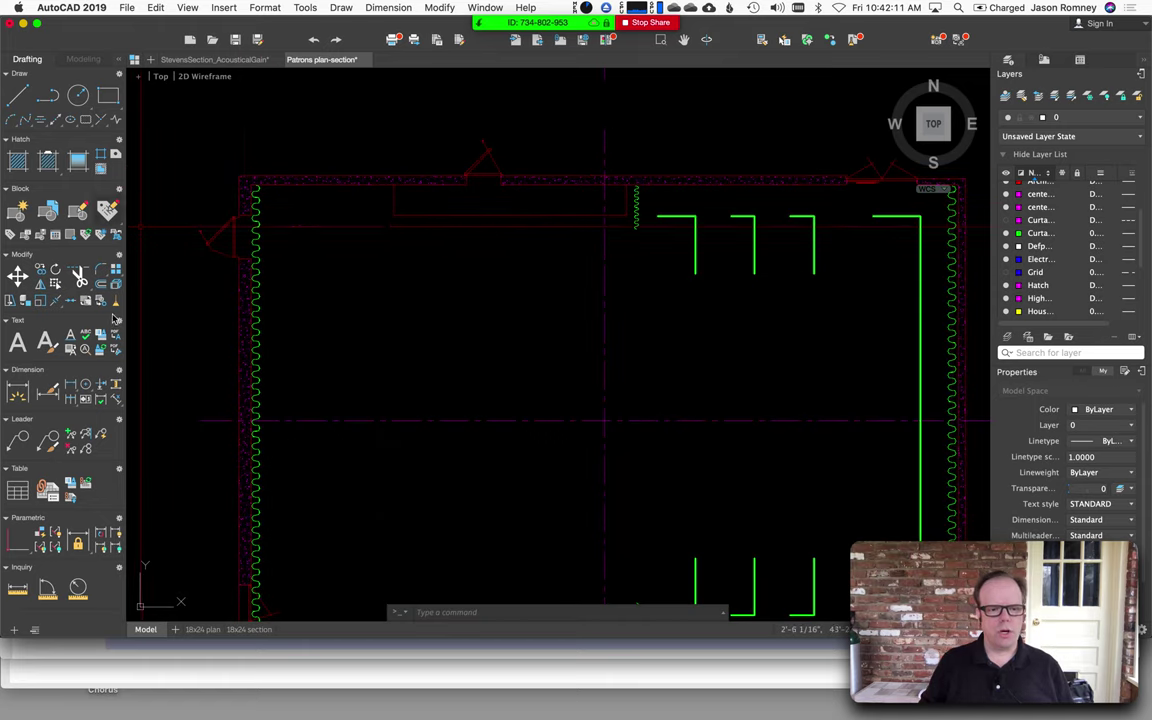
{"action": "left_click", "coordinate": [17, 591]}
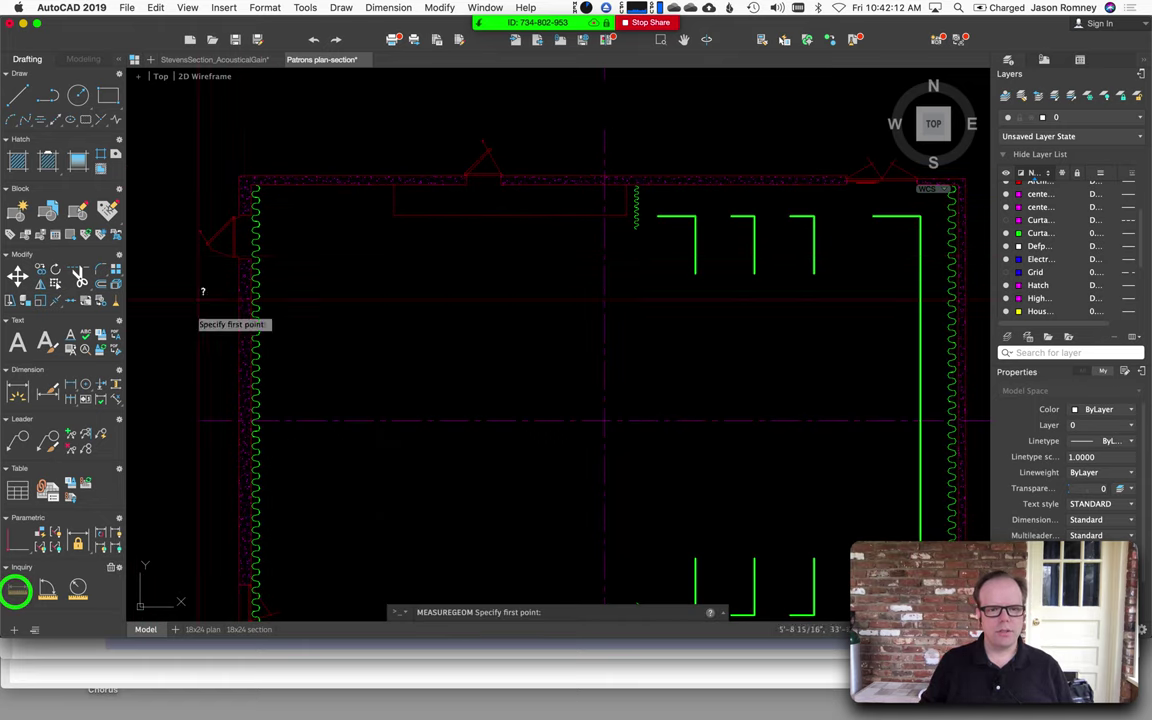
{"action": "scroll", "coordinate": [252, 182], "scroll_direction": "up", "scroll_amount": 5}
{"action": "left_click", "coordinate": [248, 183]}
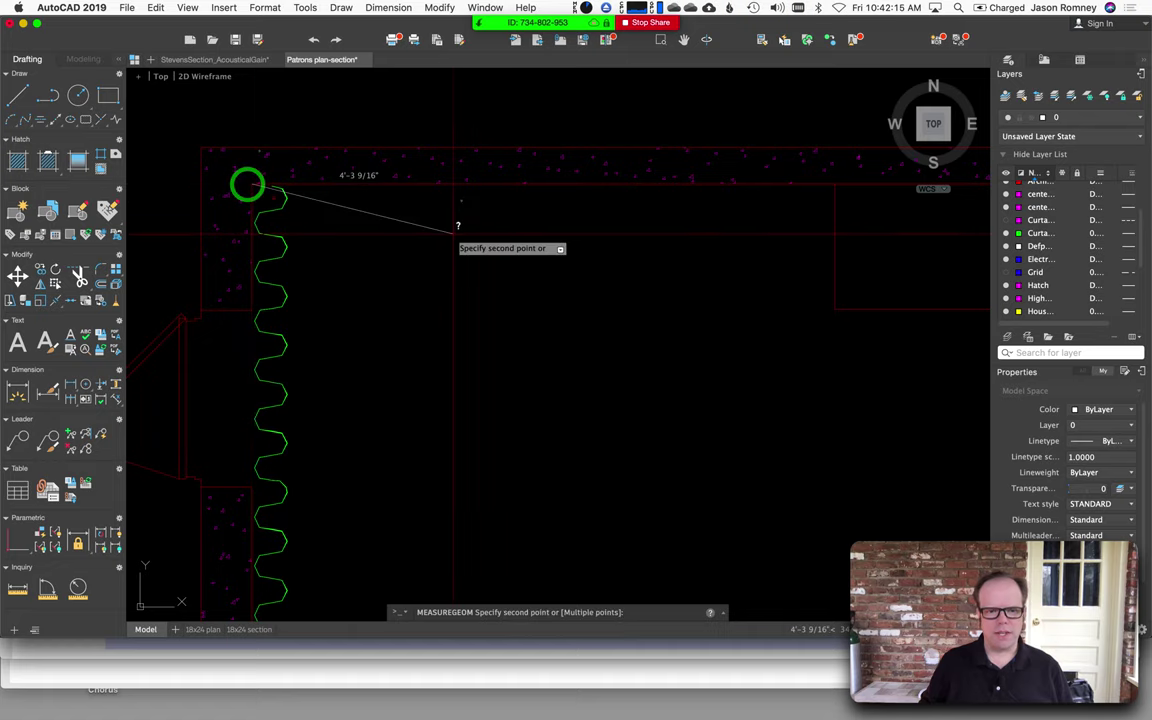
{"action": "scroll", "coordinate": [458, 230], "scroll_direction": "down", "scroll_amount": 5}
{"action": "scroll", "coordinate": [663, 221], "scroll_direction": "up", "scroll_amount": 5}
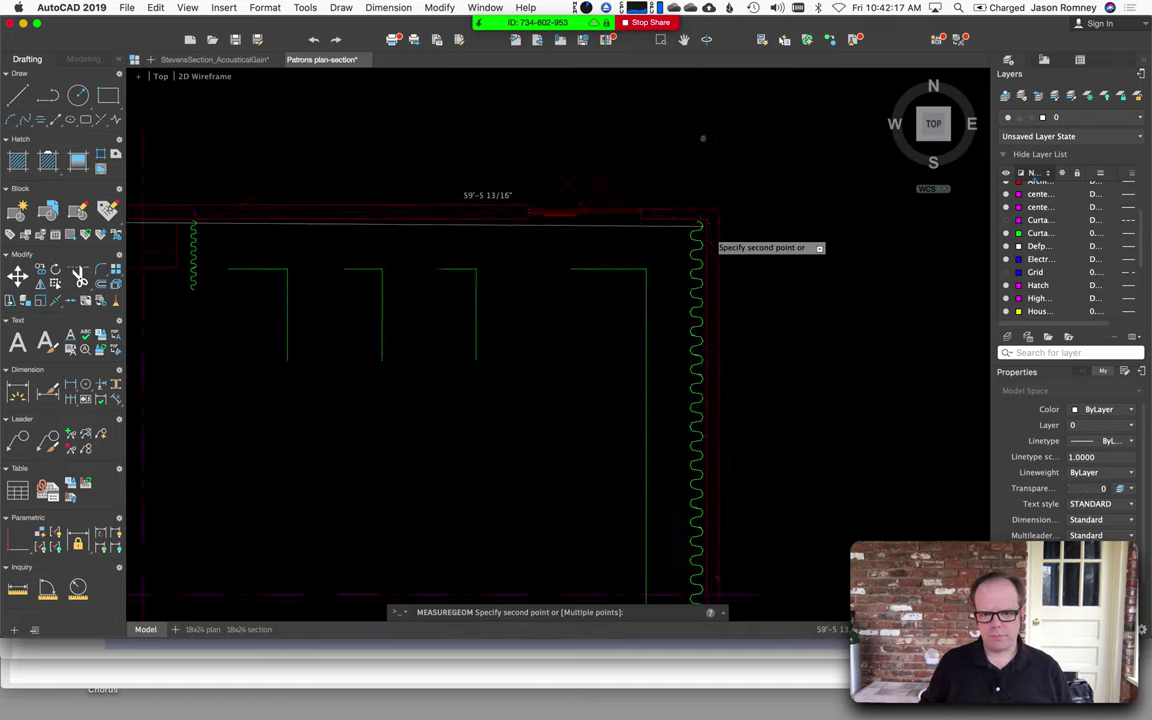
{"action": "left_click", "coordinate": [670, 131]}
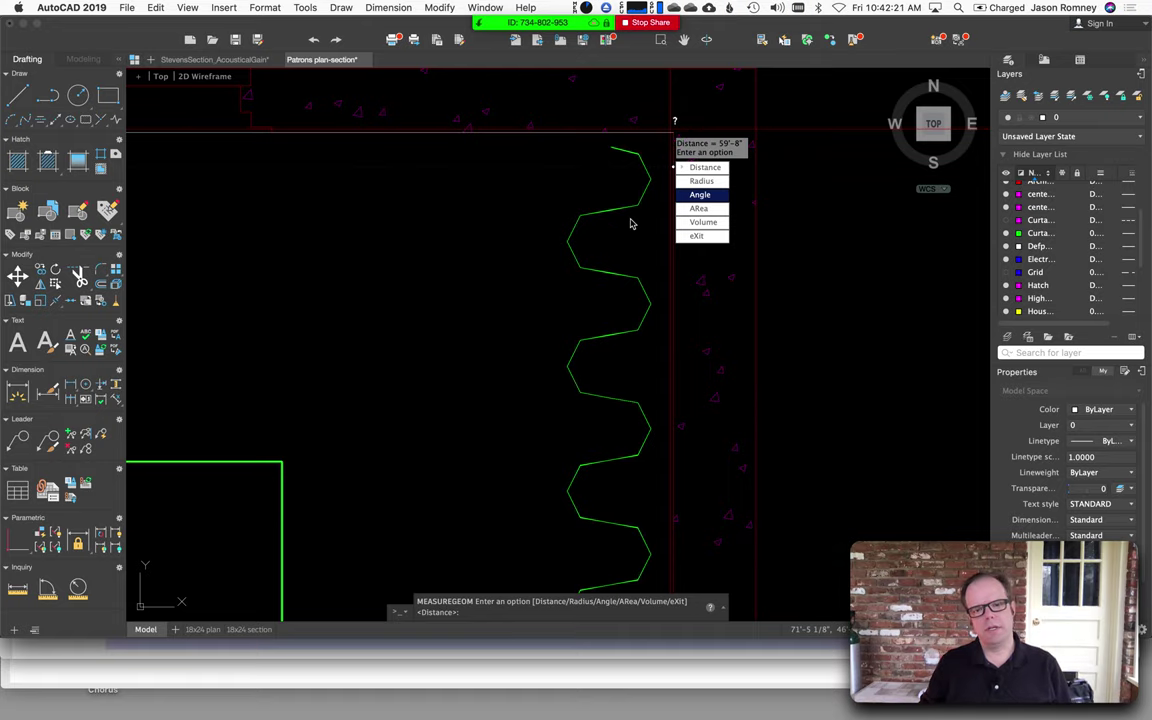
{"action": "key", "text": "Escape"}
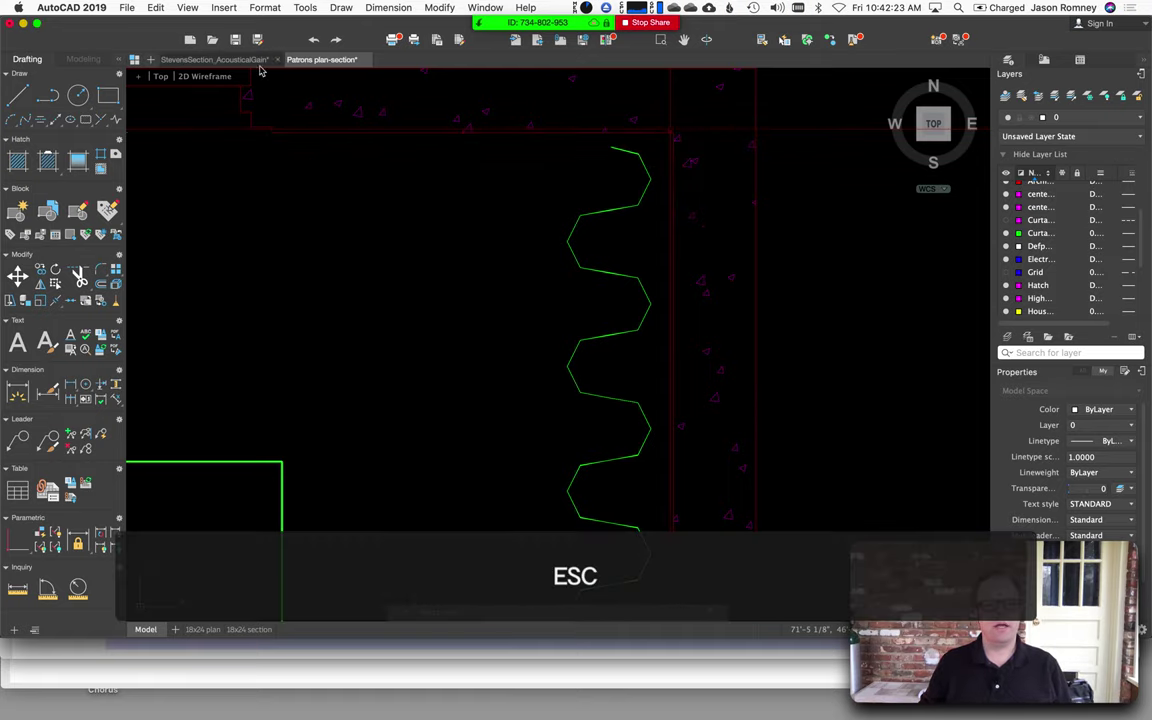
- Measure the inside wall height from floor to ceiling in the section drawing above the plan
{"action": "scroll", "coordinate": [310, 159], "scroll_direction": "down", "scroll_amount": 10}
{"action": "scroll", "coordinate": [252, 110], "scroll_direction": "up", "scroll_amount": 8}
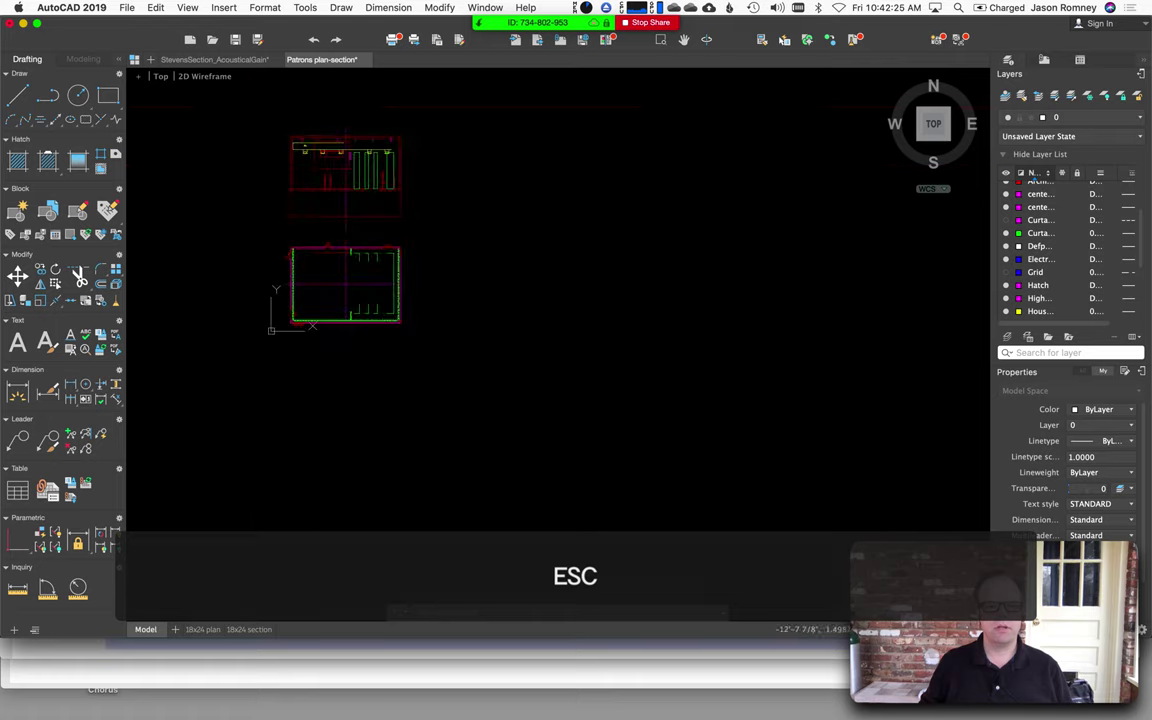
{"action": "left_click", "coordinate": [17, 588]}
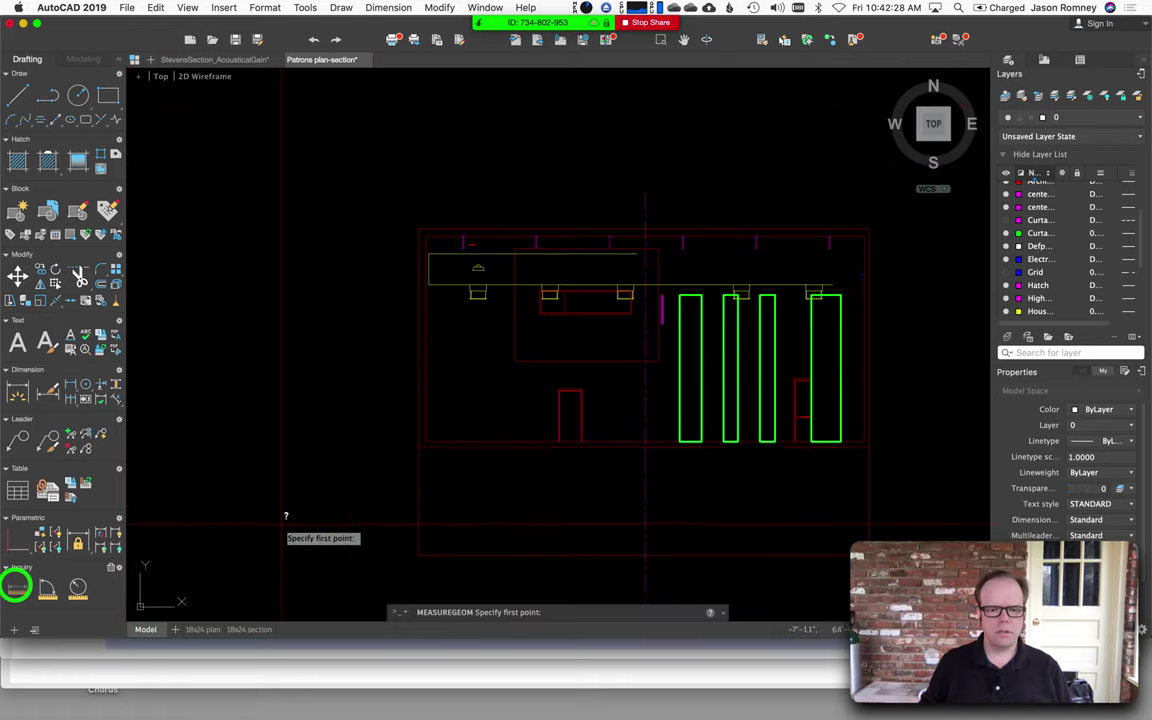
{"action": "left_click", "coordinate": [426, 440]}
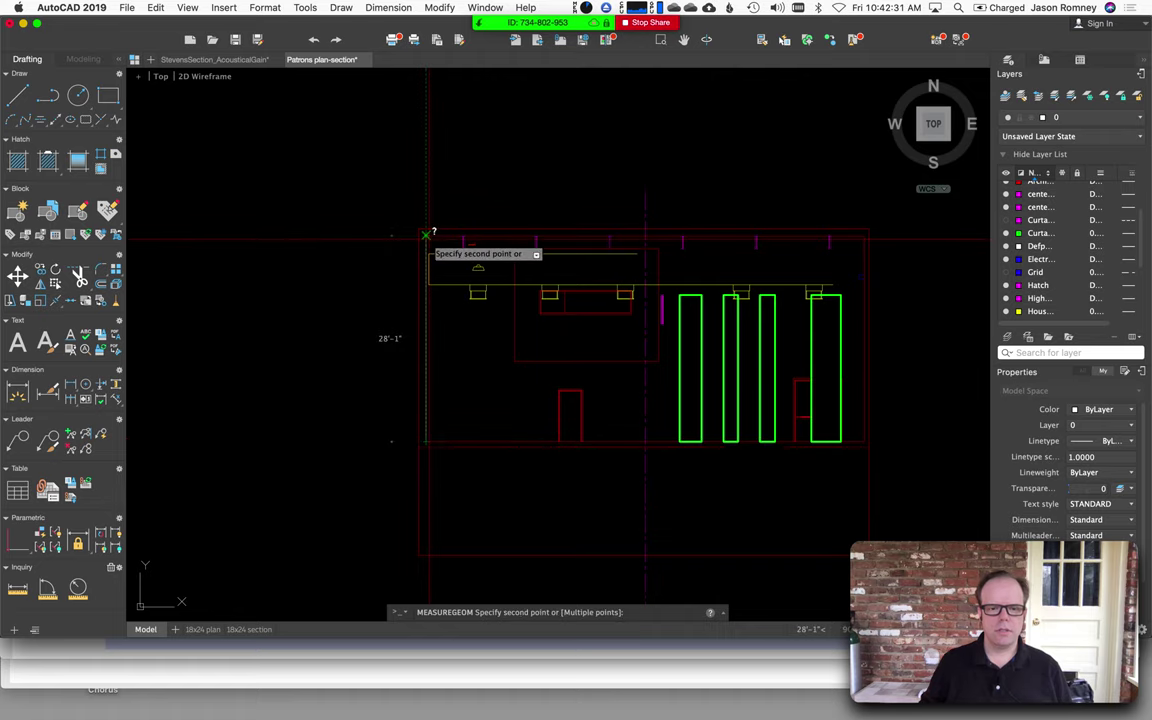
{"action": "key", "text": "Escape"}
{"action": "key", "text": "Escape"}
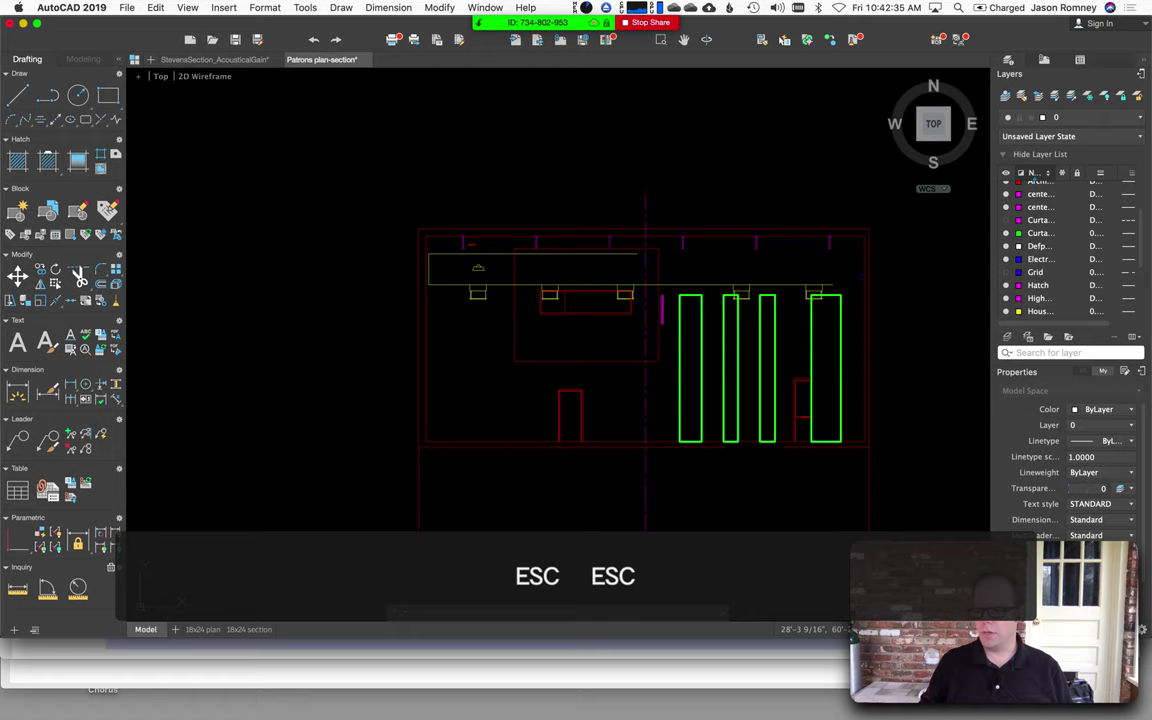
- Switch to PCalc, multiply 60 by 28, and add the product to the cleared calculator memory
{"action": "key", "text": "super+Tab"}
{"action": "left_click", "coordinate": [645, 370]}
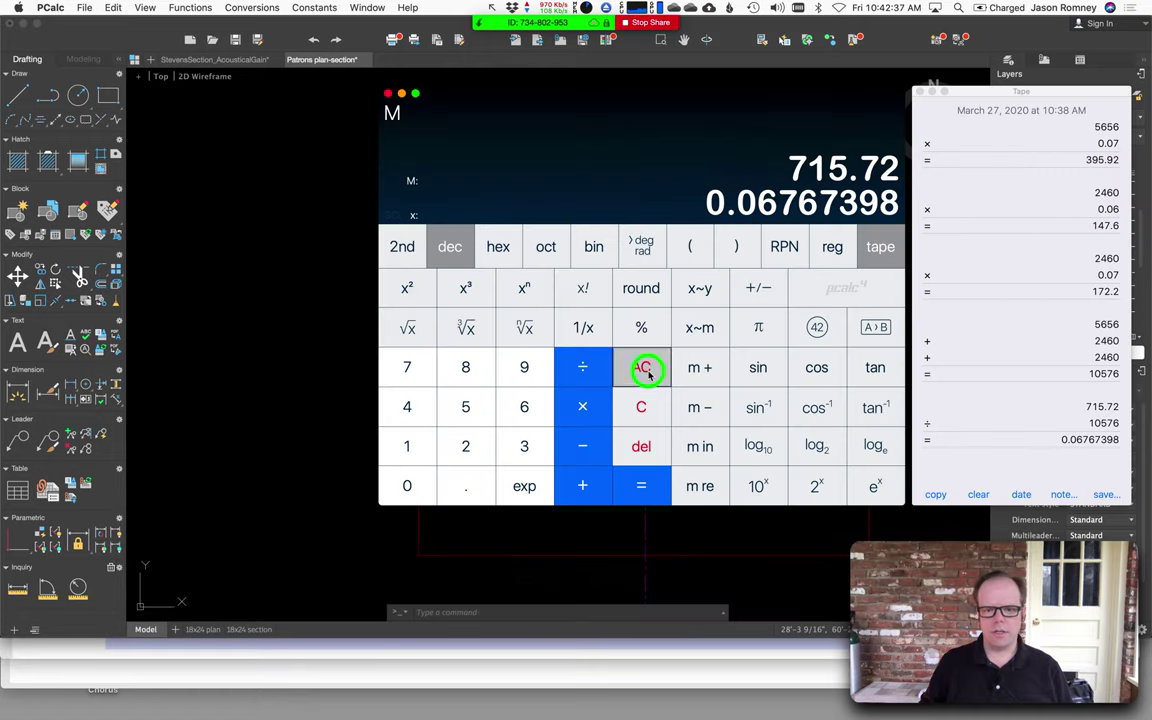
{"action": "type", "text": "60*28"}
{"action": "key", "text": "Return"}
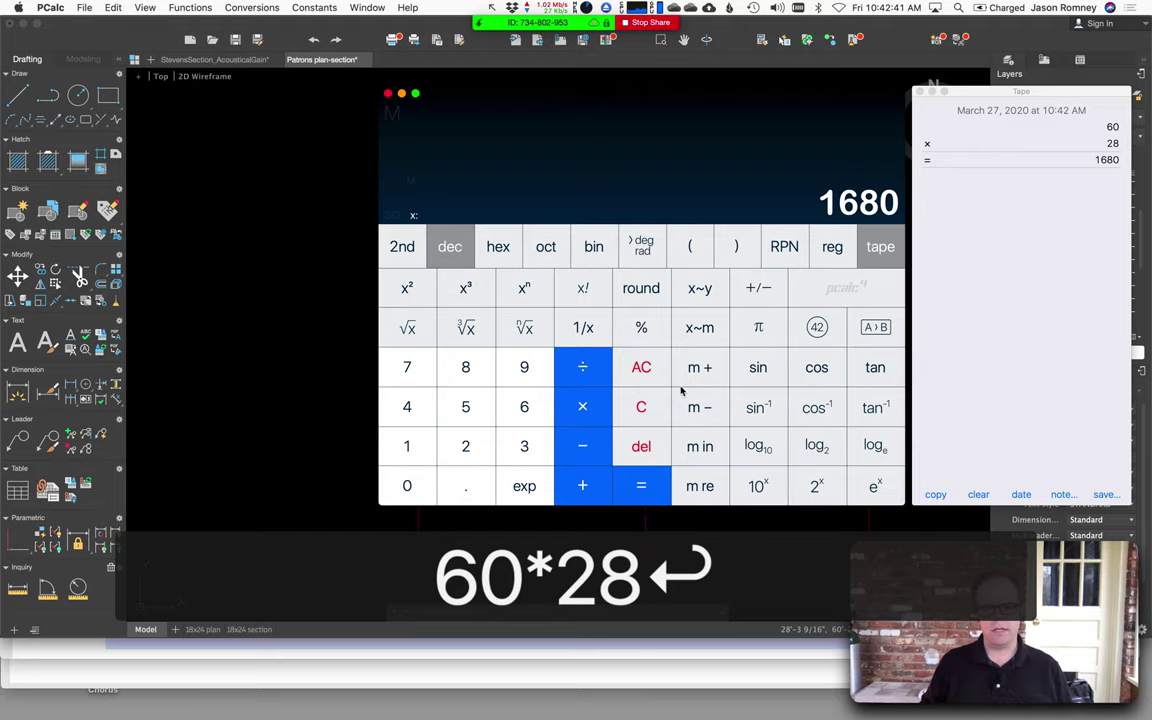
{"action": "left_click", "coordinate": [697, 368]}
{"action": "left_click", "coordinate": [642, 405]}
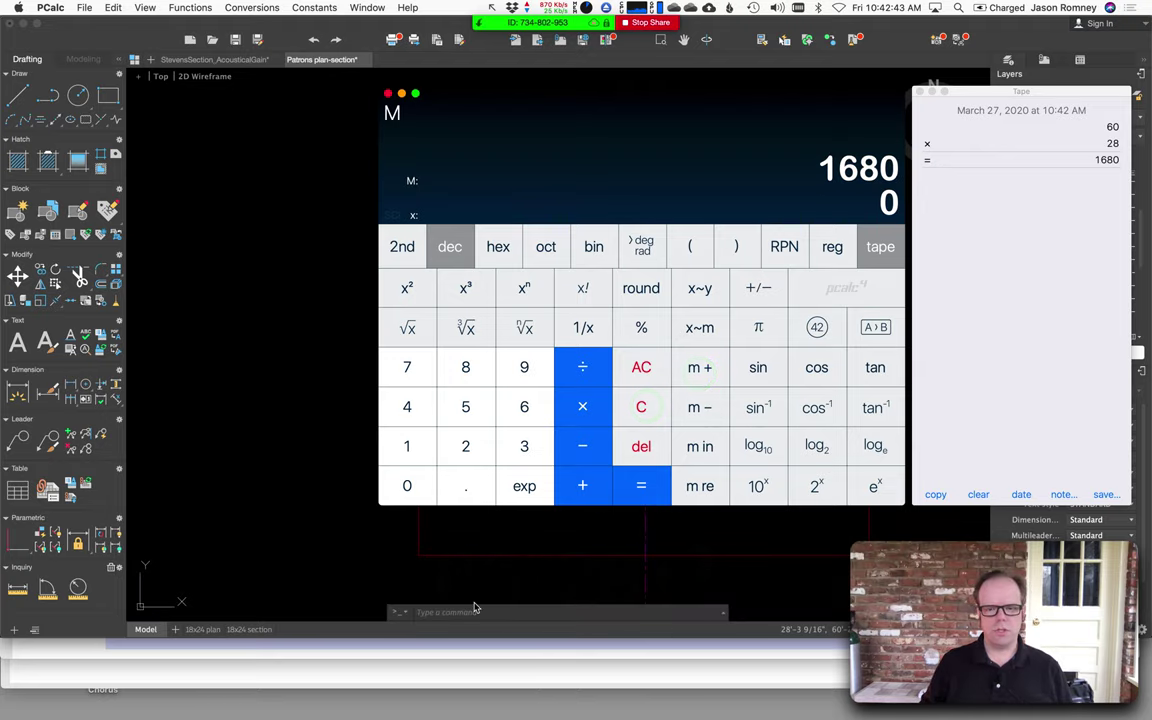
- Check the painted brick area in the worksheet, and in PCalc subtract the remembered bare wall area from 5656
{"action": "key", "text": "super+Tab"}
{"action": "key", "text": "super+Tab"}
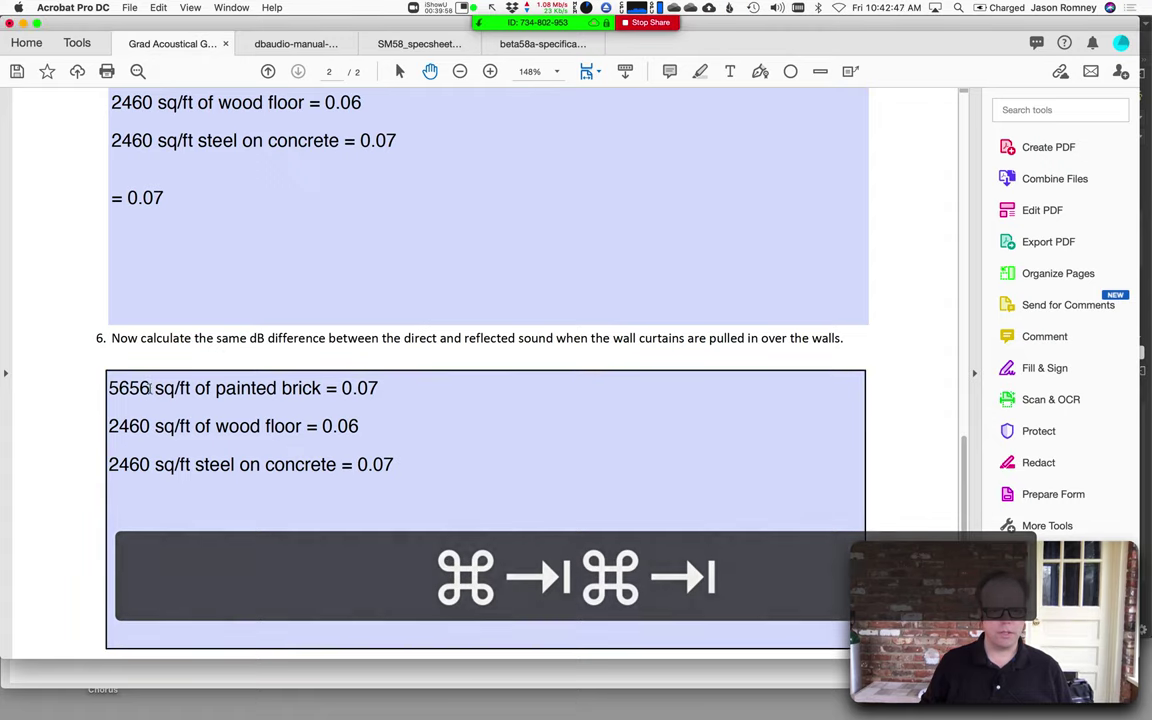
{"action": "key", "text": "super+Tab"}
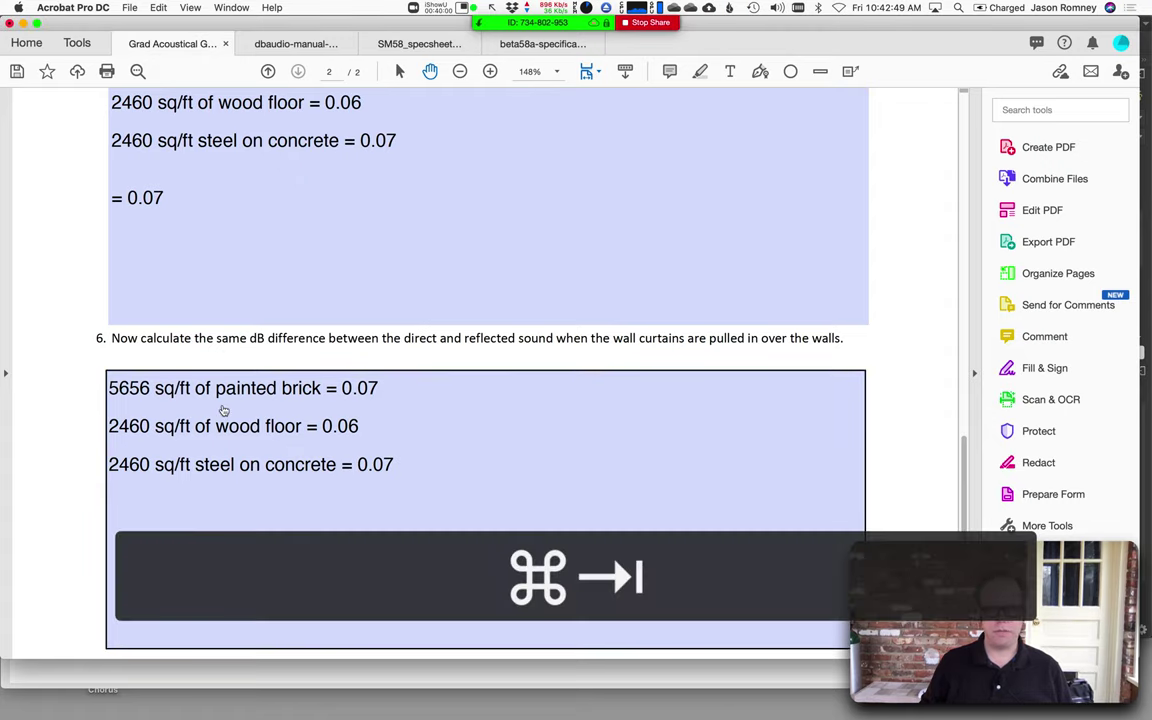
{"action": "type", "text": "5656"}
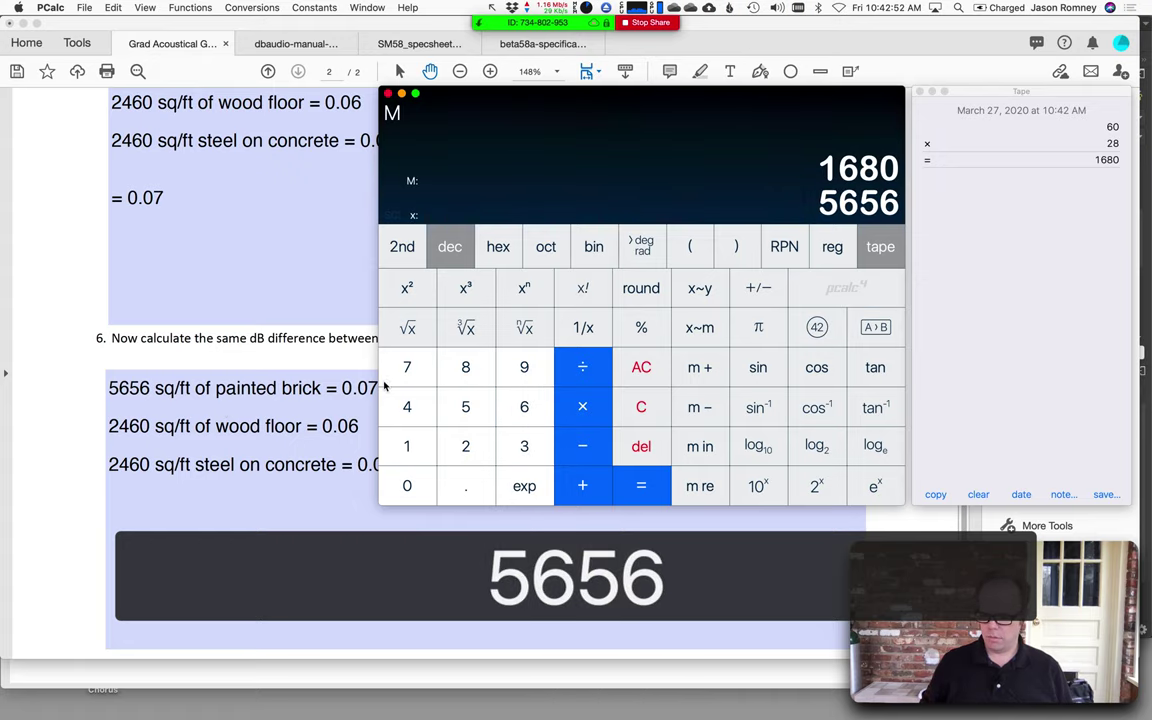
{"action": "key", "text": "minus"}
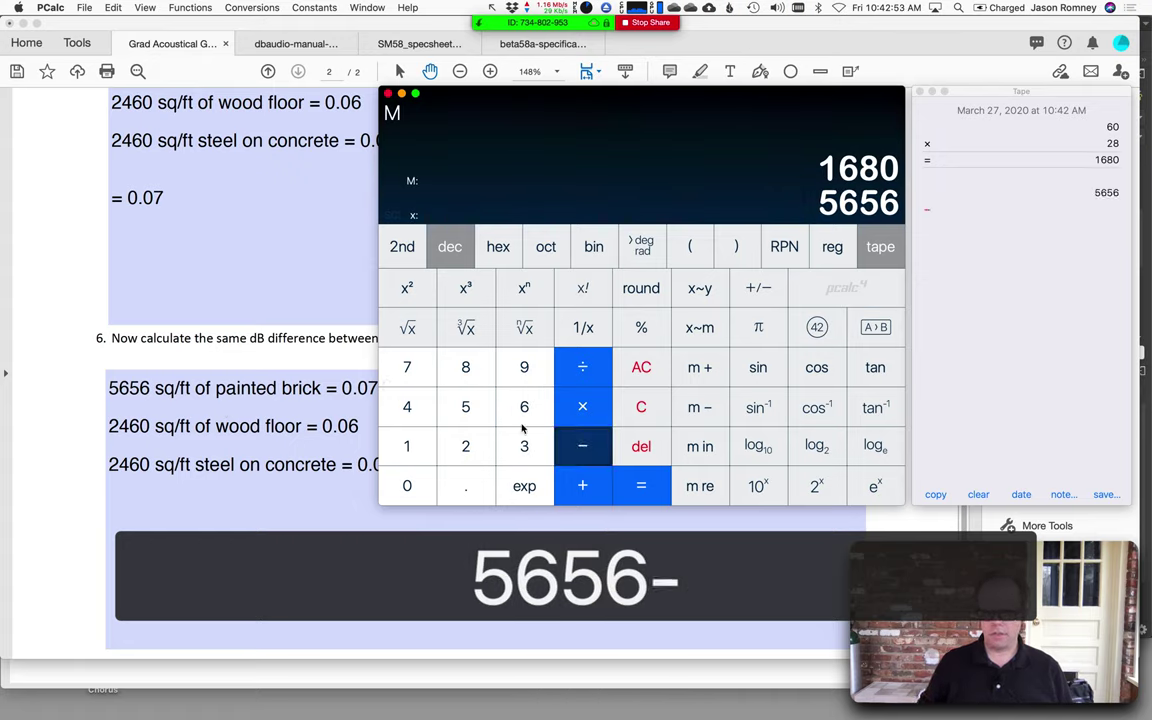
{"action": "left_click", "coordinate": [698, 486]}
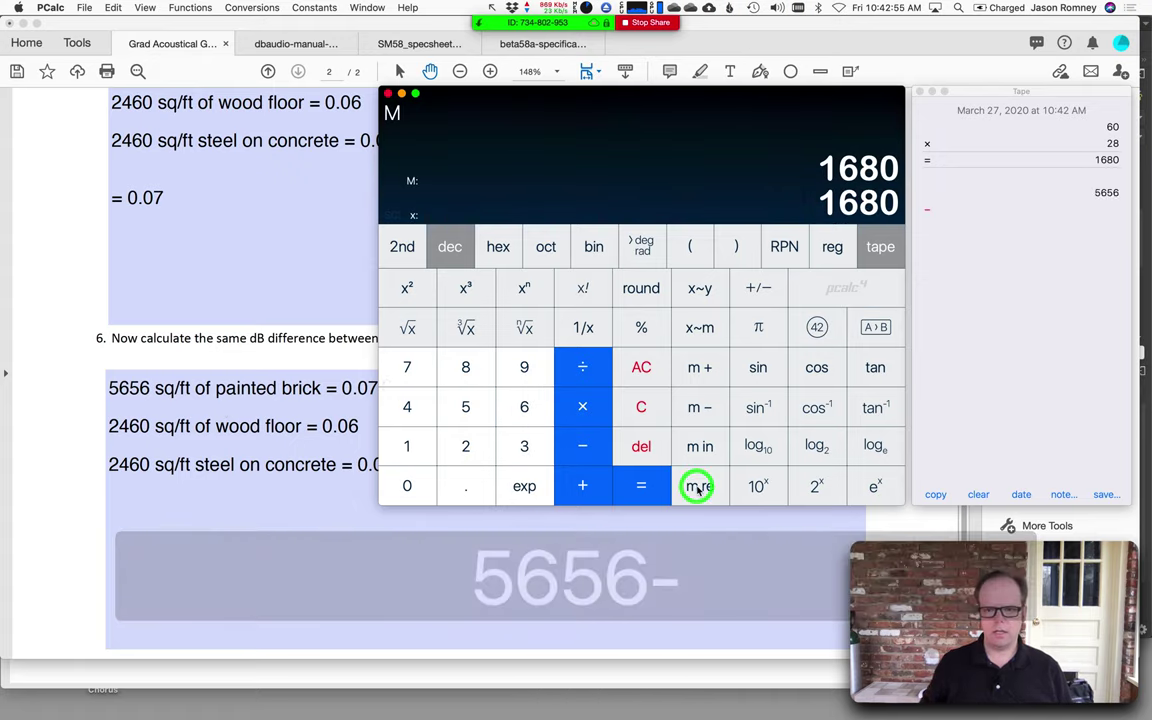
{"action": "key", "text": "Return"}
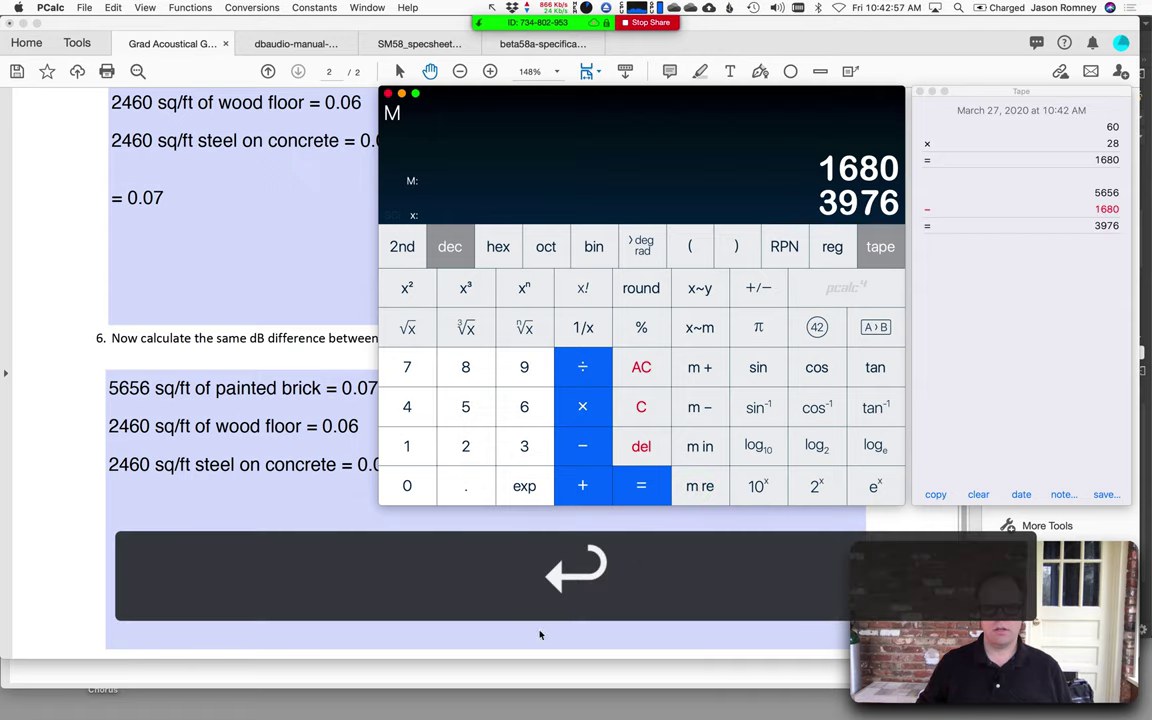
- Add the line "3976 sq/ft of curtain over painted brick" below the painted brick line in question 6's answer
{"action": "left_click", "coordinate": [372, 578]}
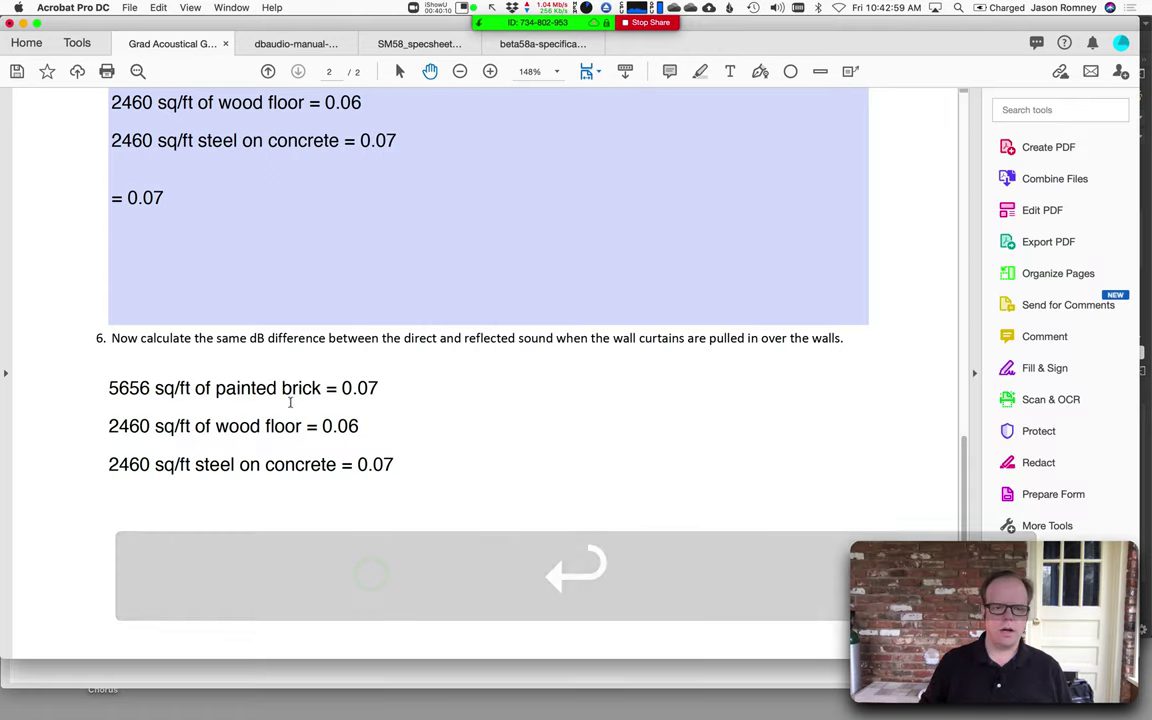
{"action": "left_click", "coordinate": [399, 389]}
{"action": "key", "text": "Return"}
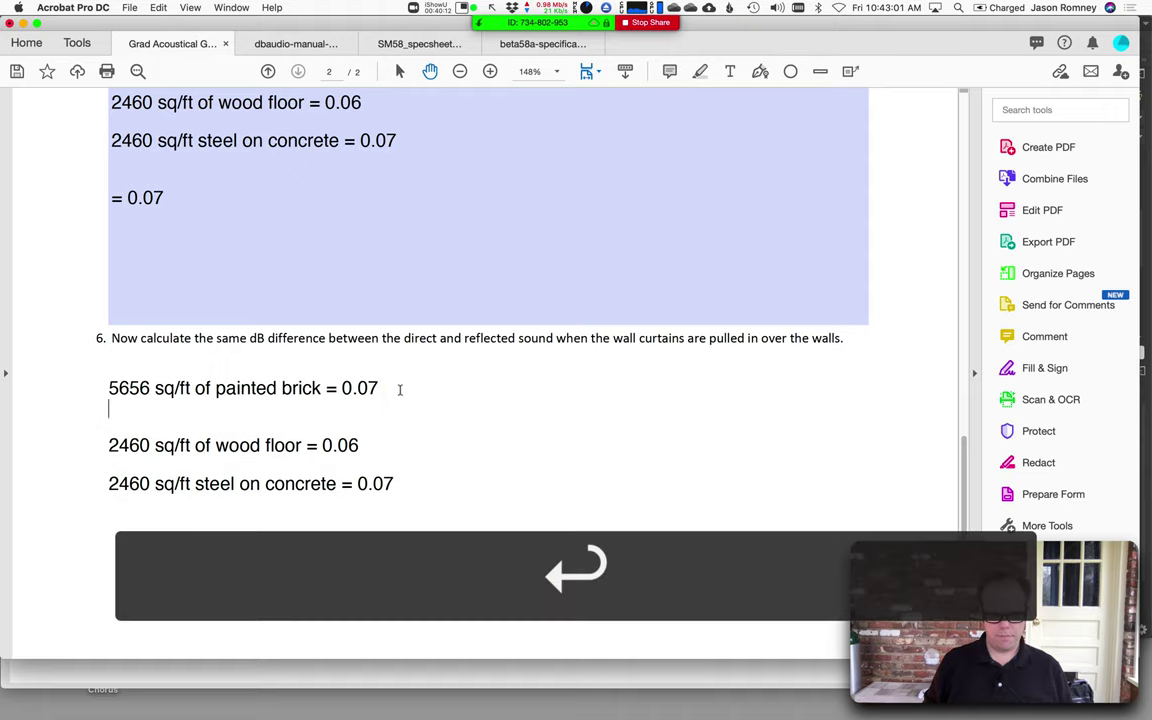
{"action": "key", "text": "Return"}
{"action": "type", "text": "39"}
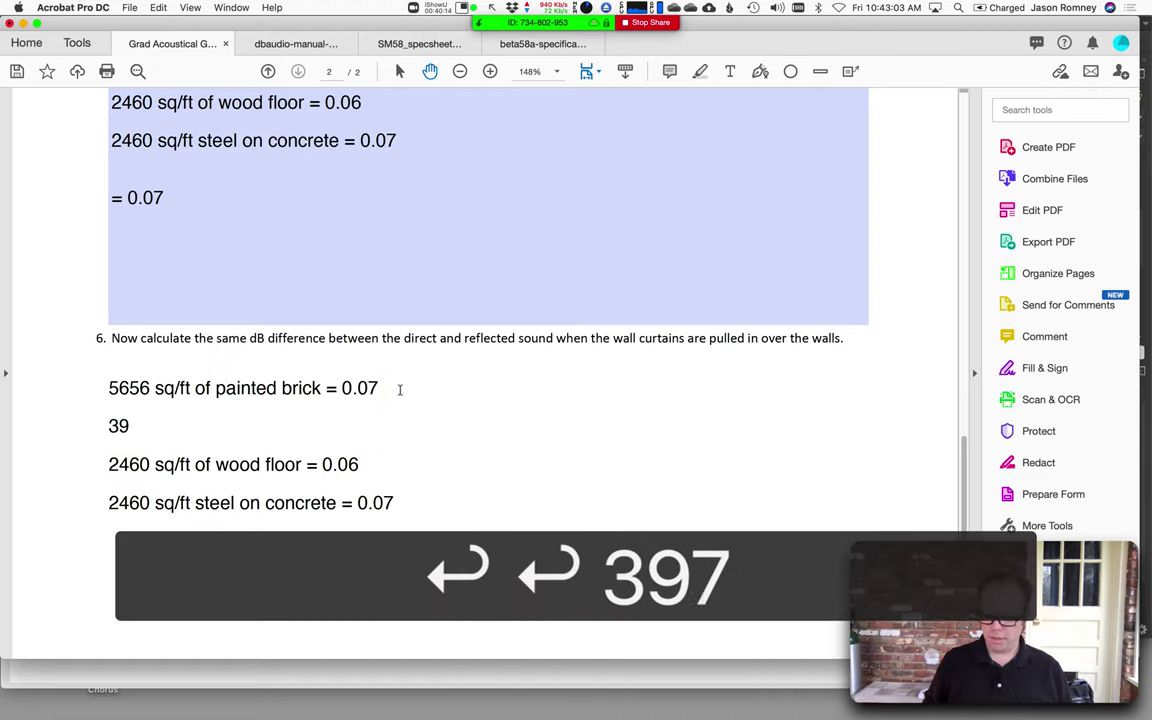
{"action": "type", "text": "76 sq/f"}
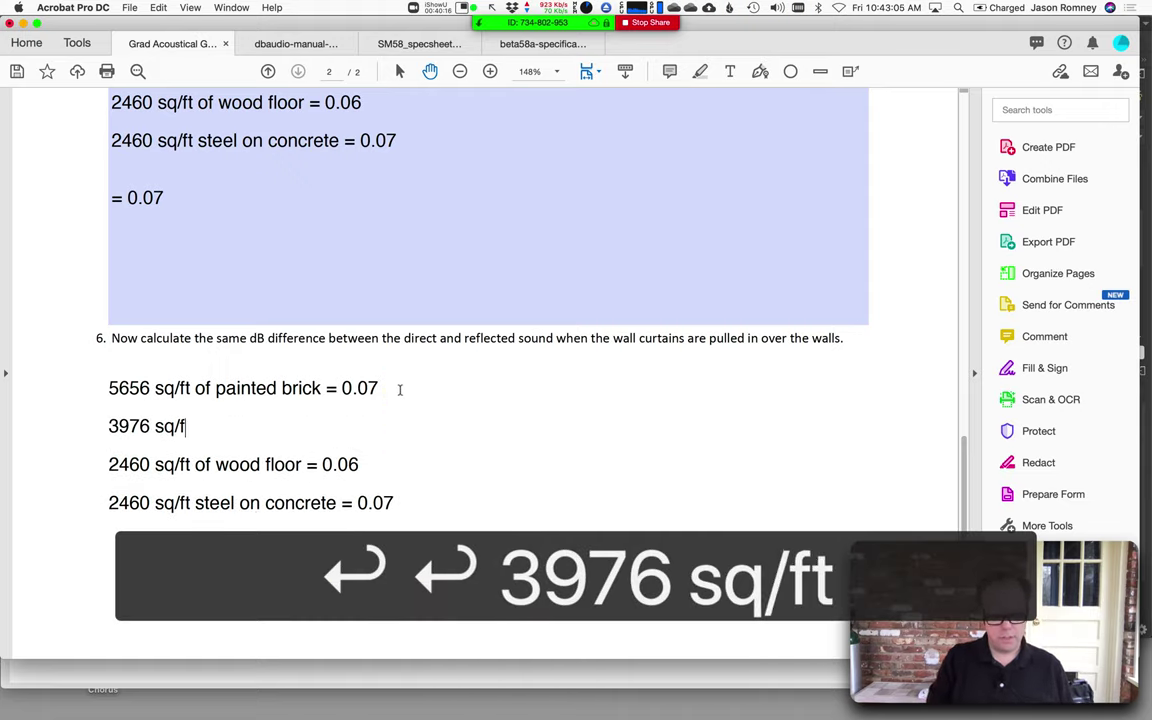
{"action": "type", "text": "t of curtain"}
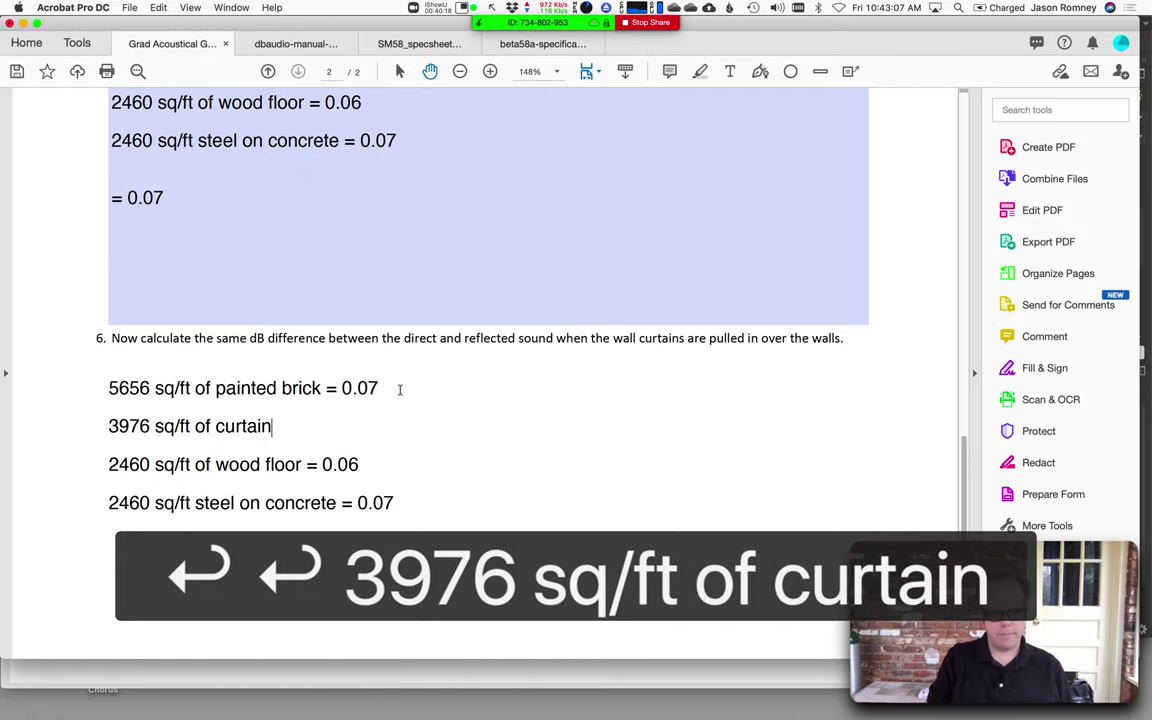
{"action": "type", "text": " o"}
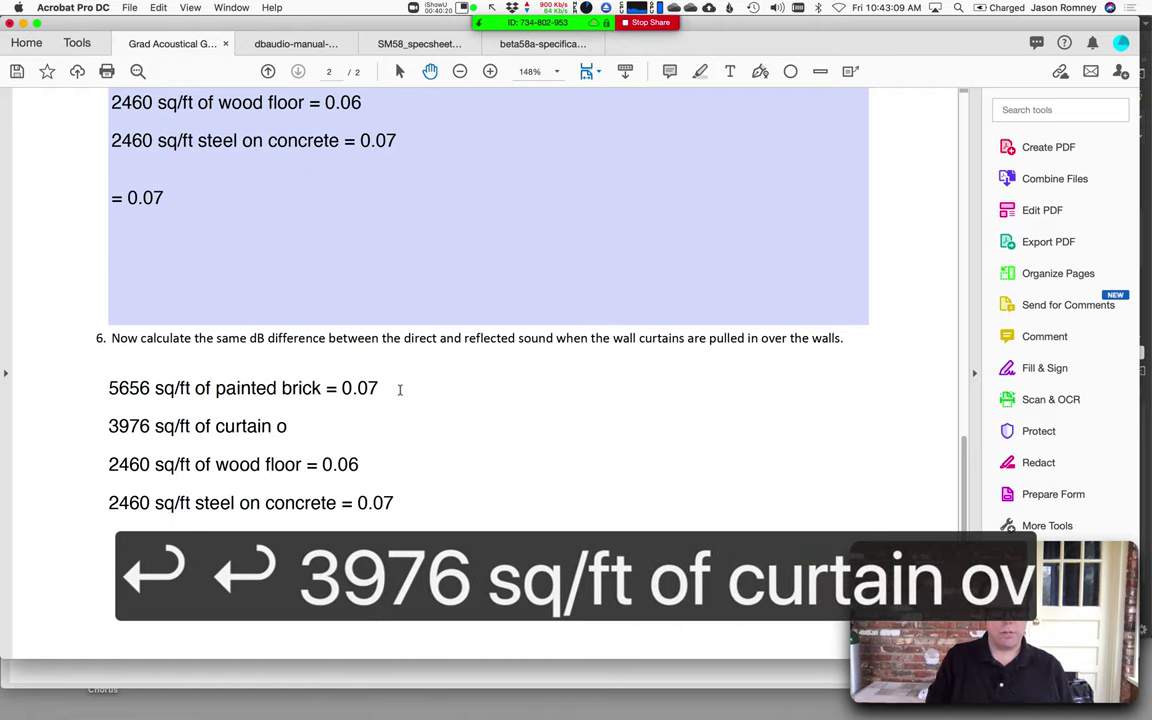
{"action": "type", "text": "ver painted brick"}
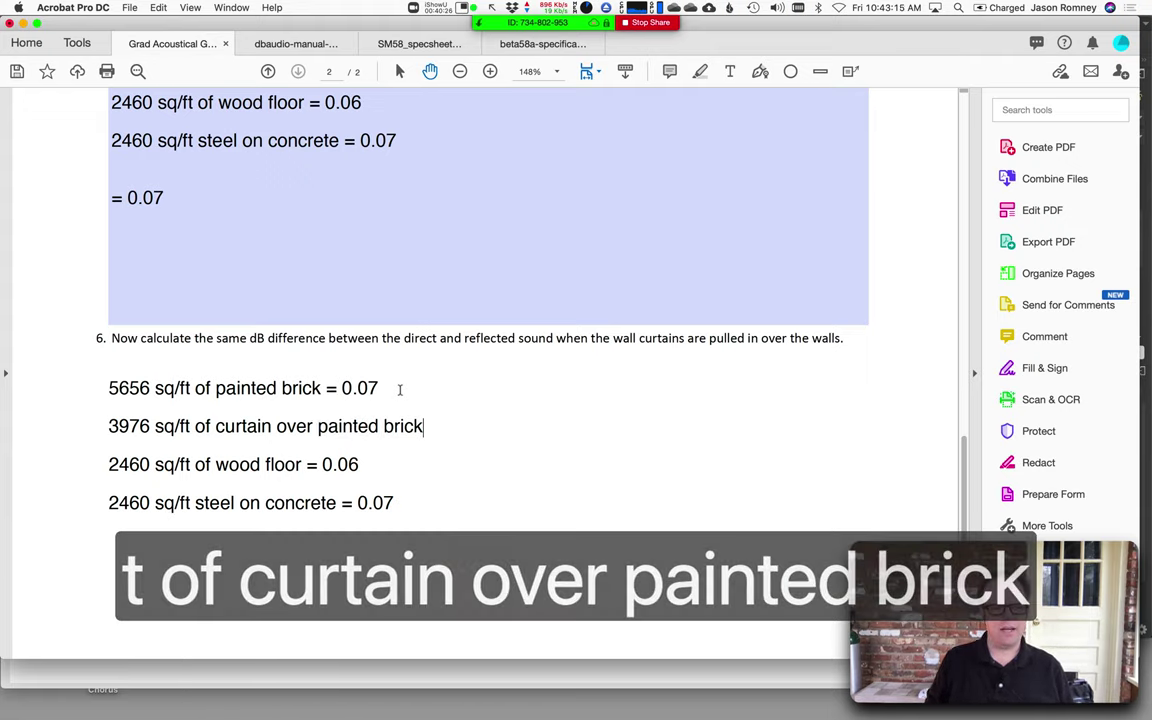
- Recheck the bare wall area in PCalc and change question 6's painted brick area to 1680 sq/ft
{"action": "key", "text": "super+Tab"}
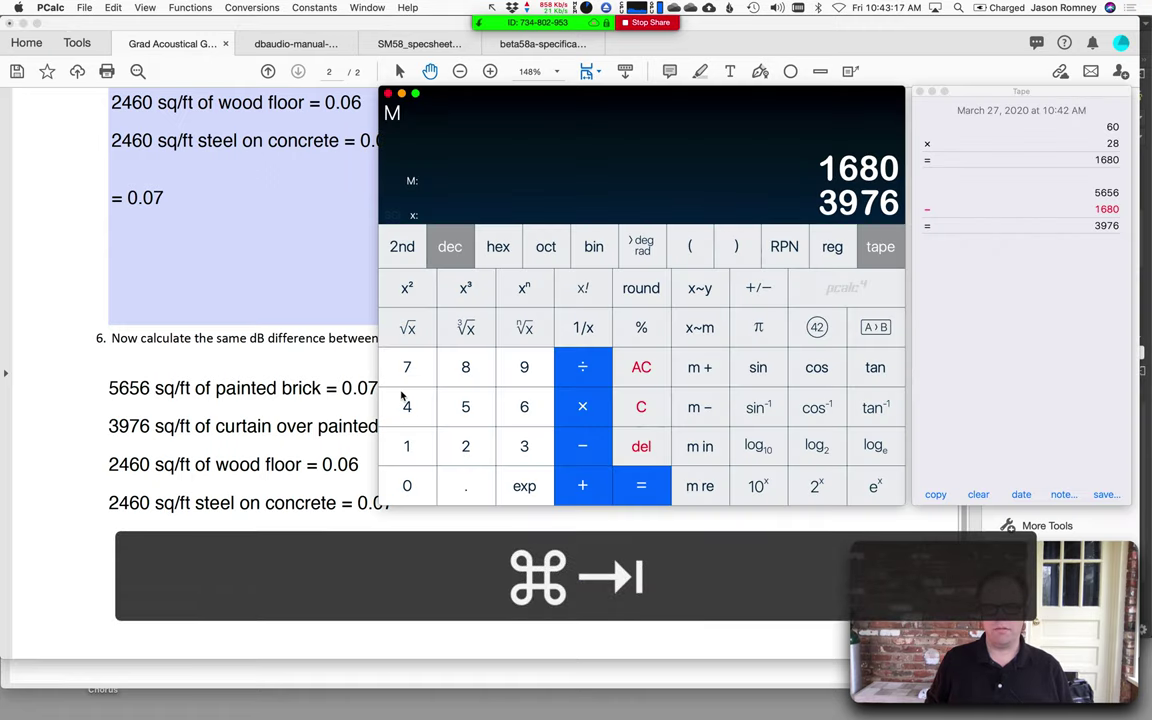
{"action": "key", "text": "super+Tab"}
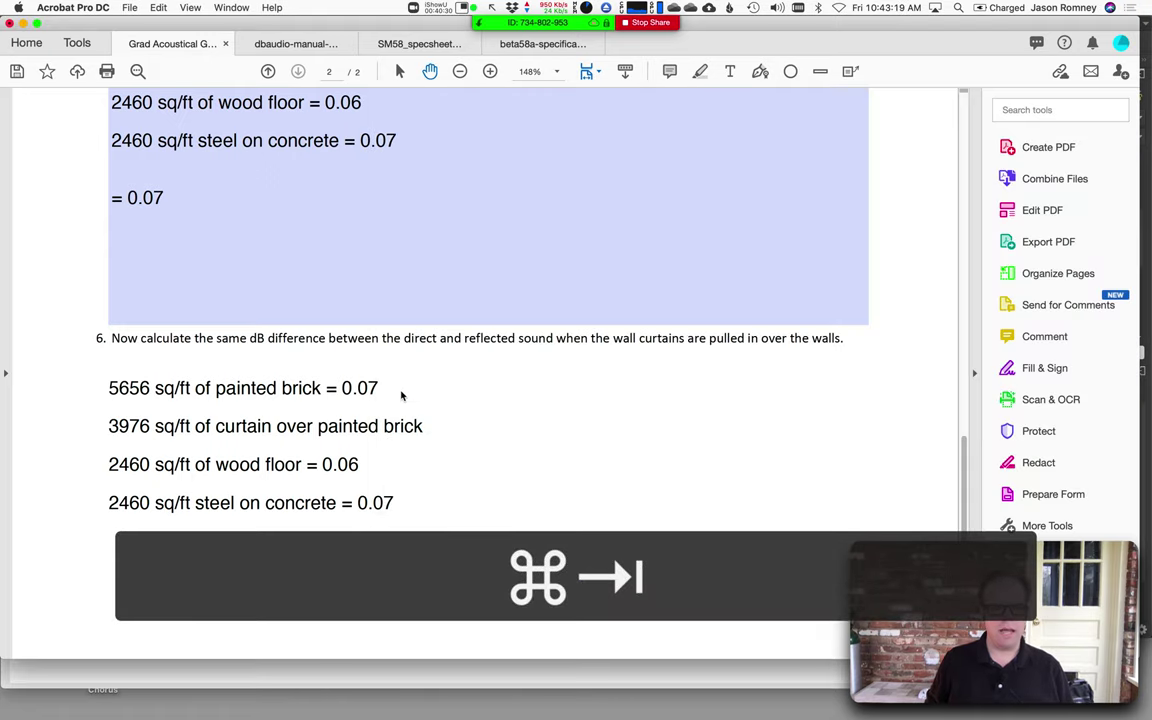
{"action": "left_click_drag", "start_coordinate": [151, 387], "coordinate": [98, 386]}
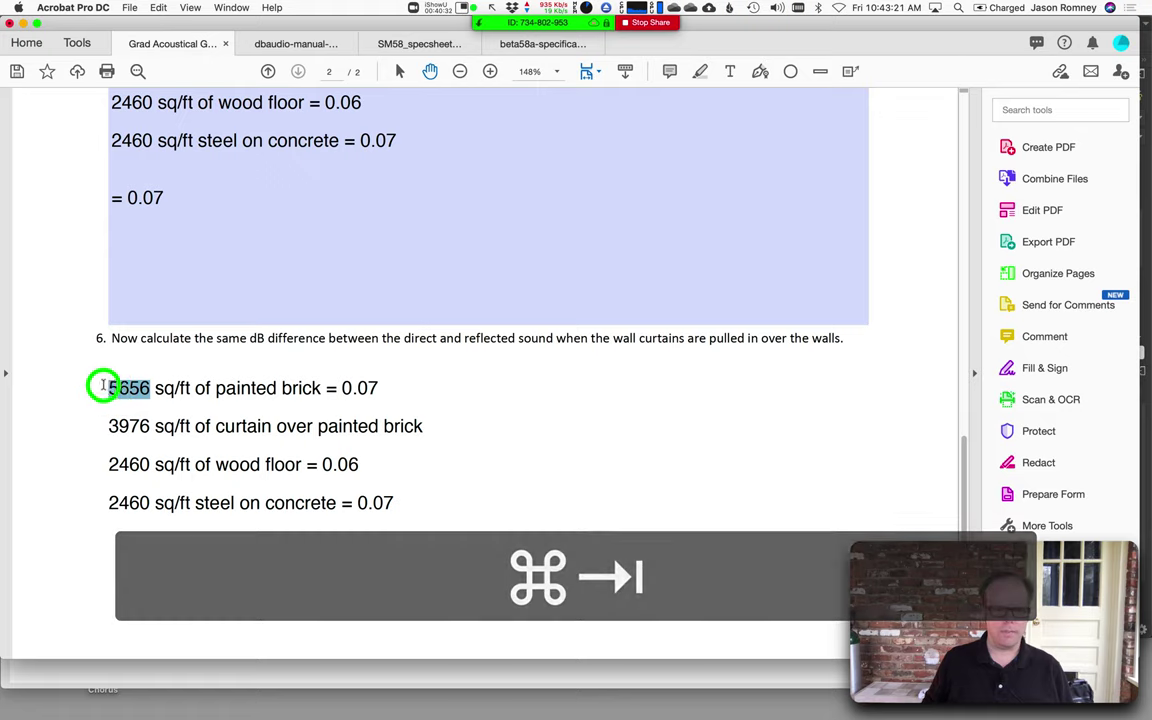
{"action": "type", "text": "1680"}
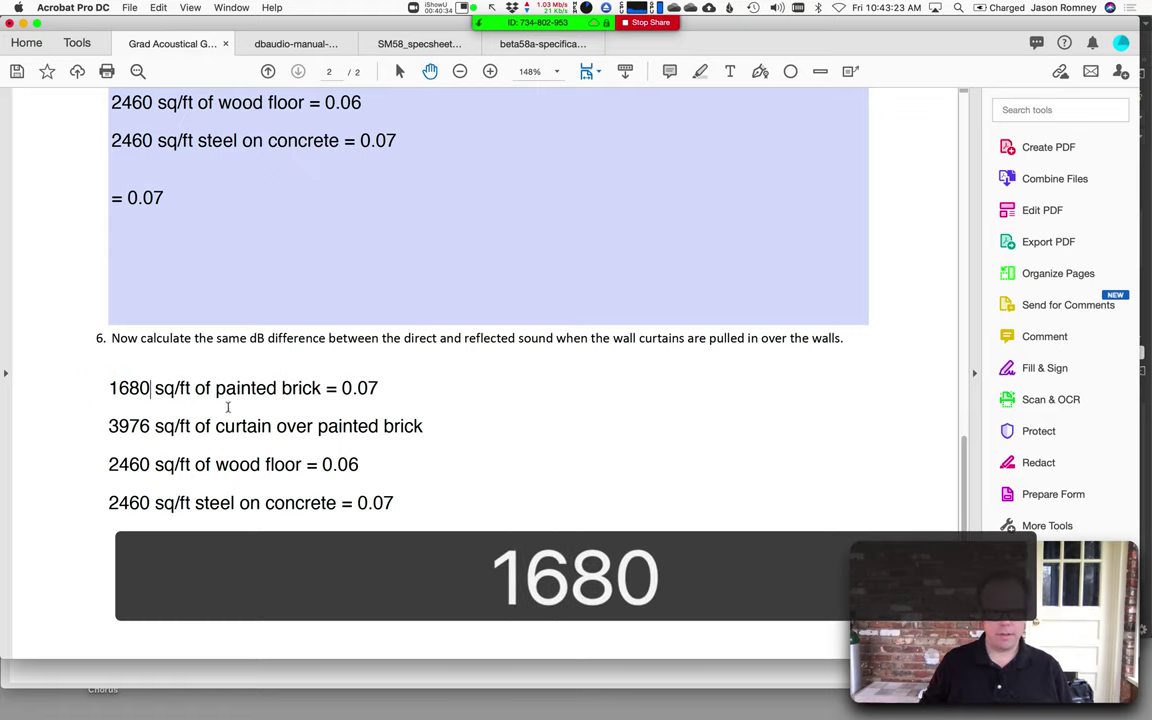
- End the curtain line with "=" and switch to the absorption coefficient table in Preview
{"action": "left_click", "coordinate": [406, 388]}
{"action": "left_click", "coordinate": [432, 425]}
{"action": "type", "text": "="}
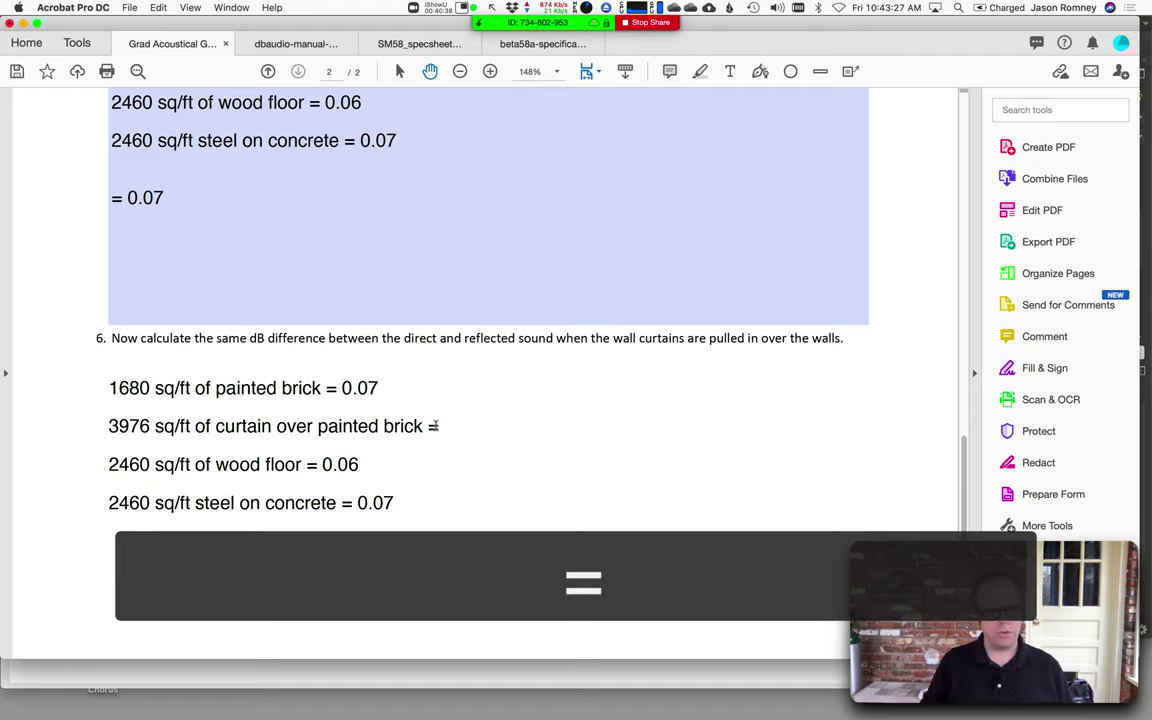
{"action": "key", "text": "super+Tab"}
{"action": "key", "text": "super+Tab"}
{"action": "key", "text": "super+Tab"}
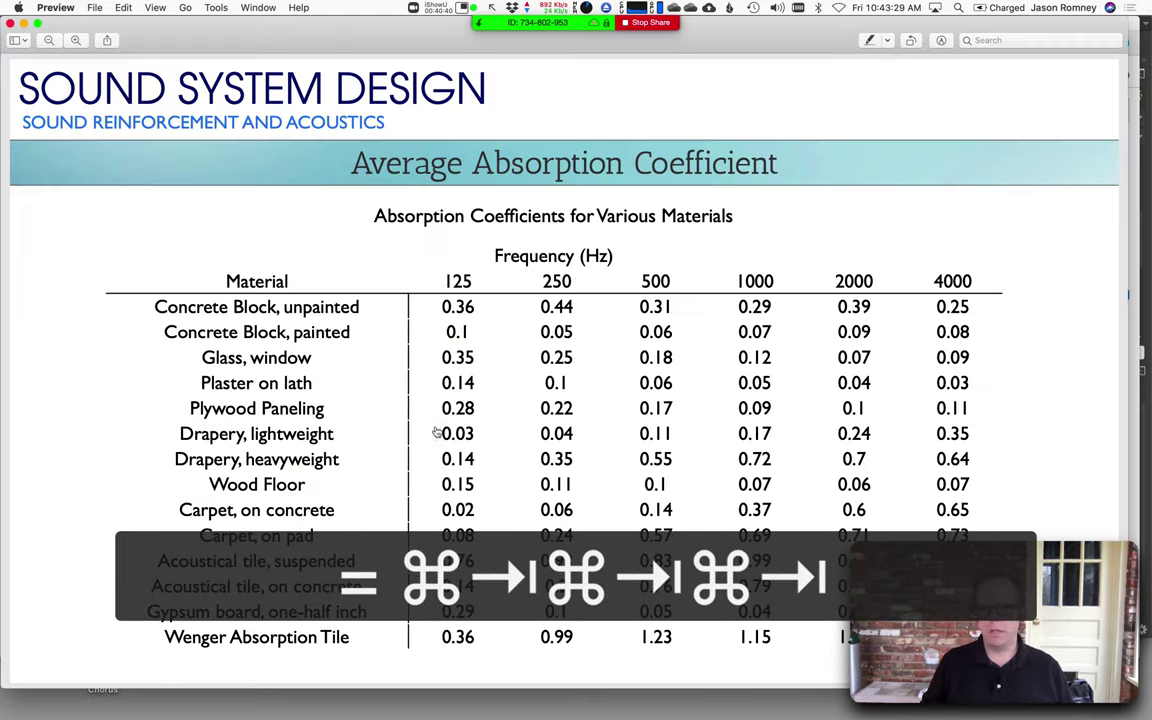